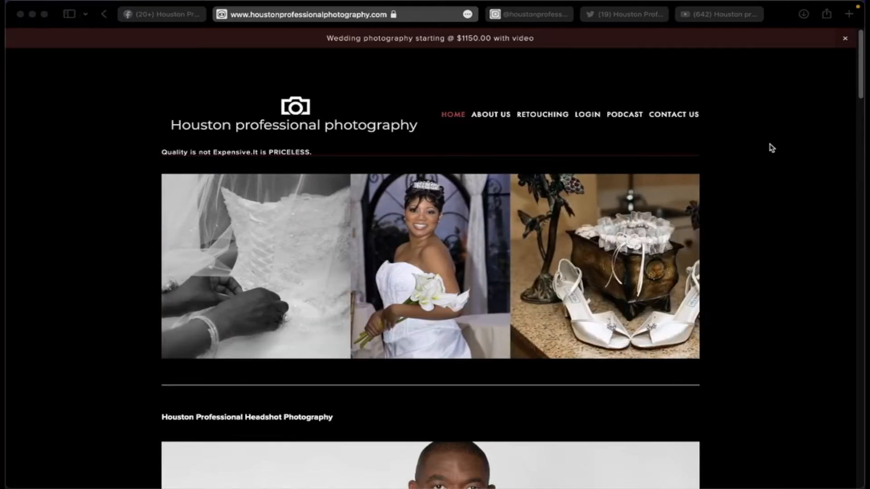
Browse the photography category galleries on the Houston Professional Photography home page.
{"action": "scroll", "coordinate": [773, 148], "scroll_direction": "down", "scroll_amount": 20}
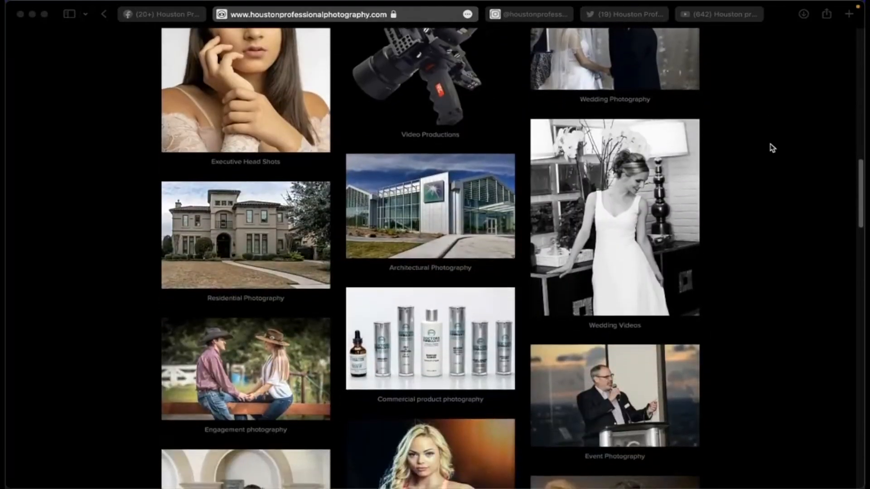
{"action": "scroll", "coordinate": [773, 149], "scroll_direction": "down", "scroll_amount": 5}
{"action": "scroll", "coordinate": [772, 148], "scroll_direction": "up", "scroll_amount": 15}
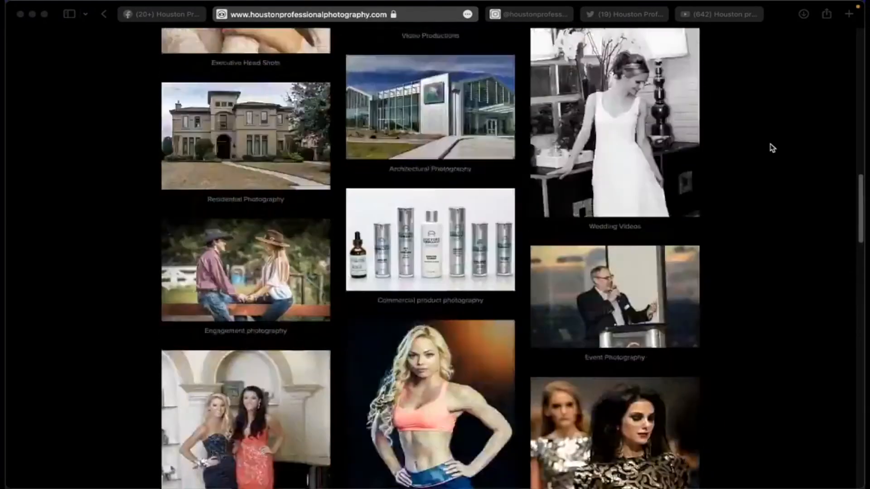
{"action": "scroll", "coordinate": [772, 148], "scroll_direction": "up", "scroll_amount": 5}
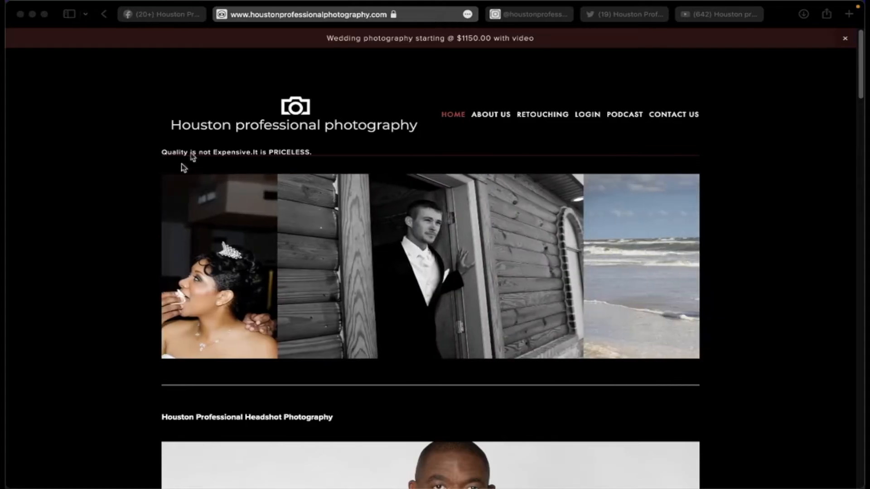
{"action": "scroll", "coordinate": [145, 211], "scroll_direction": "down", "scroll_amount": 15}
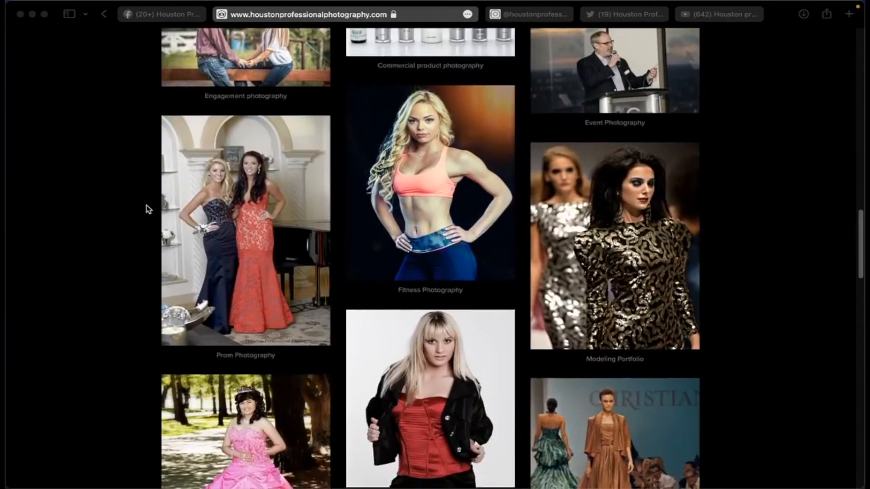
{"action": "scroll", "coordinate": [146, 209], "scroll_direction": "down", "scroll_amount": 10}
{"action": "scroll", "coordinate": [146, 209], "scroll_direction": "up", "scroll_amount": 17}
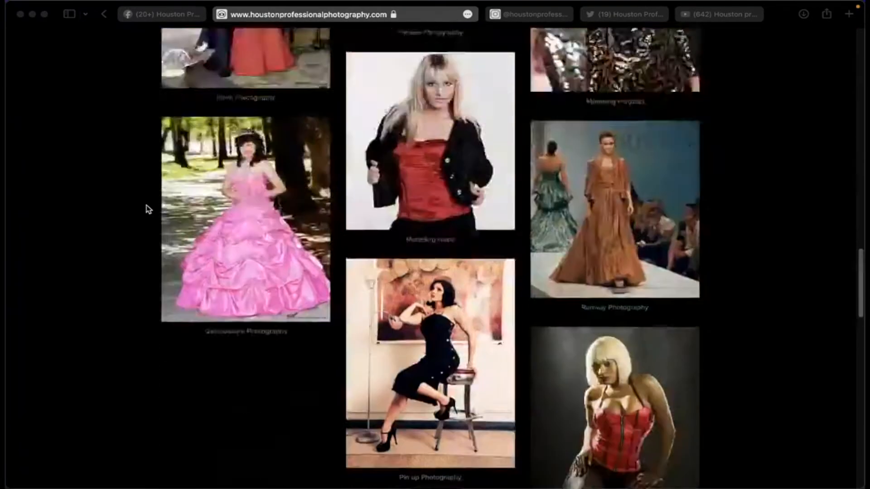
{"action": "scroll", "coordinate": [146, 209], "scroll_direction": "up", "scroll_amount": 20}
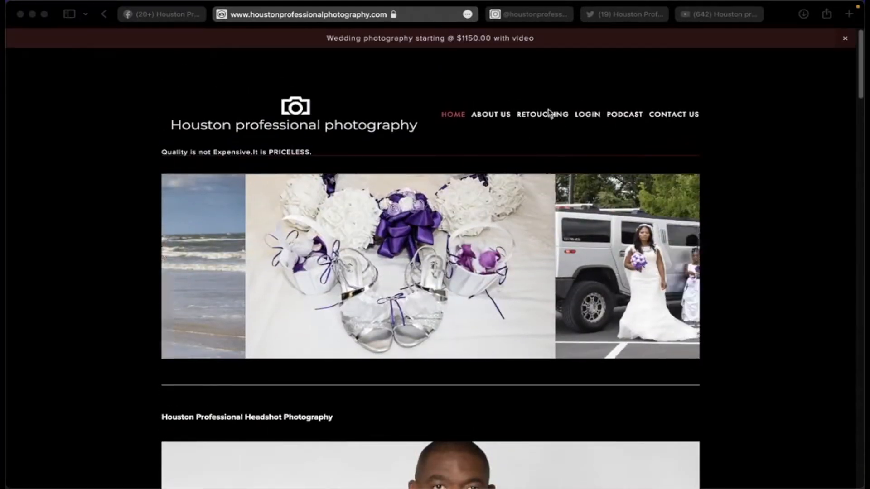
Review the website's Retouching and Podcast navigation entries, its inquiry form and the social links in the footer.
{"action": "left_click", "coordinate": [825, 39]}
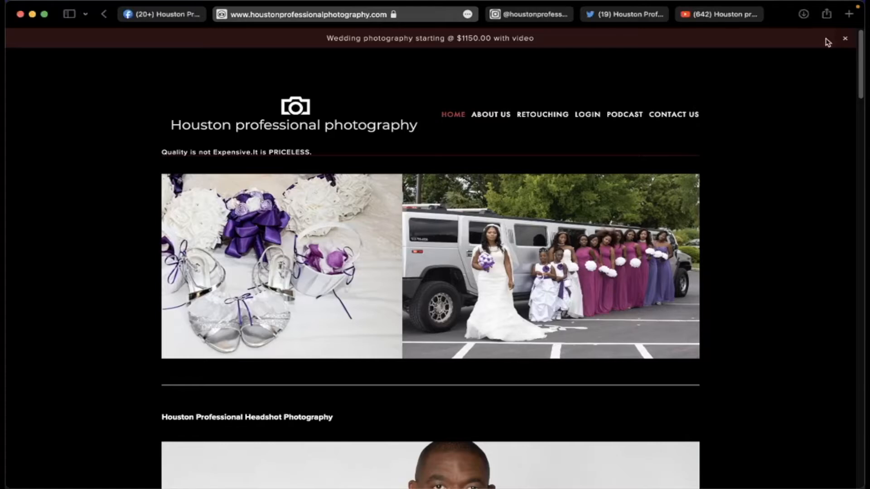
{"action": "mouse_move", "coordinate": [510, 119]}
{"action": "mouse_move", "coordinate": [542, 119]}
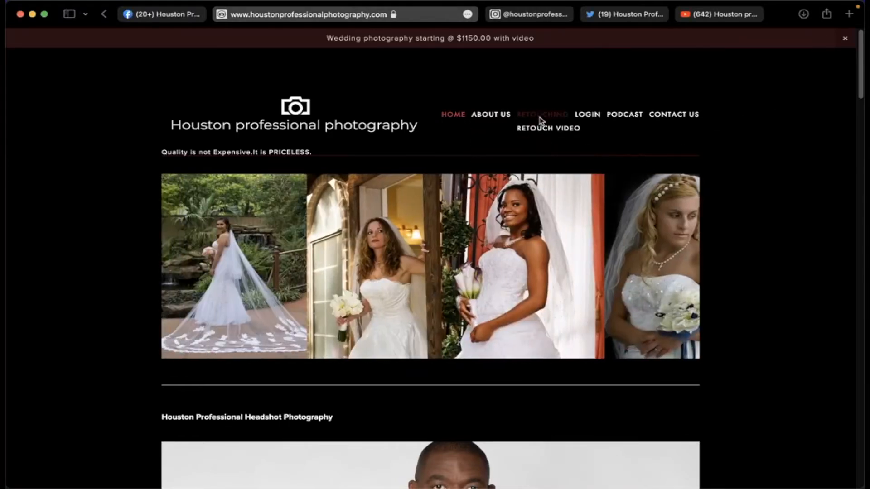
{"action": "mouse_move", "coordinate": [618, 114]}
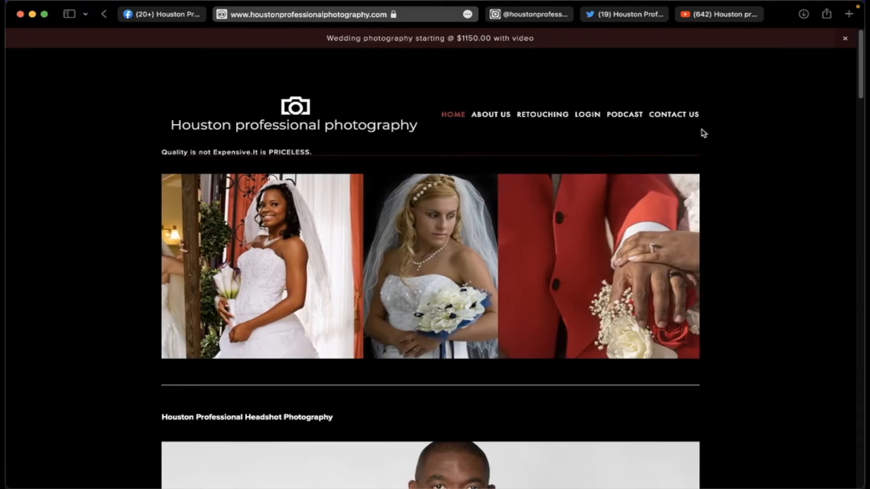
{"action": "scroll", "coordinate": [756, 121], "scroll_direction": "down", "scroll_amount": 15}
{"action": "scroll", "coordinate": [758, 126], "scroll_direction": "down", "scroll_amount": 20}
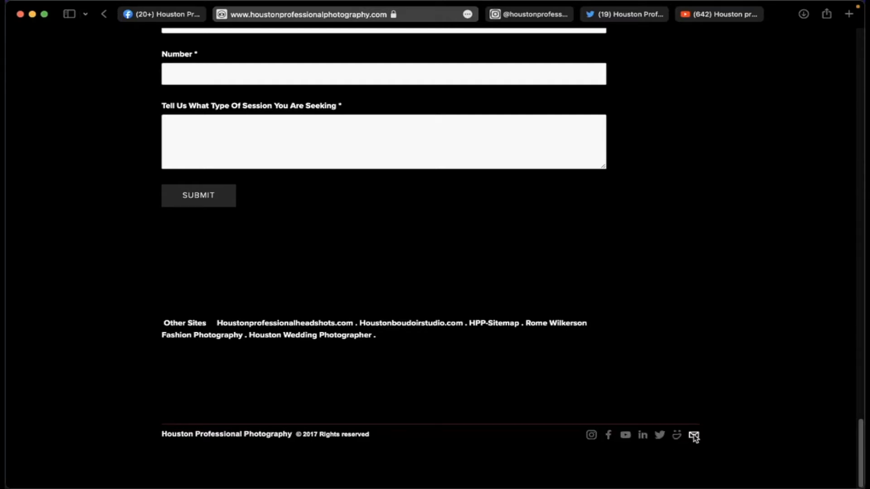
{"action": "scroll", "coordinate": [705, 355], "scroll_direction": "up", "scroll_amount": 20}
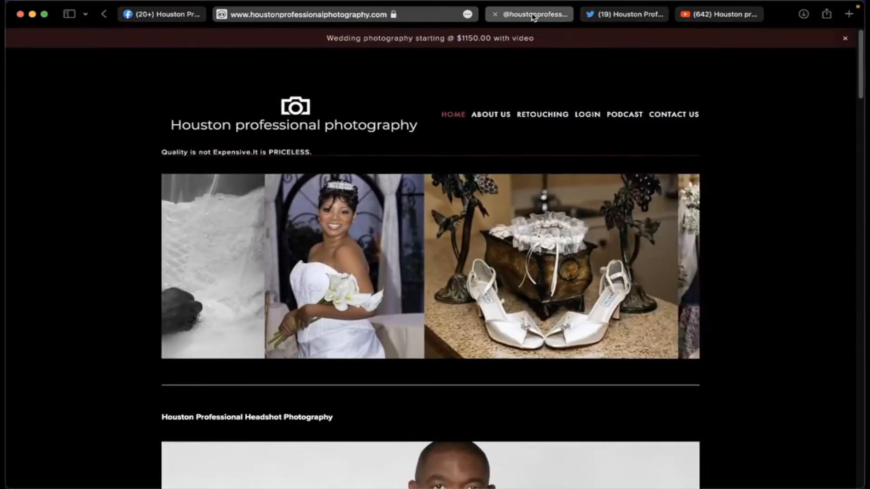
Switch to the houstonprofessionalphotography Instagram profile and look through its posts.
{"action": "left_click", "coordinate": [533, 15]}
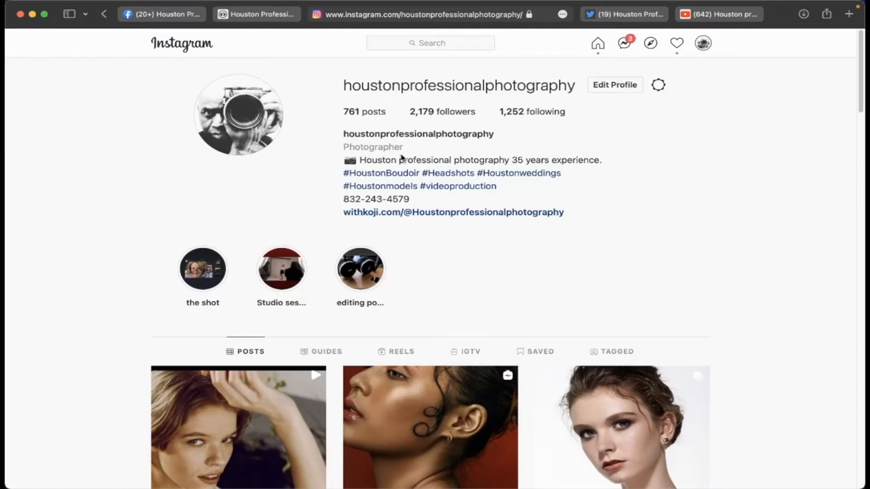
{"action": "scroll", "coordinate": [403, 159], "scroll_direction": "down", "scroll_amount": 9}
{"action": "scroll", "coordinate": [402, 158], "scroll_direction": "down", "scroll_amount": 15}
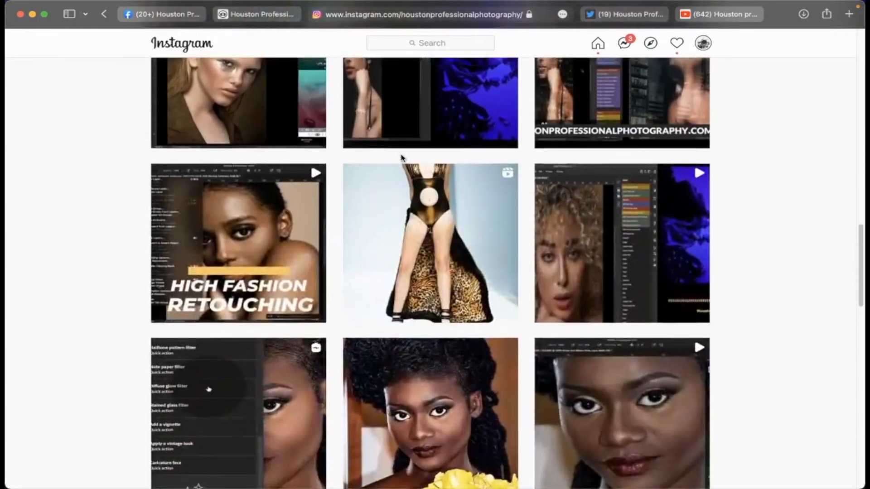
{"action": "scroll", "coordinate": [402, 159], "scroll_direction": "up", "scroll_amount": 20}
{"action": "scroll", "coordinate": [402, 158], "scroll_direction": "up", "scroll_amount": 6}
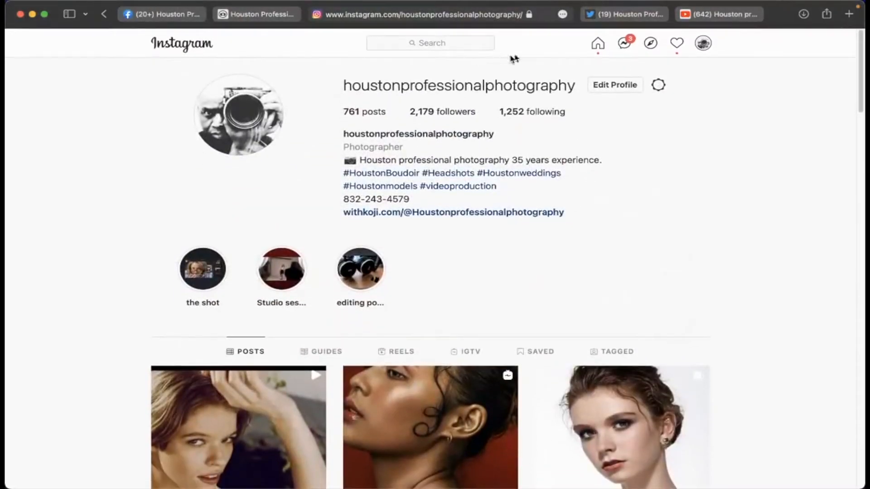
Switch to the Houston Professional Photography Twitter profile and look over its bio and tweets.
{"action": "left_click", "coordinate": [622, 15]}
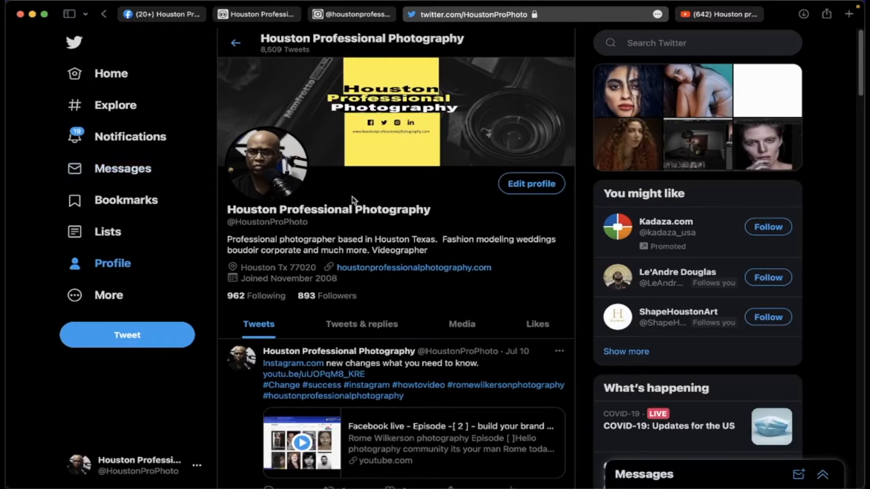
{"action": "scroll", "coordinate": [353, 199], "scroll_direction": "down", "scroll_amount": 10}
{"action": "scroll", "coordinate": [354, 199], "scroll_direction": "up", "scroll_amount": 10}
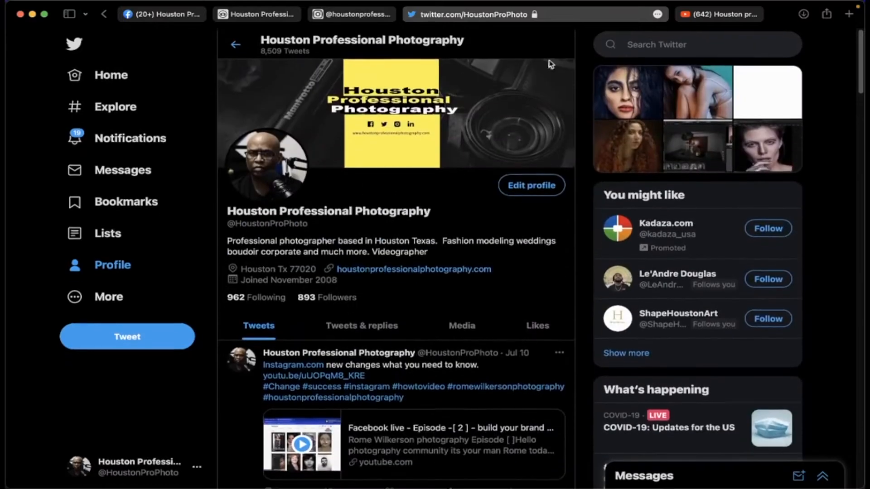
Switch to the Houston professional photography YouTube channel and look through its uploads, popular videos and featured channels.
{"action": "left_click", "coordinate": [714, 17]}
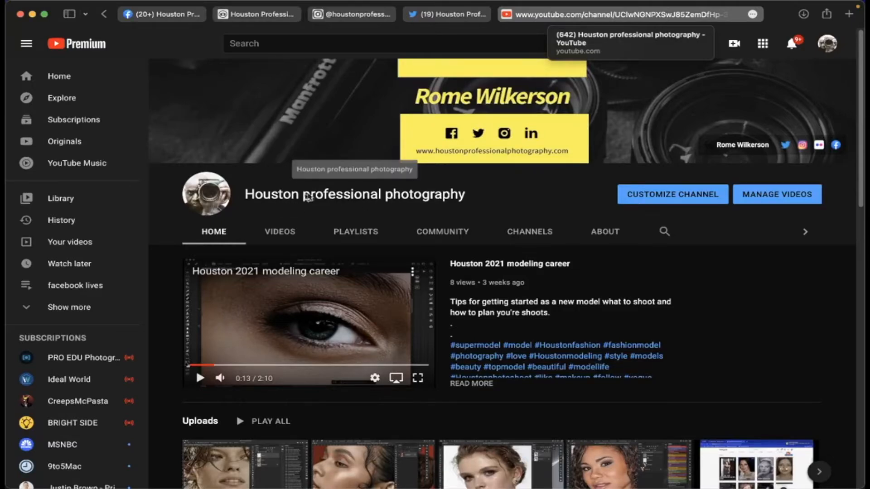
{"action": "scroll", "coordinate": [485, 194], "scroll_direction": "down", "scroll_amount": 10}
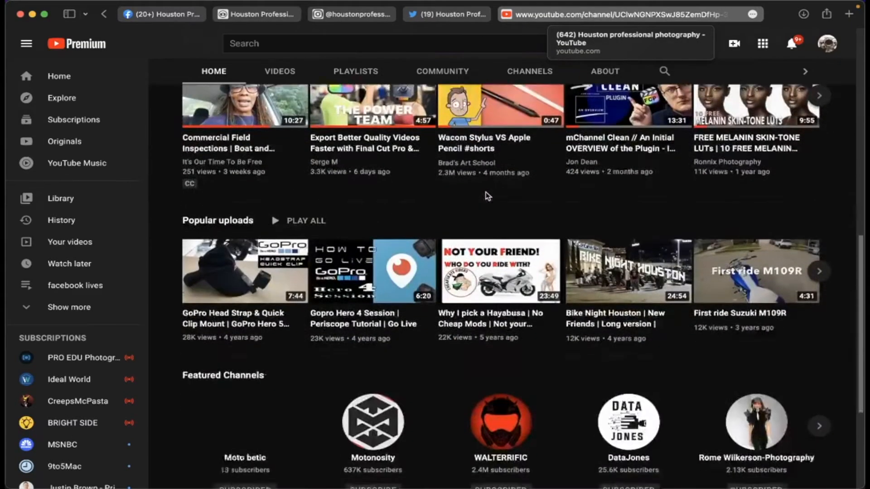
{"action": "scroll", "coordinate": [487, 196], "scroll_direction": "up", "scroll_amount": 10}
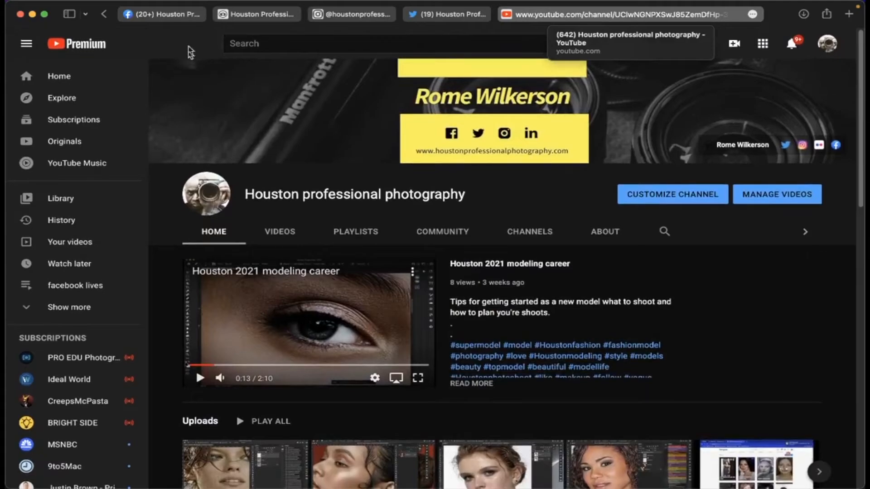
Switch to the Houston Professional-Photography Facebook page and review its header and Intro details.
{"action": "left_click", "coordinate": [181, 18]}
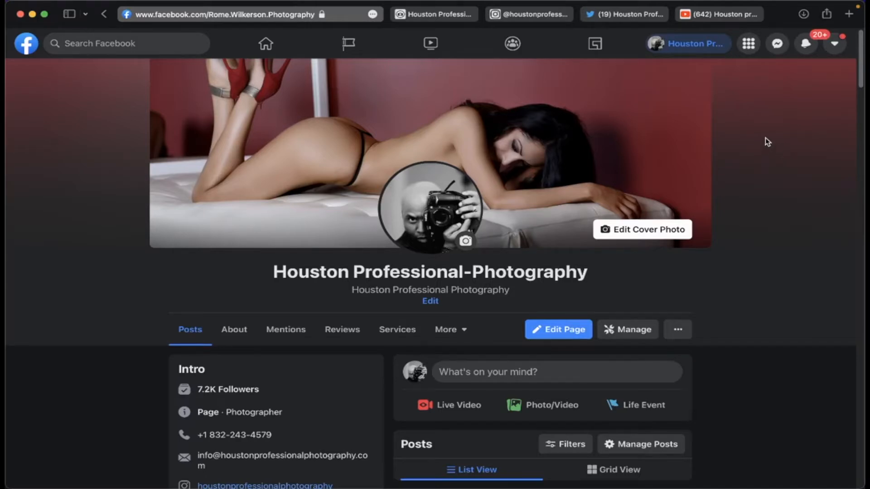
{"action": "scroll", "coordinate": [766, 141], "scroll_direction": "down", "scroll_amount": 5}
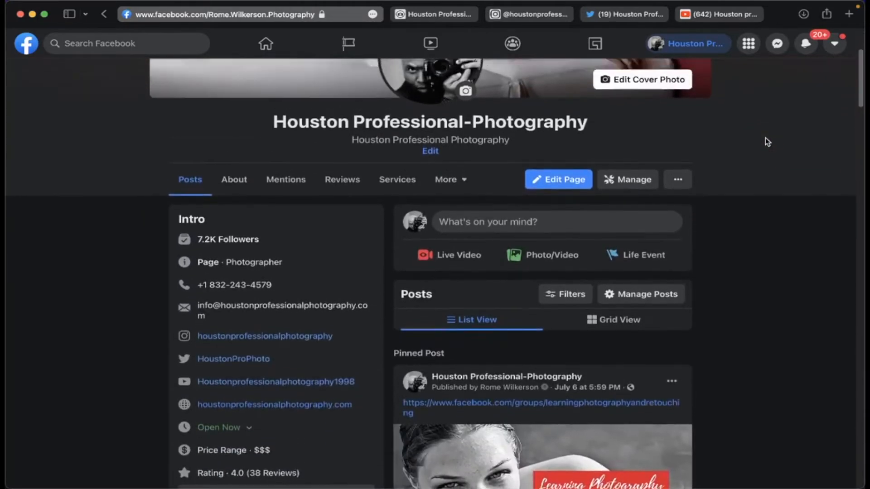
{"action": "scroll", "coordinate": [765, 138], "scroll_direction": "up", "scroll_amount": 5}
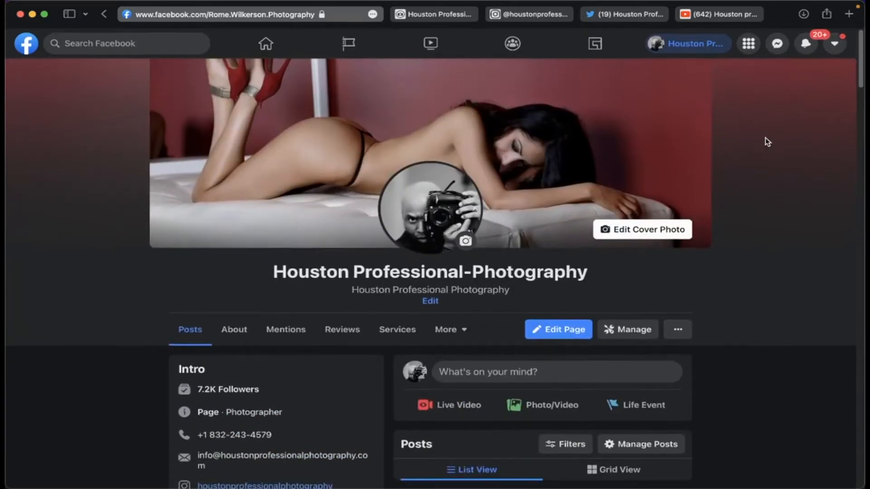
{"action": "scroll", "coordinate": [765, 138], "scroll_direction": "down", "scroll_amount": 2}
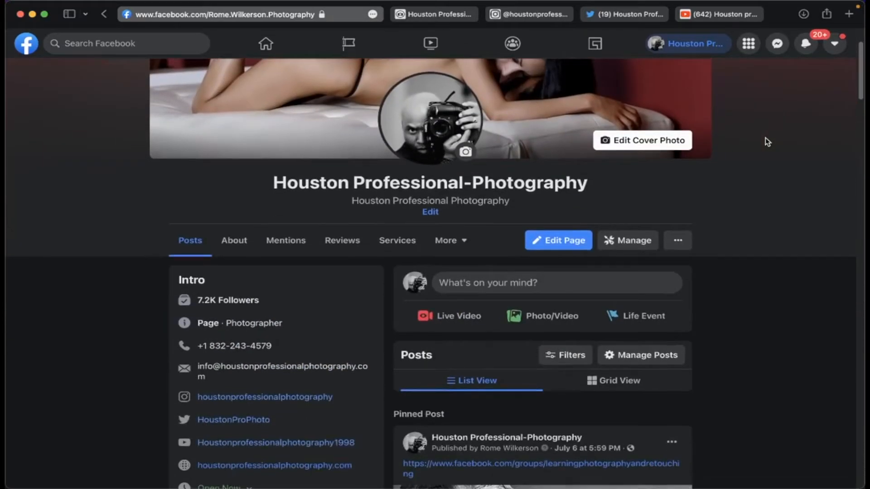
{"action": "scroll", "coordinate": [765, 137], "scroll_direction": "down", "scroll_amount": 1}
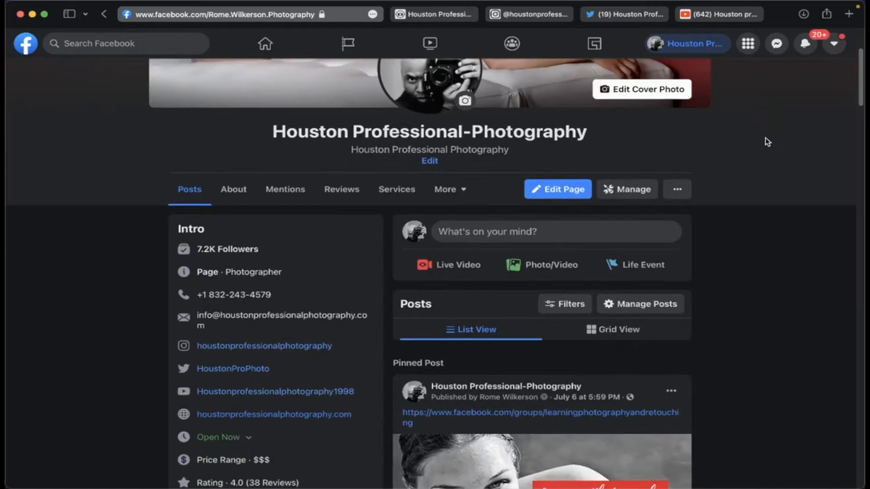
{"action": "scroll", "coordinate": [765, 137], "scroll_direction": "up", "scroll_amount": 4}
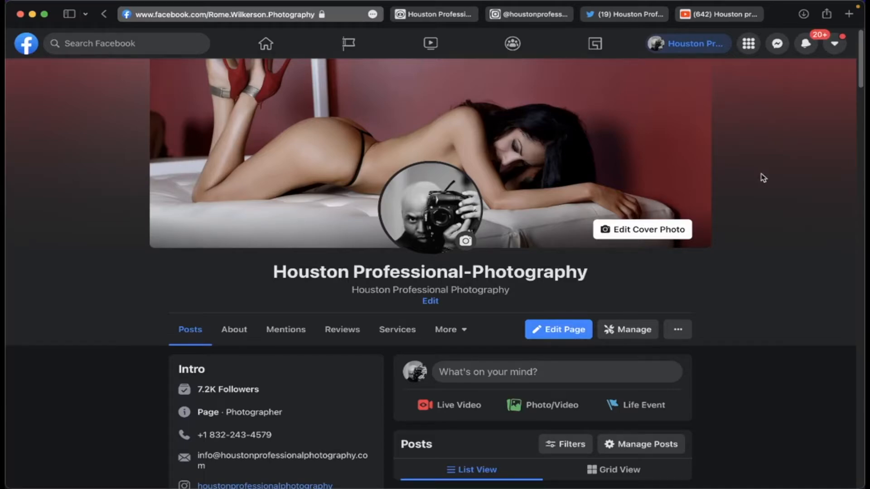
Examine the pinned Learning photography & retouching group post and the Facebook Live announcement on the page.
{"action": "scroll", "coordinate": [763, 178], "scroll_direction": "down", "scroll_amount": 8}
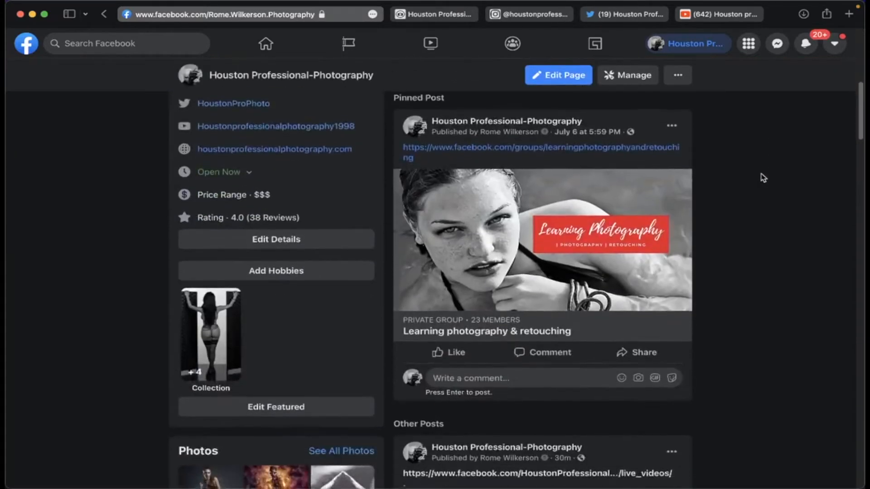
{"action": "scroll", "coordinate": [763, 178], "scroll_direction": "up", "scroll_amount": 10}
{"action": "scroll", "coordinate": [763, 178], "scroll_direction": "down", "scroll_amount": 1}
{"action": "scroll", "coordinate": [764, 177], "scroll_direction": "down", "scroll_amount": 6}
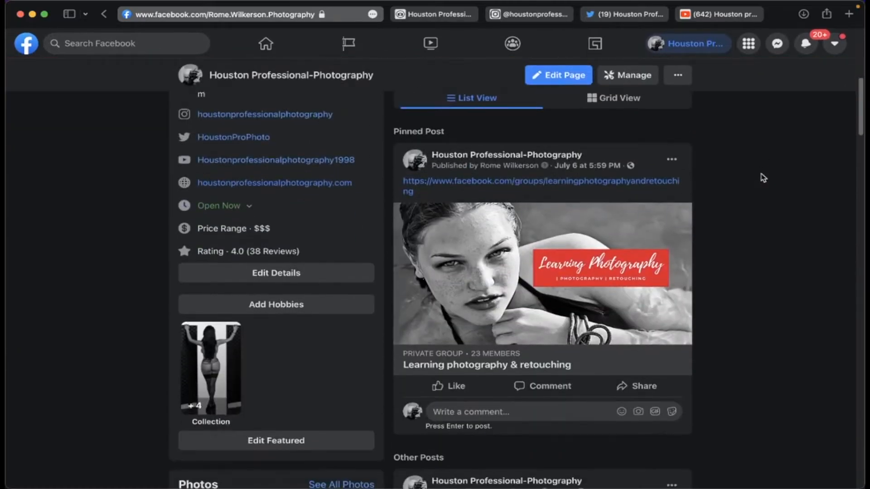
{"action": "scroll", "coordinate": [763, 177], "scroll_direction": "down", "scroll_amount": 2}
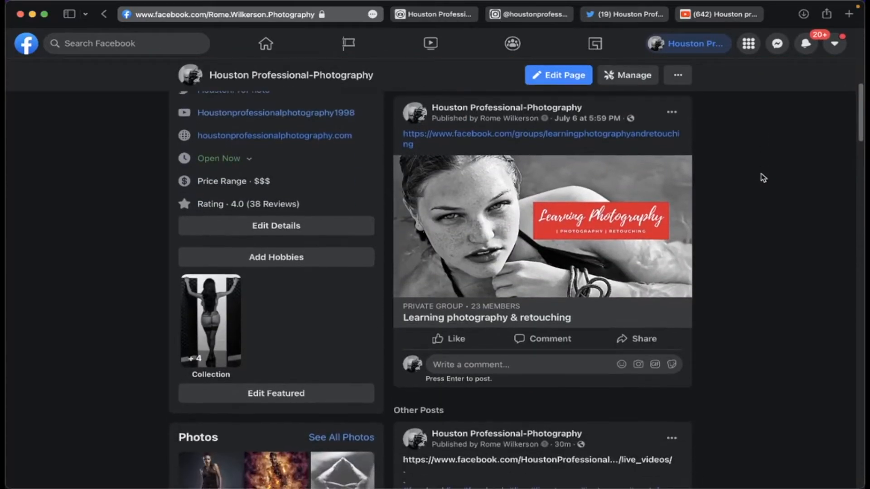
{"action": "mouse_move", "coordinate": [530, 139]}
{"action": "scroll", "coordinate": [747, 191], "scroll_direction": "down", "scroll_amount": 3}
{"action": "scroll", "coordinate": [747, 191], "scroll_direction": "up", "scroll_amount": 6}
{"action": "scroll", "coordinate": [747, 191], "scroll_direction": "up", "scroll_amount": 5}
{"action": "scroll", "coordinate": [748, 191], "scroll_direction": "down", "scroll_amount": 10}
{"action": "scroll", "coordinate": [748, 191], "scroll_direction": "down", "scroll_amount": 4}
{"action": "scroll", "coordinate": [747, 191], "scroll_direction": "up", "scroll_amount": 6}
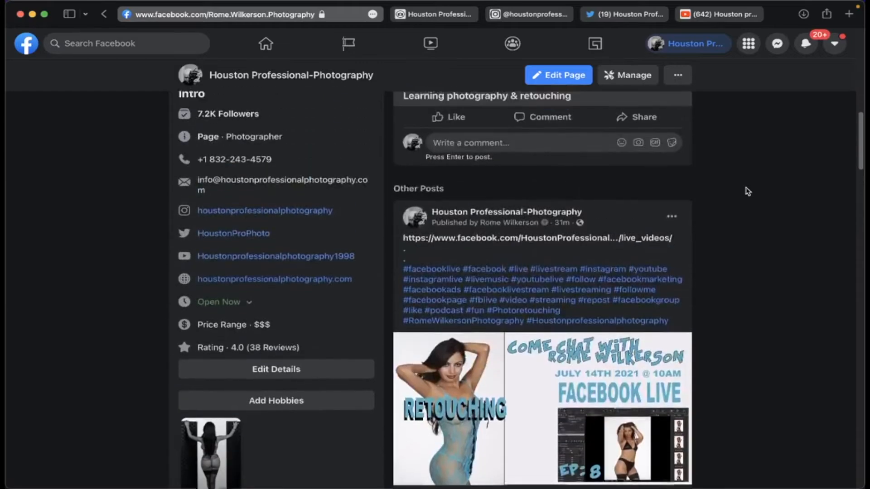
Look over the Facebook page again from its cover photo through the photo collection to the episode 8 retouching post.
{"action": "scroll", "coordinate": [747, 192], "scroll_direction": "up", "scroll_amount": 6}
{"action": "scroll", "coordinate": [747, 191], "scroll_direction": "down", "scroll_amount": 2}
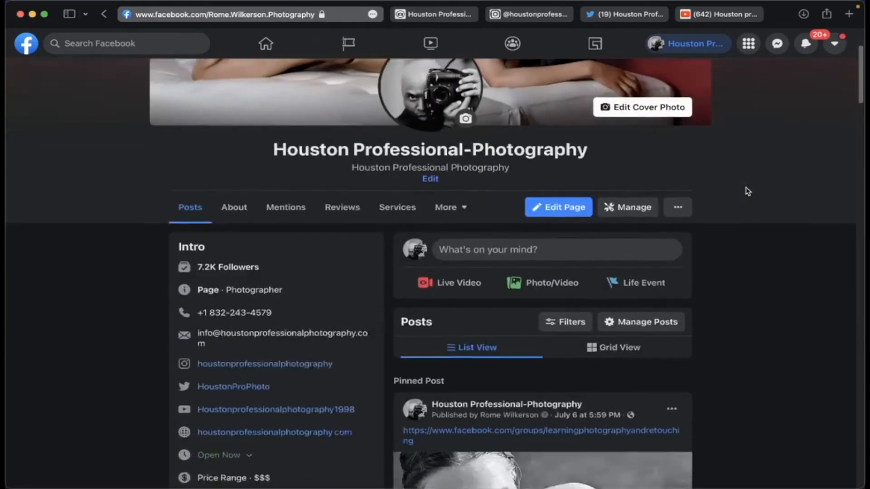
{"action": "scroll", "coordinate": [747, 191], "scroll_direction": "up", "scroll_amount": 3}
{"action": "scroll", "coordinate": [748, 191], "scroll_direction": "down", "scroll_amount": 1}
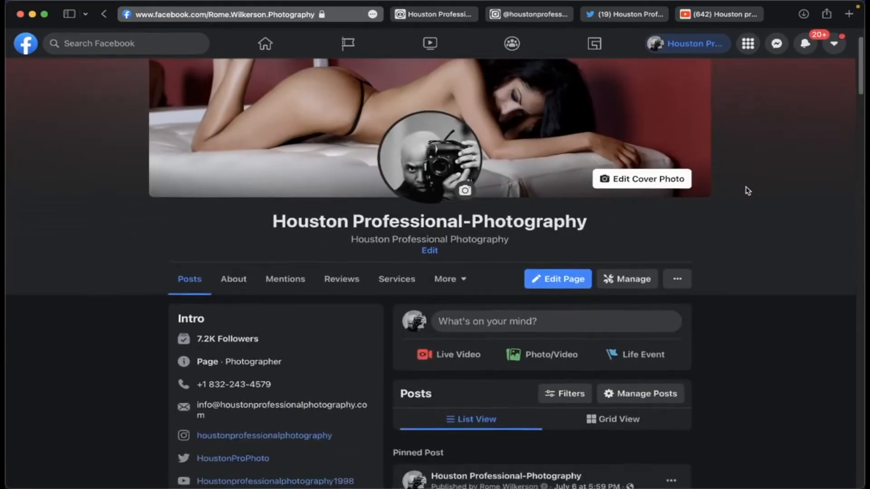
{"action": "scroll", "coordinate": [748, 191], "scroll_direction": "up", "scroll_amount": 1}
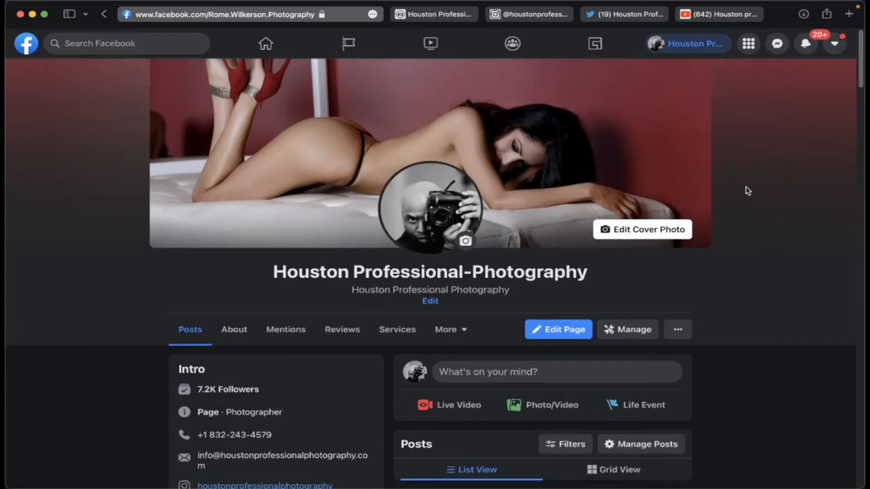
{"action": "scroll", "coordinate": [748, 191], "scroll_direction": "down", "scroll_amount": 10}
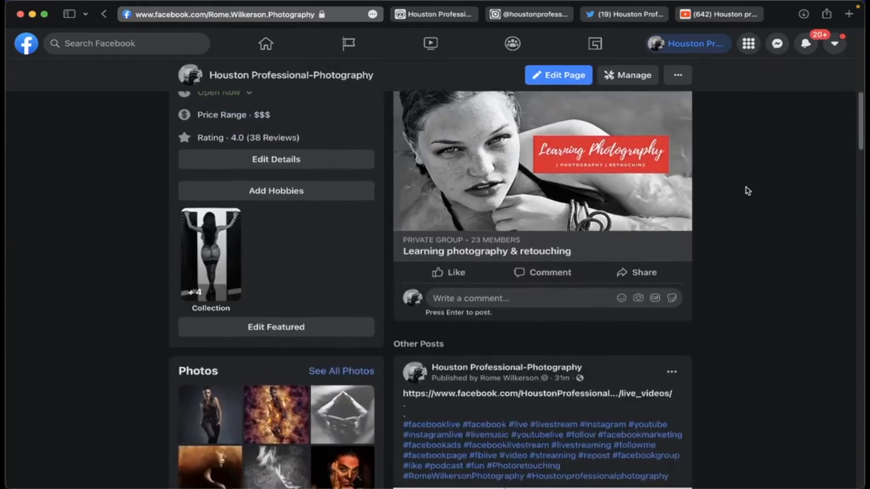
{"action": "scroll", "coordinate": [748, 191], "scroll_direction": "down", "scroll_amount": 5}
{"action": "scroll", "coordinate": [747, 188], "scroll_direction": "up", "scroll_amount": 9}
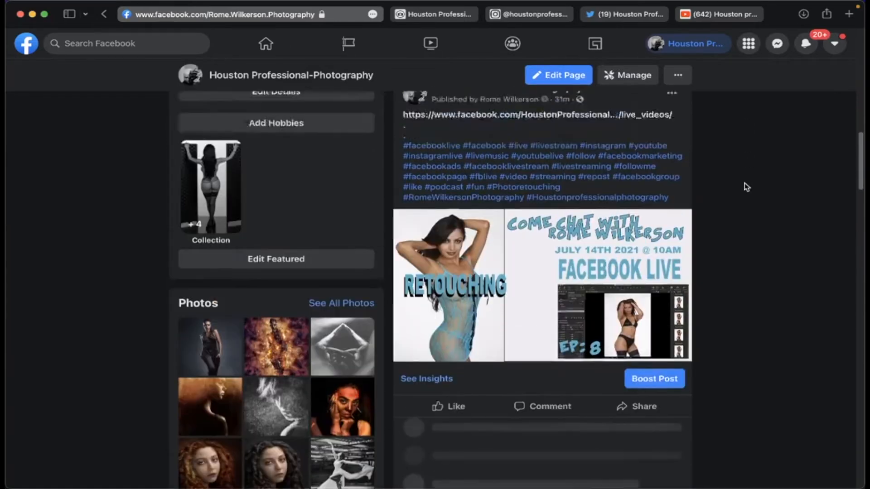
{"action": "scroll", "coordinate": [747, 187], "scroll_direction": "up", "scroll_amount": 5}
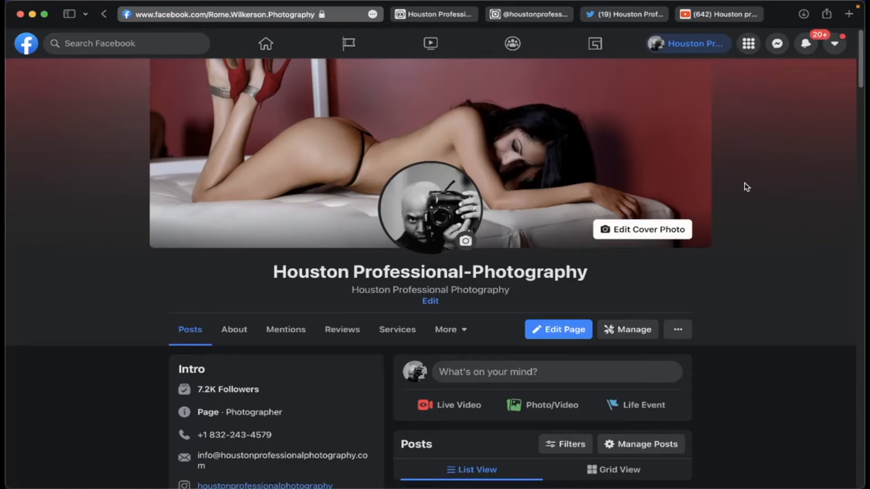
Recheck the Facebook page's live retouching announcement, photo grid, Intro contact links and pinned post.
{"action": "scroll", "coordinate": [747, 186], "scroll_direction": "down", "scroll_amount": 15}
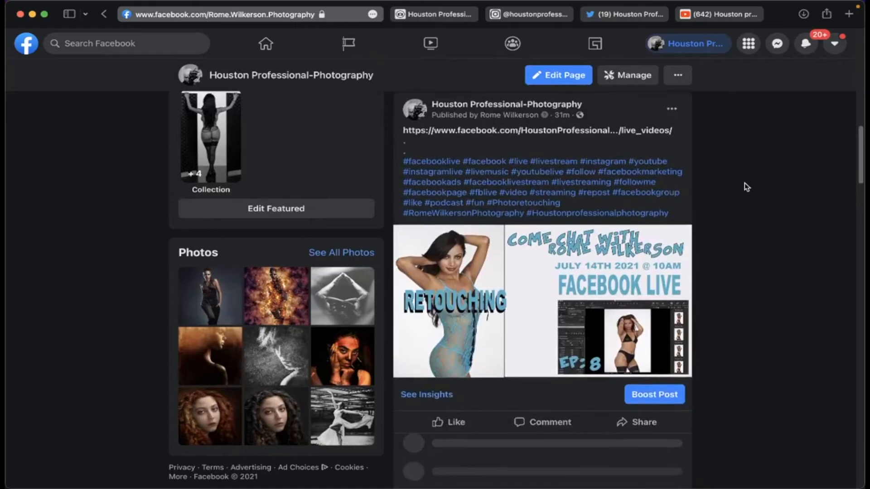
{"action": "scroll", "coordinate": [746, 186], "scroll_direction": "up", "scroll_amount": 15}
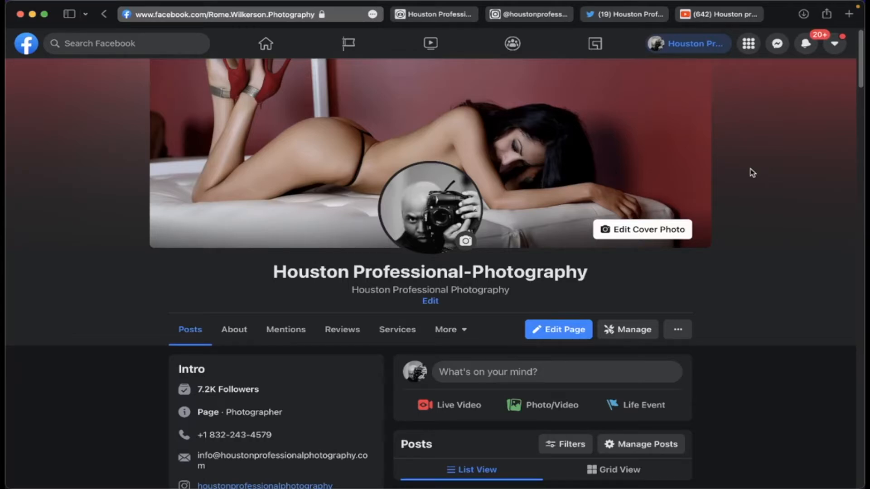
{"action": "scroll", "coordinate": [752, 173], "scroll_direction": "down", "scroll_amount": 5}
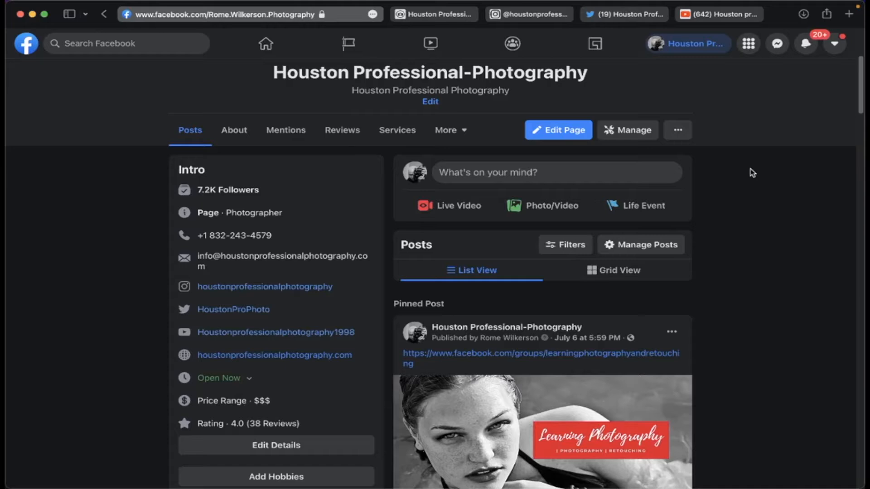
{"action": "scroll", "coordinate": [752, 173], "scroll_direction": "up", "scroll_amount": 5}
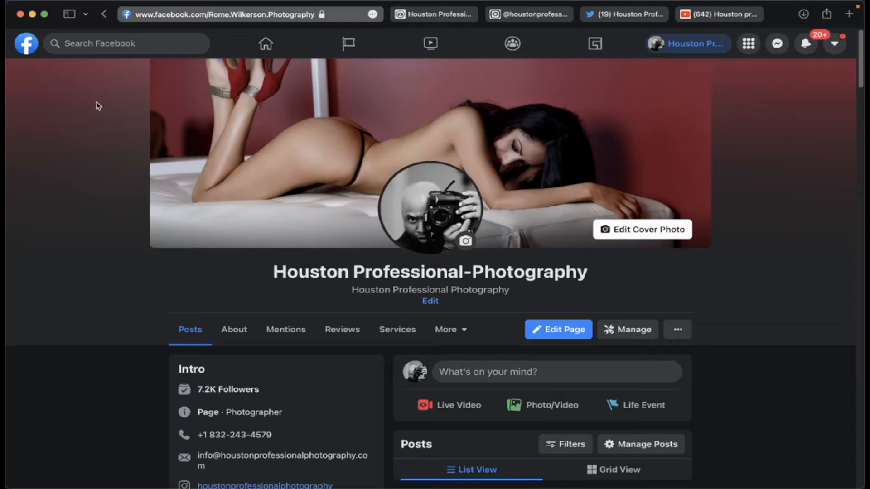
Switch to the Instagram profile, open its withkoji.com bio link, and look through the links and the Win a photoshoot sign-up form.
{"action": "mouse_move", "coordinate": [521, 2]}
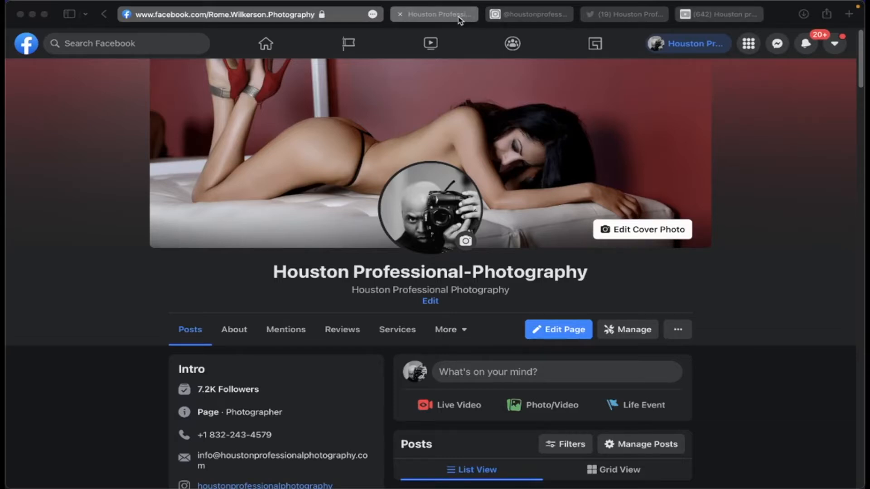
{"action": "left_click", "coordinate": [529, 19]}
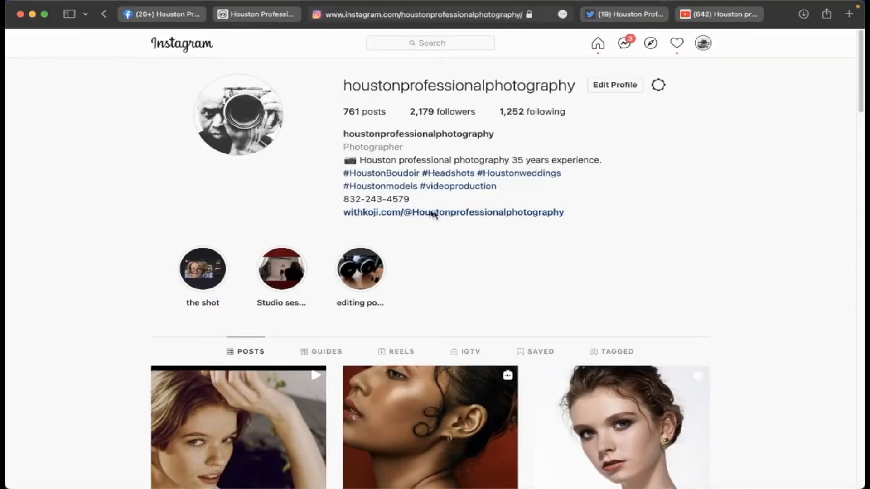
{"action": "left_click", "coordinate": [446, 213]}
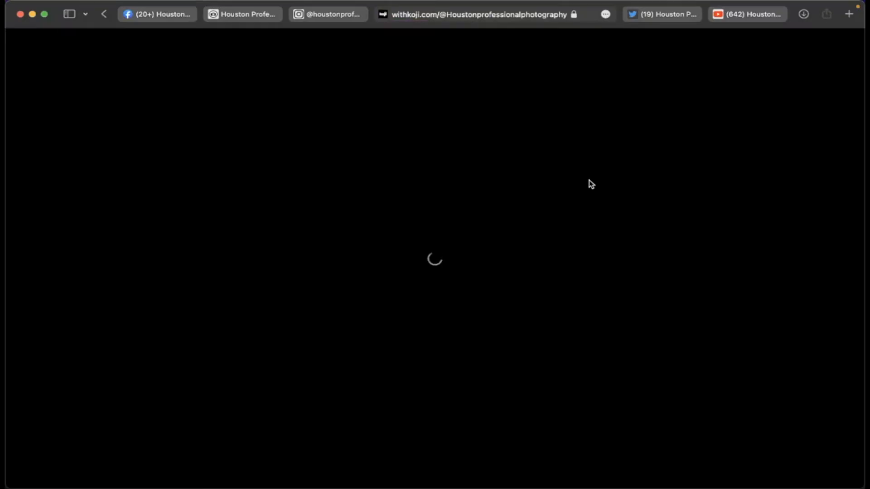
{"action": "scroll", "coordinate": [589, 180], "scroll_direction": "down", "scroll_amount": 3}
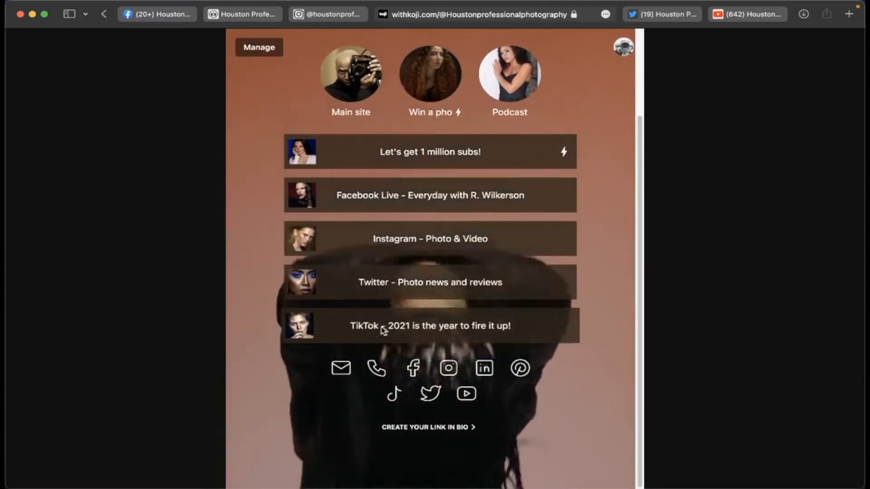
{"action": "scroll", "coordinate": [565, 272], "scroll_direction": "up", "scroll_amount": 3}
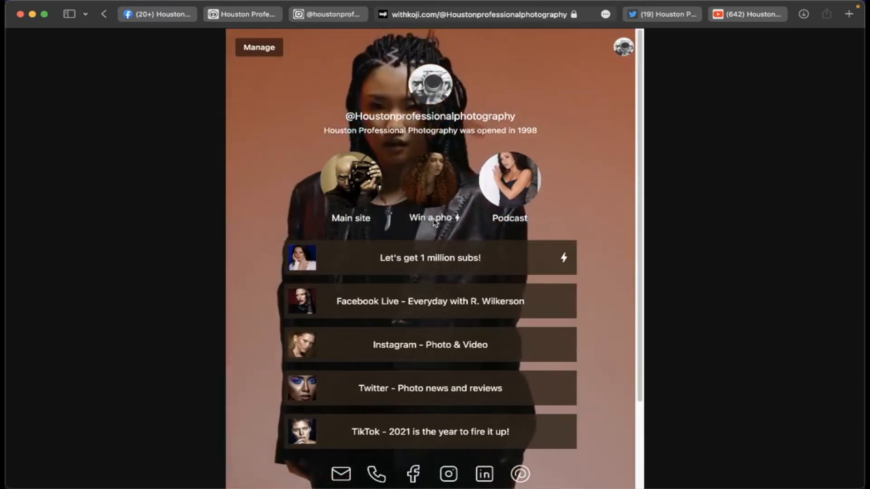
{"action": "left_click", "coordinate": [433, 221]}
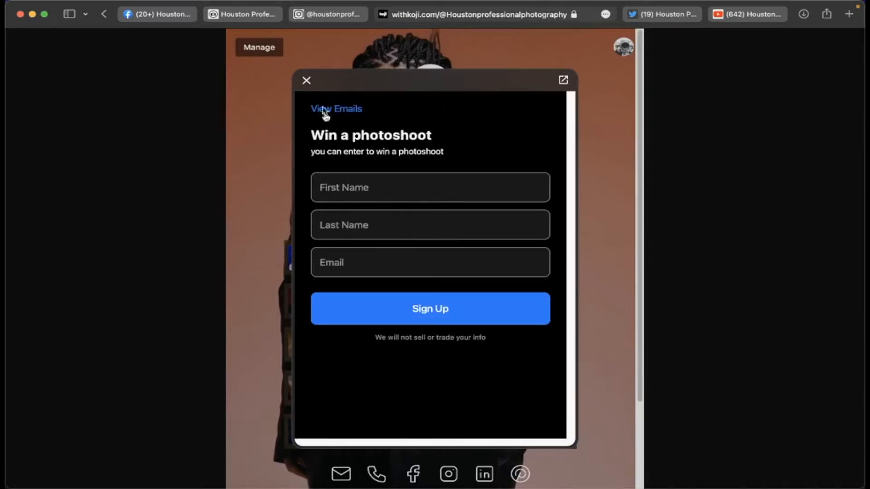
{"action": "left_click", "coordinate": [307, 82]}
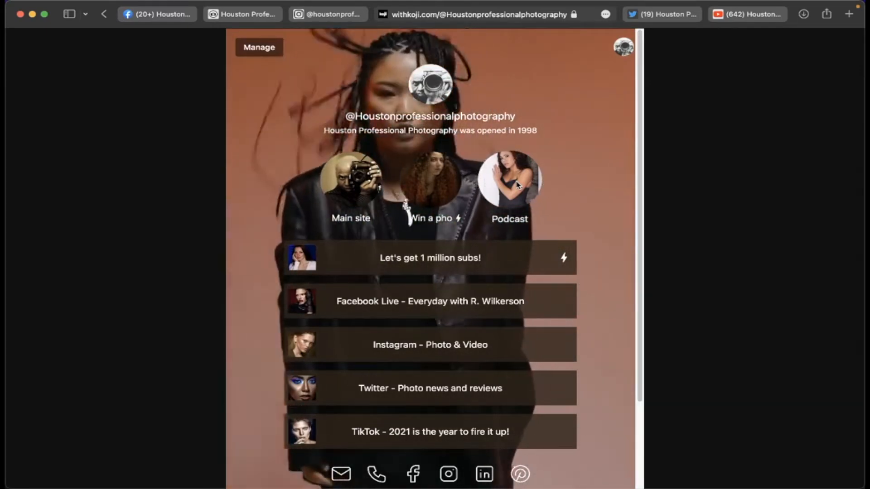
Open the Podcast link to the Pod One Media site and look through its news, podcasting tips, service overviews and equipment rentals.
{"action": "left_click", "coordinate": [518, 184]}
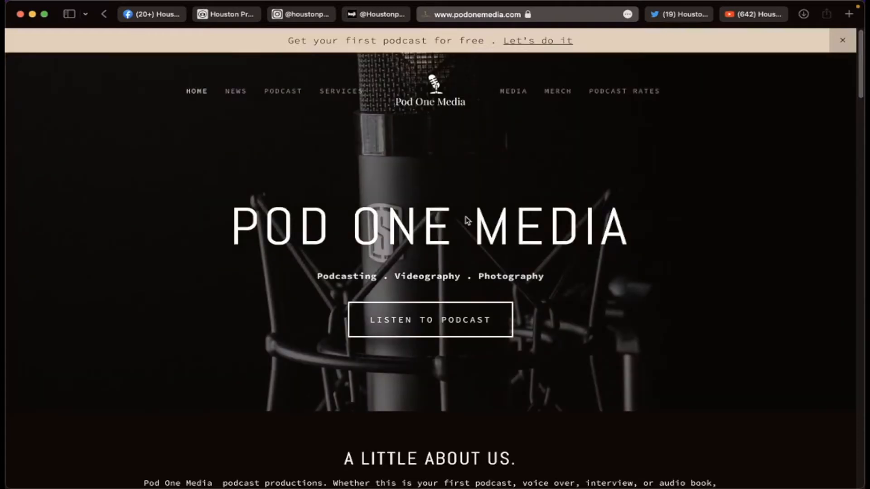
{"action": "scroll", "coordinate": [651, 205], "scroll_direction": "down", "scroll_amount": 15}
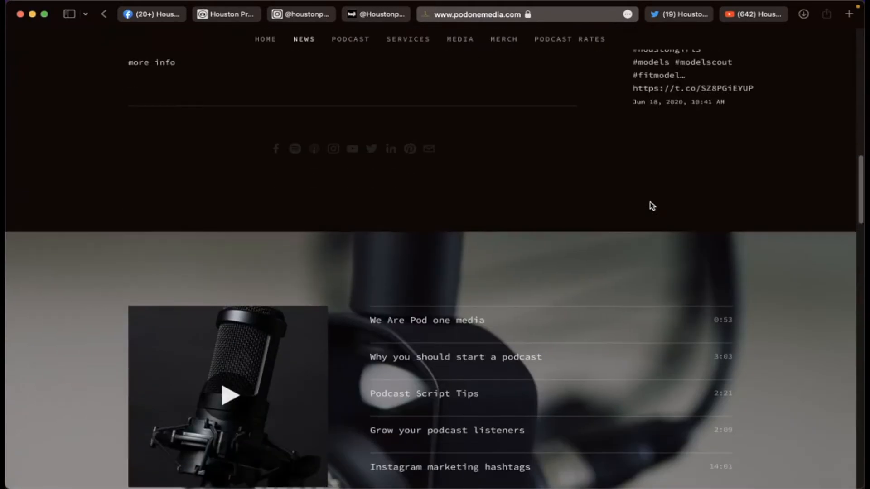
{"action": "scroll", "coordinate": [558, 248], "scroll_direction": "down", "scroll_amount": 7}
{"action": "scroll", "coordinate": [559, 248], "scroll_direction": "up", "scroll_amount": 4}
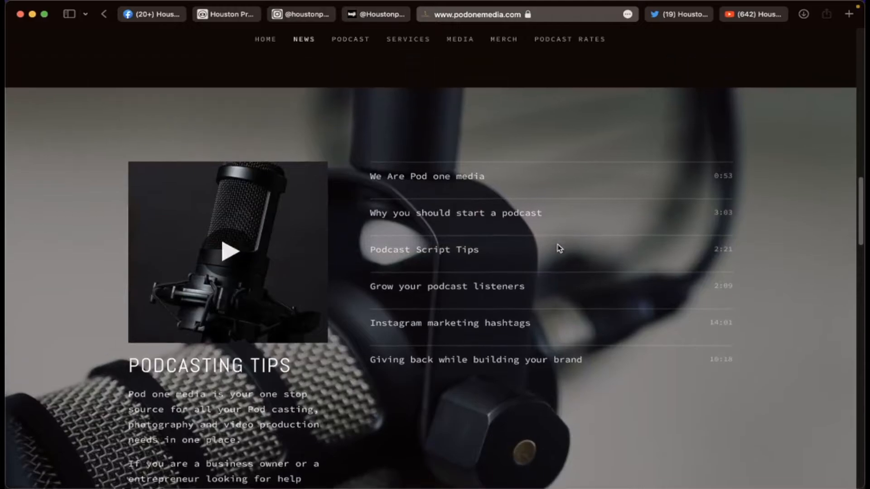
{"action": "scroll", "coordinate": [560, 248], "scroll_direction": "up", "scroll_amount": 1}
{"action": "scroll", "coordinate": [559, 248], "scroll_direction": "down", "scroll_amount": 20}
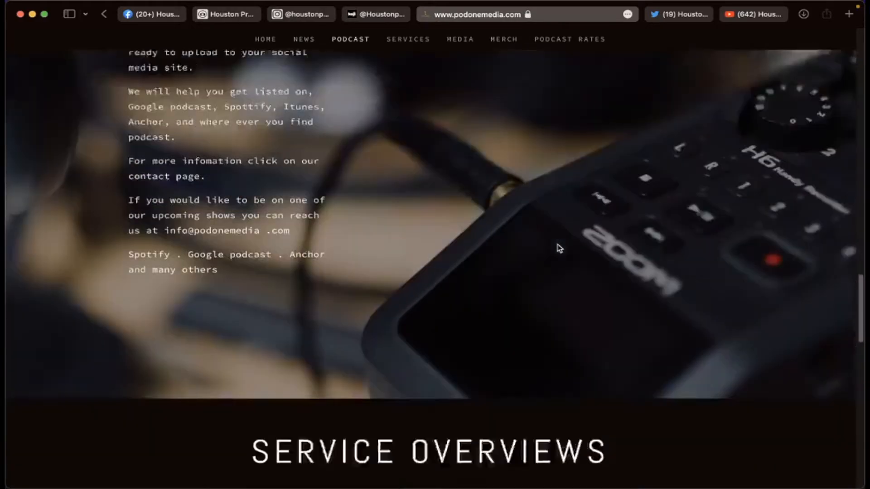
{"action": "scroll", "coordinate": [559, 248], "scroll_direction": "down", "scroll_amount": 12}
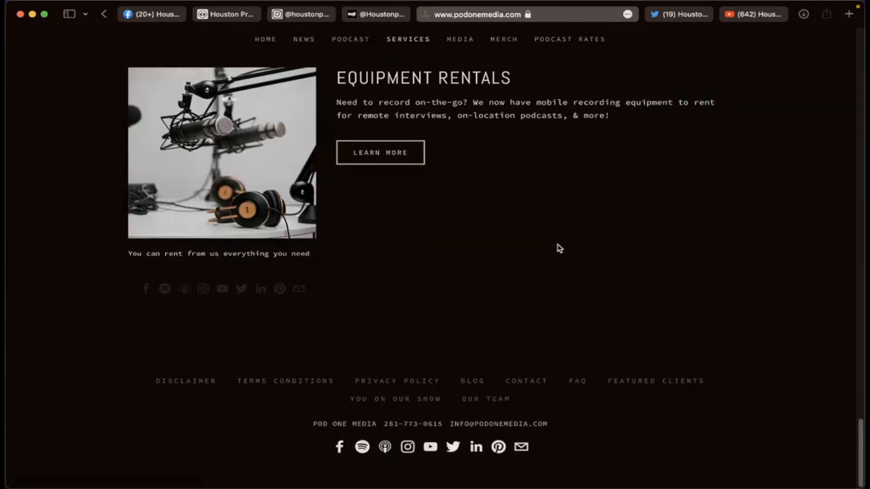
Review the Pod One Media footer links and return to its home banner, About Us and News & Updates sections.
{"action": "left_click", "coordinate": [602, 166]}
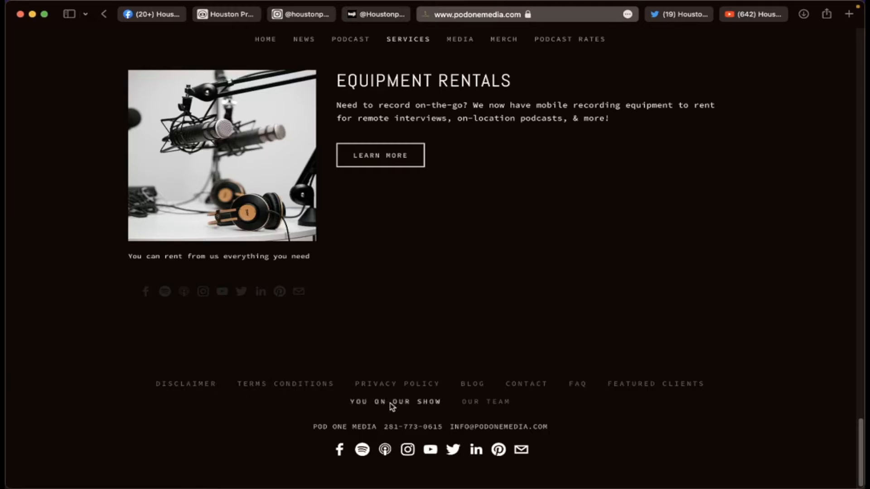
{"action": "mouse_move", "coordinate": [495, 402]}
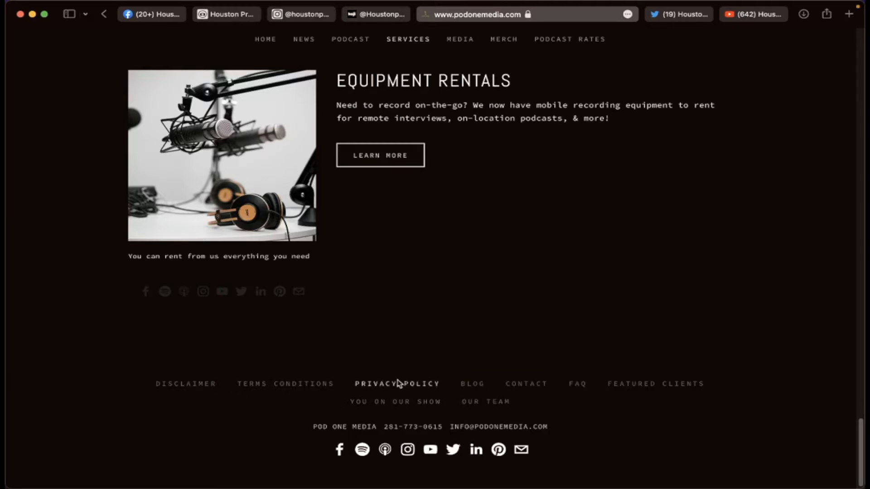
{"action": "scroll", "coordinate": [396, 332], "scroll_direction": "up", "scroll_amount": 20}
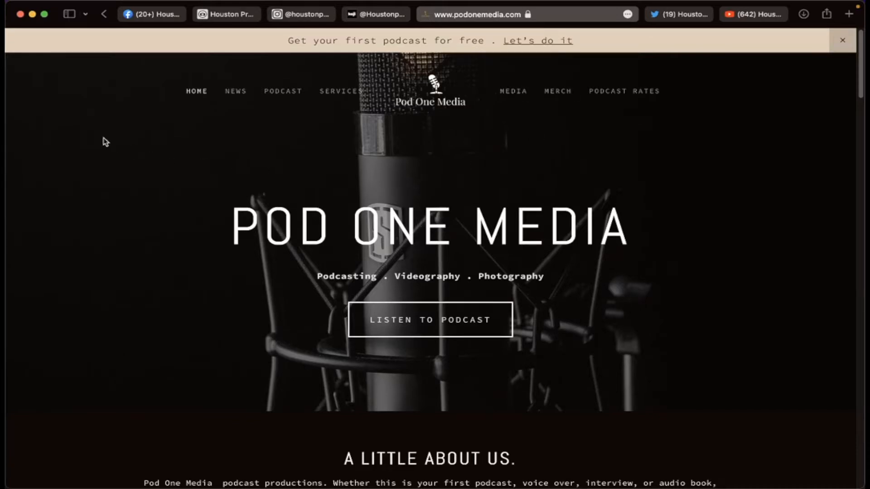
{"action": "scroll", "coordinate": [104, 141], "scroll_direction": "down", "scroll_amount": 7}
{"action": "scroll", "coordinate": [103, 140], "scroll_direction": "up", "scroll_amount": 7}
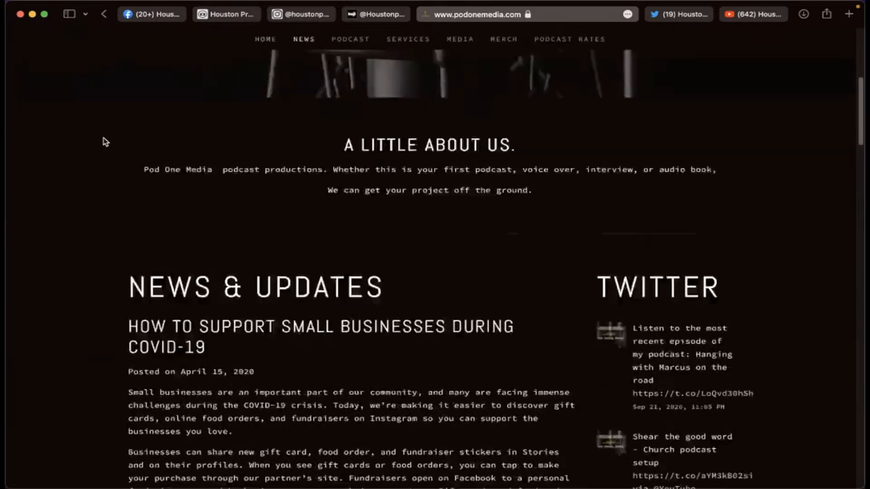
Minimize the browser, switch to Capture One 21 and browse the session's portrait thumbnails from DSC_0164.nef back to DSC_0145.nef.
{"action": "left_click", "coordinate": [32, 15]}
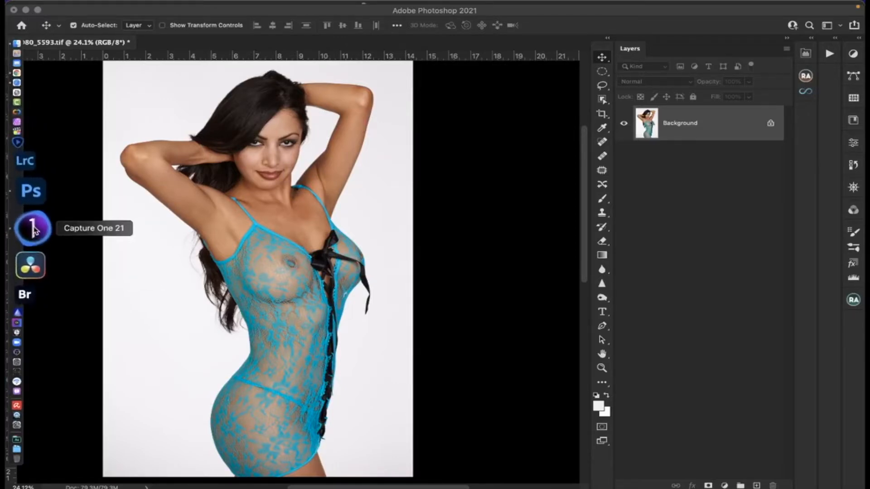
{"action": "left_click", "coordinate": [61, 225]}
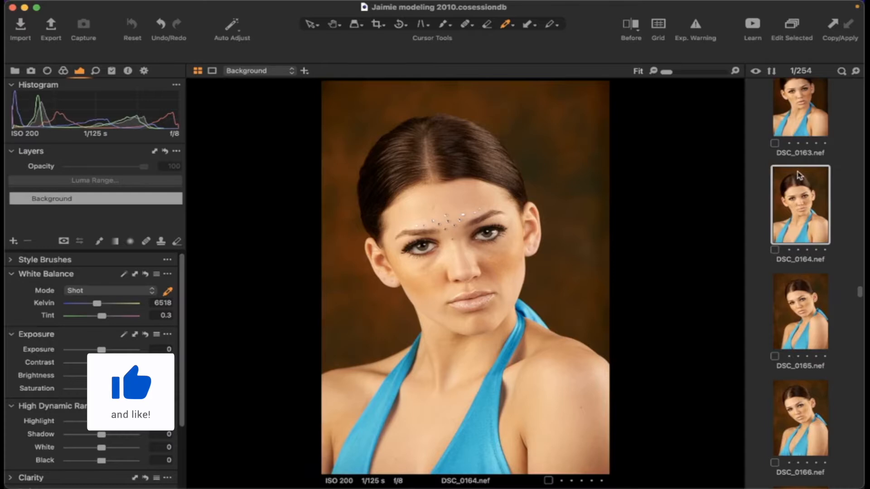
{"action": "scroll", "coordinate": [799, 176], "scroll_direction": "down", "scroll_amount": 10}
{"action": "scroll", "coordinate": [799, 177], "scroll_direction": "up", "scroll_amount": 18}
{"action": "scroll", "coordinate": [799, 176], "scroll_direction": "up", "scroll_amount": 13}
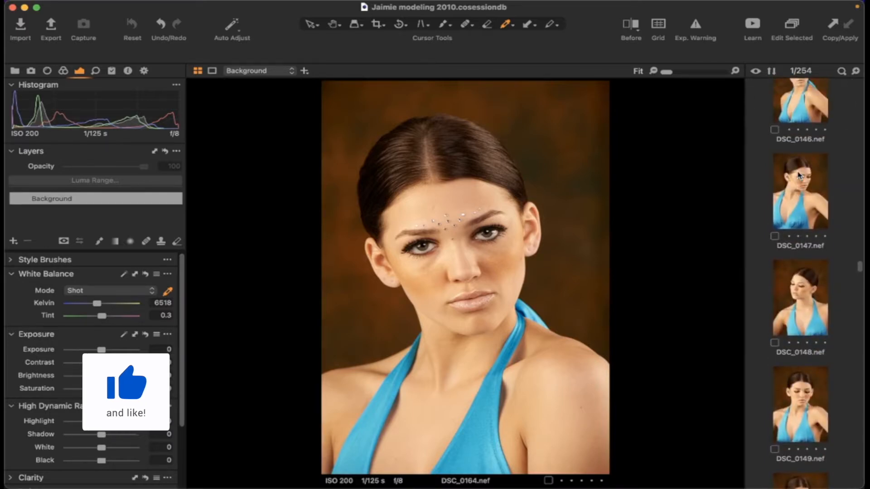
{"action": "scroll", "coordinate": [799, 176], "scroll_direction": "down", "scroll_amount": 2}
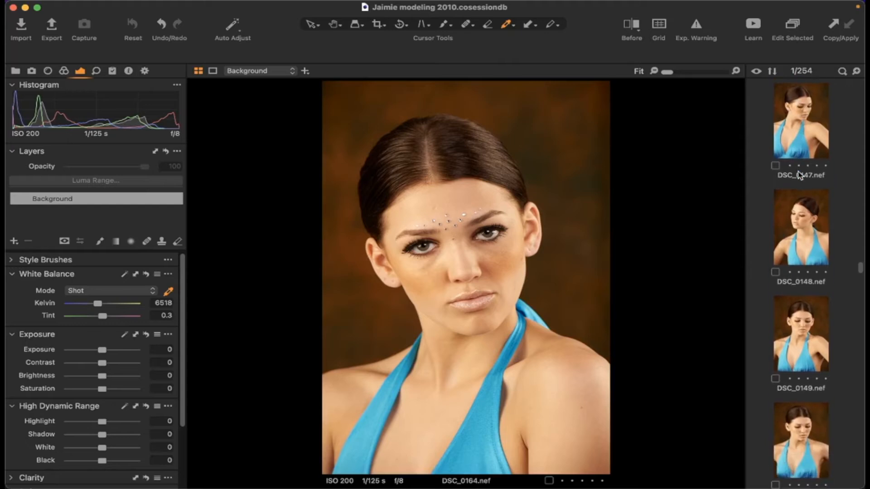
{"action": "scroll", "coordinate": [799, 177], "scroll_direction": "down", "scroll_amount": 1}
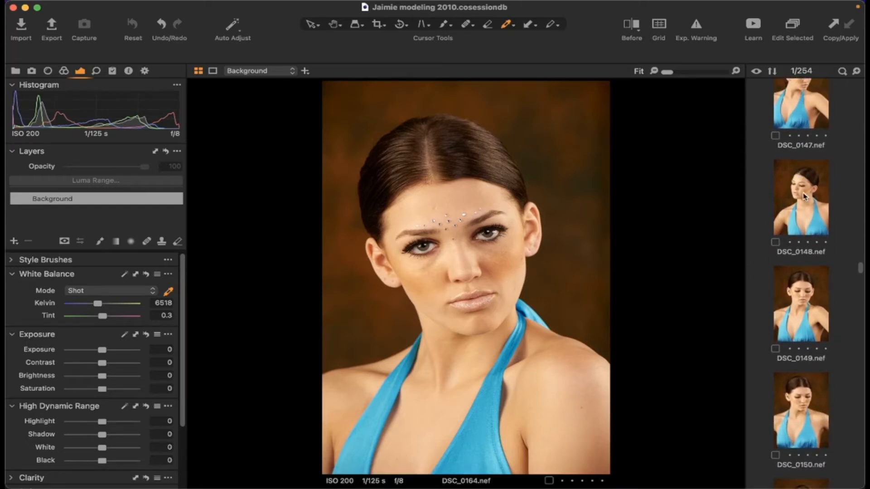
{"action": "scroll", "coordinate": [804, 197], "scroll_direction": "up", "scroll_amount": 8}
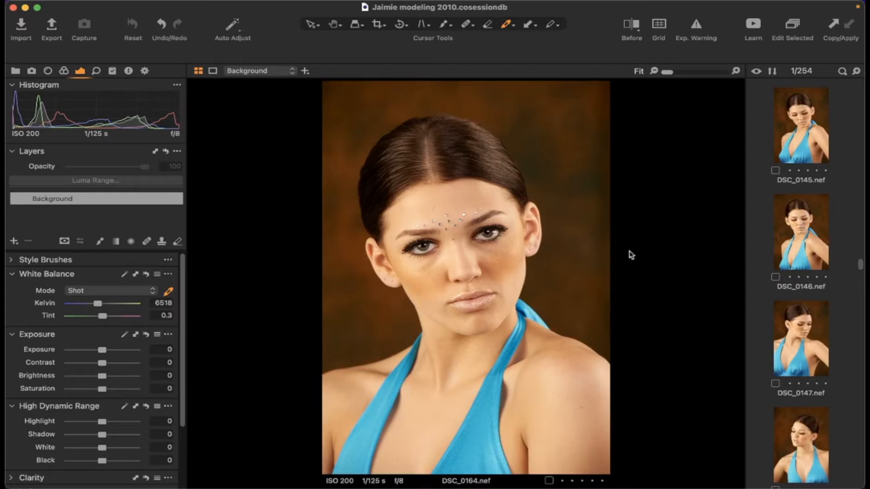
Compare the portrait thumbnails between DSC_0145.nef and DSC_0159.nef to find a retouching candidate.
{"action": "mouse_move", "coordinate": [9, 204]}
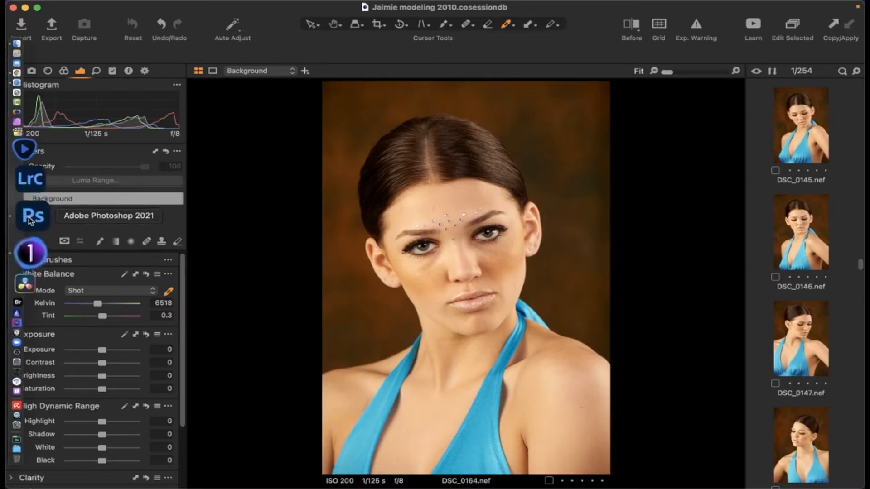
{"action": "scroll", "coordinate": [810, 142], "scroll_direction": "down", "scroll_amount": 10}
{"action": "scroll", "coordinate": [809, 141], "scroll_direction": "down", "scroll_amount": 1}
{"action": "scroll", "coordinate": [810, 141], "scroll_direction": "down", "scroll_amount": 10}
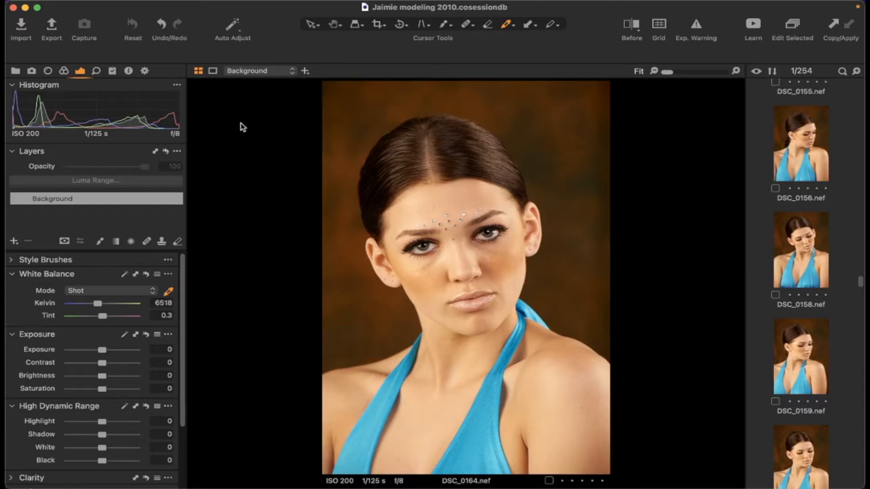
{"action": "scroll", "coordinate": [789, 160], "scroll_direction": "up", "scroll_amount": 3}
{"action": "scroll", "coordinate": [789, 160], "scroll_direction": "up", "scroll_amount": 3}
{"action": "scroll", "coordinate": [787, 159], "scroll_direction": "up", "scroll_amount": 3}
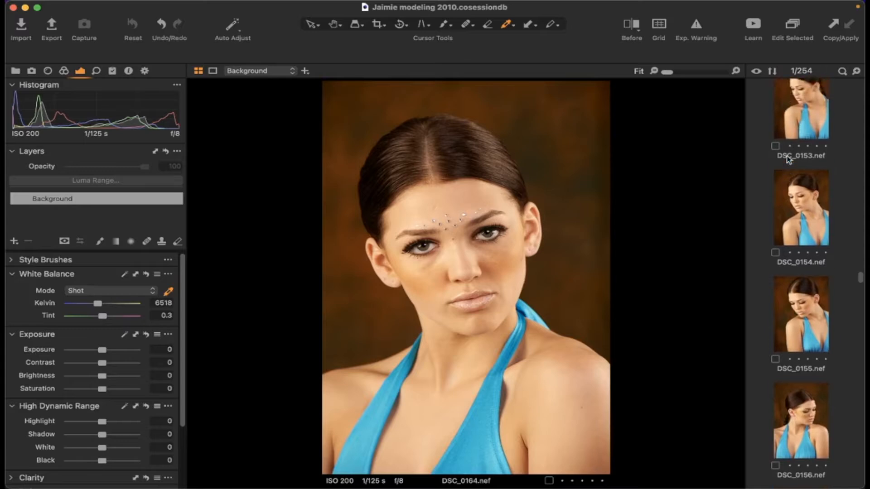
{"action": "scroll", "coordinate": [788, 159], "scroll_direction": "down", "scroll_amount": 3}
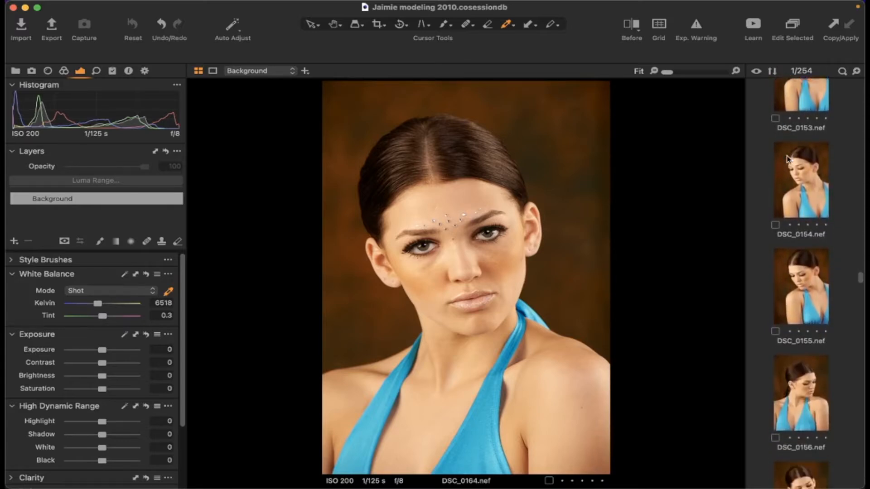
Display the DSC_0152.nef portrait in the viewer and check the neighbouring shots up to DSC_0156.nef.
{"action": "scroll", "coordinate": [788, 159], "scroll_direction": "up", "scroll_amount": 10}
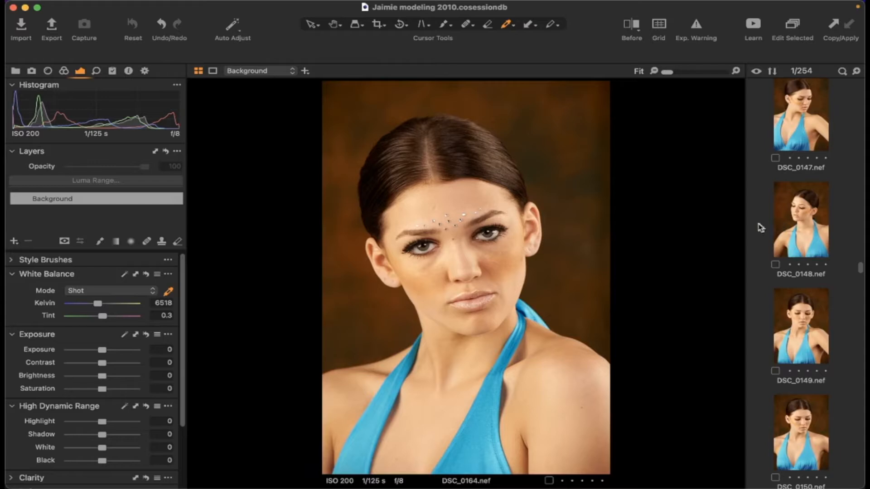
{"action": "scroll", "coordinate": [756, 222], "scroll_direction": "down", "scroll_amount": 5}
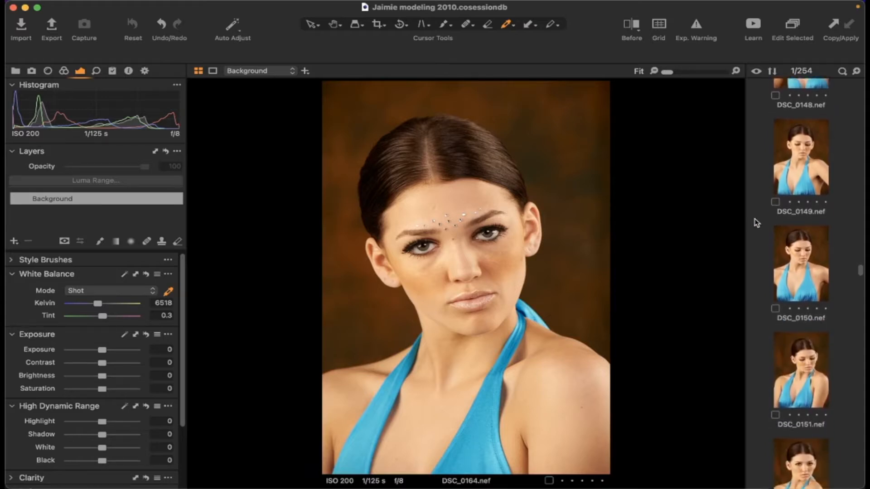
{"action": "scroll", "coordinate": [755, 222], "scroll_direction": "down", "scroll_amount": 8}
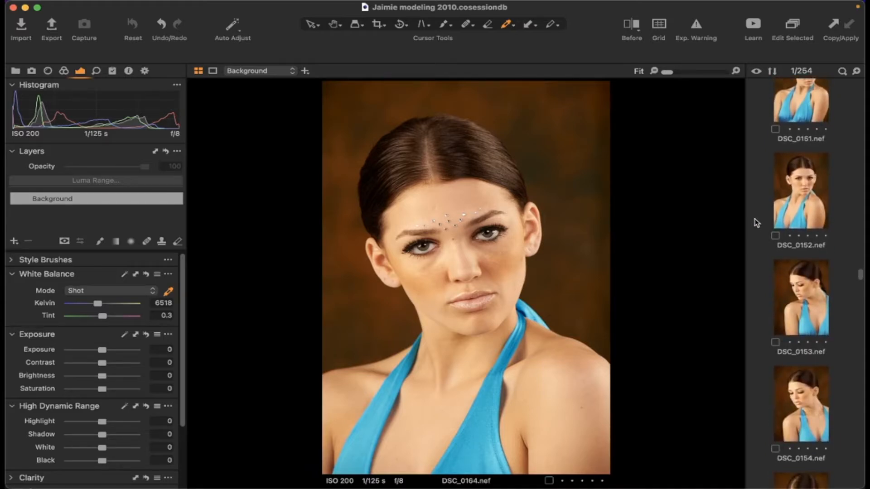
{"action": "left_click", "coordinate": [793, 208]}
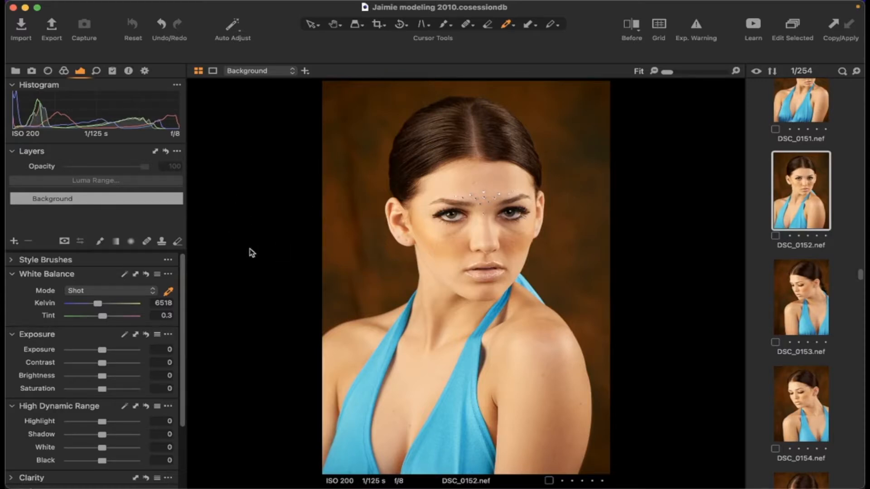
{"action": "scroll", "coordinate": [808, 200], "scroll_direction": "down", "scroll_amount": 6}
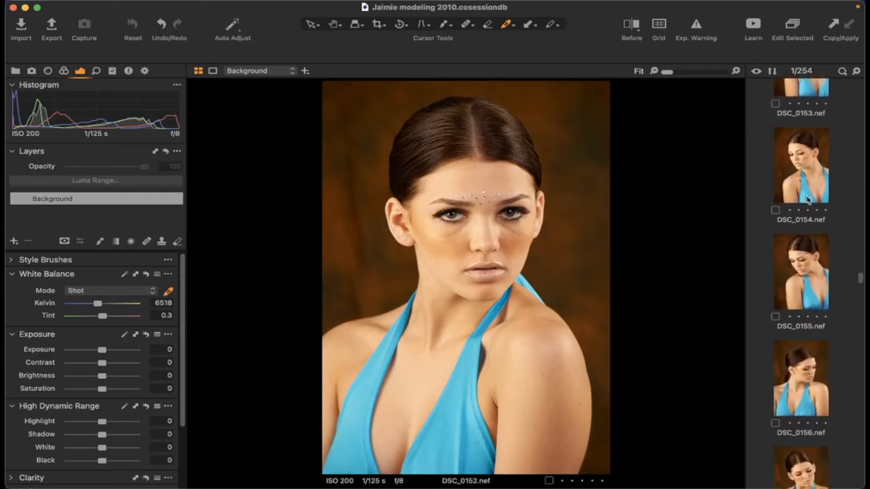
Browse the thumbnails following DSC_0154.nef and display the DSC_0159.nef portrait in the viewer.
{"action": "scroll", "coordinate": [810, 176], "scroll_direction": "up", "scroll_amount": 1}
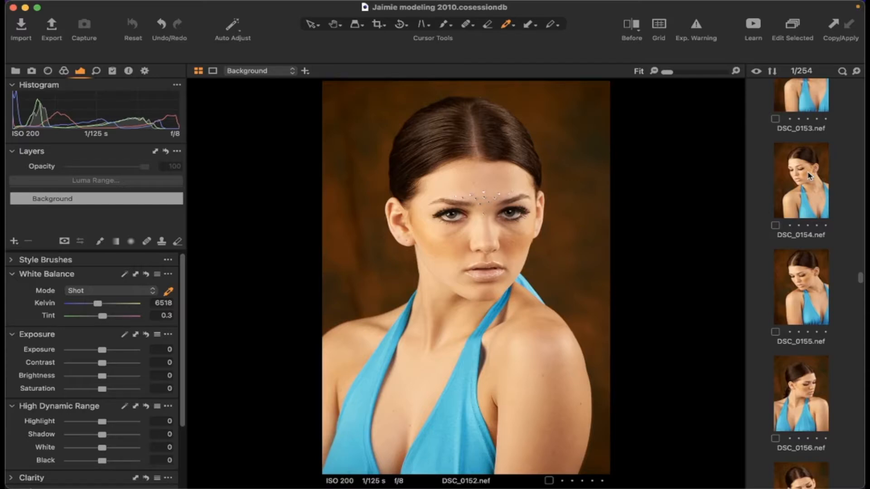
{"action": "scroll", "coordinate": [809, 190], "scroll_direction": "down", "scroll_amount": 5}
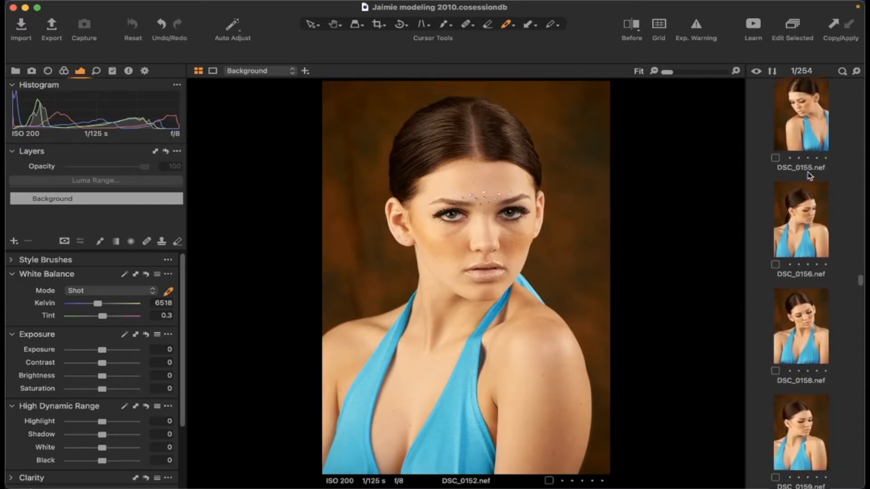
{"action": "scroll", "coordinate": [804, 202], "scroll_direction": "down", "scroll_amount": 5}
{"action": "left_click", "coordinate": [804, 195]}
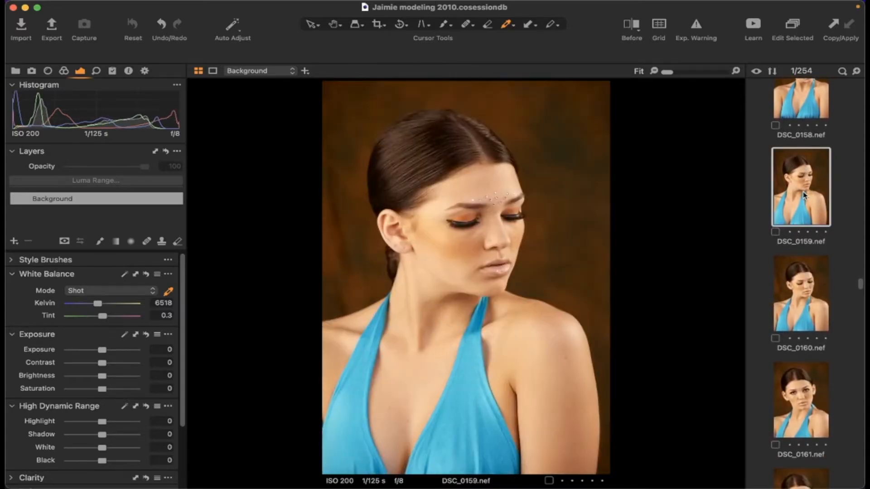
Preview the next brown-background portraits, including DSC_0163.nef and DSC_0165.nef.
{"action": "scroll", "coordinate": [804, 195], "scroll_direction": "down", "scroll_amount": 4}
{"action": "left_click", "coordinate": [806, 254]}
{"action": "scroll", "coordinate": [806, 253], "scroll_direction": "down", "scroll_amount": 3}
{"action": "scroll", "coordinate": [806, 254], "scroll_direction": "down", "scroll_amount": 2}
{"action": "left_click", "coordinate": [805, 254]}
{"action": "scroll", "coordinate": [805, 255], "scroll_direction": "down", "scroll_amount": 5}
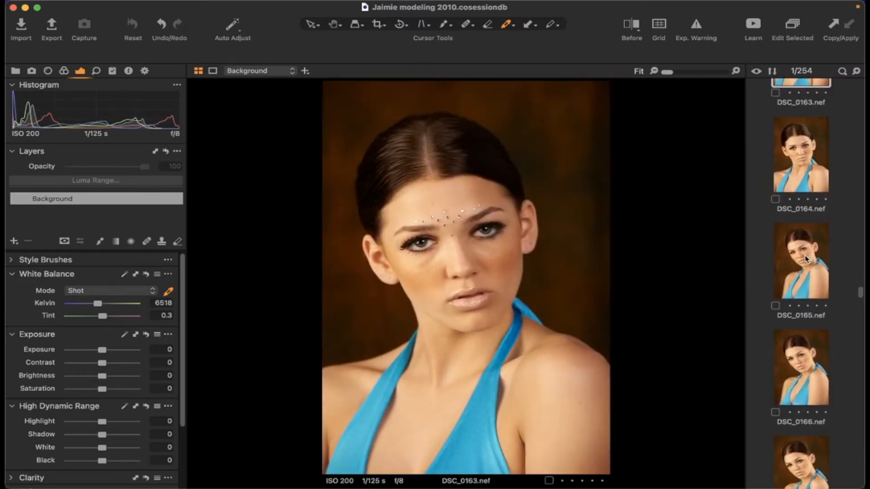
{"action": "left_click", "coordinate": [806, 258]}
{"action": "scroll", "coordinate": [805, 256], "scroll_direction": "down", "scroll_amount": 4}
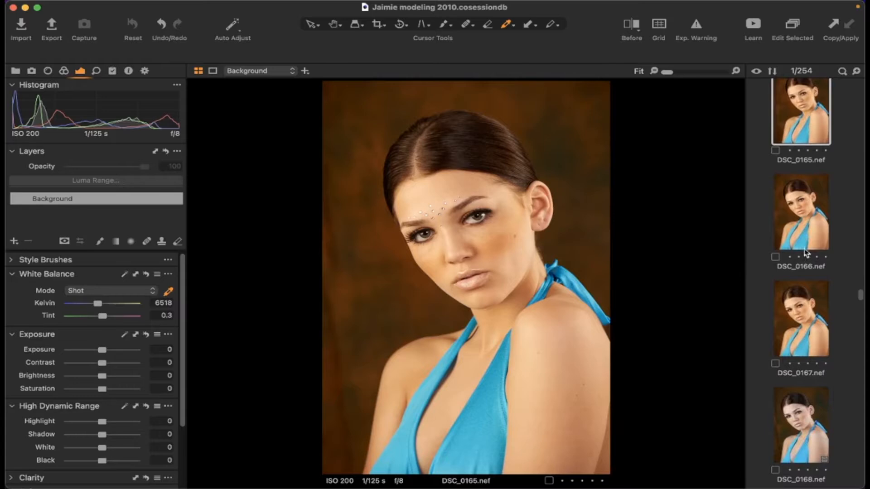
Display DSC_0166.nef and set its white balance by sampling the white of the model's eye.
{"action": "left_click", "coordinate": [804, 241]}
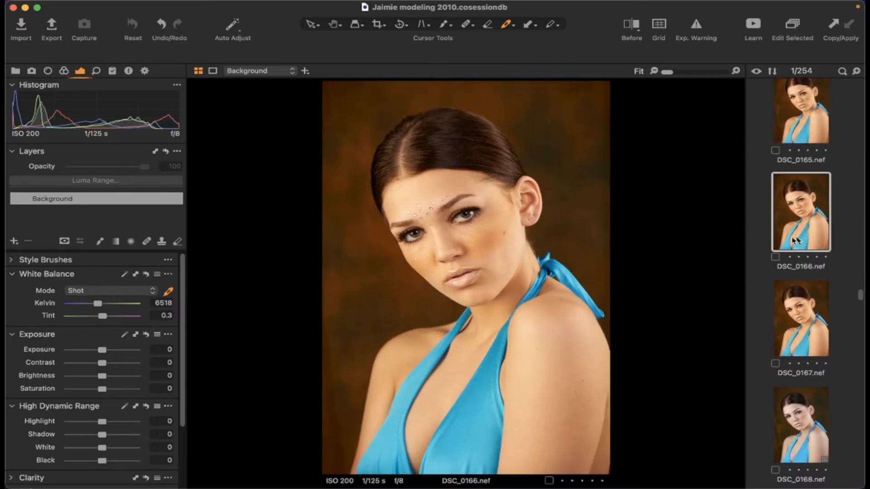
{"action": "left_click", "coordinate": [168, 292]}
{"action": "left_click", "coordinate": [461, 221]}
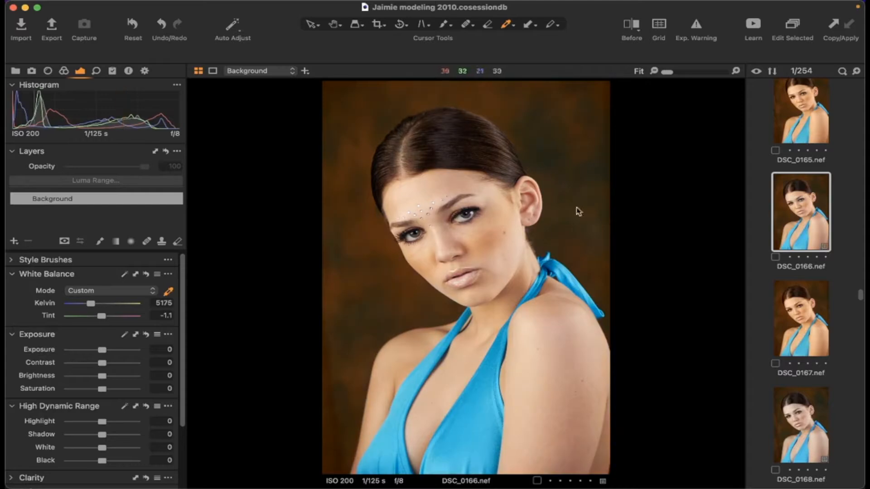
Browse the thumbnails from DSC_0171.nef onward and display the DSC_0193.nef portrait.
{"action": "scroll", "coordinate": [810, 195], "scroll_direction": "down", "scroll_amount": 5}
{"action": "scroll", "coordinate": [810, 192], "scroll_direction": "down", "scroll_amount": 7}
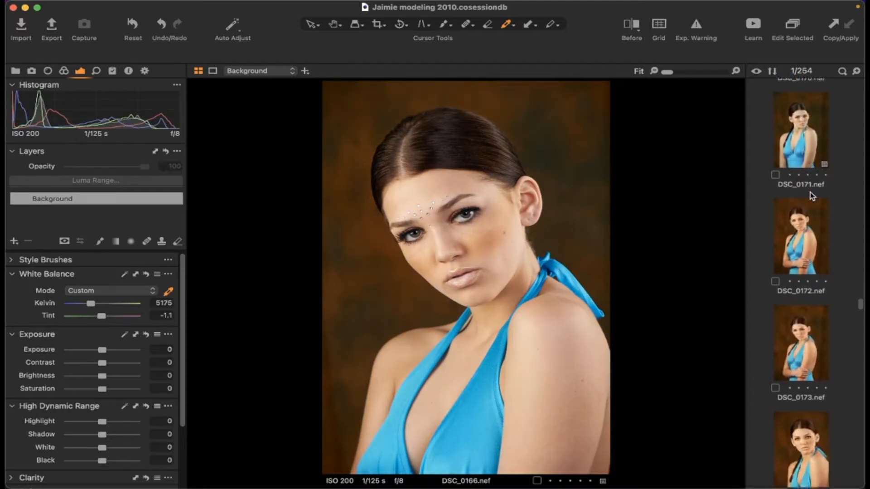
{"action": "scroll", "coordinate": [810, 196], "scroll_direction": "down", "scroll_amount": 4}
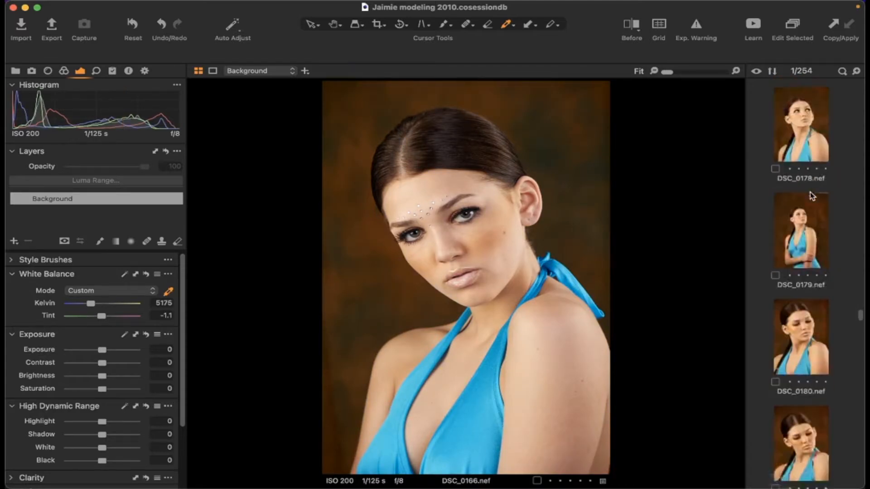
{"action": "scroll", "coordinate": [809, 232], "scroll_direction": "down", "scroll_amount": 6}
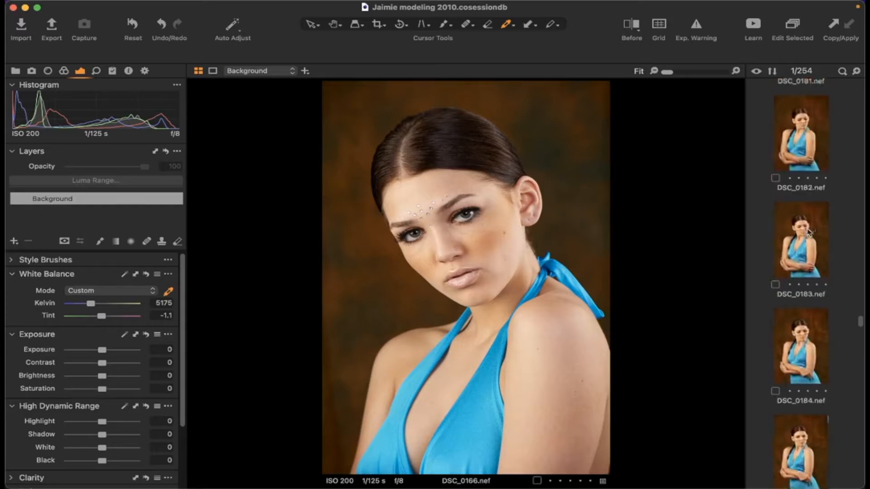
{"action": "scroll", "coordinate": [809, 232], "scroll_direction": "down", "scroll_amount": 3}
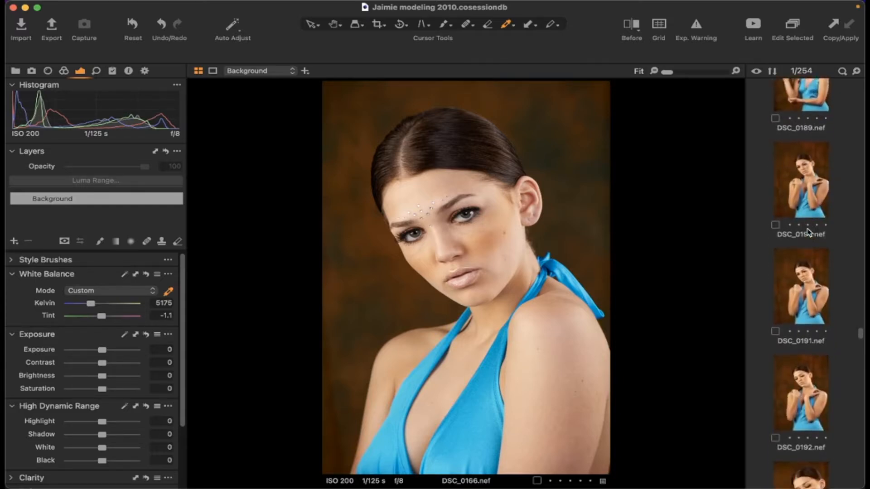
{"action": "scroll", "coordinate": [806, 266], "scroll_direction": "down", "scroll_amount": 2}
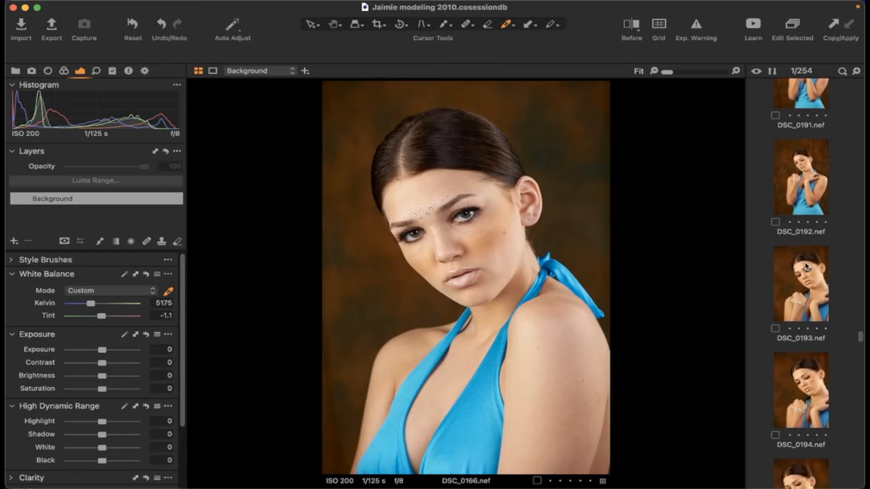
{"action": "left_click", "coordinate": [807, 280]}
Compare the bracelet poses DSC_0196.nef and DSC_0197.nef in the viewer and continue to DSC_0203.nef.
{"action": "scroll", "coordinate": [801, 301], "scroll_direction": "down", "scroll_amount": 3}
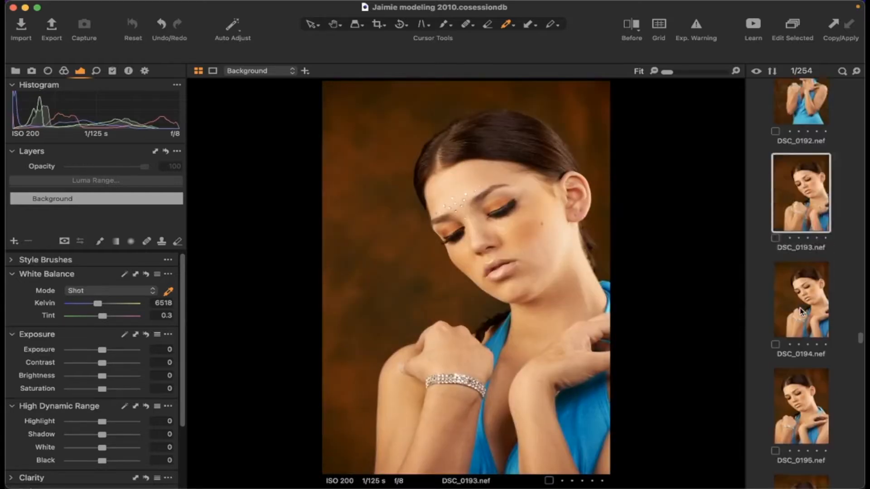
{"action": "left_click", "coordinate": [805, 282]}
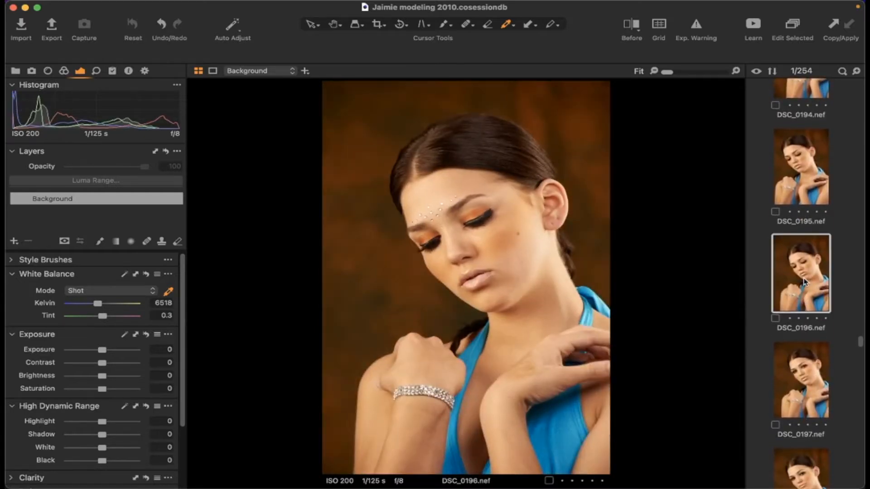
{"action": "scroll", "coordinate": [803, 281], "scroll_direction": "down", "scroll_amount": 1}
{"action": "left_click", "coordinate": [806, 269]}
{"action": "scroll", "coordinate": [807, 268], "scroll_direction": "down", "scroll_amount": 6}
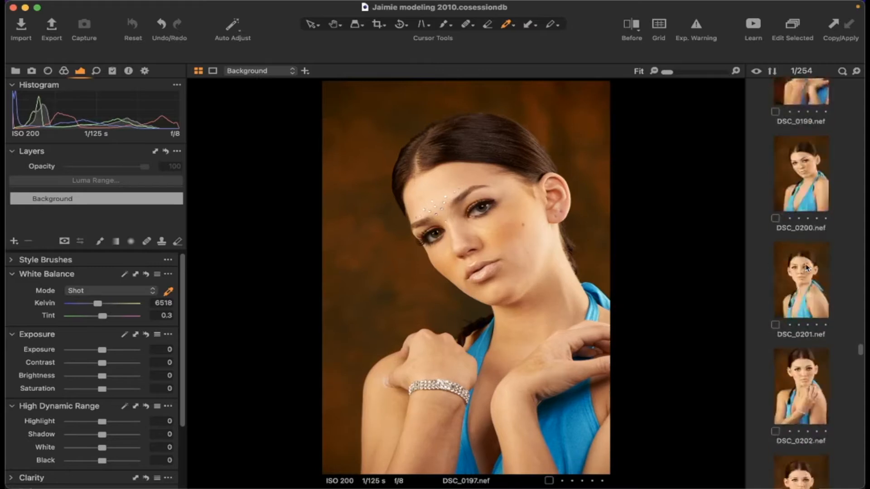
{"action": "left_click", "coordinate": [807, 268]}
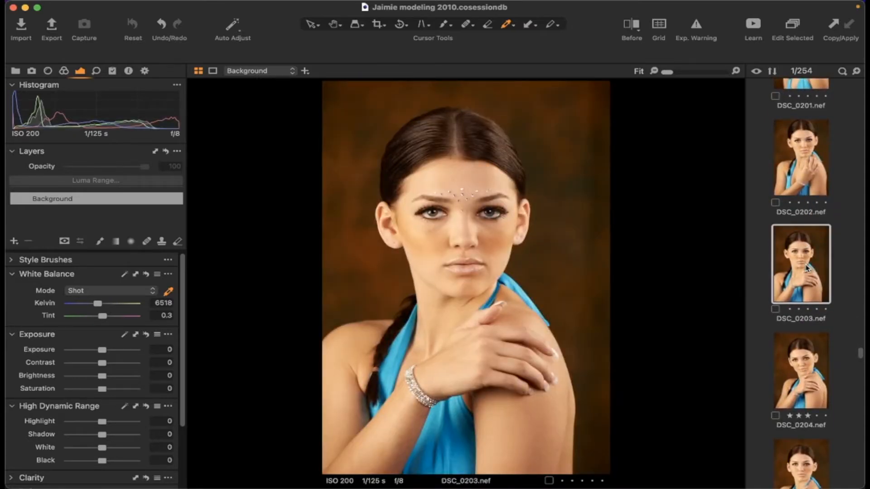
Preview the hand-on-shoulder portraits DSC_0204.nef and DSC_0206.nef and continue to DSC_0213.nef.
{"action": "scroll", "coordinate": [807, 269], "scroll_direction": "down", "scroll_amount": 2}
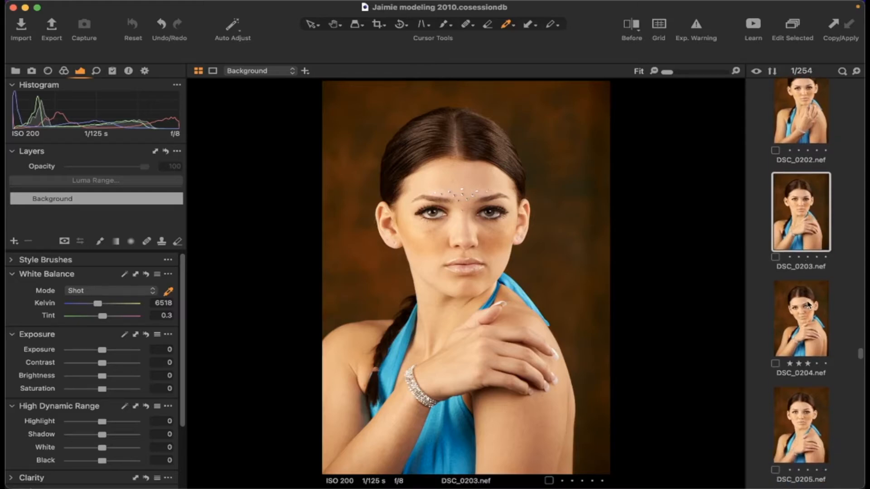
{"action": "left_click", "coordinate": [810, 304]}
{"action": "scroll", "coordinate": [809, 304], "scroll_direction": "down", "scroll_amount": 5}
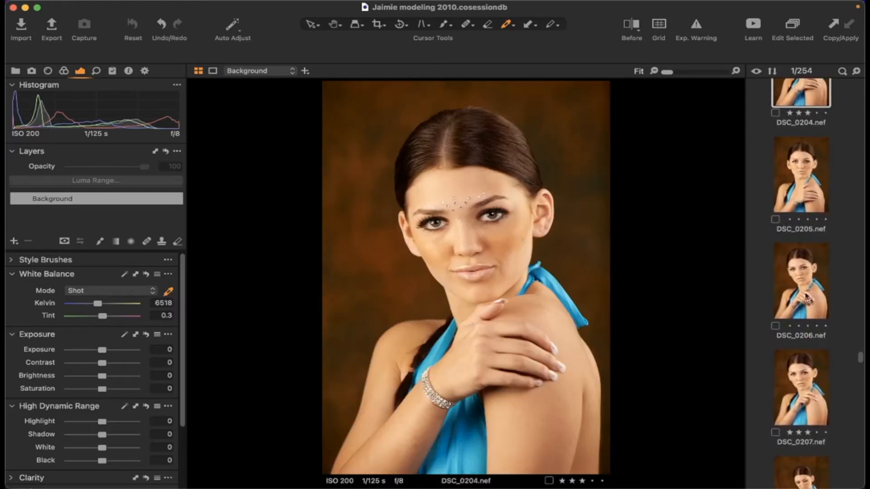
{"action": "left_click", "coordinate": [801, 281]}
{"action": "scroll", "coordinate": [797, 275], "scroll_direction": "down", "scroll_amount": 8}
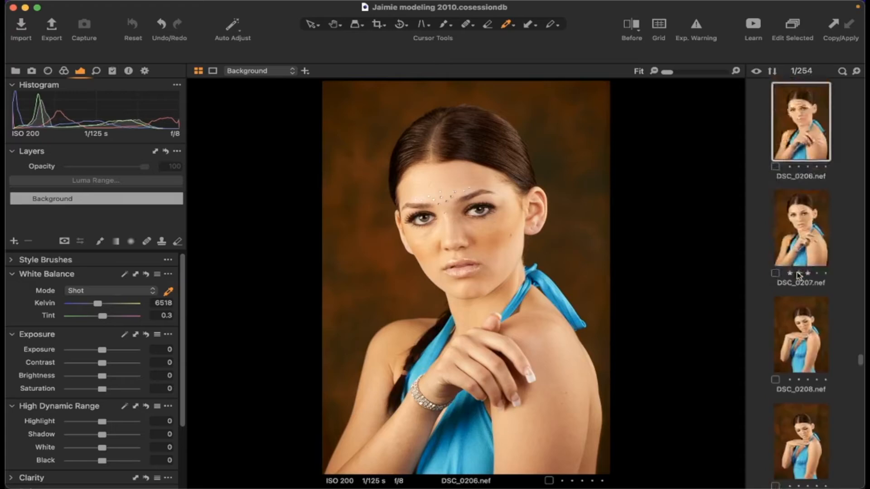
{"action": "left_click", "coordinate": [800, 272]}
{"action": "scroll", "coordinate": [800, 254], "scroll_direction": "down", "scroll_amount": 10}
{"action": "left_click", "coordinate": [801, 231]}
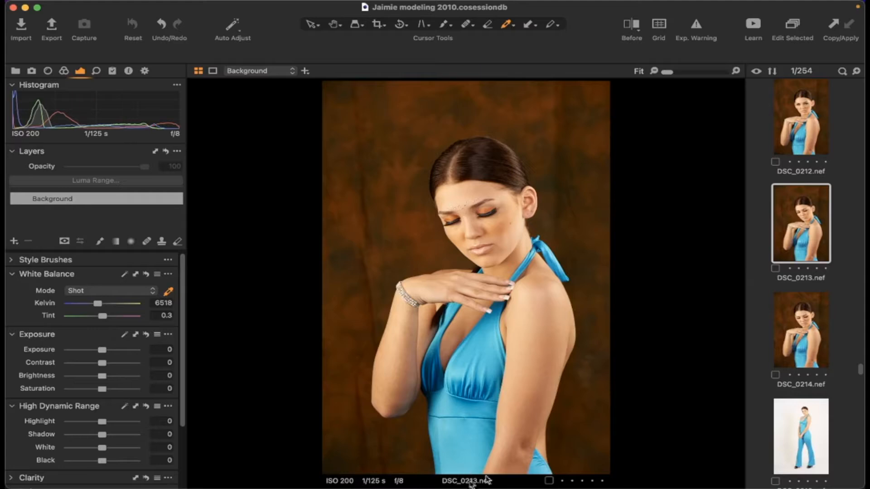
Examine the white-background close-ups DSC_0219.nef, DSC_0228.nef and DSC_0230.nef as retouching candidates.
{"action": "scroll", "coordinate": [810, 281], "scroll_direction": "down", "scroll_amount": 10}
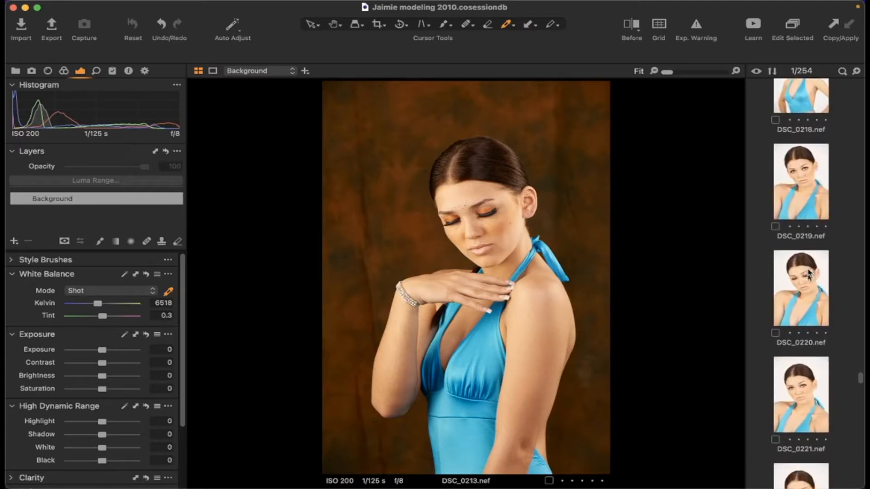
{"action": "left_click", "coordinate": [814, 190]}
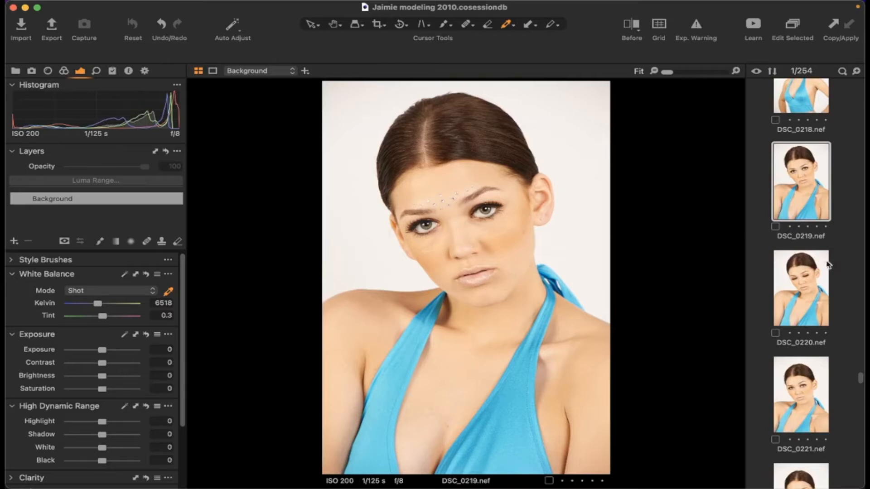
{"action": "scroll", "coordinate": [812, 182], "scroll_direction": "down", "scroll_amount": 5}
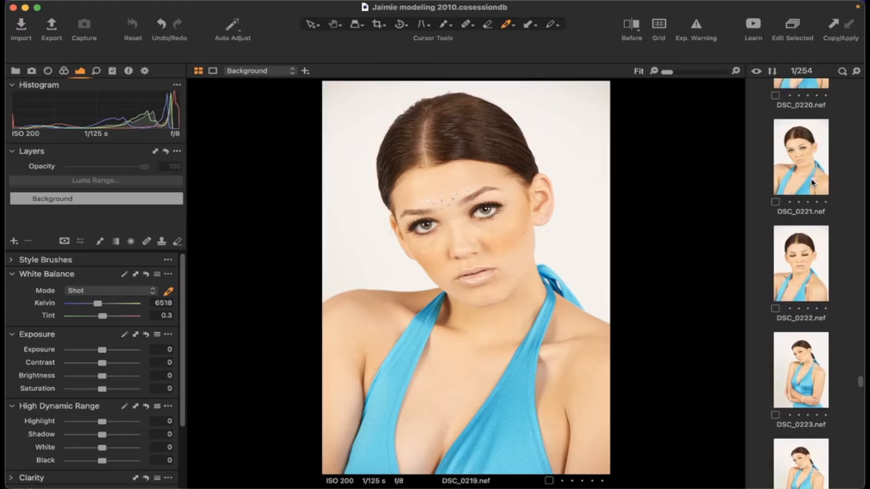
{"action": "scroll", "coordinate": [812, 182], "scroll_direction": "down", "scroll_amount": 2}
{"action": "scroll", "coordinate": [812, 182], "scroll_direction": "down", "scroll_amount": 8}
{"action": "scroll", "coordinate": [813, 183], "scroll_direction": "down", "scroll_amount": 3}
{"action": "left_click", "coordinate": [807, 325]}
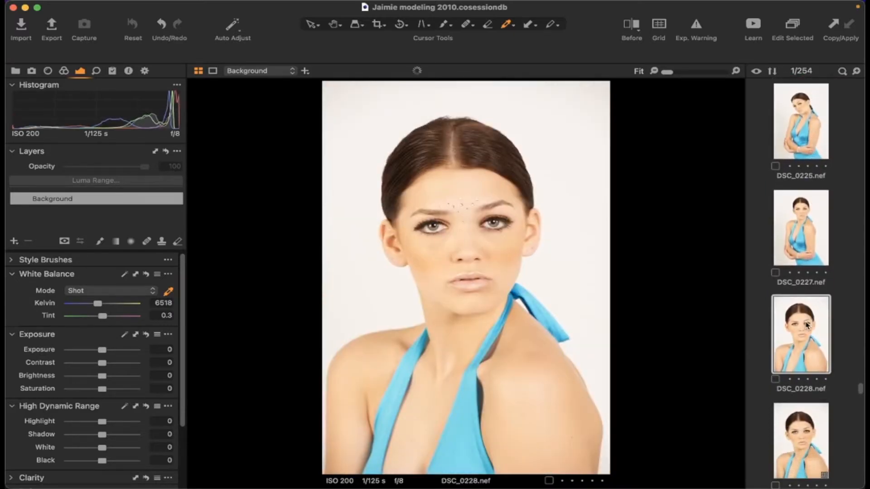
{"action": "scroll", "coordinate": [807, 317], "scroll_direction": "down", "scroll_amount": 5}
{"action": "left_click", "coordinate": [799, 277]}
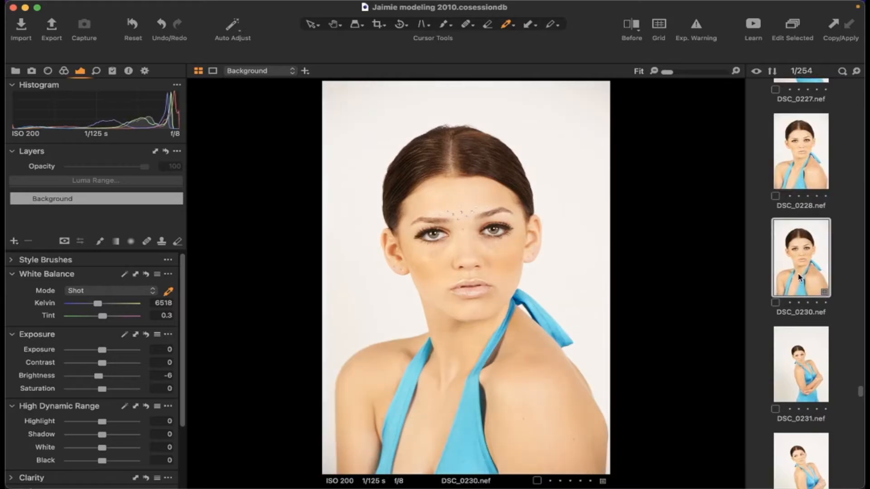
Display the white-background shots DSC_0238.nef and DSC_0240.nef and check the adjustment tools down to Vignetting.
{"action": "scroll", "coordinate": [799, 267], "scroll_direction": "down", "scroll_amount": 10}
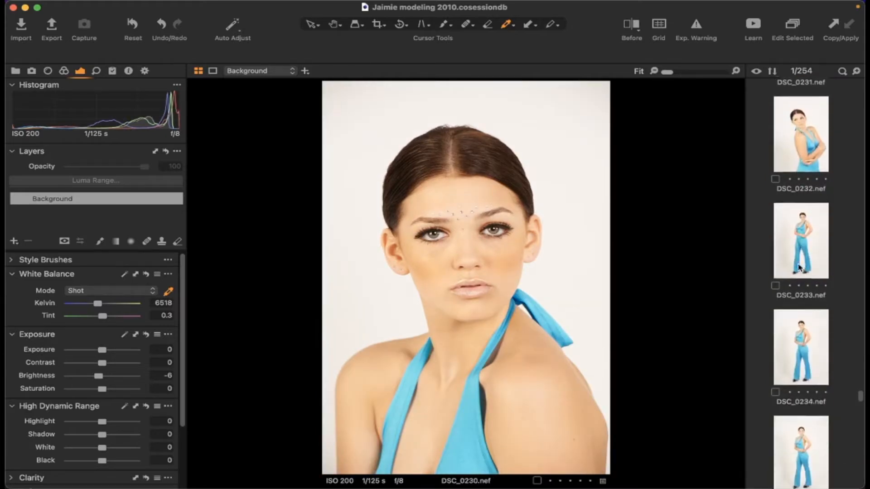
{"action": "scroll", "coordinate": [800, 267], "scroll_direction": "down", "scroll_amount": 5}
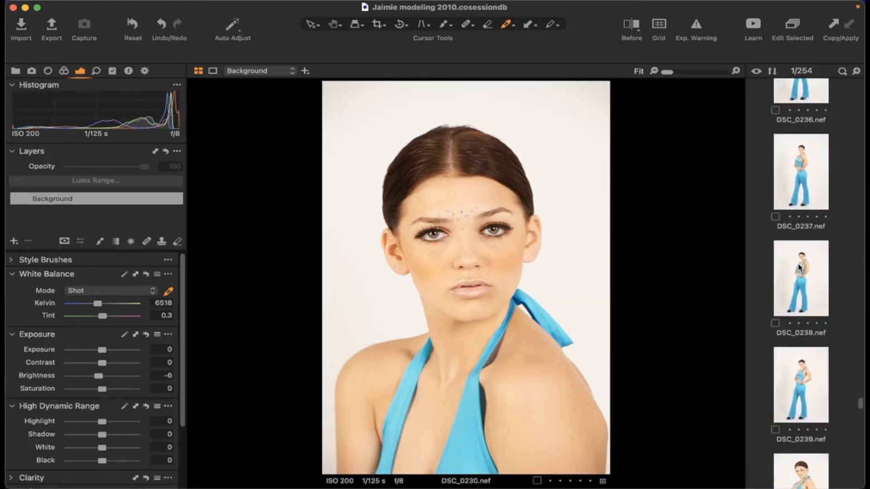
{"action": "left_click", "coordinate": [800, 267]}
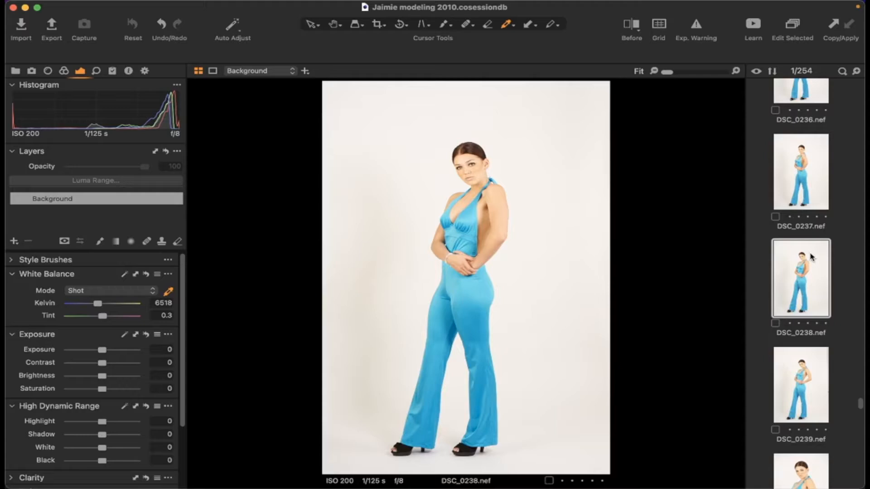
{"action": "scroll", "coordinate": [810, 256], "scroll_direction": "down", "scroll_amount": 3}
{"action": "left_click", "coordinate": [810, 283]}
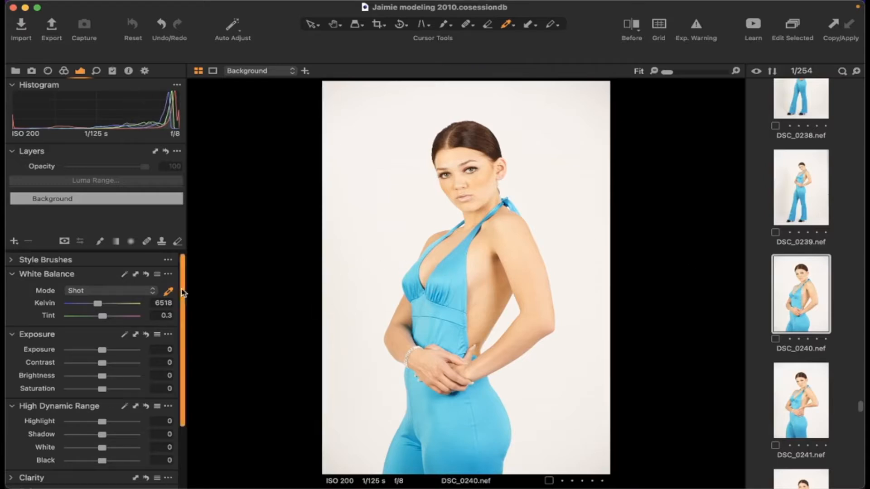
{"action": "scroll", "coordinate": [180, 294], "scroll_direction": "down", "scroll_amount": 4}
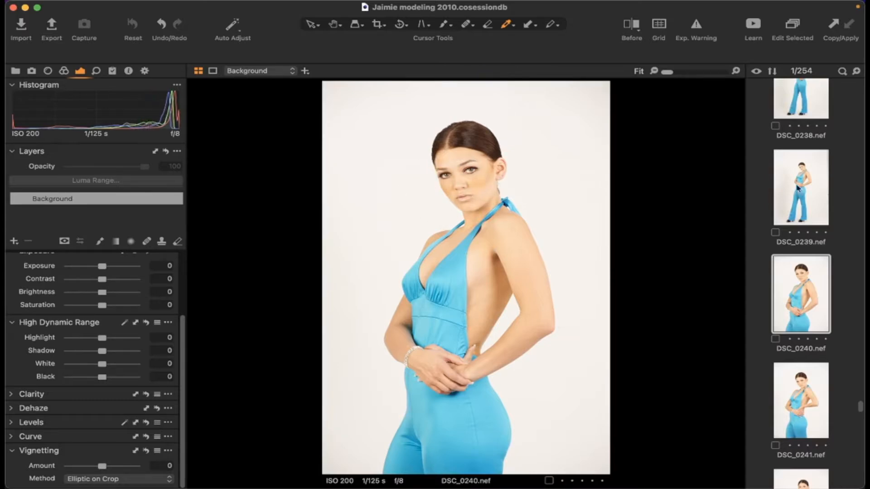
Browse the shots following DSC_0240.nef and preview DSC_0246.nef and DSC_0249.nef.
{"action": "scroll", "coordinate": [809, 211], "scroll_direction": "down", "scroll_amount": 10}
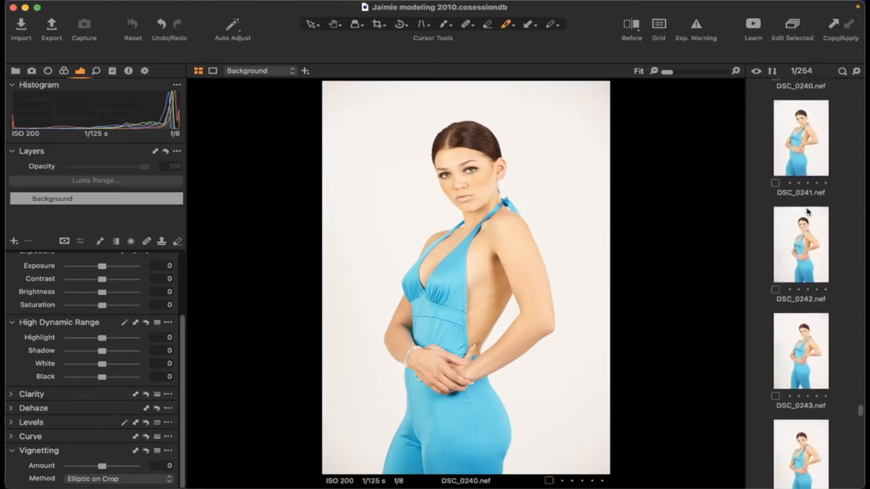
{"action": "left_click", "coordinate": [808, 262]}
{"action": "scroll", "coordinate": [808, 272], "scroll_direction": "down", "scroll_amount": 4}
{"action": "left_click", "coordinate": [808, 285]}
{"action": "scroll", "coordinate": [808, 281], "scroll_direction": "down", "scroll_amount": 5}
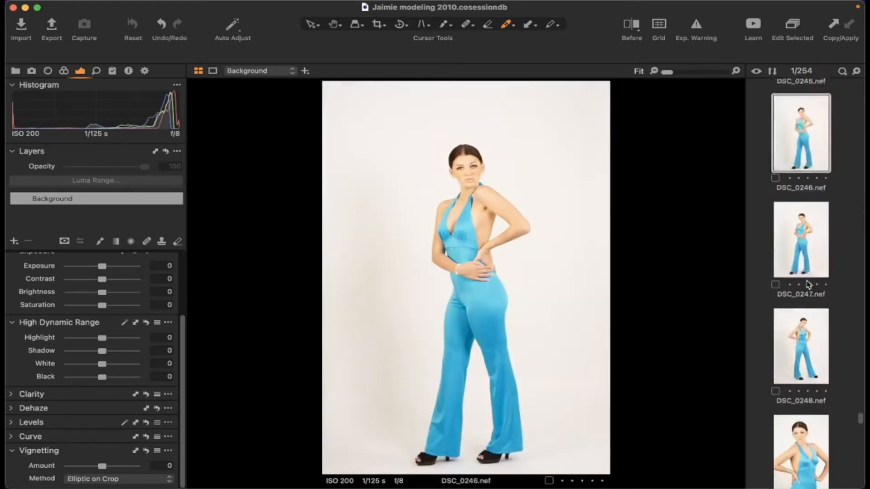
{"action": "left_click", "coordinate": [808, 336]}
Preview DSC_0251.nef and DSC_0254.nef and check the following thumbnails up to DSC_0258.nef.
{"action": "scroll", "coordinate": [808, 335], "scroll_direction": "down", "scroll_amount": 5}
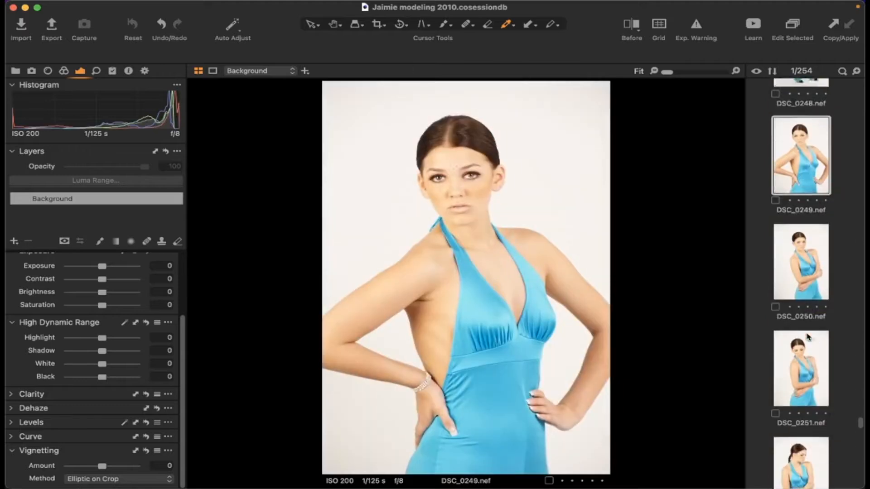
{"action": "left_click", "coordinate": [808, 328]}
{"action": "scroll", "coordinate": [801, 322], "scroll_direction": "down", "scroll_amount": 5}
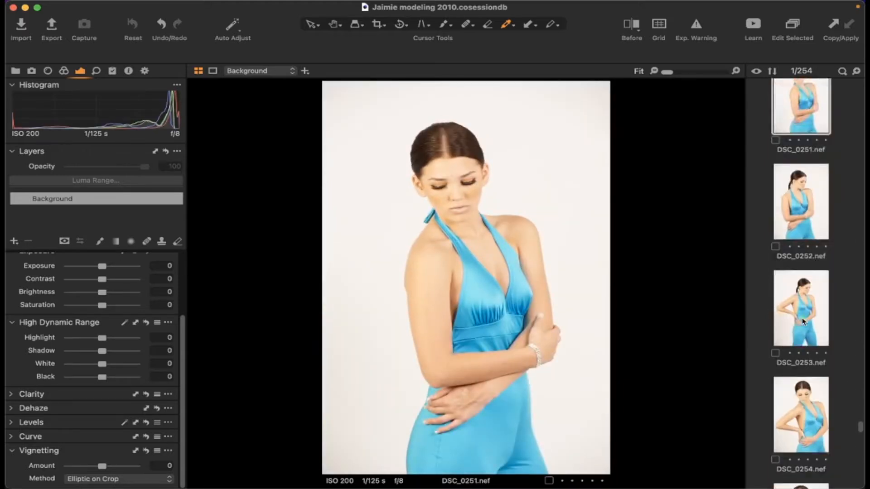
{"action": "left_click", "coordinate": [804, 351]}
{"action": "scroll", "coordinate": [804, 354], "scroll_direction": "down", "scroll_amount": 5}
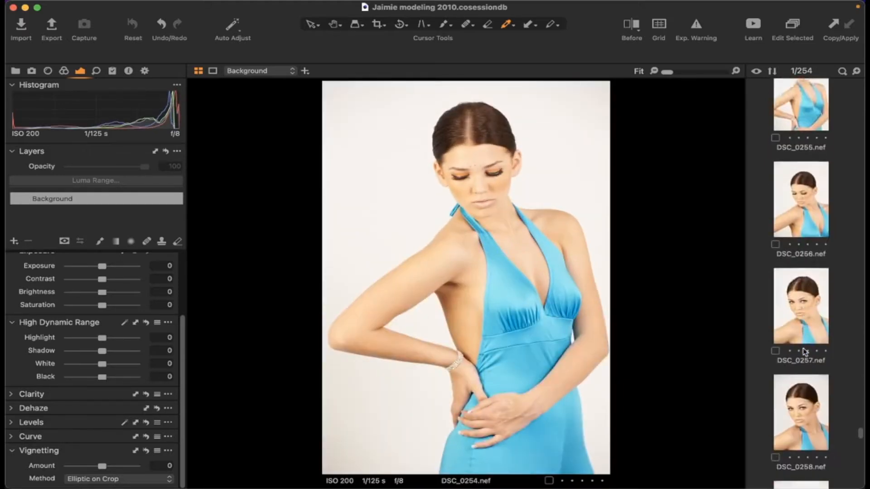
Preview the close-ups DSC_0258.nef and DSC_0263.nef and the full-length shot DSC_0268.tif.
{"action": "left_click", "coordinate": [805, 358]}
{"action": "scroll", "coordinate": [804, 358], "scroll_direction": "down", "scroll_amount": 5}
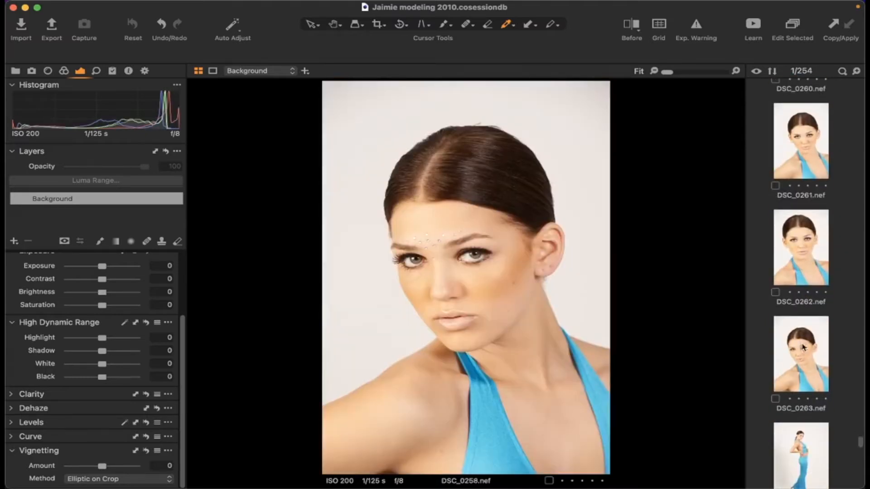
{"action": "left_click", "coordinate": [803, 352]}
{"action": "scroll", "coordinate": [804, 349], "scroll_direction": "down", "scroll_amount": 6}
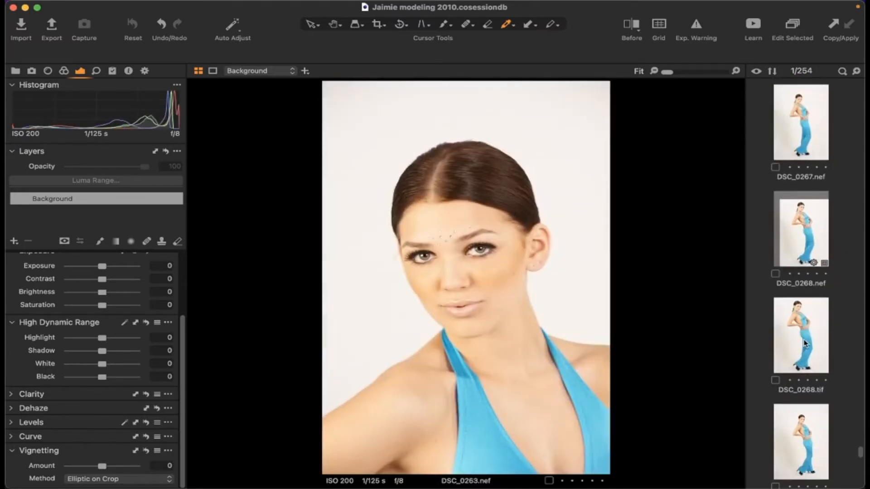
{"action": "left_click", "coordinate": [805, 343]}
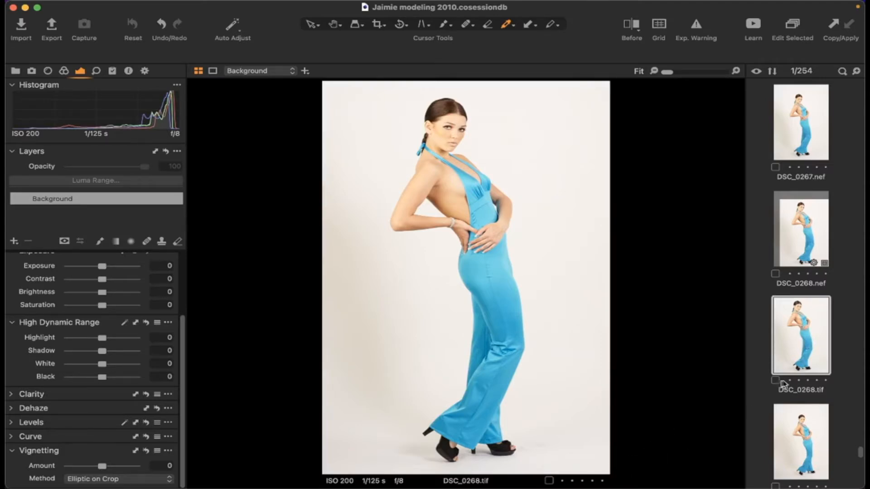
Preview DSC_0274.nef and DSC_0279.nef and check the following thumbnails up to DSC_0283.nef.
{"action": "scroll", "coordinate": [815, 308], "scroll_direction": "down", "scroll_amount": 10}
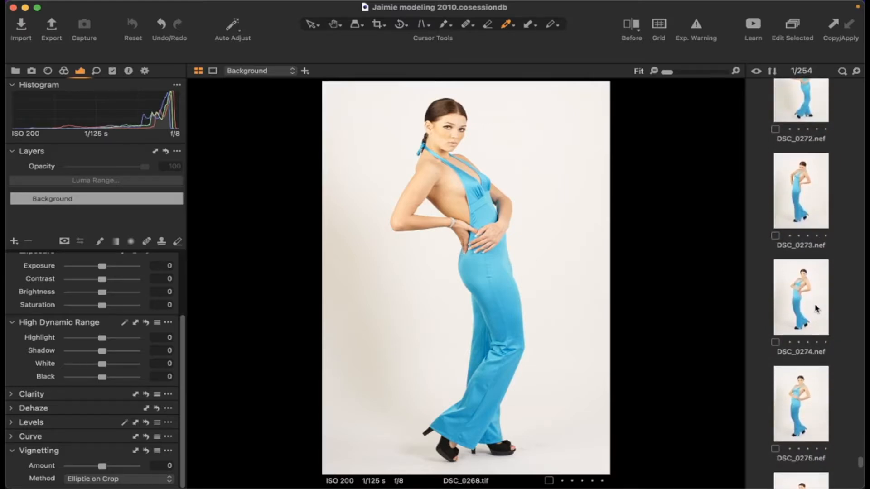
{"action": "left_click", "coordinate": [816, 309]}
{"action": "scroll", "coordinate": [810, 308], "scroll_direction": "down", "scroll_amount": 10}
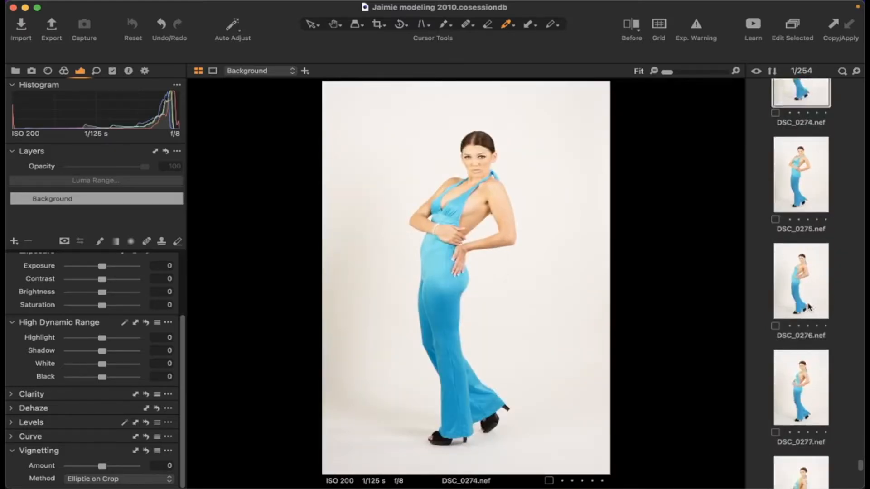
{"action": "left_click", "coordinate": [805, 354]}
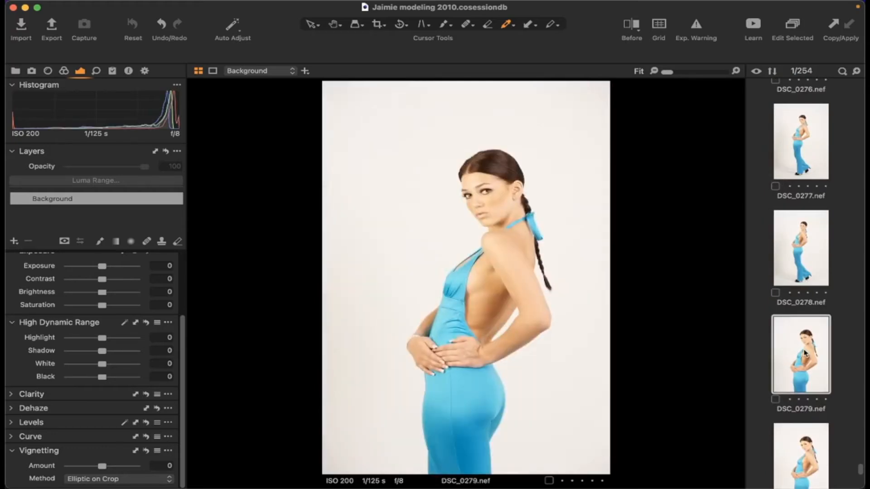
{"action": "scroll", "coordinate": [805, 354], "scroll_direction": "down", "scroll_amount": 10}
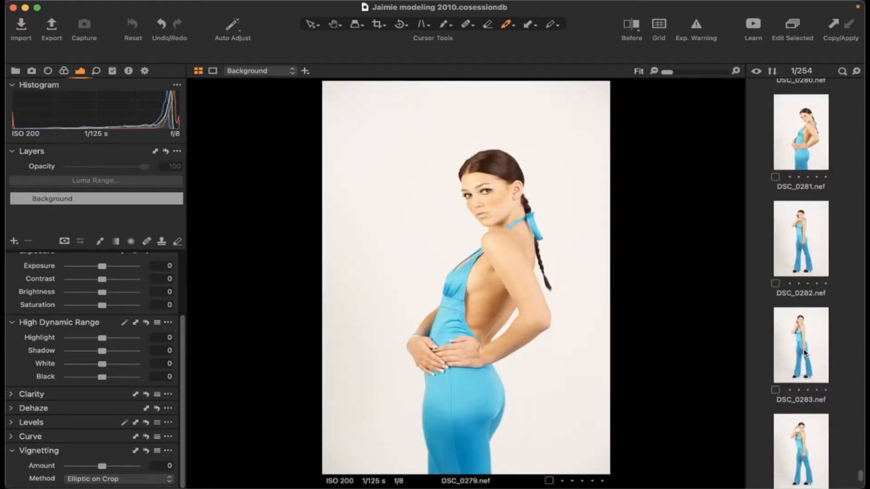
Inspect the model's face, arm and halter neckline in DSC_0279.nef with the Loupe.
{"action": "scroll", "coordinate": [805, 240], "scroll_direction": "up", "scroll_amount": 8}
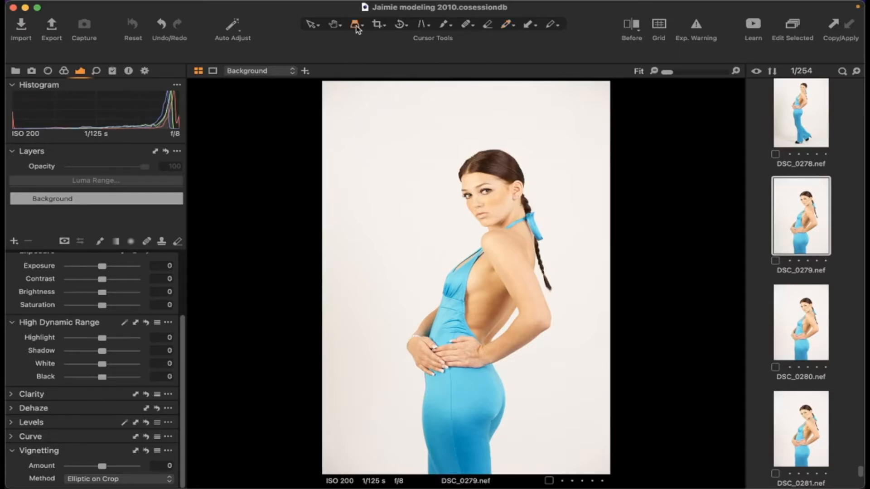
{"action": "left_click", "coordinate": [482, 200]}
{"action": "left_click_drag", "start_coordinate": [483, 199], "coordinate": [508, 314]}
{"action": "left_click_drag", "start_coordinate": [483, 255], "coordinate": [479, 262]}
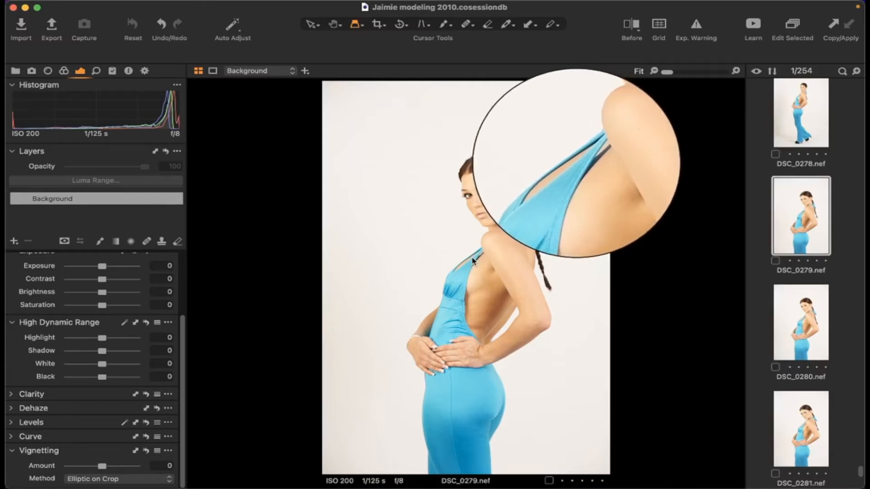
{"action": "left_click_drag", "start_coordinate": [479, 255], "coordinate": [494, 243]}
Display DSC_0286.nef, magnify the neckline area of the blue outfit, and check the thumbnails up to DSC_0288.nef.
{"action": "scroll", "coordinate": [814, 260], "scroll_direction": "down", "scroll_amount": 5}
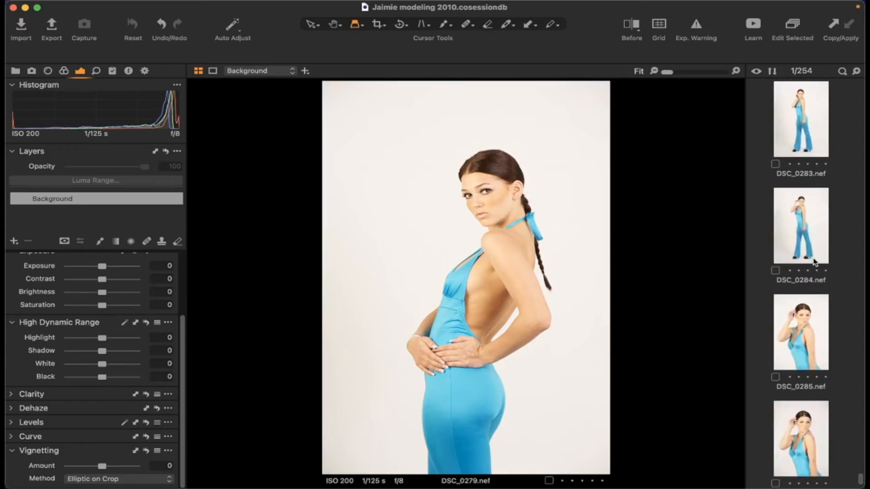
{"action": "scroll", "coordinate": [814, 262], "scroll_direction": "down", "scroll_amount": 3}
{"action": "left_click", "coordinate": [807, 284]}
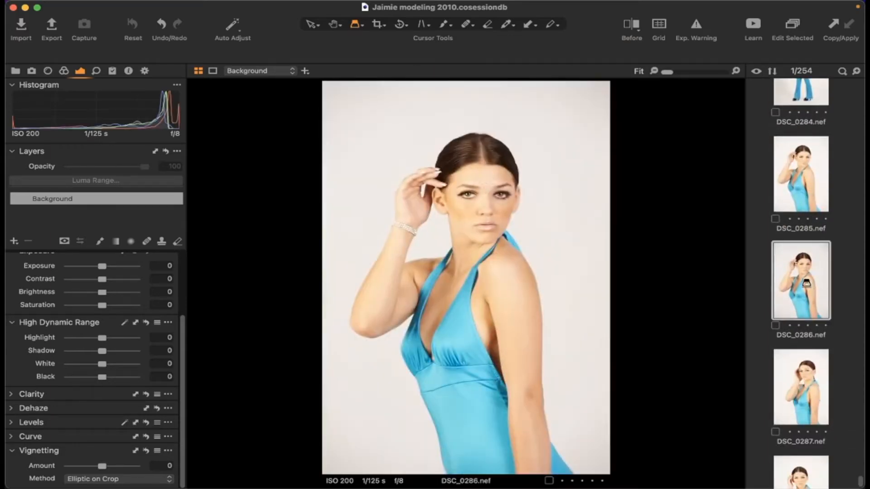
{"action": "left_click_drag", "start_coordinate": [477, 274], "coordinate": [443, 269]}
{"action": "scroll", "coordinate": [812, 300], "scroll_direction": "down", "scroll_amount": 2}
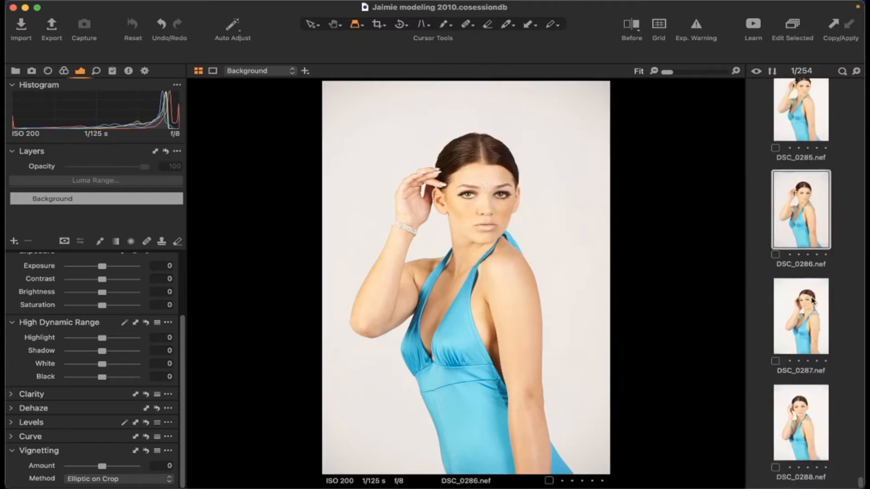
Go back to the full-length shot DSC_0266.nef and magnify the upper body and hands.
{"action": "scroll", "coordinate": [812, 300], "scroll_direction": "up", "scroll_amount": 10}
{"action": "scroll", "coordinate": [811, 297], "scroll_direction": "up", "scroll_amount": 2}
{"action": "left_click", "coordinate": [804, 310]}
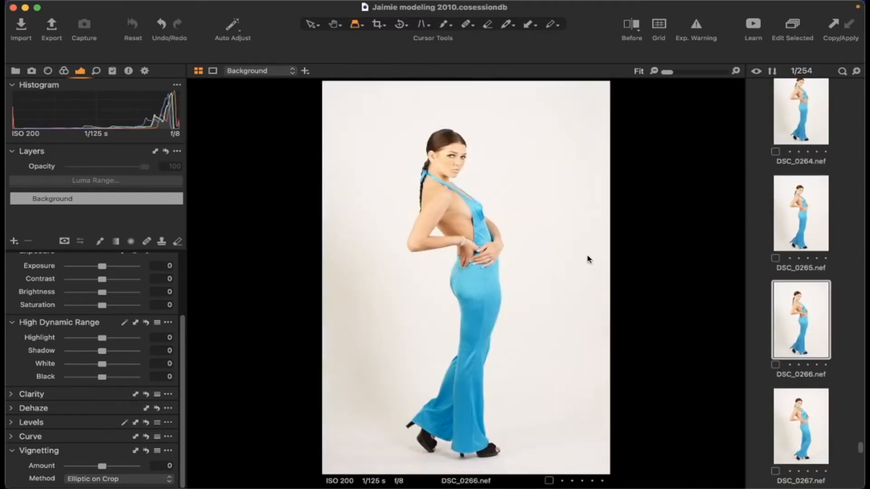
{"action": "left_click_drag", "start_coordinate": [444, 190], "coordinate": [488, 246]}
Display DSC_0239.nef and magnify the backdrop's outer edge and the area across to the model's outfit.
{"action": "scroll", "coordinate": [811, 280], "scroll_direction": "up", "scroll_amount": 15}
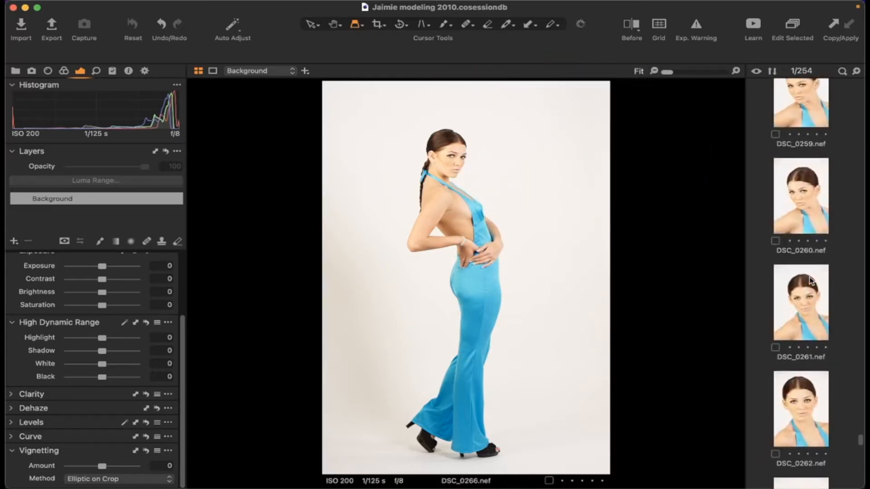
{"action": "scroll", "coordinate": [810, 280], "scroll_direction": "up", "scroll_amount": 1}
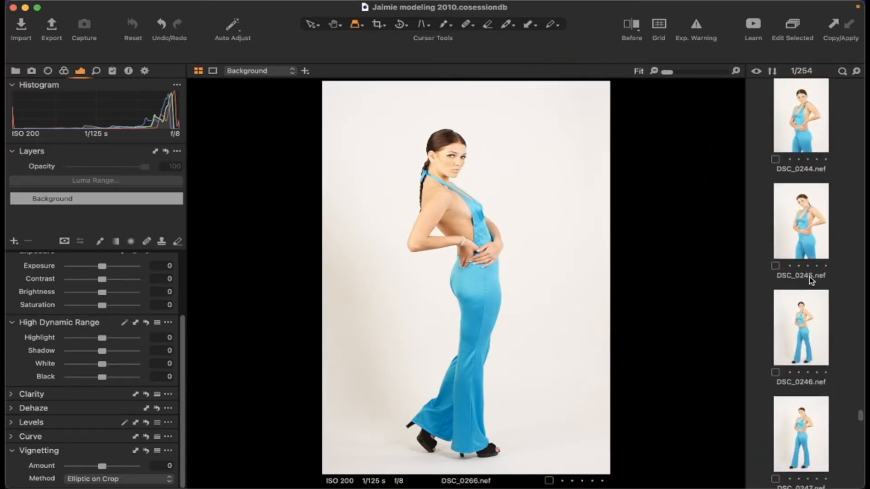
{"action": "scroll", "coordinate": [810, 280], "scroll_direction": "up", "scroll_amount": 6}
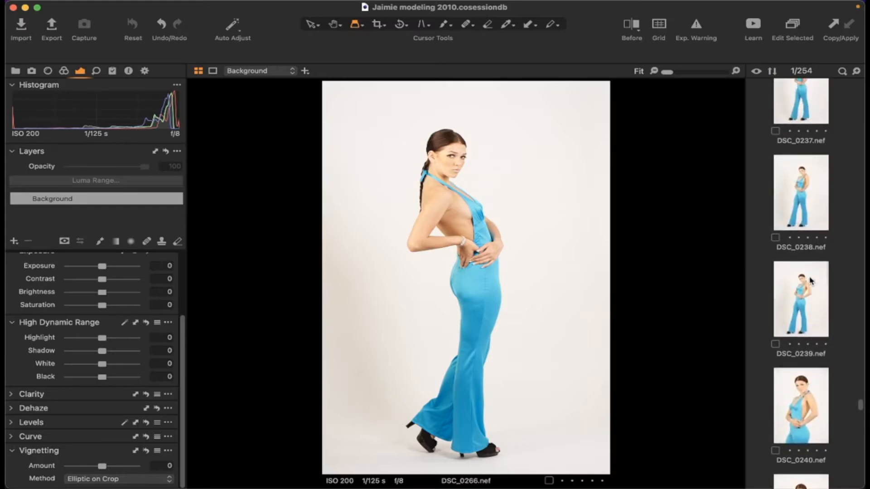
{"action": "left_click", "coordinate": [806, 285]}
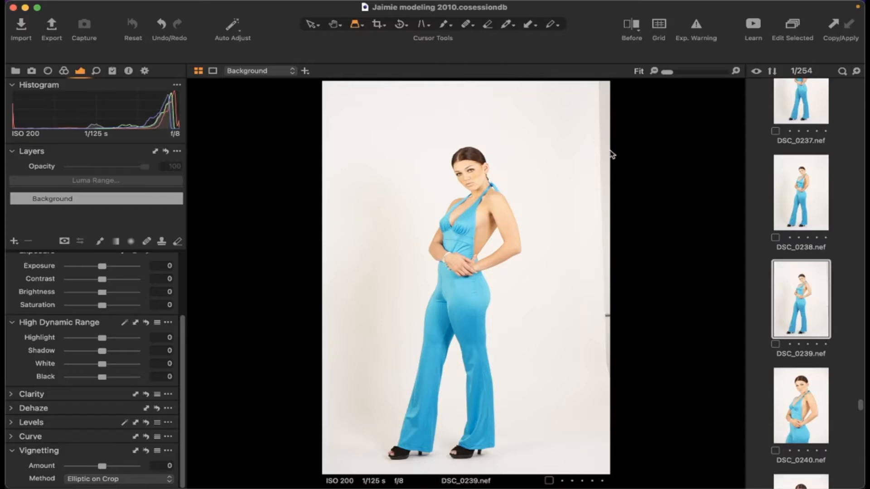
{"action": "left_click", "coordinate": [603, 316]}
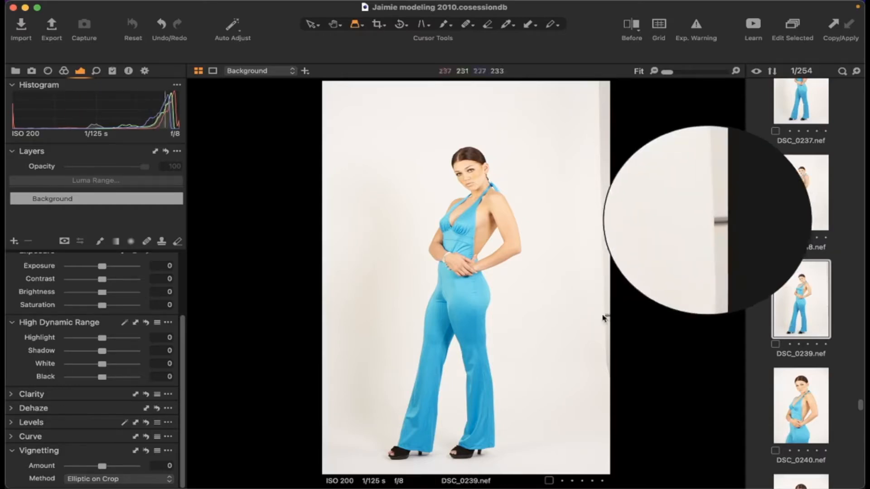
{"action": "left_click_drag", "start_coordinate": [603, 317], "coordinate": [491, 307]}
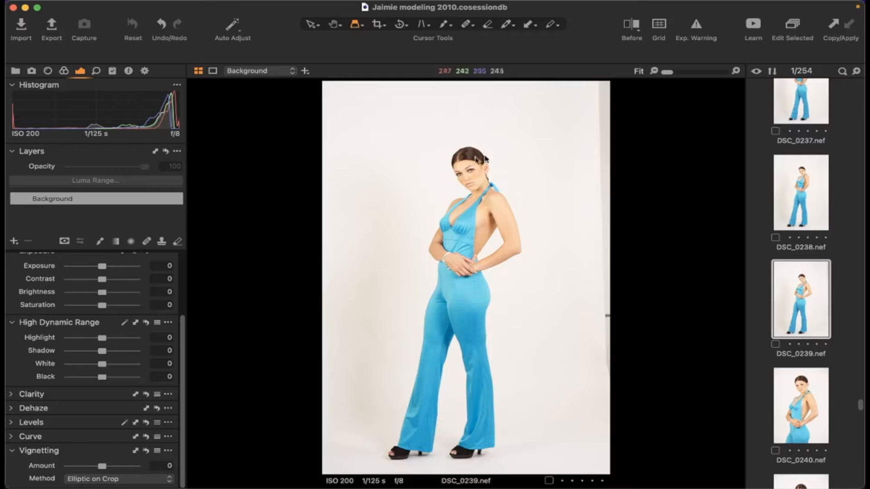
Check the earlier thumbnails back to DSC_0214.nef and compare DSC_0238.nef, DSC_0240.nef and DSC_0239.nef.
{"action": "scroll", "coordinate": [806, 235], "scroll_direction": "up", "scroll_amount": 20}
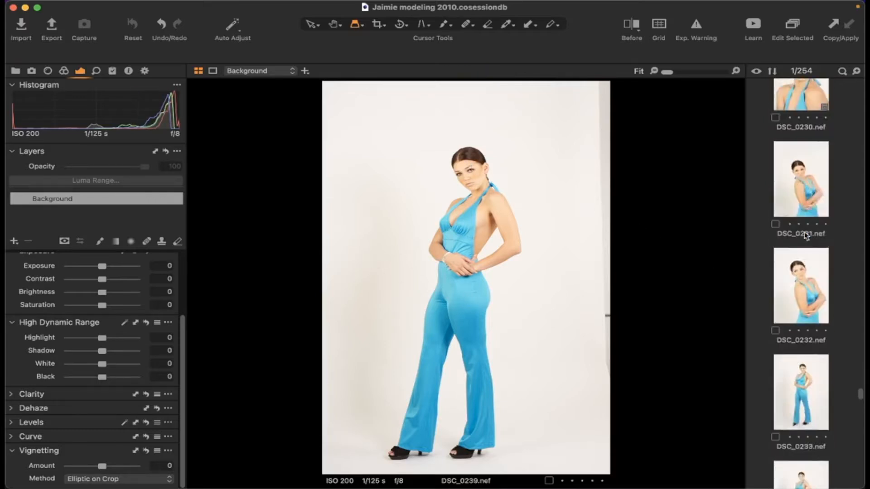
{"action": "scroll", "coordinate": [805, 233], "scroll_direction": "up", "scroll_amount": 8}
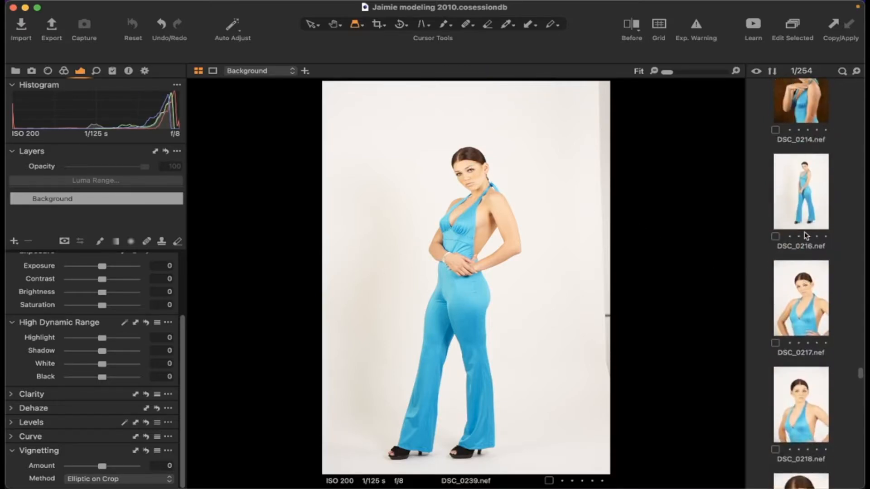
{"action": "scroll", "coordinate": [803, 233], "scroll_direction": "down", "scroll_amount": 16}
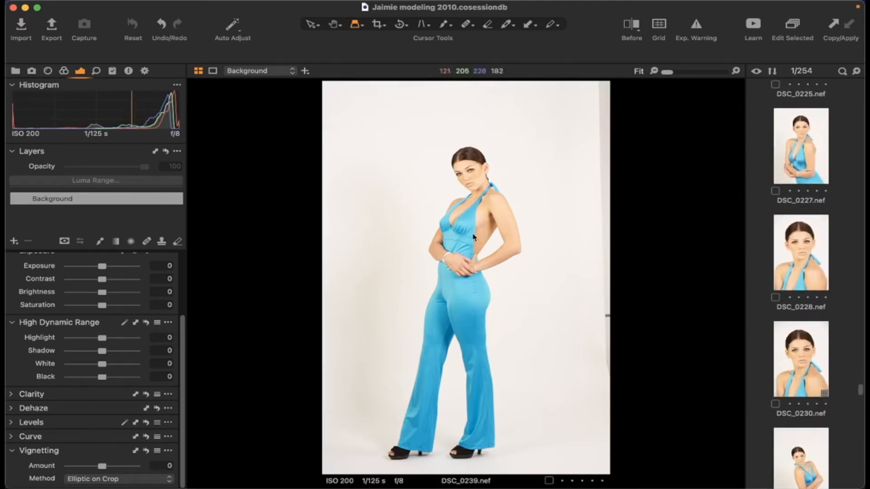
{"action": "scroll", "coordinate": [855, 330], "scroll_direction": "down", "scroll_amount": 5}
{"action": "scroll", "coordinate": [790, 368], "scroll_direction": "down", "scroll_amount": 10}
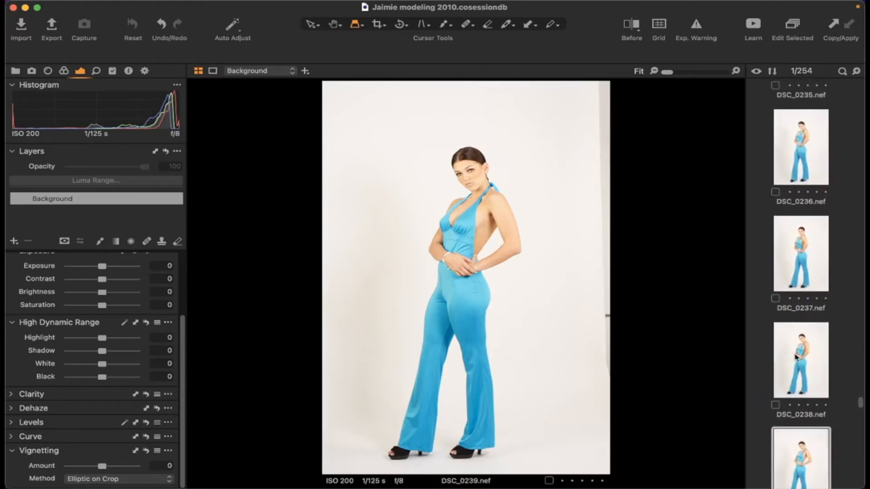
{"action": "scroll", "coordinate": [793, 358], "scroll_direction": "down", "scroll_amount": 1}
{"action": "left_click", "coordinate": [795, 349]}
{"action": "scroll", "coordinate": [795, 349], "scroll_direction": "down", "scroll_amount": 4}
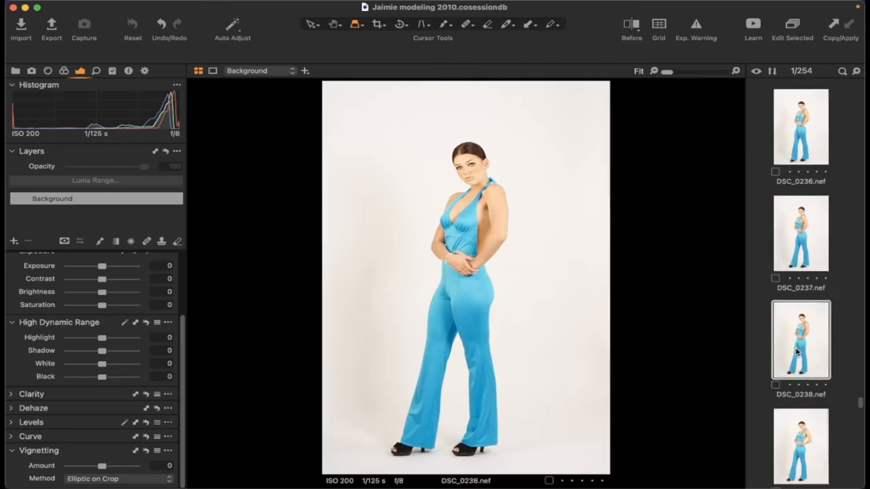
{"action": "left_click", "coordinate": [800, 324]}
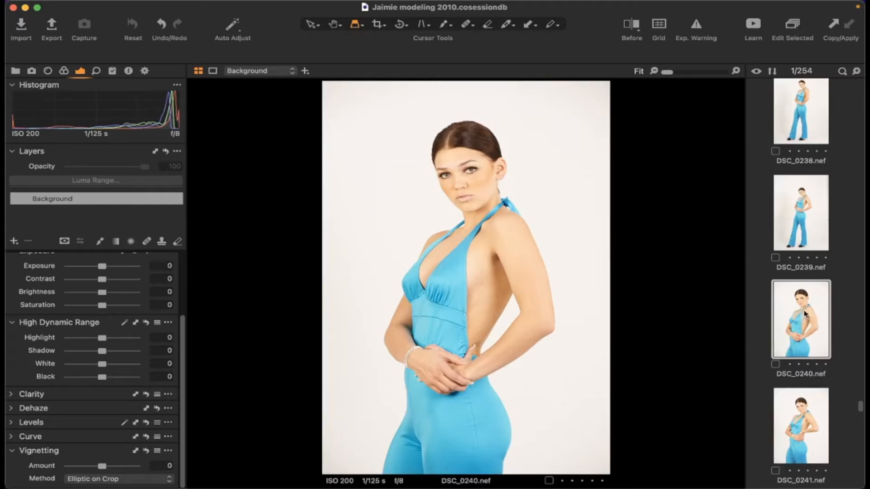
{"action": "left_click", "coordinate": [795, 216]}
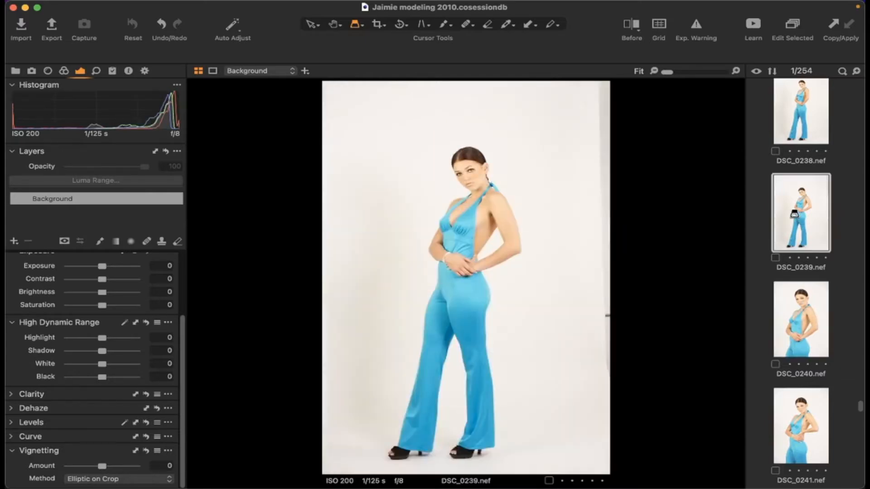
Browse the thumbnails between DSC_0239.nef and DSC_0254.nef for a retouching candidate.
{"action": "scroll", "coordinate": [794, 216], "scroll_direction": "down", "scroll_amount": 5}
{"action": "scroll", "coordinate": [794, 214], "scroll_direction": "down", "scroll_amount": 10}
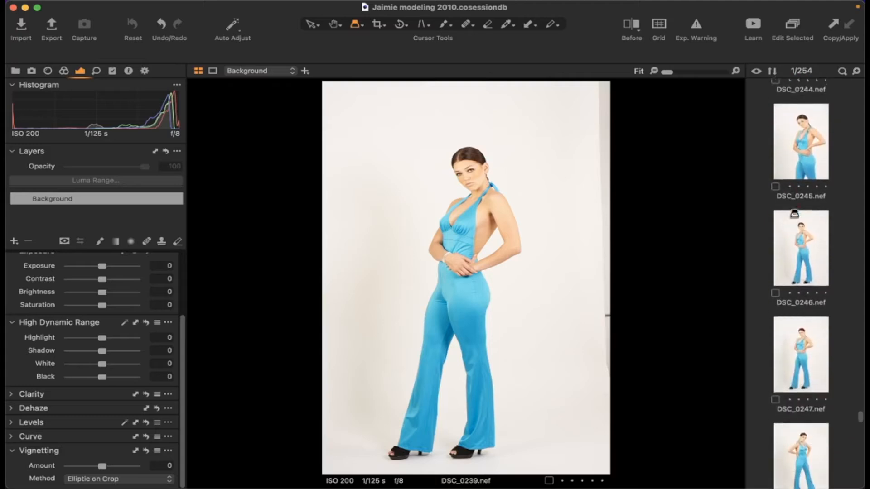
{"action": "scroll", "coordinate": [795, 215], "scroll_direction": "down", "scroll_amount": 15}
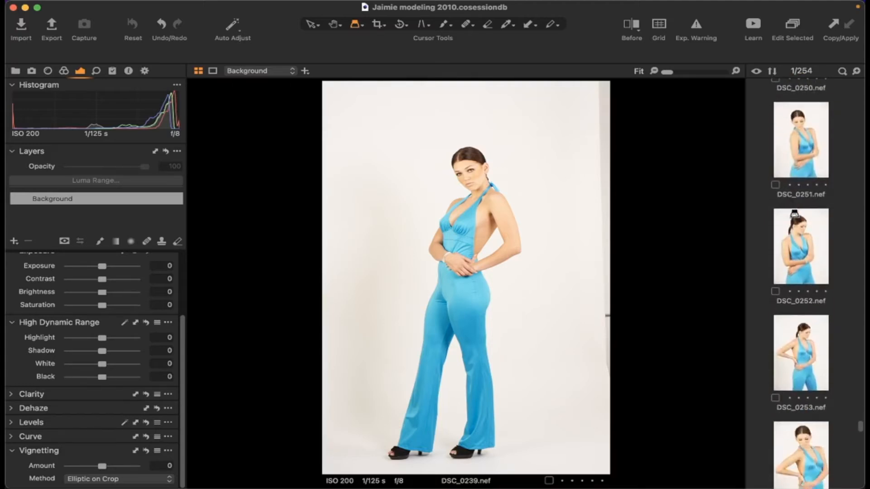
{"action": "scroll", "coordinate": [795, 216], "scroll_direction": "down", "scroll_amount": 1}
{"action": "scroll", "coordinate": [795, 214], "scroll_direction": "up", "scroll_amount": 15}
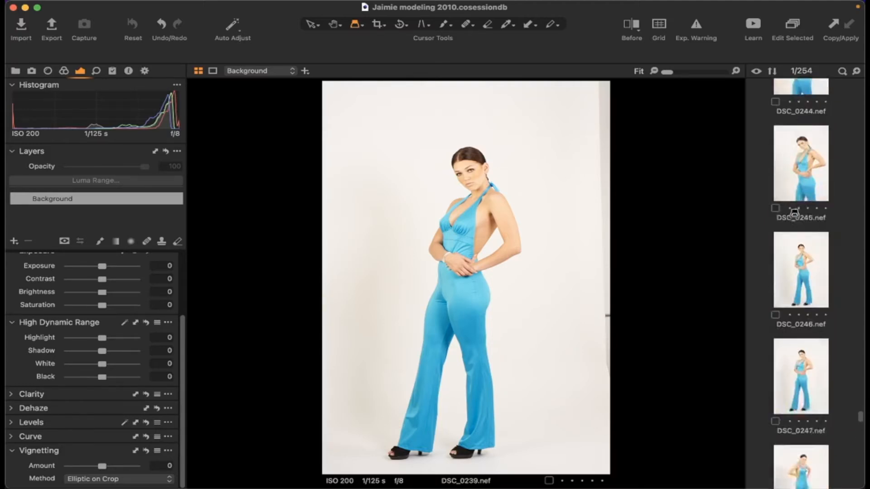
{"action": "scroll", "coordinate": [794, 214], "scroll_direction": "up", "scroll_amount": 1}
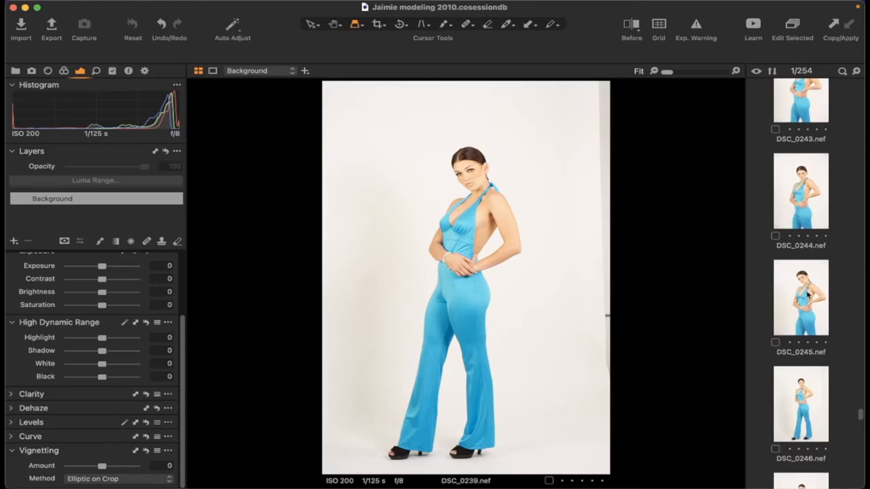
{"action": "scroll", "coordinate": [808, 294], "scroll_direction": "up", "scroll_amount": 5}
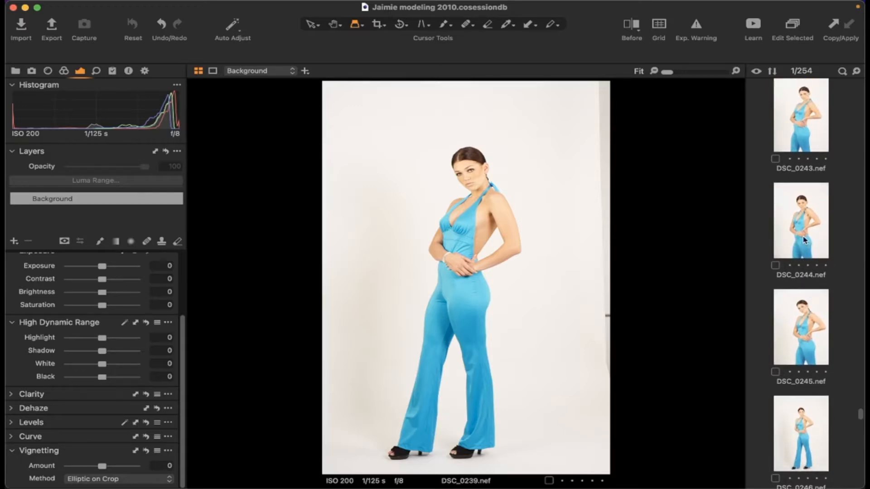
Find the full-length side-pose shot DSC_0266.nef among the thumbnails and display it for editing.
{"action": "scroll", "coordinate": [804, 240], "scroll_direction": "down", "scroll_amount": 10}
{"action": "scroll", "coordinate": [804, 240], "scroll_direction": "down", "scroll_amount": 15}
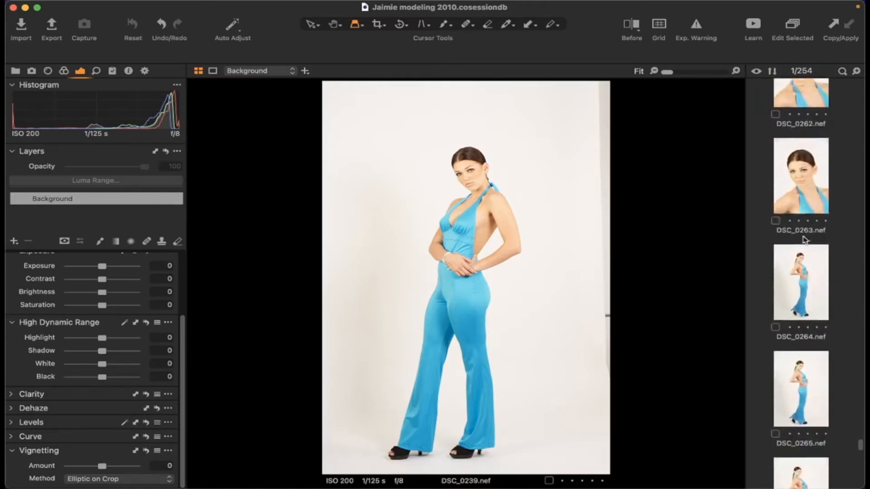
{"action": "scroll", "coordinate": [804, 239], "scroll_direction": "down", "scroll_amount": 3}
{"action": "left_click", "coordinate": [805, 250]}
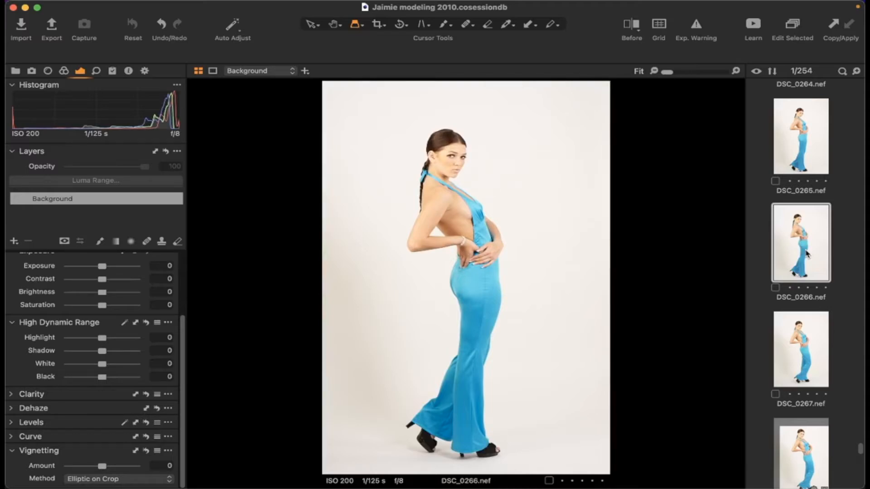
Send DSC_0266.nef to Adobe Photoshop 2021 as a 16-bit uncompressed TIFF in Adobe RGB (1998) at 300 px/in and 100% scale.
{"action": "right_click", "coordinate": [807, 254]}
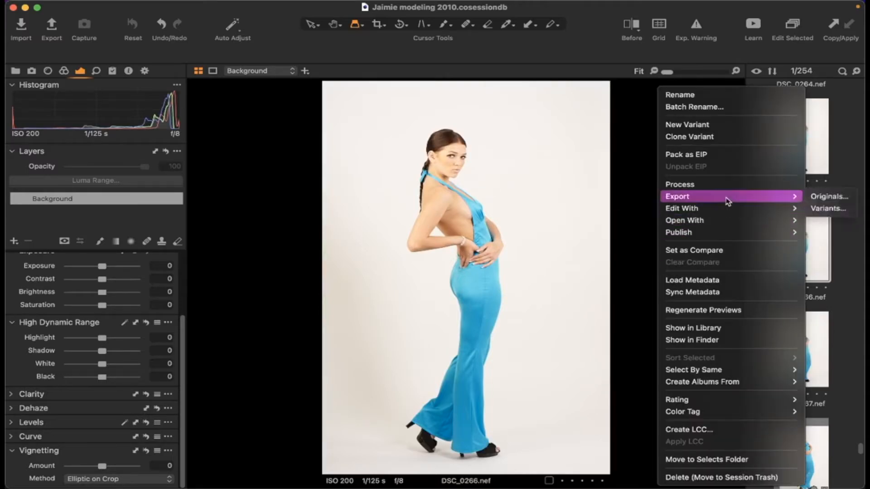
{"action": "mouse_move", "coordinate": [724, 210]}
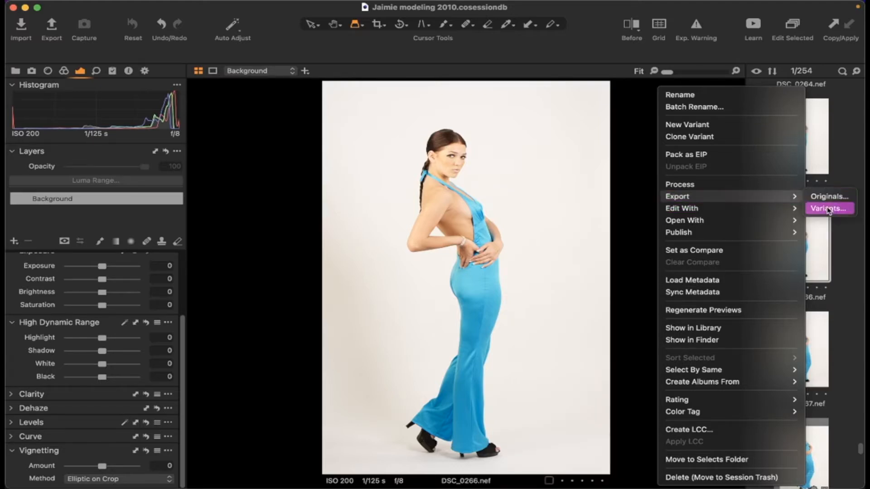
{"action": "mouse_move", "coordinate": [756, 222]}
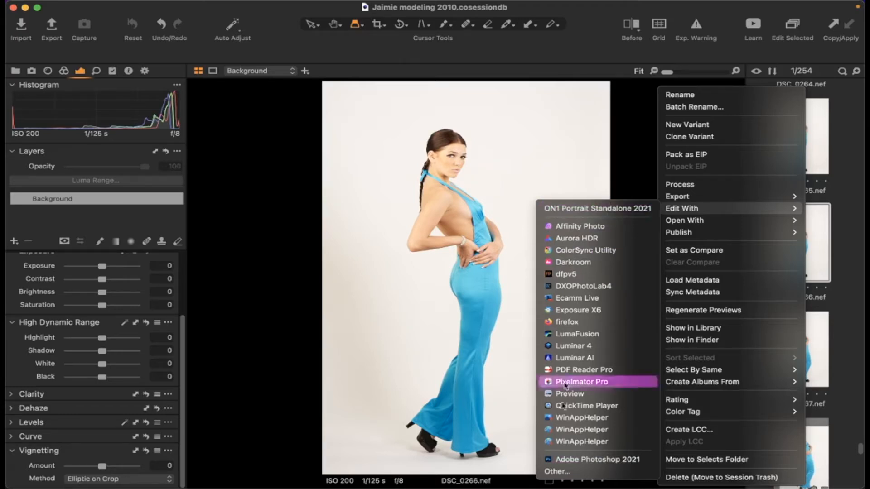
{"action": "left_click", "coordinate": [578, 460]}
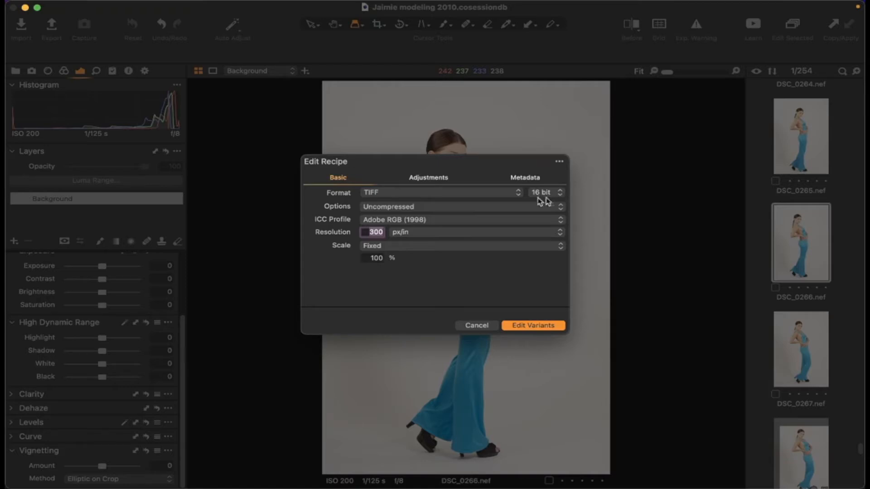
{"action": "left_click", "coordinate": [518, 193]}
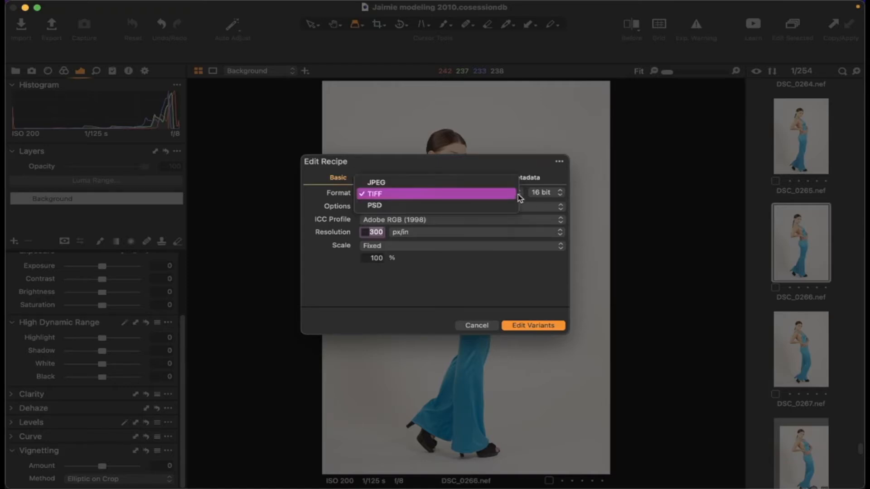
{"action": "left_click", "coordinate": [480, 195]}
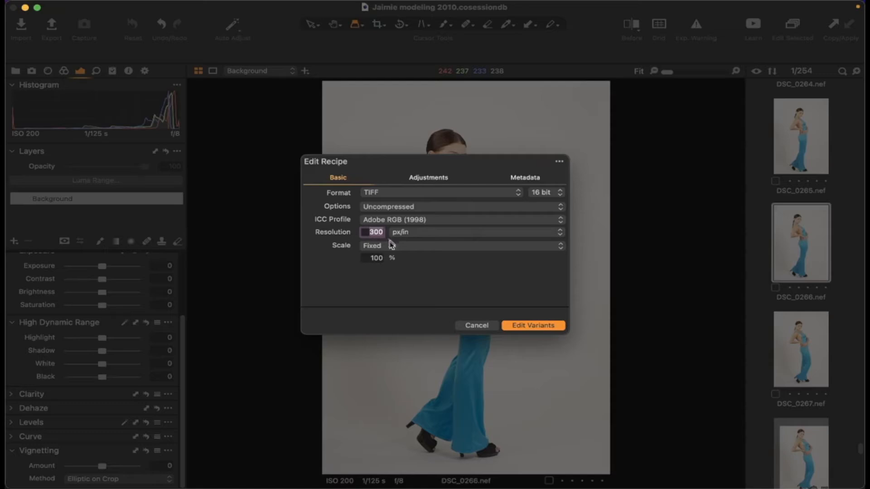
{"action": "left_click", "coordinate": [552, 327]}
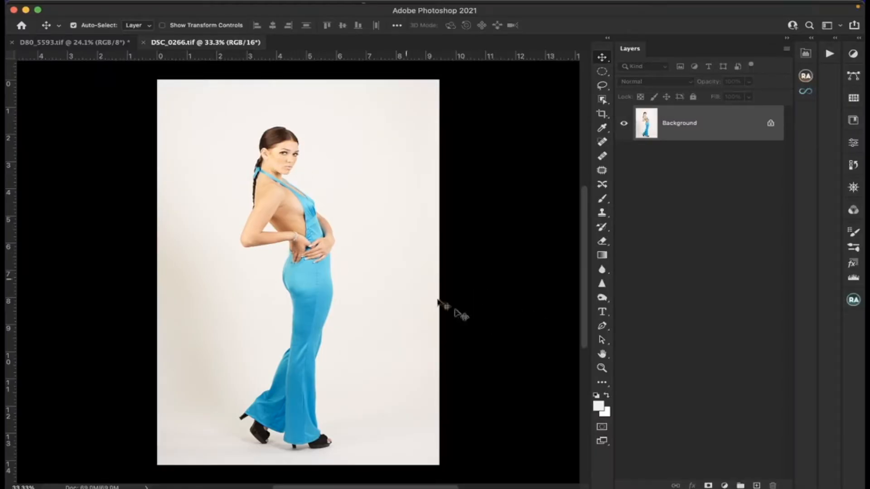
Magnify DSC_0266.tif to 300% and examine the model's arm, hands, shoulder and face.
{"action": "left_click", "coordinate": [601, 370]}
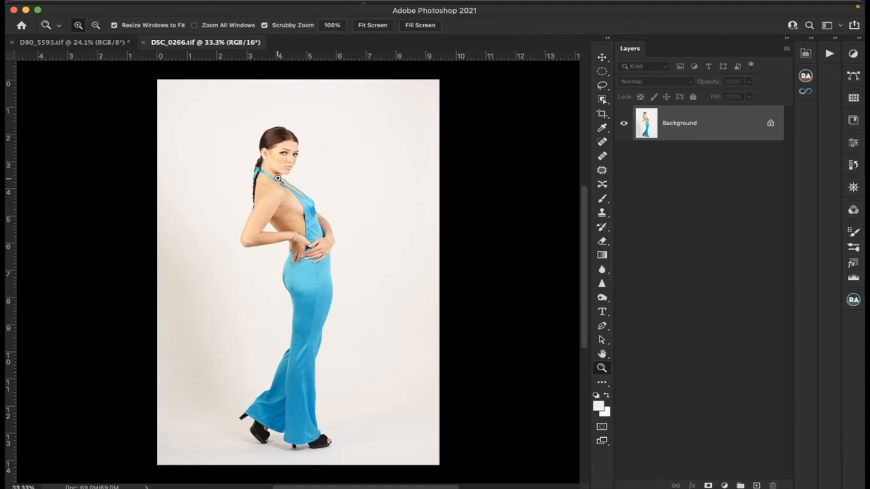
{"action": "left_click_drag", "start_coordinate": [281, 153], "coordinate": [281, 152]}
{"action": "scroll", "coordinate": [281, 153], "scroll_direction": "down", "scroll_amount": 15}
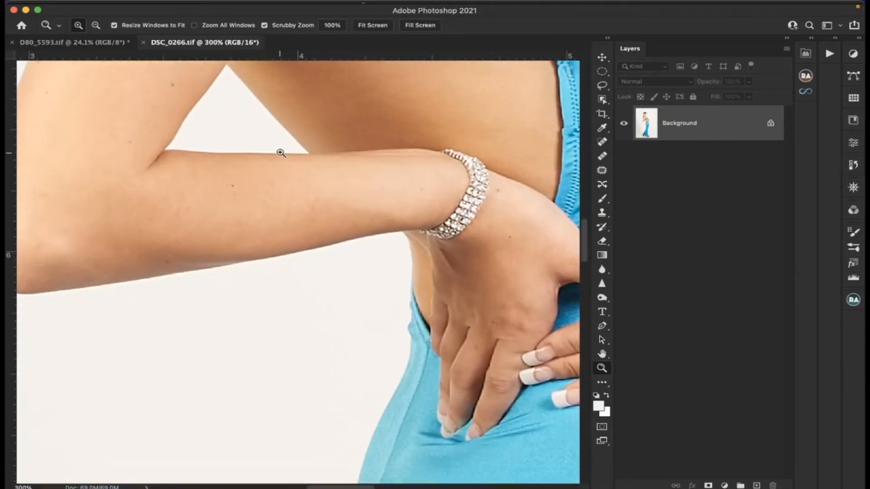
{"action": "scroll", "coordinate": [281, 152], "scroll_direction": "up", "scroll_amount": 15}
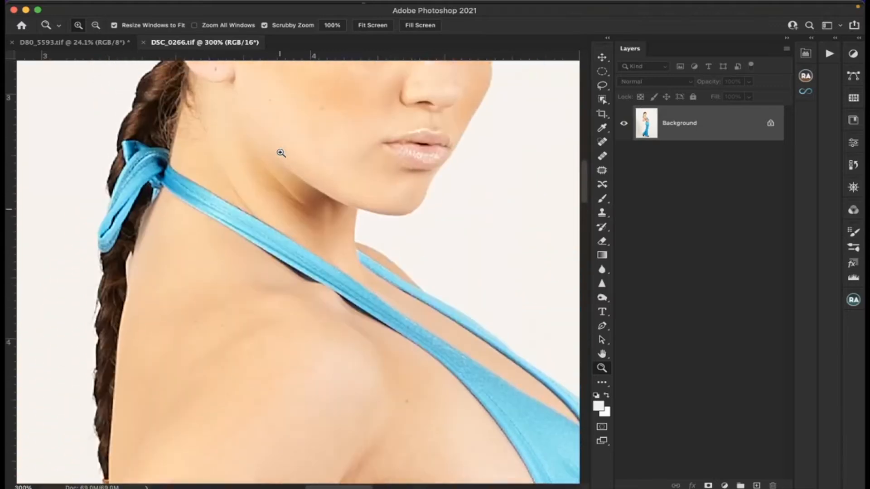
{"action": "scroll", "coordinate": [280, 153], "scroll_direction": "up", "scroll_amount": 10}
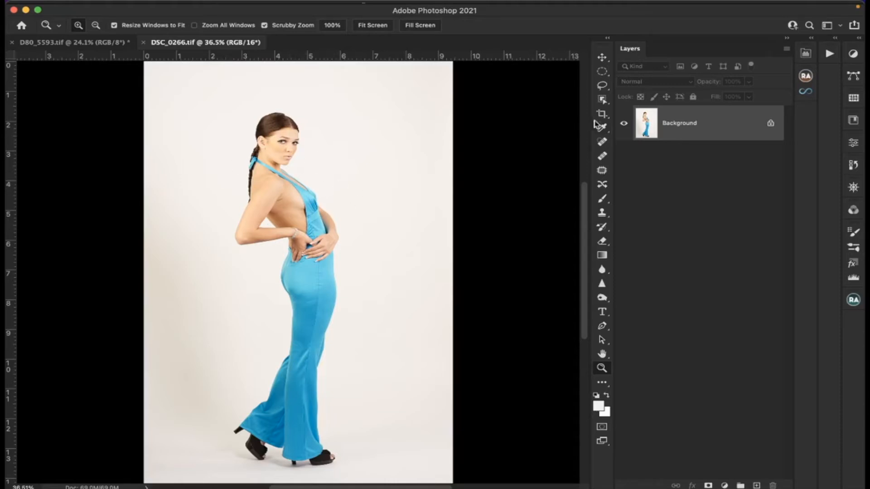
Try a 4:5 crop with the frame shifted down to include the model's shoes.
{"action": "left_click", "coordinate": [603, 115]}
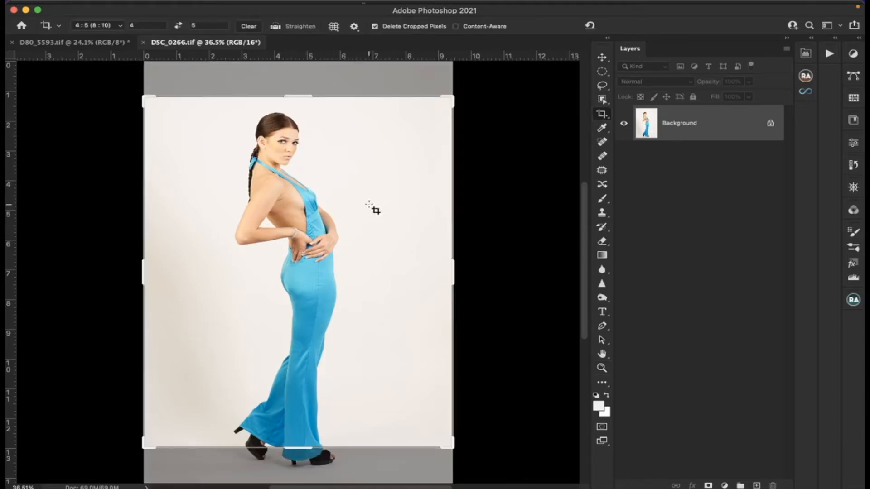
{"action": "left_click", "coordinate": [322, 259]}
{"action": "left_click_drag", "start_coordinate": [322, 259], "coordinate": [320, 233]}
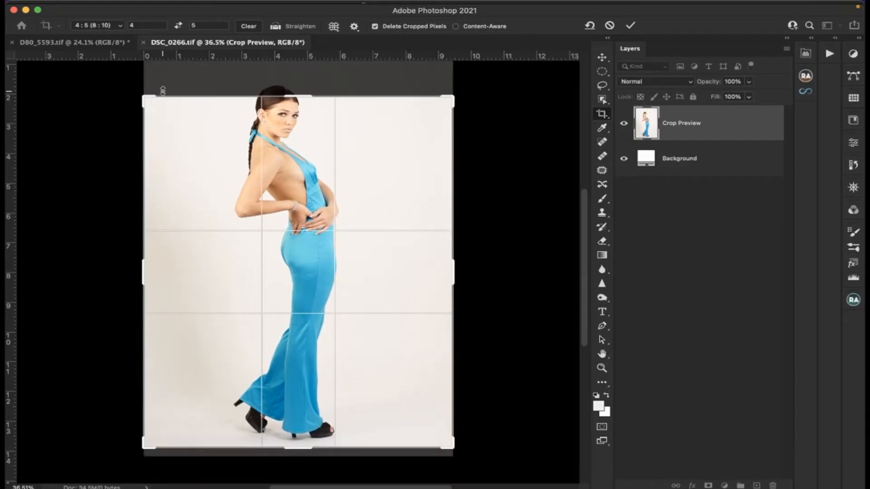
Switch the crop preset to W x H x Resolution with empty dimensions and undo the 4:5 crop.
{"action": "left_click", "coordinate": [120, 26]}
{"action": "scroll", "coordinate": [120, 21], "scroll_direction": "up", "scroll_amount": 3}
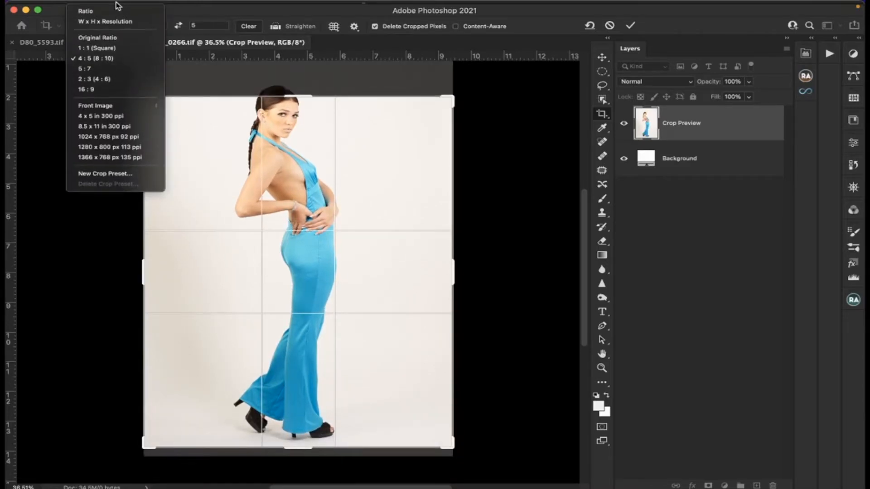
{"action": "left_click", "coordinate": [113, 21]}
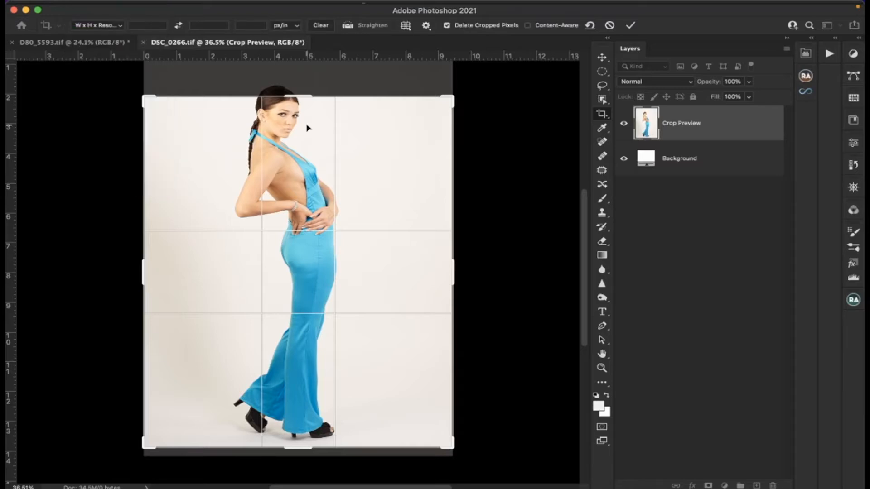
{"action": "left_click", "coordinate": [603, 57]}
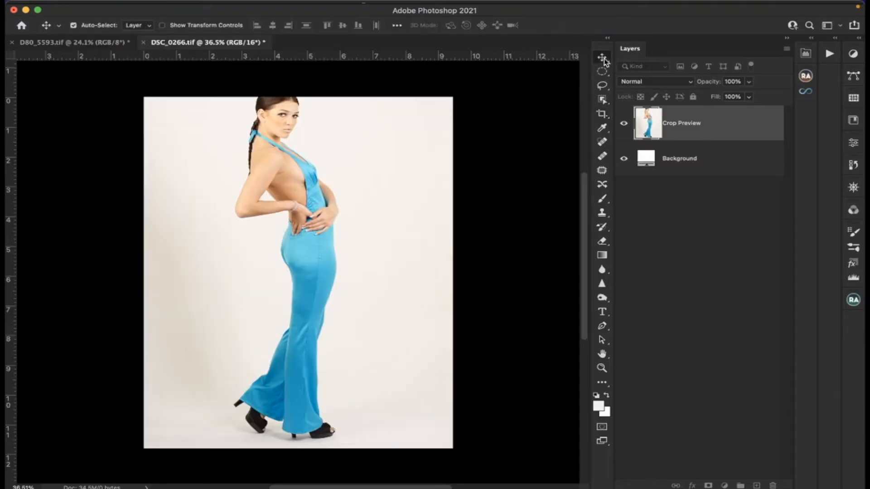
{"action": "key", "text": "super+z"}
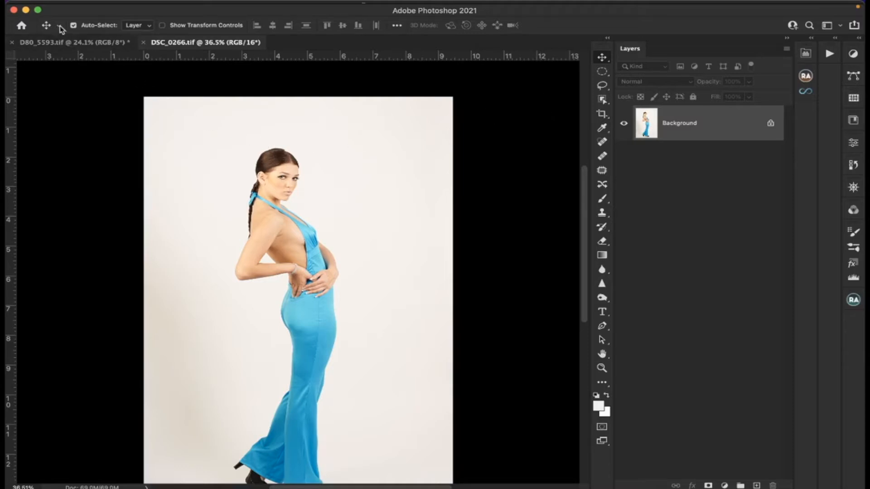
Crop backdrop off above and beside the model, keeping a centred full-length frame about 8.4 by 12.6 inches.
{"action": "left_click", "coordinate": [603, 114]}
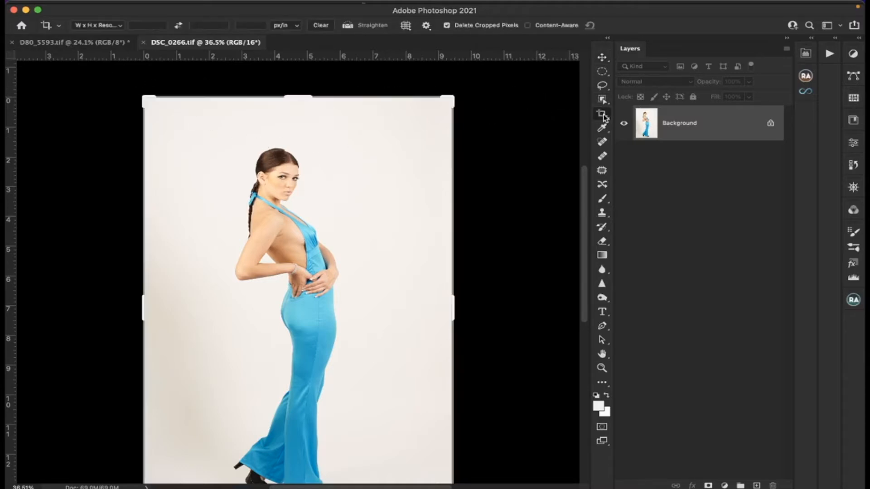
{"action": "scroll", "coordinate": [442, 166], "scroll_direction": "down", "scroll_amount": 3}
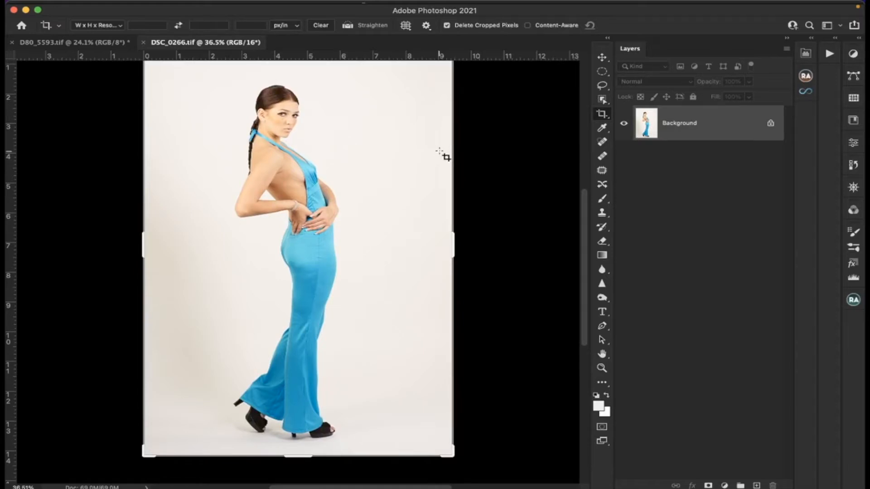
{"action": "scroll", "coordinate": [446, 155], "scroll_direction": "up", "scroll_amount": 3}
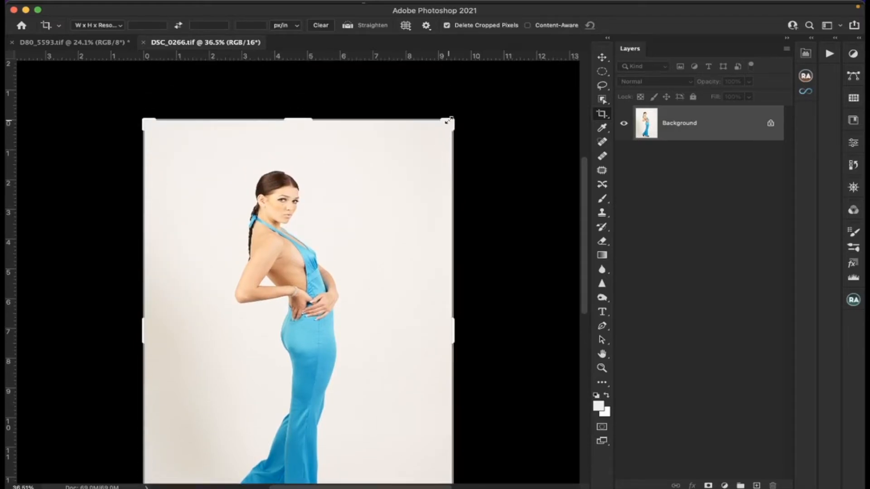
{"action": "left_click_drag", "start_coordinate": [449, 121], "coordinate": [429, 142]}
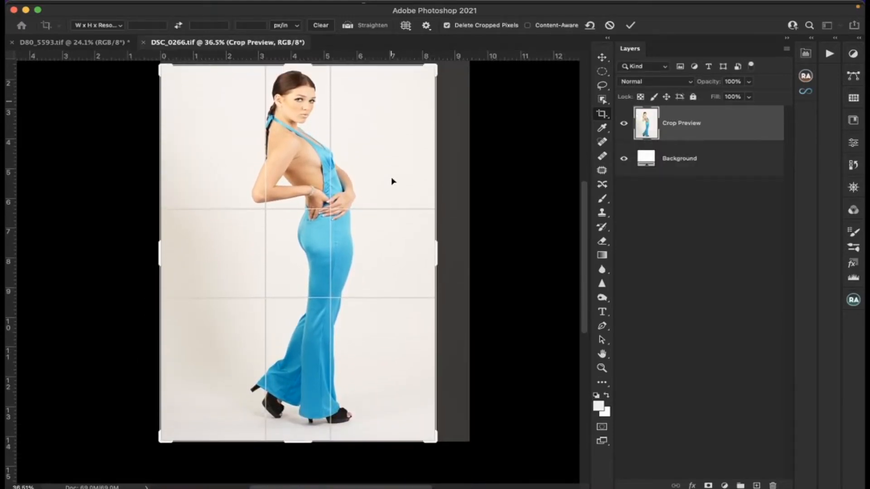
{"action": "left_click_drag", "start_coordinate": [330, 221], "coordinate": [318, 223]}
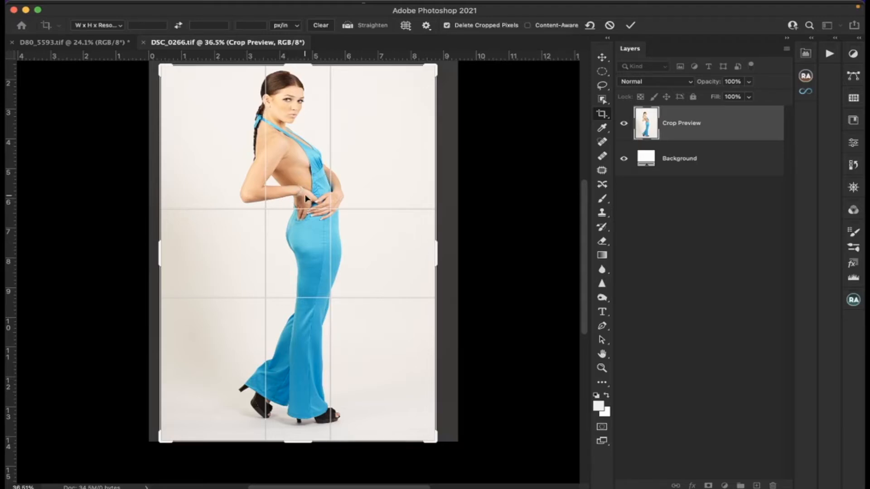
{"action": "key", "text": "Return"}
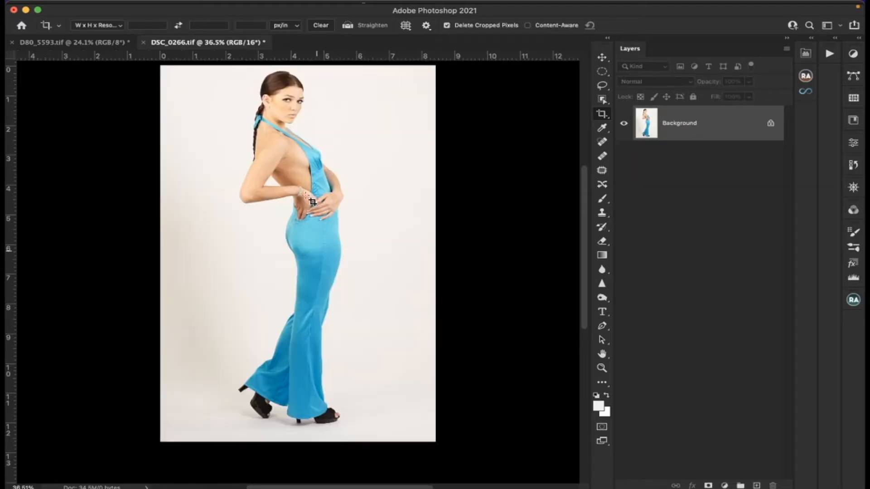
Magnify the cropped portrait to 300% and examine the face, hair and neck for areas needing retouching.
{"action": "left_click", "coordinate": [603, 368]}
{"action": "left_click_drag", "start_coordinate": [289, 115], "coordinate": [289, 115]}
{"action": "scroll", "coordinate": [289, 116], "scroll_direction": "up", "scroll_amount": 10}
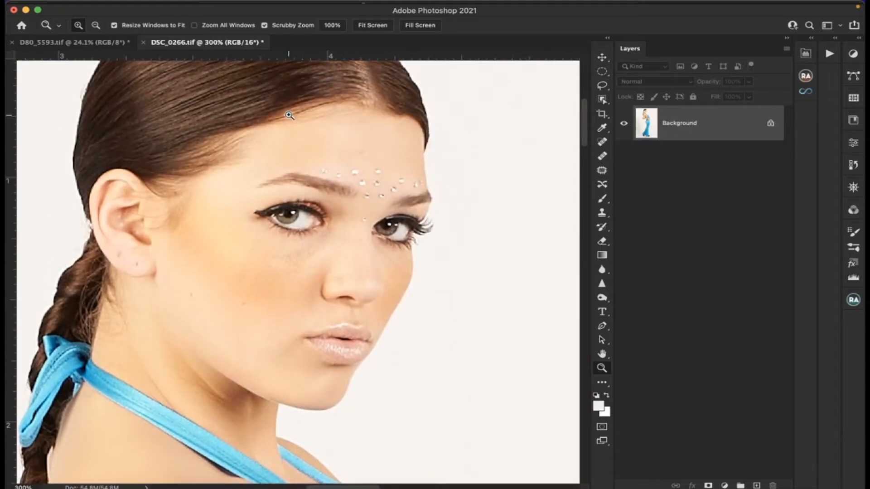
{"action": "scroll", "coordinate": [289, 115], "scroll_direction": "down", "scroll_amount": 4}
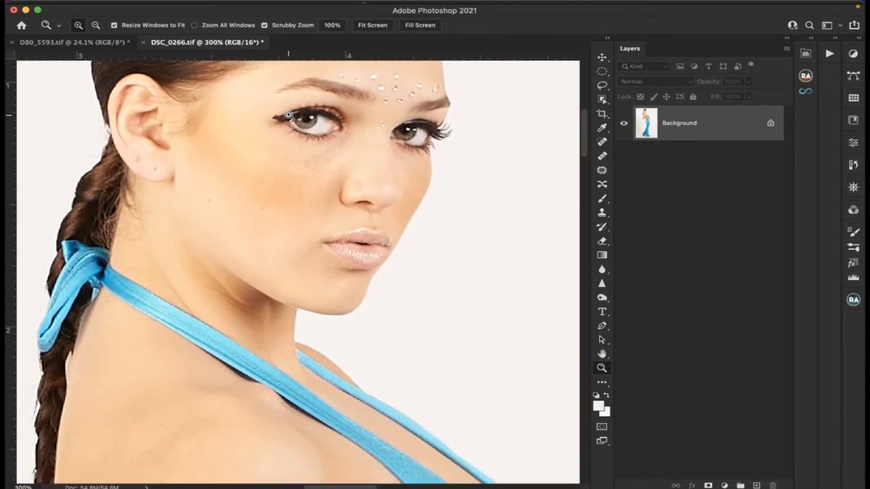
{"action": "scroll", "coordinate": [289, 115], "scroll_direction": "up", "scroll_amount": 2}
Examine the skin on the shoulder, torso, arm and hands at 300%, and return to the face.
{"action": "scroll", "coordinate": [289, 115], "scroll_direction": "down", "scroll_amount": 10}
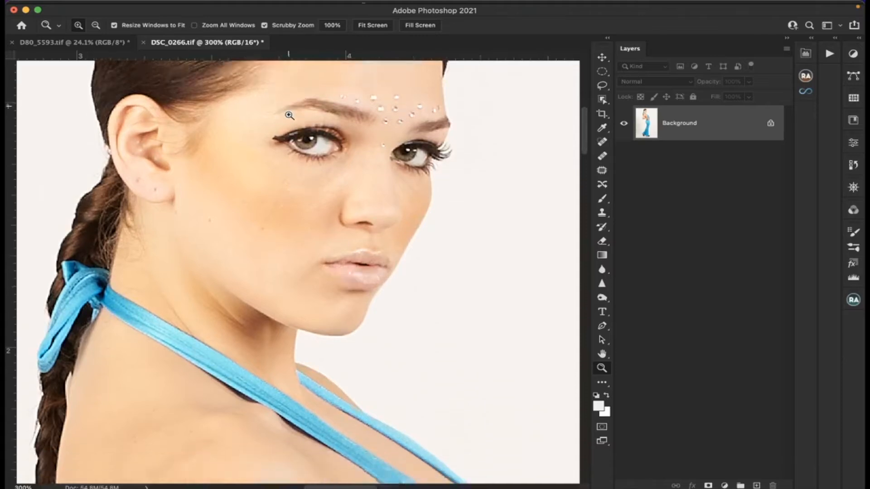
{"action": "scroll", "coordinate": [289, 115], "scroll_direction": "down", "scroll_amount": 8}
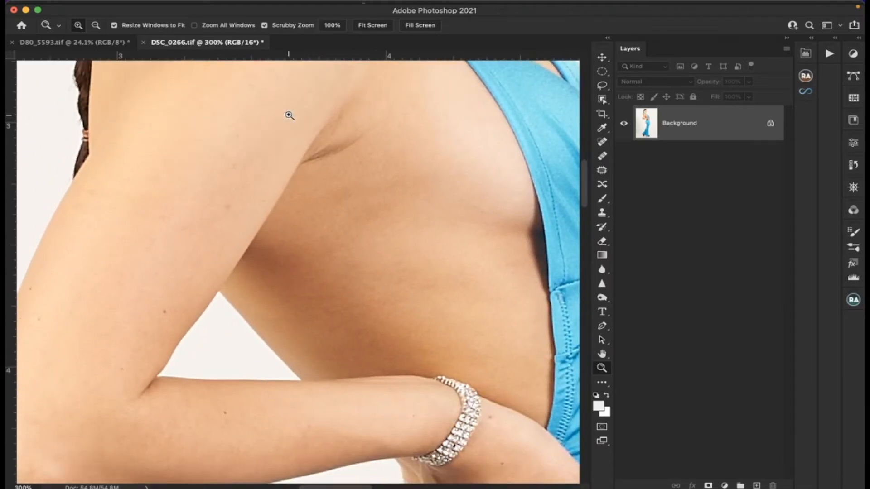
{"action": "scroll", "coordinate": [289, 115], "scroll_direction": "up", "scroll_amount": 5}
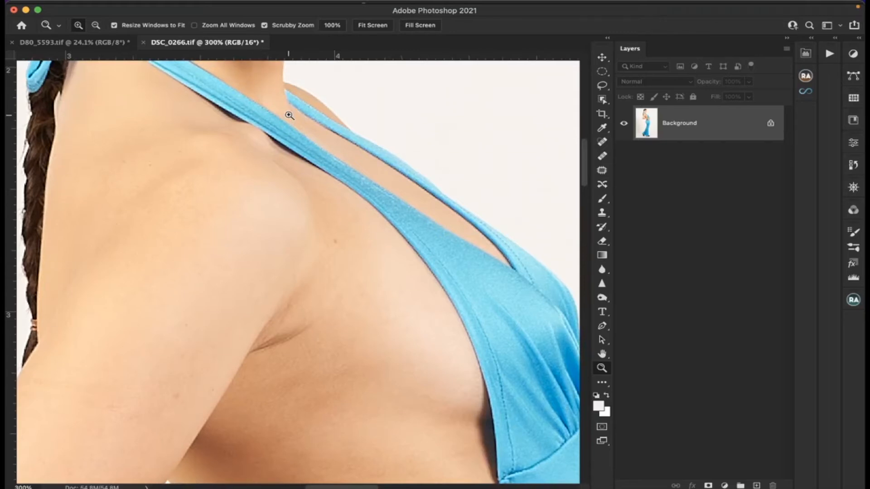
{"action": "scroll", "coordinate": [289, 116], "scroll_direction": "down", "scroll_amount": 12}
{"action": "scroll", "coordinate": [289, 115], "scroll_direction": "up", "scroll_amount": 6}
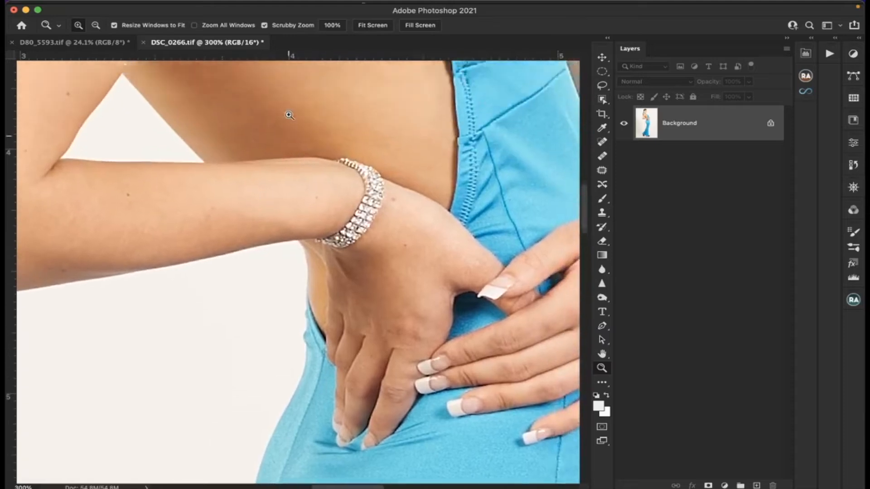
{"action": "scroll", "coordinate": [289, 115], "scroll_direction": "up", "scroll_amount": 8}
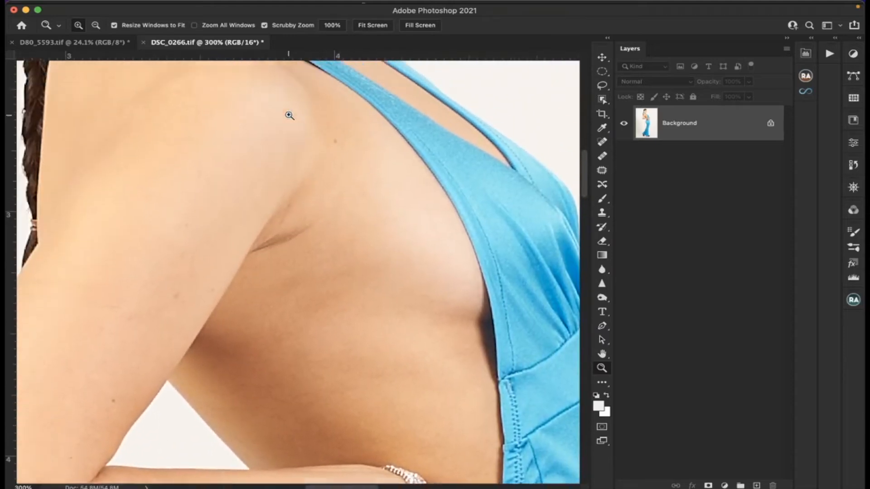
{"action": "scroll", "coordinate": [289, 115], "scroll_direction": "up", "scroll_amount": 3}
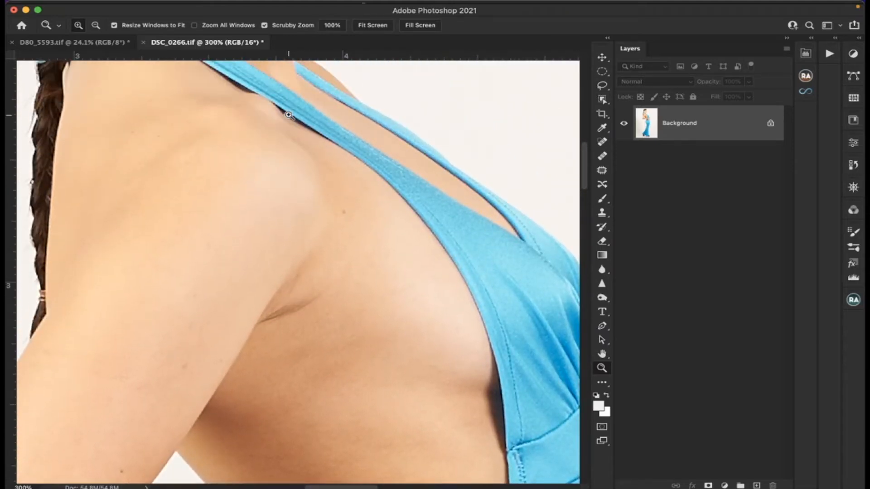
{"action": "scroll", "coordinate": [289, 115], "scroll_direction": "up", "scroll_amount": 8}
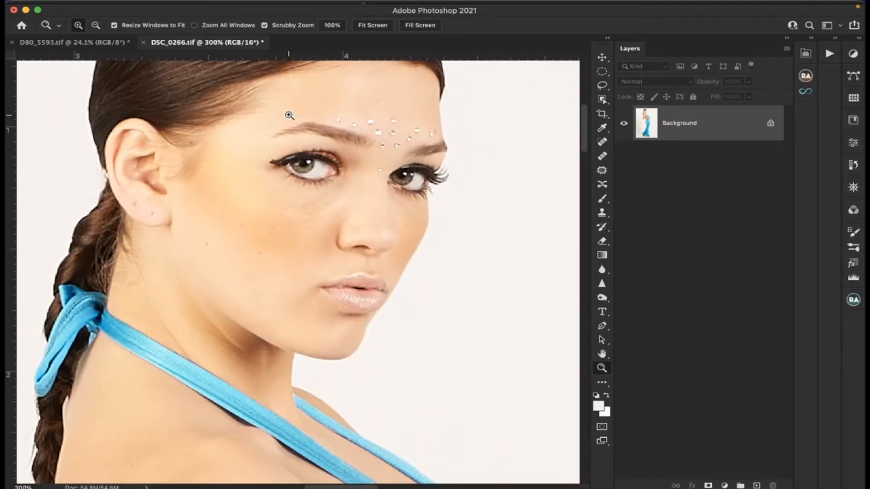
{"action": "scroll", "coordinate": [289, 115], "scroll_direction": "up", "scroll_amount": 2}
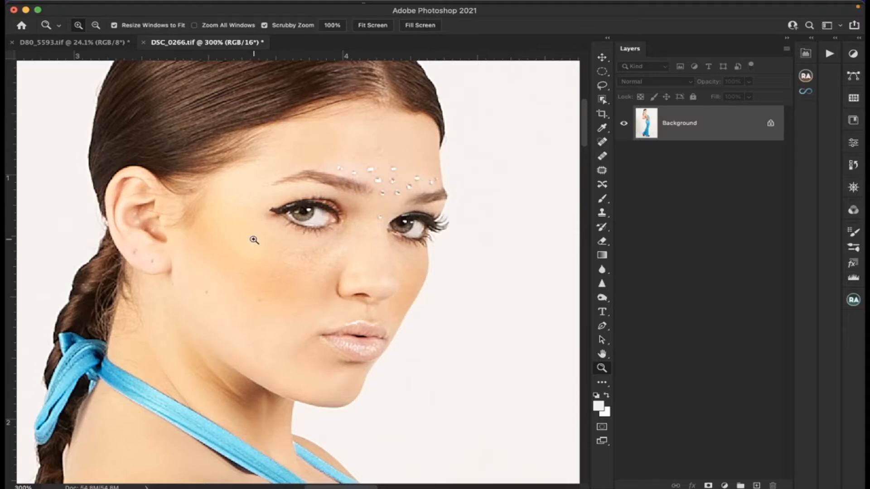
Examine the face, hair, arm, hands and shoulder skin at 300% for blemishes, and return to the full-length view.
{"action": "scroll", "coordinate": [254, 240], "scroll_direction": "down", "scroll_amount": 2}
{"action": "scroll", "coordinate": [254, 240], "scroll_direction": "left", "scroll_amount": 3}
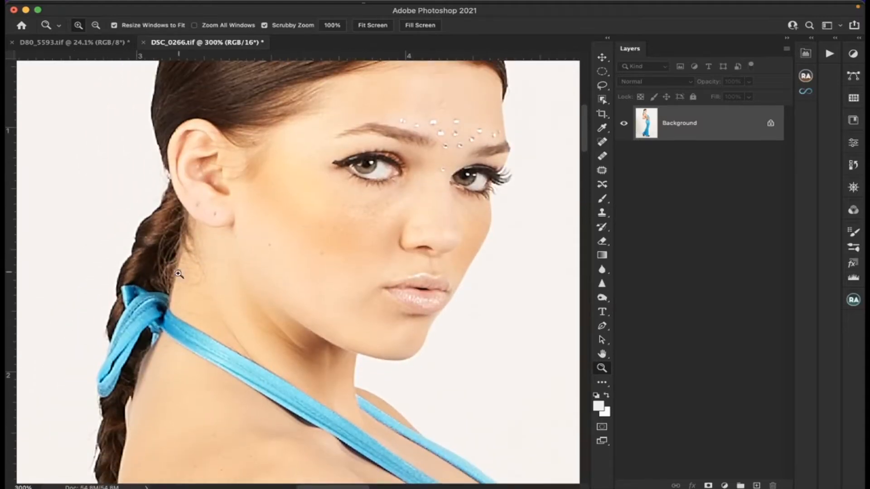
{"action": "scroll", "coordinate": [280, 252], "scroll_direction": "up", "scroll_amount": 5}
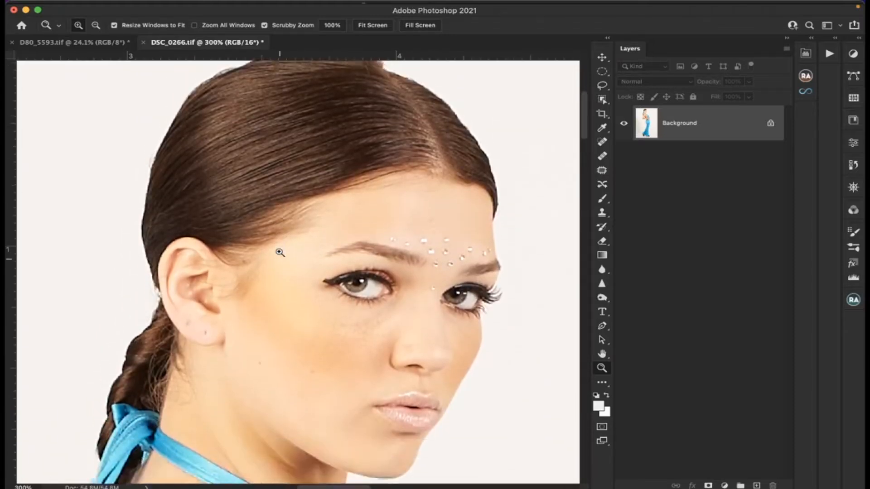
{"action": "scroll", "coordinate": [279, 253], "scroll_direction": "up", "scroll_amount": 2}
{"action": "scroll", "coordinate": [279, 252], "scroll_direction": "down", "scroll_amount": 2}
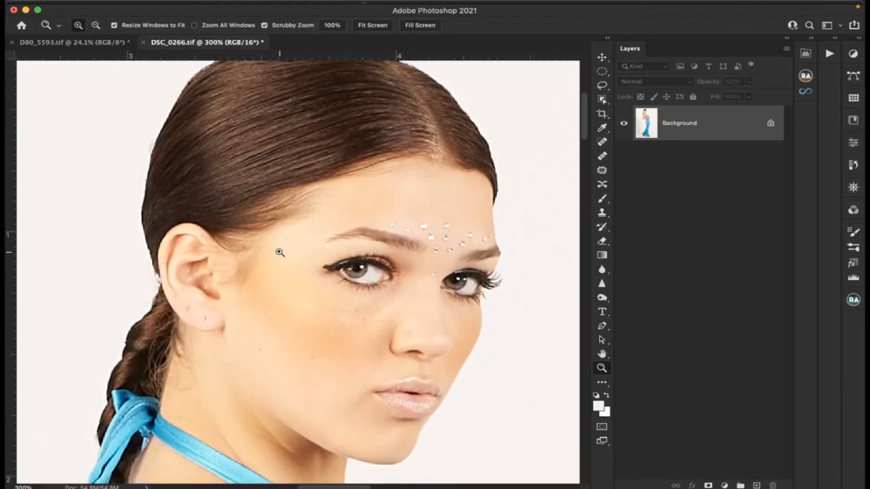
{"action": "scroll", "coordinate": [280, 252], "scroll_direction": "down", "scroll_amount": 20}
{"action": "scroll", "coordinate": [279, 252], "scroll_direction": "right", "scroll_amount": 8}
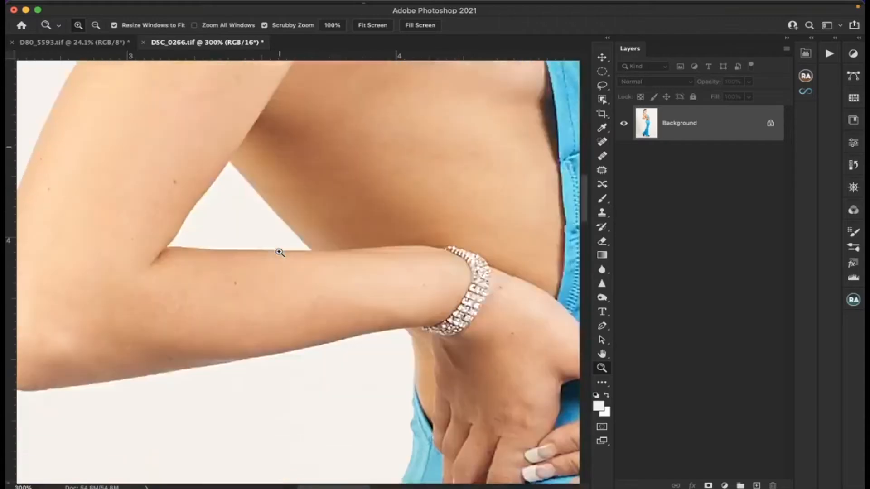
{"action": "scroll", "coordinate": [280, 253], "scroll_direction": "left", "scroll_amount": 4}
{"action": "scroll", "coordinate": [280, 252], "scroll_direction": "right", "scroll_amount": 9}
{"action": "scroll", "coordinate": [280, 252], "scroll_direction": "up", "scroll_amount": 1}
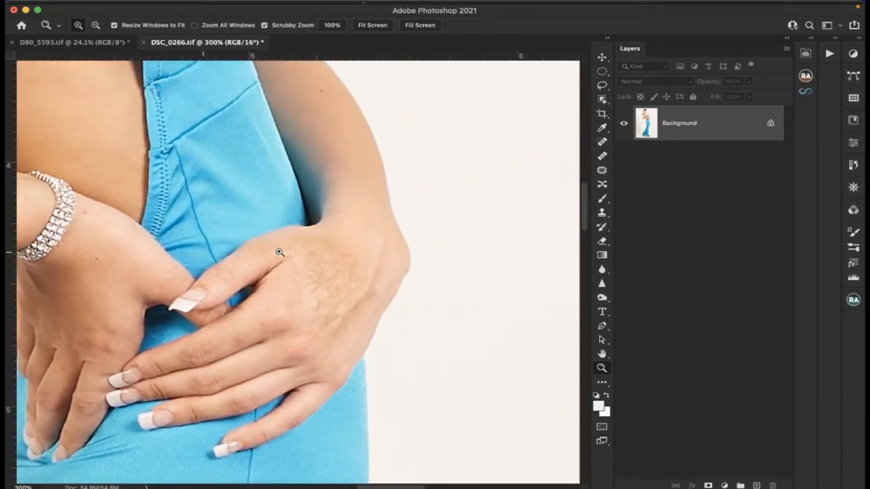
{"action": "scroll", "coordinate": [280, 252], "scroll_direction": "left", "scroll_amount": 7}
{"action": "scroll", "coordinate": [280, 252], "scroll_direction": "up", "scroll_amount": 20}
{"action": "scroll", "coordinate": [279, 252], "scroll_direction": "left", "scroll_amount": 8}
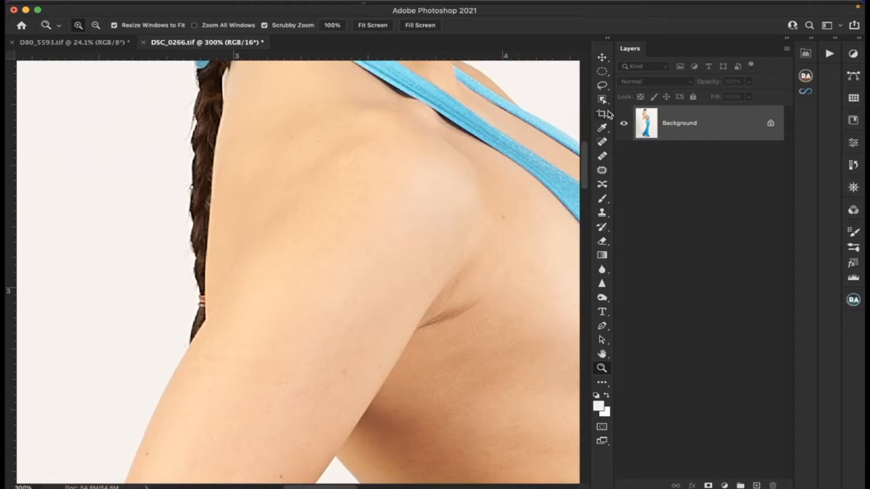
{"action": "key", "text": "super+0"}
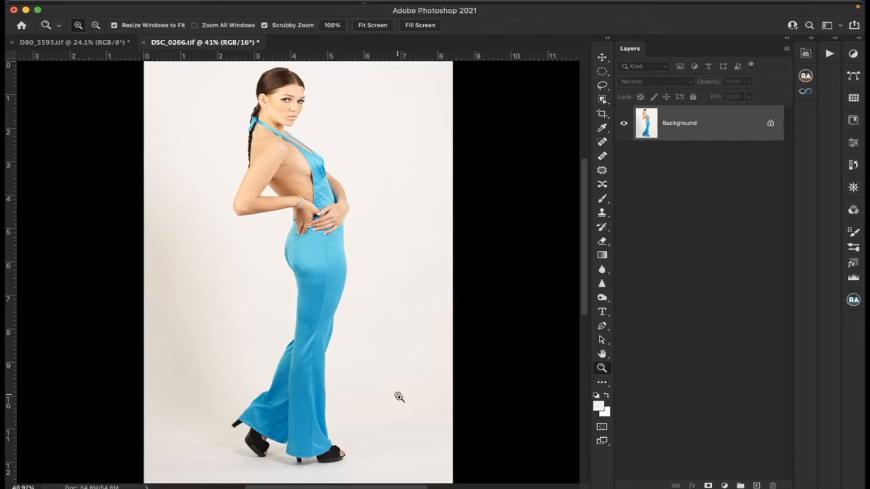
Heal the marks on the white floor in front of the front shoe's toe with a size 40 content-aware Spot Healing Brush.
{"action": "left_click", "coordinate": [411, 412]}
{"action": "scroll", "coordinate": [407, 408], "scroll_direction": "down", "scroll_amount": 3}
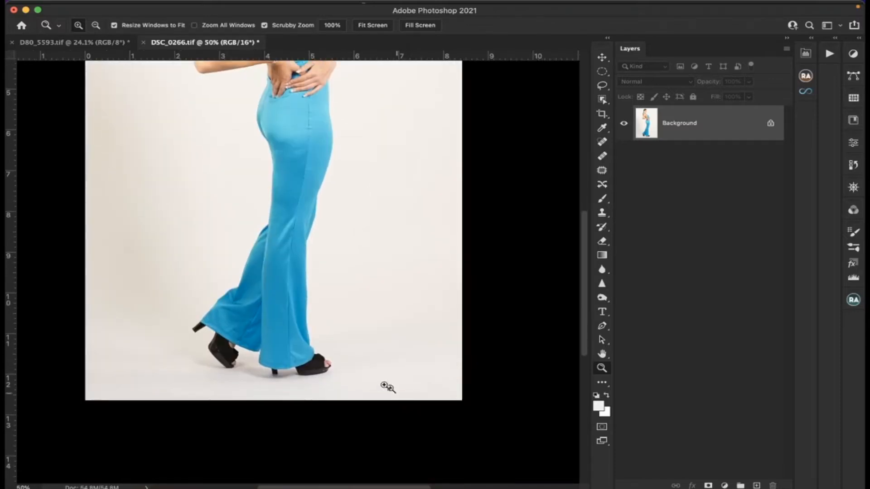
{"action": "left_click", "coordinate": [376, 382]}
{"action": "left_click", "coordinate": [376, 382]}
{"action": "scroll", "coordinate": [376, 382], "scroll_direction": "left", "scroll_amount": 8}
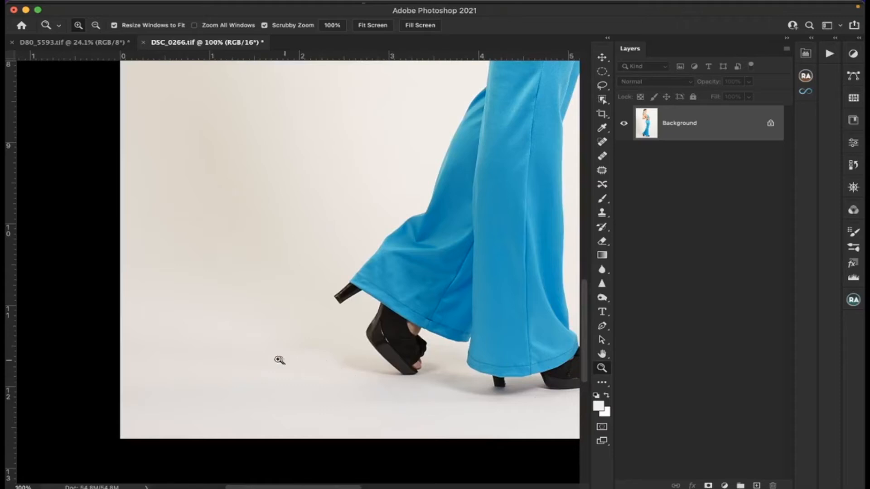
{"action": "scroll", "coordinate": [252, 356], "scroll_direction": "right", "scroll_amount": 10}
{"action": "scroll", "coordinate": [252, 356], "scroll_direction": "right", "scroll_amount": 3}
{"action": "scroll", "coordinate": [252, 356], "scroll_direction": "left", "scroll_amount": 4}
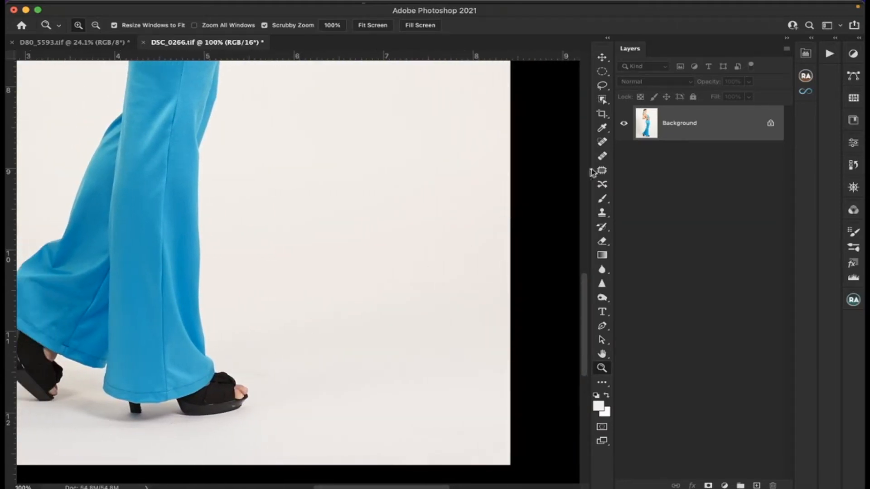
{"action": "left_click", "coordinate": [603, 141]}
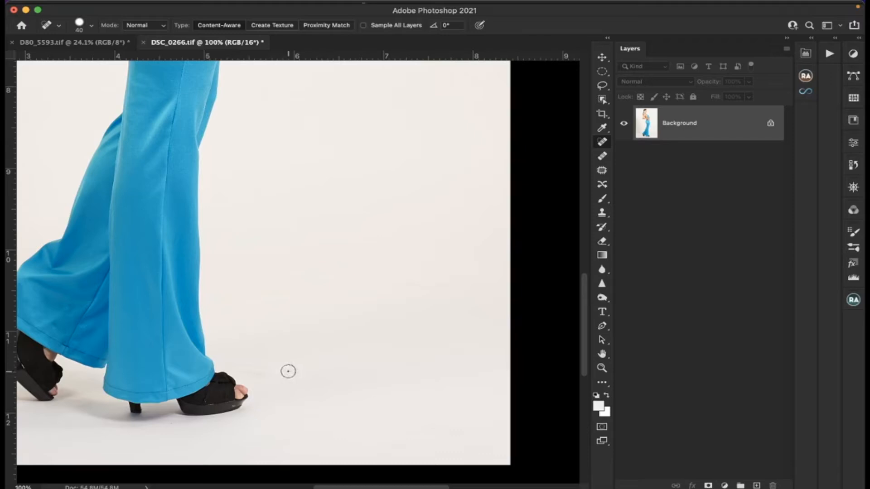
{"action": "mouse_move", "coordinate": [286, 371]}
{"action": "left_mouse_down"}
{"action": "mouse_move", "coordinate": [245, 362]}
{"action": "mouse_move", "coordinate": [277, 379]}
{"action": "left_mouse_up"}
{"action": "mouse_move", "coordinate": [278, 378]}
{"action": "left_mouse_down"}
{"action": "mouse_move", "coordinate": [234, 363]}
{"action": "mouse_move", "coordinate": [244, 364]}
{"action": "left_mouse_up"}
Heal the faint streaks on the floor behind the rear shoe with Spot Healing Brush strokes.
{"action": "scroll", "coordinate": [306, 379], "scroll_direction": "down", "scroll_amount": 2}
{"action": "scroll", "coordinate": [306, 379], "scroll_direction": "left", "scroll_amount": 2}
{"action": "scroll", "coordinate": [306, 378], "scroll_direction": "left", "scroll_amount": 10}
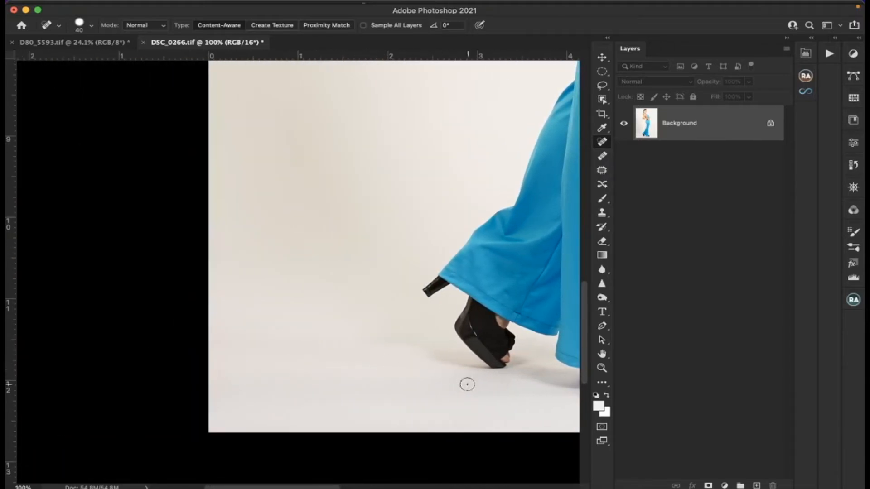
{"action": "left_click_drag", "start_coordinate": [415, 361], "coordinate": [328, 340]}
{"action": "left_click_drag", "start_coordinate": [414, 357], "coordinate": [345, 337]}
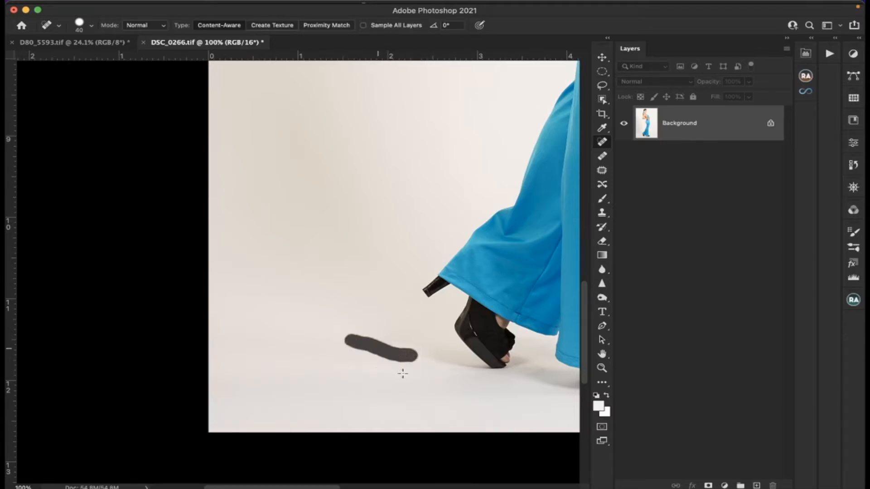
{"action": "left_click_drag", "start_coordinate": [402, 371], "coordinate": [305, 363]}
Review the portrait at about 100%, from the floor and trousers up to the upper body and face.
{"action": "scroll", "coordinate": [306, 363], "scroll_direction": "right", "scroll_amount": 10}
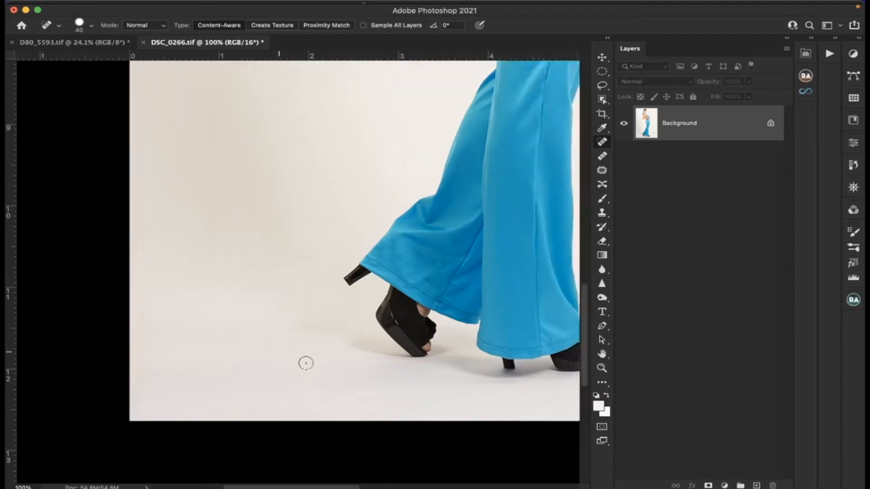
{"action": "scroll", "coordinate": [306, 363], "scroll_direction": "right", "scroll_amount": 8}
{"action": "scroll", "coordinate": [306, 363], "scroll_direction": "up", "scroll_amount": 5}
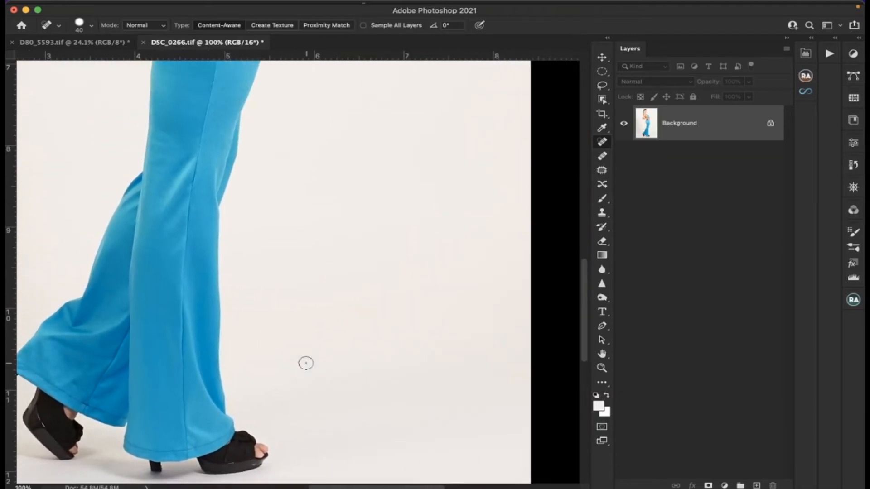
{"action": "scroll", "coordinate": [306, 363], "scroll_direction": "left", "scroll_amount": 6}
{"action": "scroll", "coordinate": [305, 363], "scroll_direction": "up", "scroll_amount": 14}
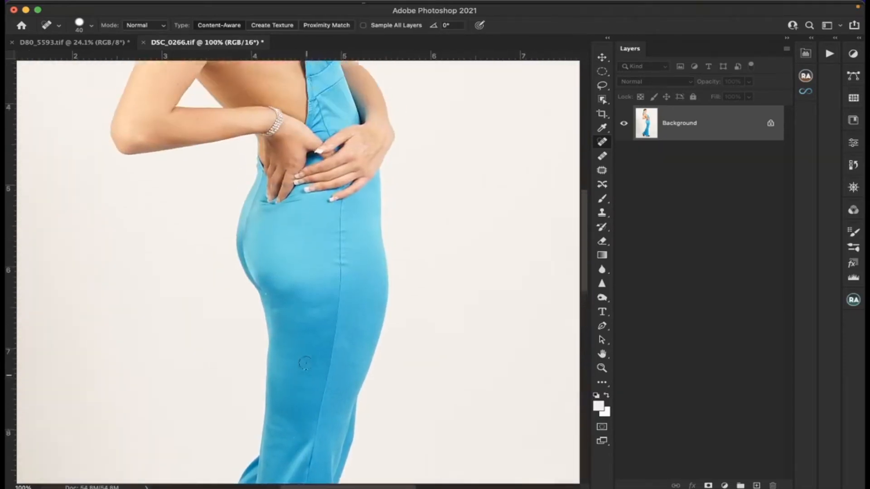
{"action": "scroll", "coordinate": [305, 363], "scroll_direction": "up", "scroll_amount": 12}
{"action": "scroll", "coordinate": [304, 363], "scroll_direction": "left", "scroll_amount": 2}
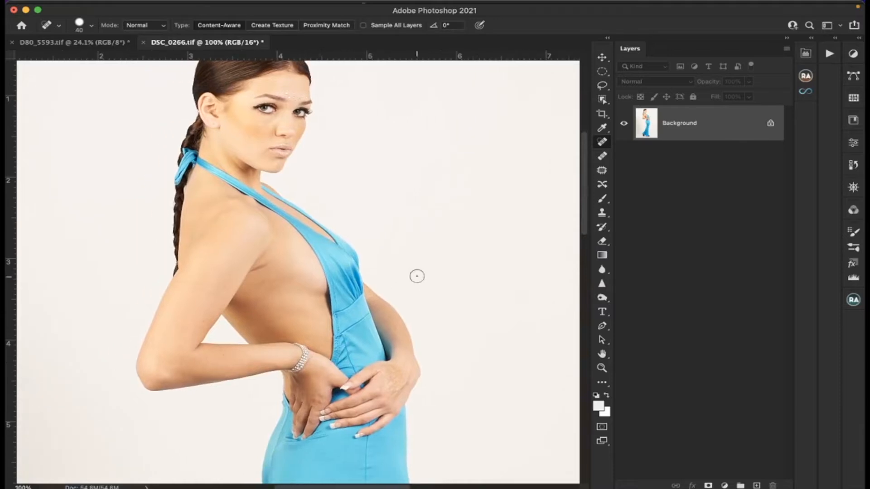
{"action": "scroll", "coordinate": [417, 276], "scroll_direction": "up", "scroll_amount": 4}
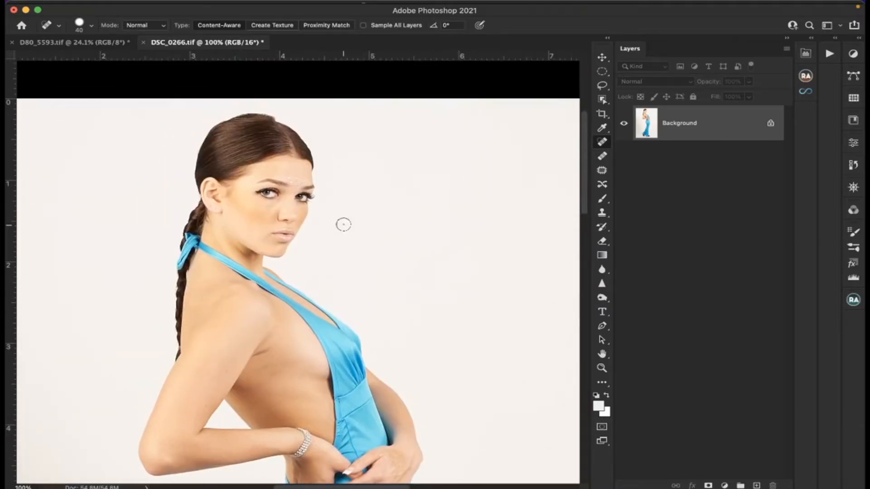
{"action": "scroll", "coordinate": [344, 226], "scroll_direction": "down", "scroll_amount": 3}
{"action": "scroll", "coordinate": [344, 226], "scroll_direction": "left", "scroll_amount": 3}
{"action": "scroll", "coordinate": [343, 225], "scroll_direction": "down", "scroll_amount": 1}
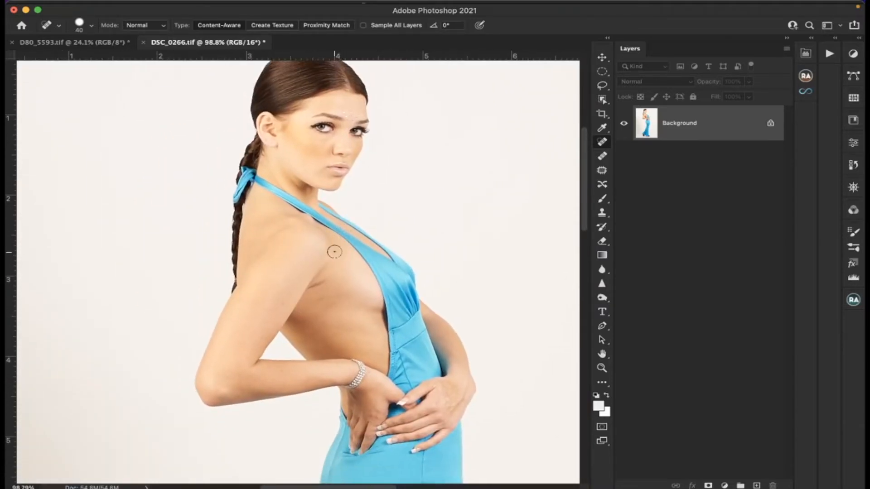
Open the portrait in the Camera Raw Filter and view the model's upper body at 100%.
{"action": "left_click", "coordinate": [602, 58]}
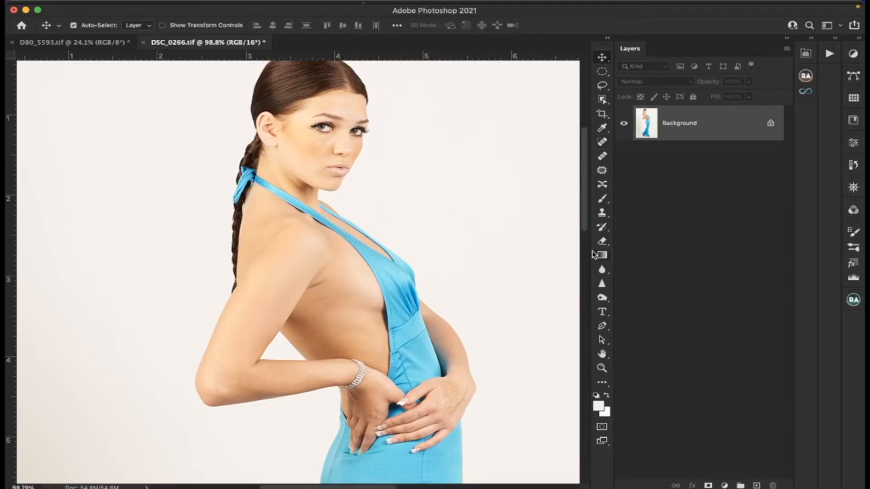
{"action": "key", "text": "super+0"}
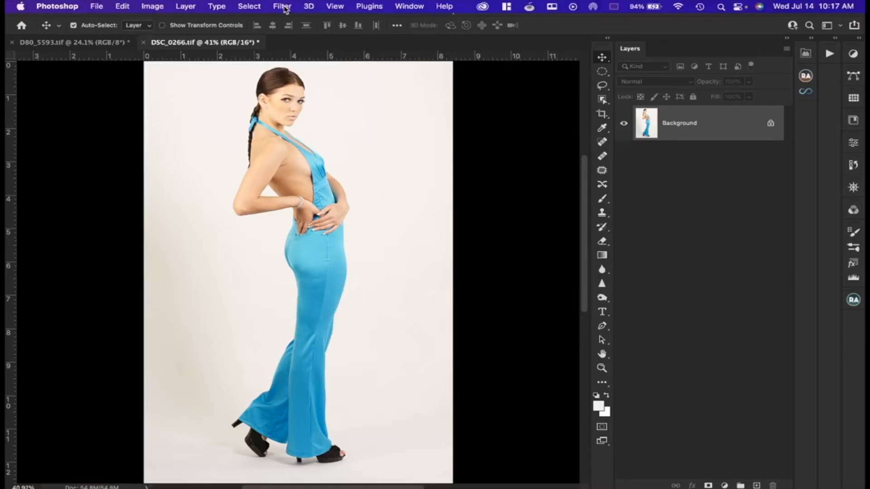
{"action": "left_click", "coordinate": [283, 6]}
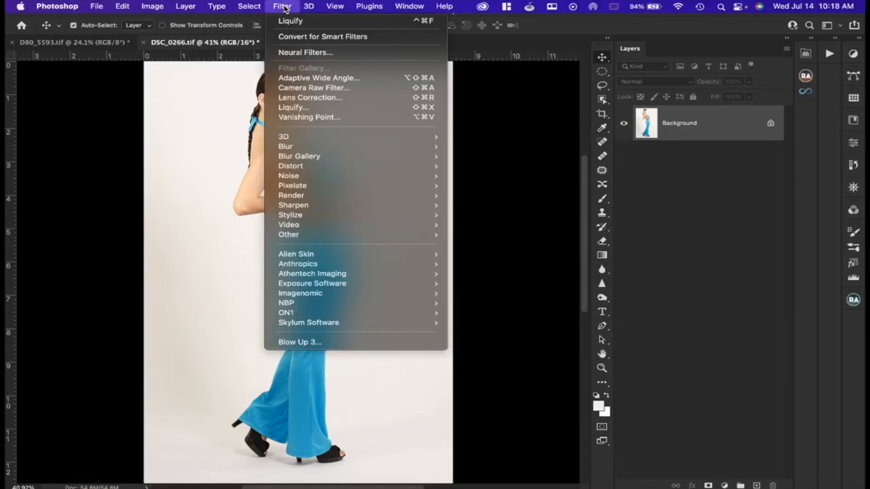
{"action": "left_click", "coordinate": [307, 89]}
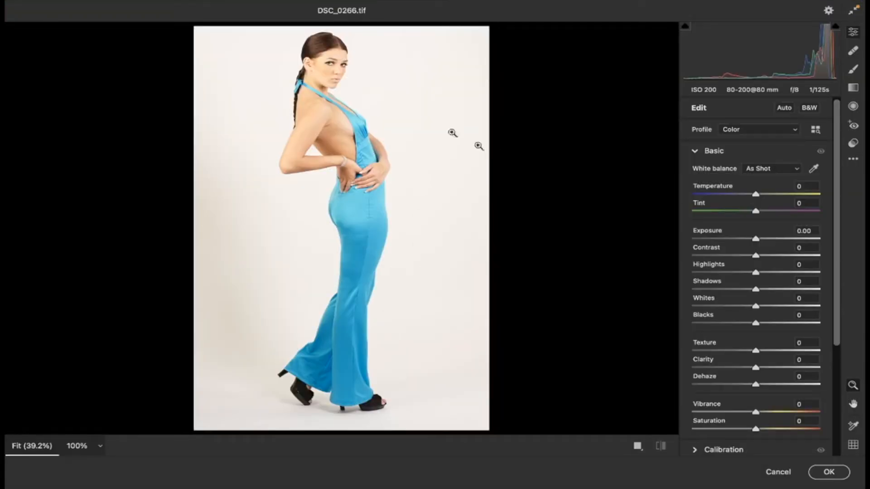
{"action": "left_click", "coordinate": [335, 67]}
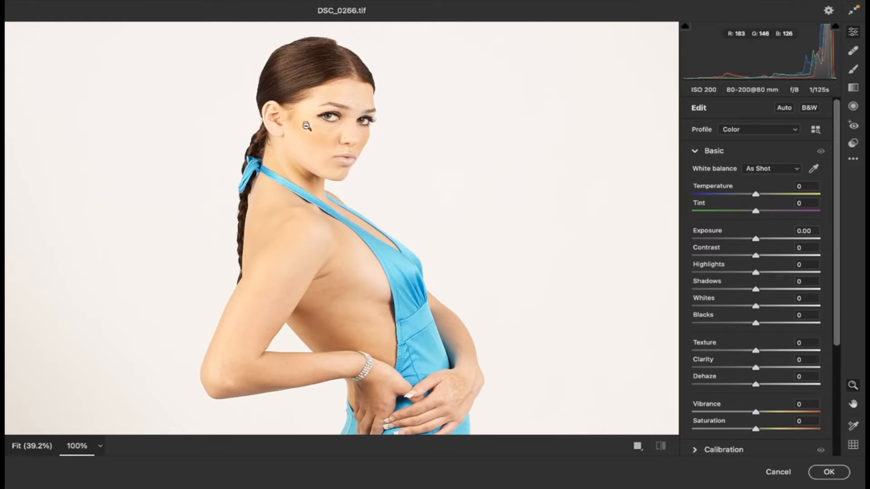
Apply the automatic tone adjustment and check its effect along the model's full figure.
{"action": "left_click", "coordinate": [784, 108]}
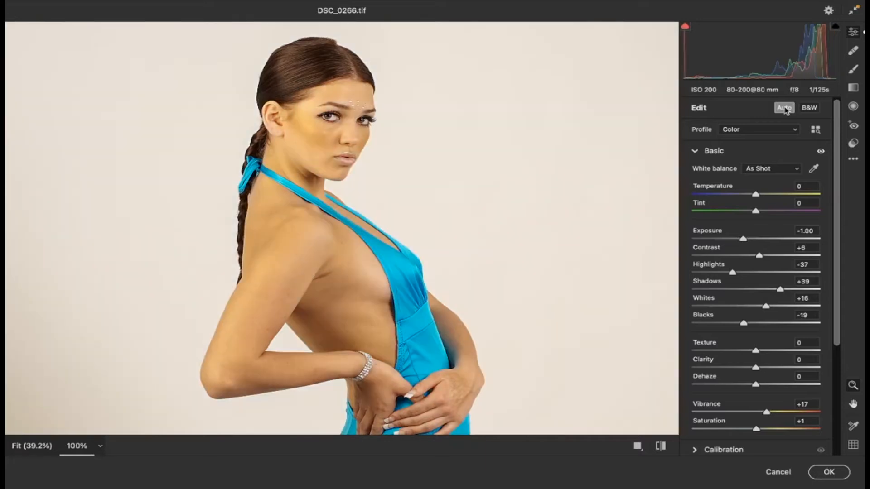
{"action": "scroll", "coordinate": [445, 164], "scroll_direction": "down", "scroll_amount": 4}
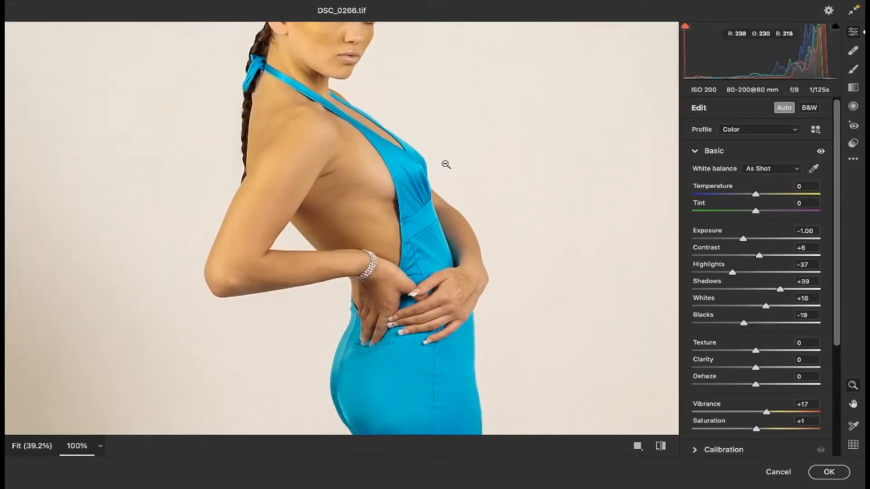
{"action": "scroll", "coordinate": [445, 165], "scroll_direction": "down", "scroll_amount": 5}
{"action": "scroll", "coordinate": [445, 165], "scroll_direction": "up", "scroll_amount": 4}
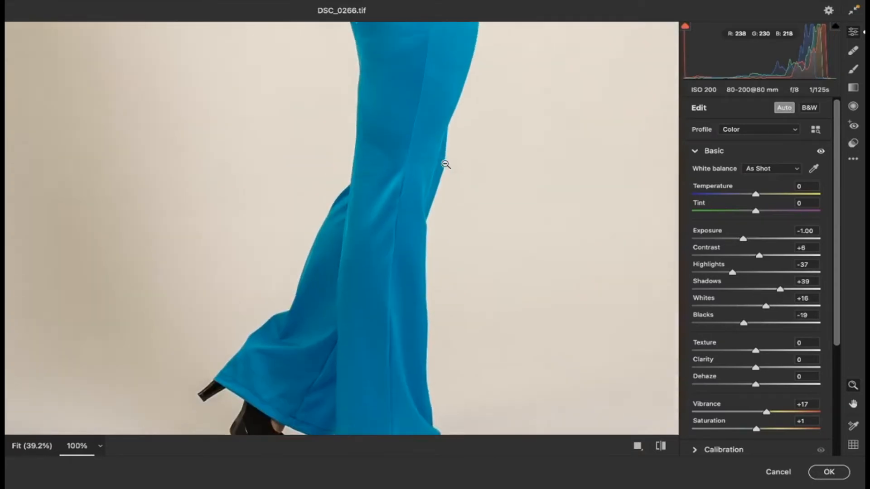
{"action": "scroll", "coordinate": [445, 165], "scroll_direction": "up", "scroll_amount": 5}
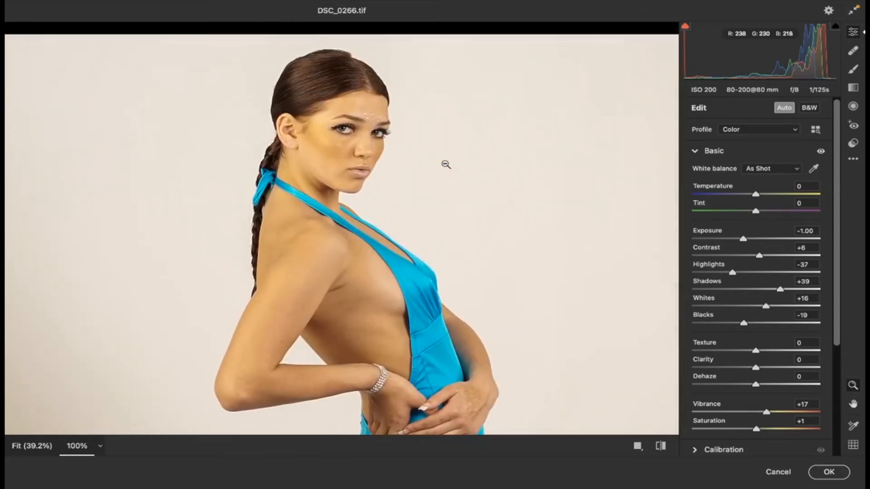
{"action": "scroll", "coordinate": [446, 164], "scroll_direction": "down", "scroll_amount": 2}
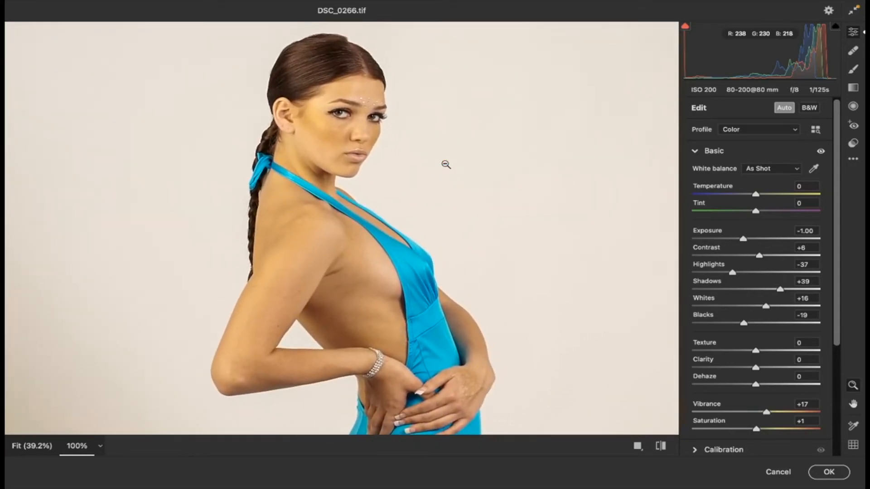
{"action": "scroll", "coordinate": [446, 164], "scroll_direction": "down", "scroll_amount": 1}
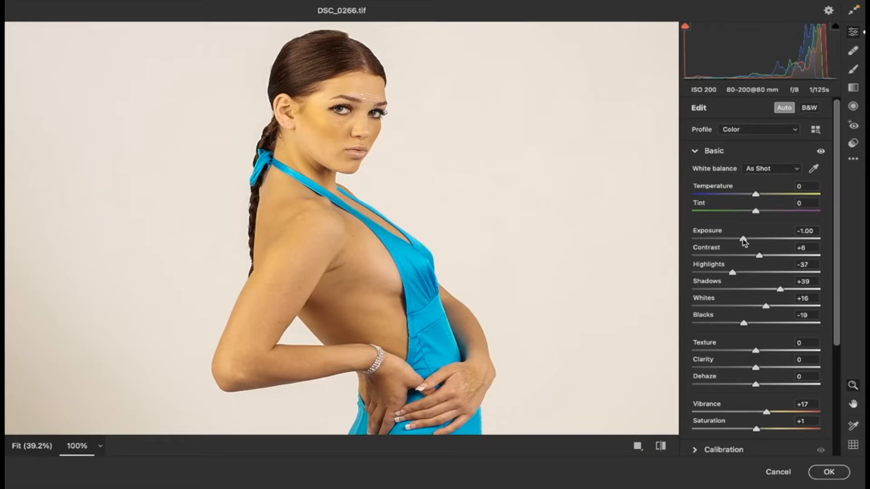
Set the exposure to -0.40 and check the brightness over the whole figure and the face.
{"action": "mouse_move", "coordinate": [743, 239]}
{"action": "left_mouse_down"}
{"action": "mouse_move", "coordinate": [771, 240]}
{"action": "mouse_move", "coordinate": [743, 240]}
{"action": "mouse_move", "coordinate": [750, 241]}
{"action": "left_mouse_up"}
{"action": "scroll", "coordinate": [522, 217], "scroll_direction": "down", "scroll_amount": 15}
{"action": "scroll", "coordinate": [523, 217], "scroll_direction": "down", "scroll_amount": 1}
{"action": "scroll", "coordinate": [522, 217], "scroll_direction": "up", "scroll_amount": 12}
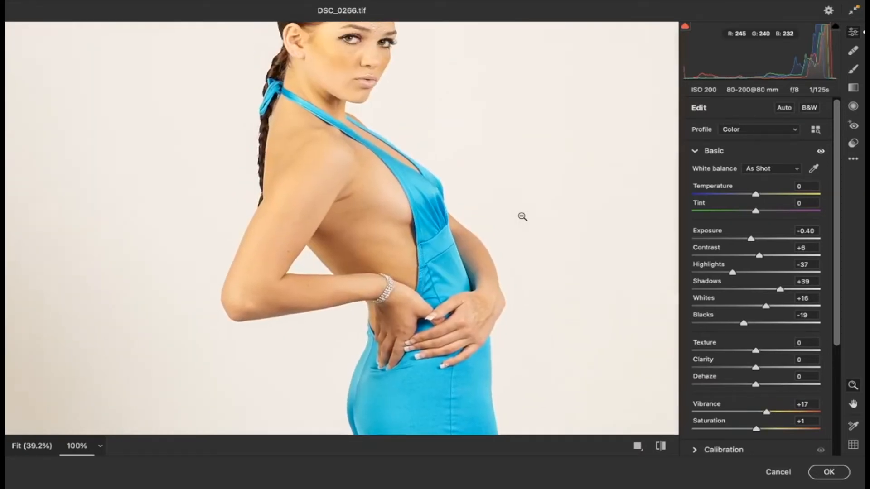
{"action": "scroll", "coordinate": [522, 217], "scroll_direction": "up", "scroll_amount": 3}
{"action": "left_click", "coordinate": [364, 110]}
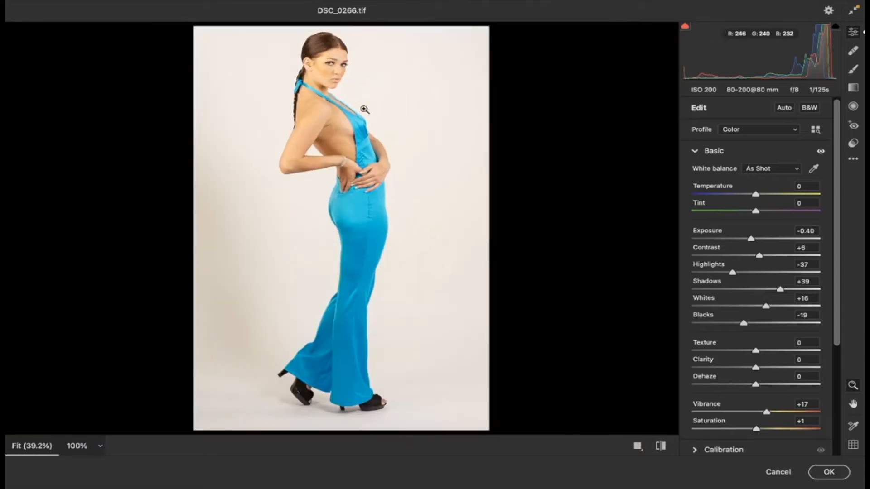
{"action": "left_click", "coordinate": [332, 64]}
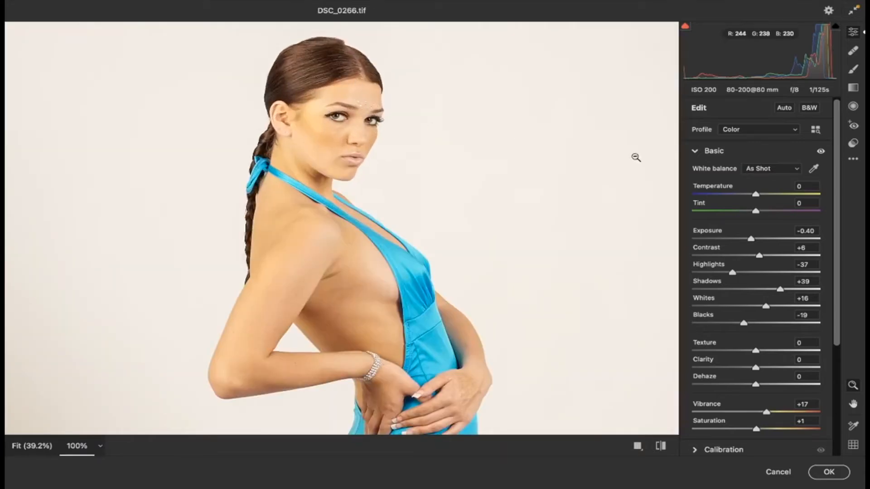
Sample a custom white balance from the model's face near the eyes and lower the exposure to -1.20.
{"action": "left_click", "coordinate": [814, 170]}
{"action": "left_click", "coordinate": [348, 111]}
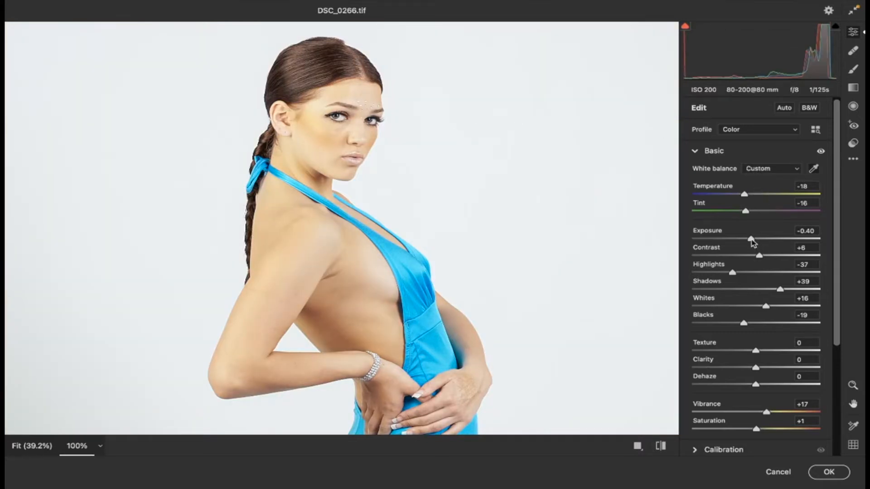
{"action": "left_click_drag", "start_coordinate": [751, 241], "coordinate": [740, 241]}
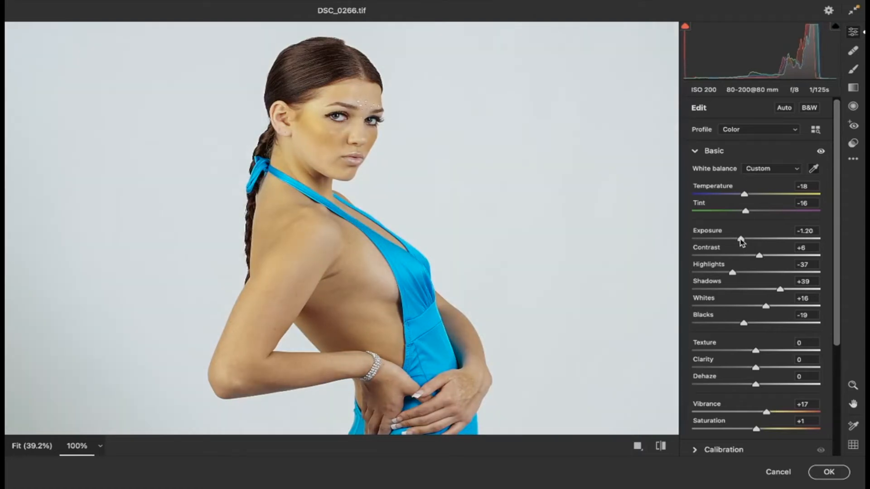
Raise the vibrance to +23 and the saturation to +13.
{"action": "left_click_drag", "start_coordinate": [769, 414], "coordinate": [776, 414]}
{"action": "left_click_drag", "start_coordinate": [762, 431], "coordinate": [766, 431]}
{"action": "scroll", "coordinate": [521, 318], "scroll_direction": "down", "scroll_amount": 10}
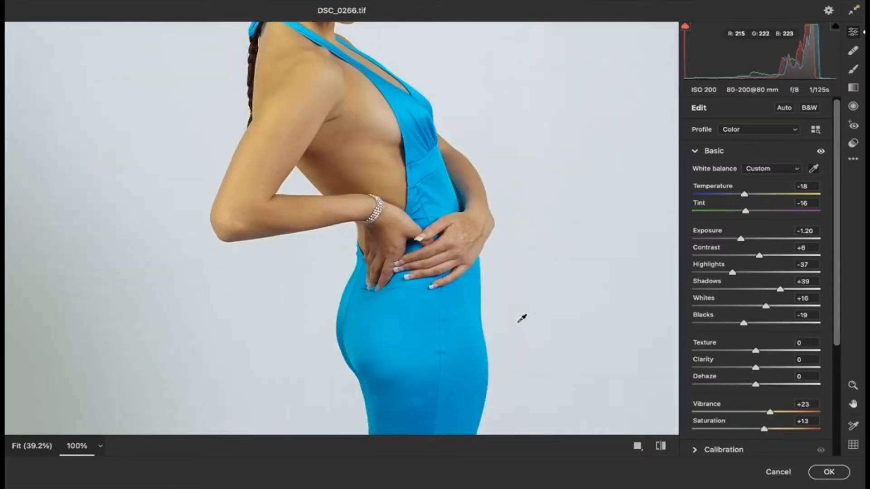
{"action": "scroll", "coordinate": [522, 319], "scroll_direction": "down", "scroll_amount": 10}
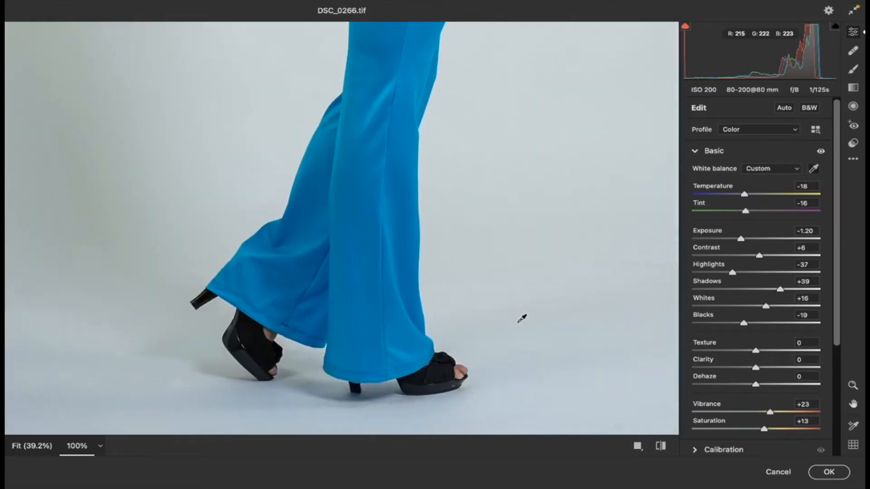
Examine the boosted colours and the backdrop along the full figure, from the face to the shoes.
{"action": "scroll", "coordinate": [521, 318], "scroll_direction": "up", "scroll_amount": 4}
{"action": "scroll", "coordinate": [522, 319], "scroll_direction": "up", "scroll_amount": 14}
{"action": "scroll", "coordinate": [521, 319], "scroll_direction": "down", "scroll_amount": 8}
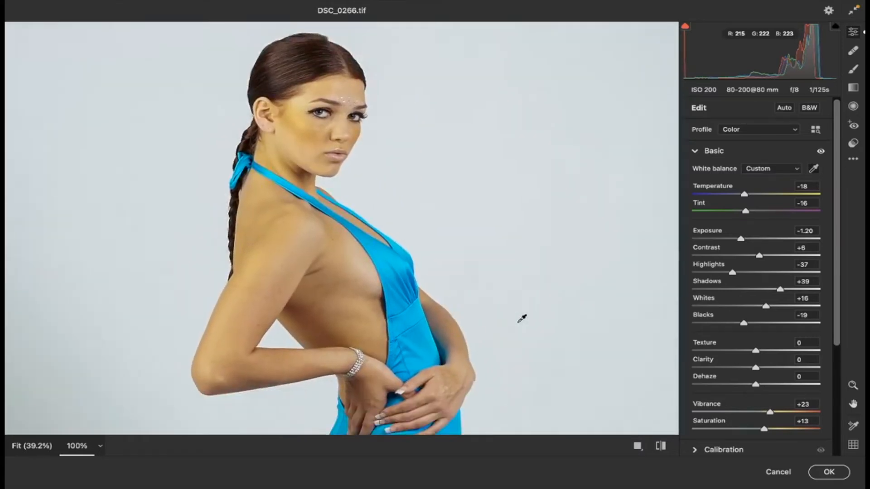
{"action": "scroll", "coordinate": [521, 319], "scroll_direction": "down", "scroll_amount": 10}
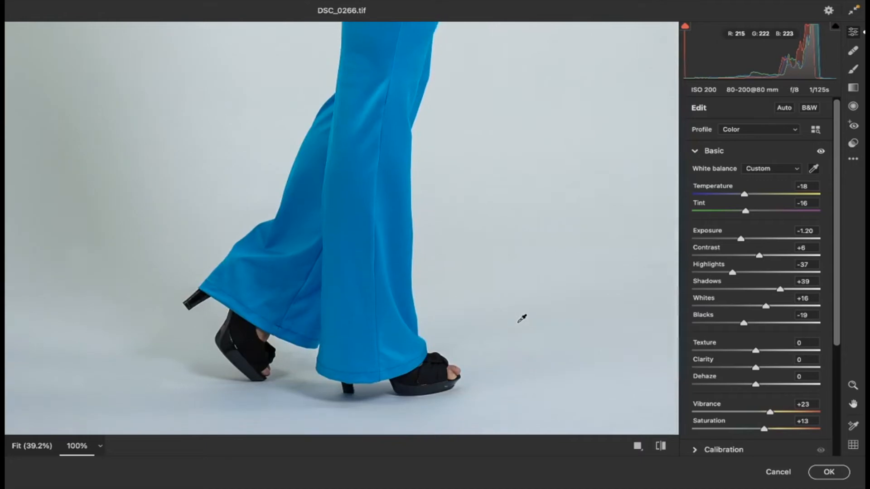
{"action": "scroll", "coordinate": [521, 319], "scroll_direction": "up", "scroll_amount": 3}
{"action": "scroll", "coordinate": [522, 319], "scroll_direction": "left", "scroll_amount": 3}
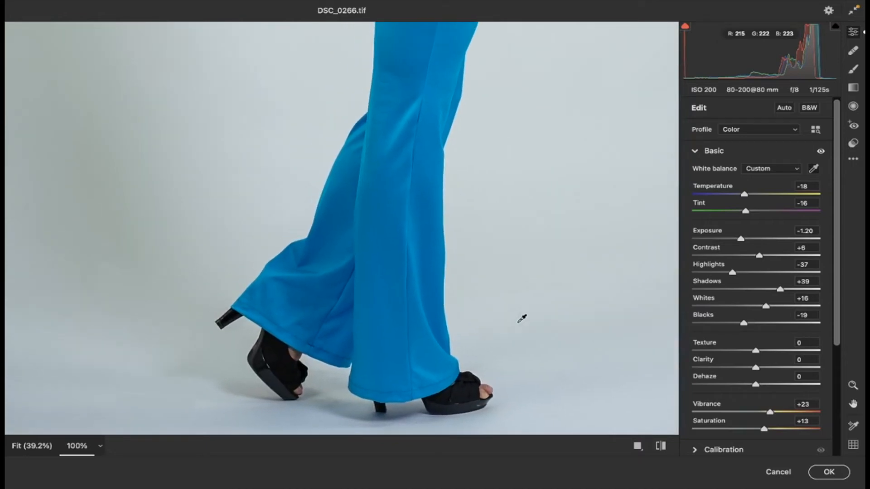
{"action": "scroll", "coordinate": [522, 318], "scroll_direction": "up", "scroll_amount": 15}
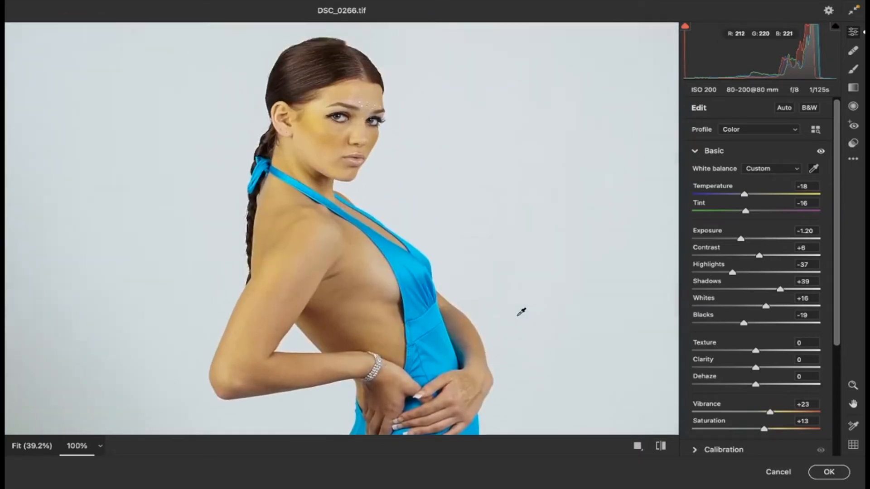
{"action": "scroll", "coordinate": [522, 312], "scroll_direction": "down", "scroll_amount": 15}
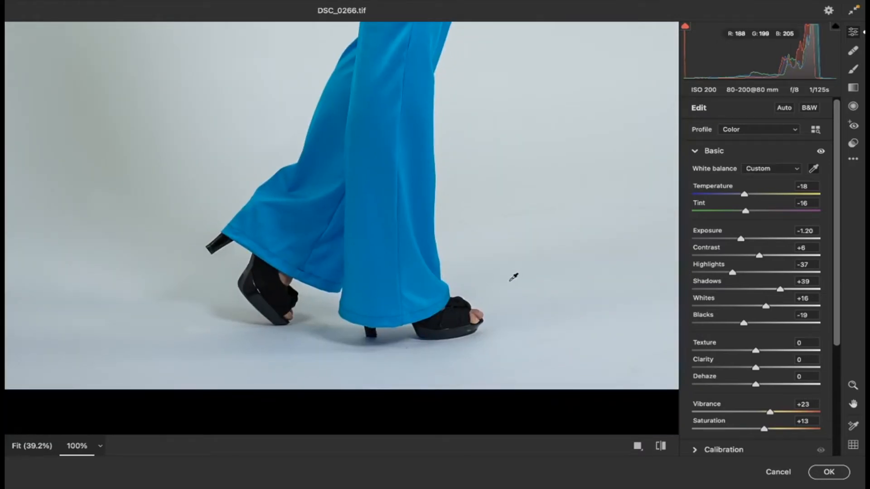
{"action": "scroll", "coordinate": [476, 289], "scroll_direction": "up", "scroll_amount": 15}
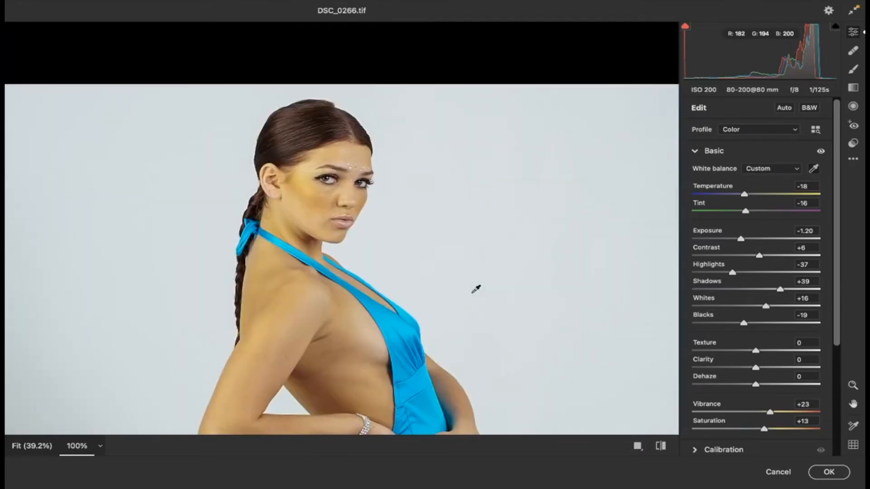
{"action": "scroll", "coordinate": [476, 289], "scroll_direction": "down", "scroll_amount": 15}
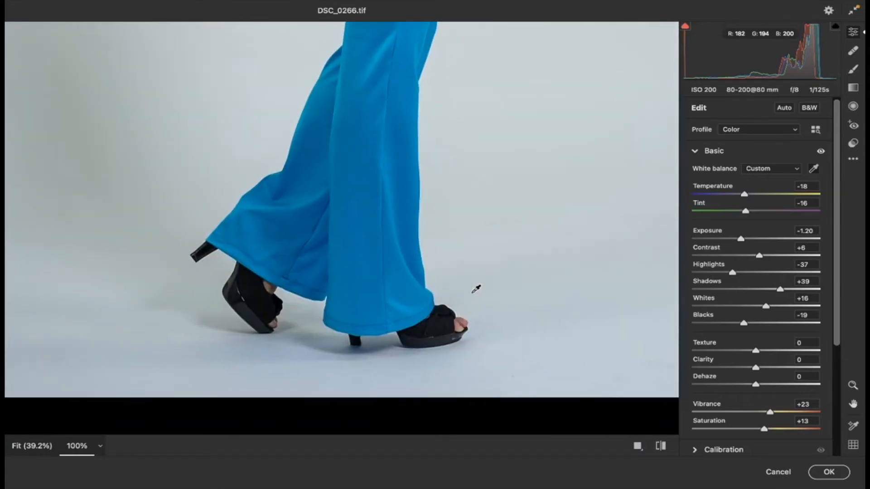
Sample a new white balance from the model's front black shoe and set the temperature to -18.
{"action": "left_click", "coordinate": [442, 319]}
{"action": "scroll", "coordinate": [443, 318], "scroll_direction": "up", "scroll_amount": 15}
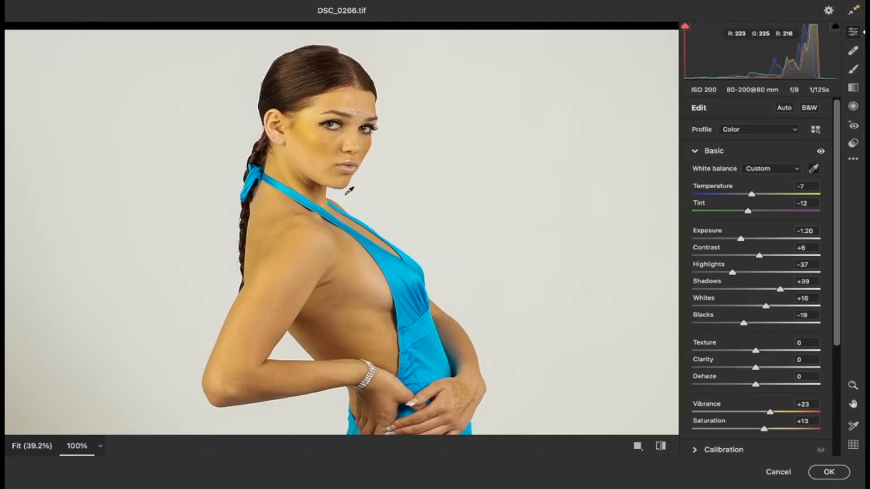
{"action": "scroll", "coordinate": [346, 195], "scroll_direction": "down", "scroll_amount": 2}
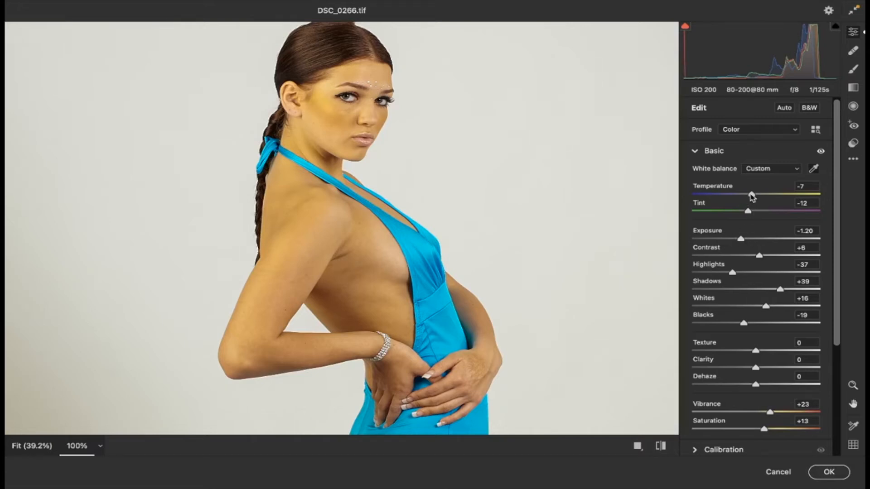
{"action": "left_click_drag", "start_coordinate": [752, 196], "coordinate": [745, 197]}
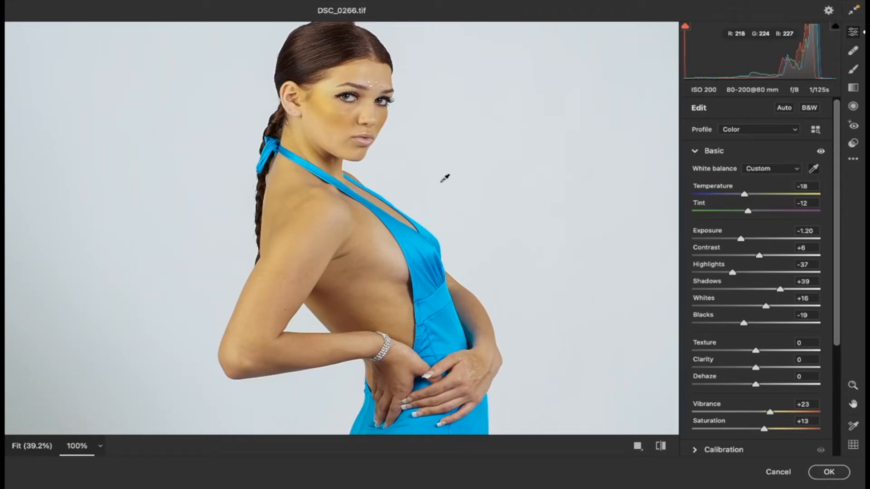
Examine the new white balance on the skin, dress and backdrop over the whole figure.
{"action": "scroll", "coordinate": [444, 177], "scroll_direction": "down", "scroll_amount": 5}
{"action": "scroll", "coordinate": [445, 178], "scroll_direction": "up", "scroll_amount": 4}
{"action": "scroll", "coordinate": [446, 178], "scroll_direction": "up", "scroll_amount": 4}
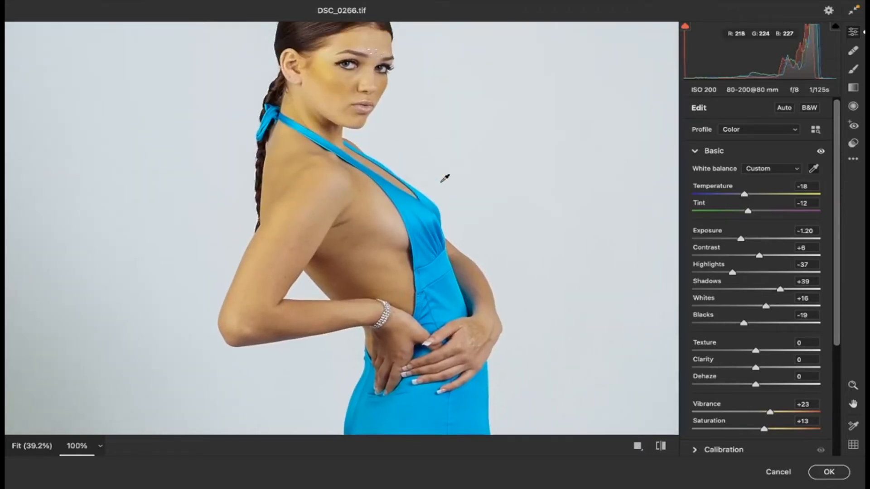
{"action": "scroll", "coordinate": [445, 178], "scroll_direction": "down", "scroll_amount": 3}
{"action": "scroll", "coordinate": [446, 178], "scroll_direction": "down", "scroll_amount": 10}
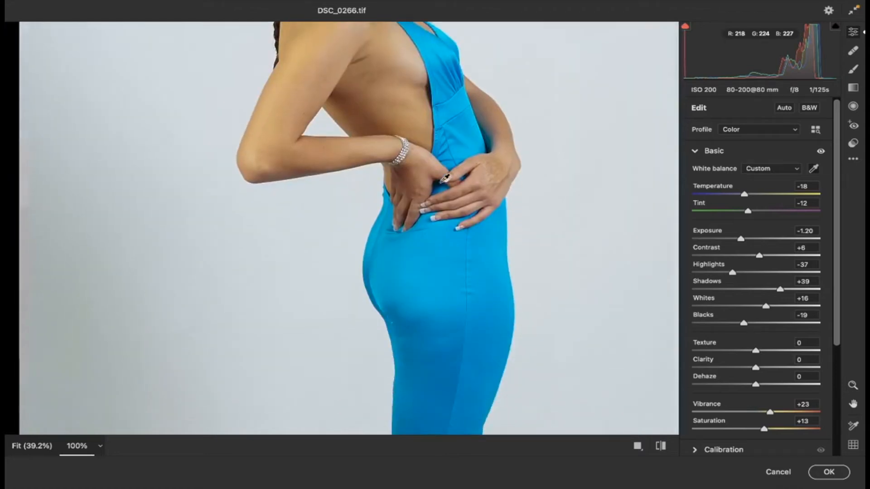
{"action": "scroll", "coordinate": [445, 178], "scroll_direction": "down", "scroll_amount": 4}
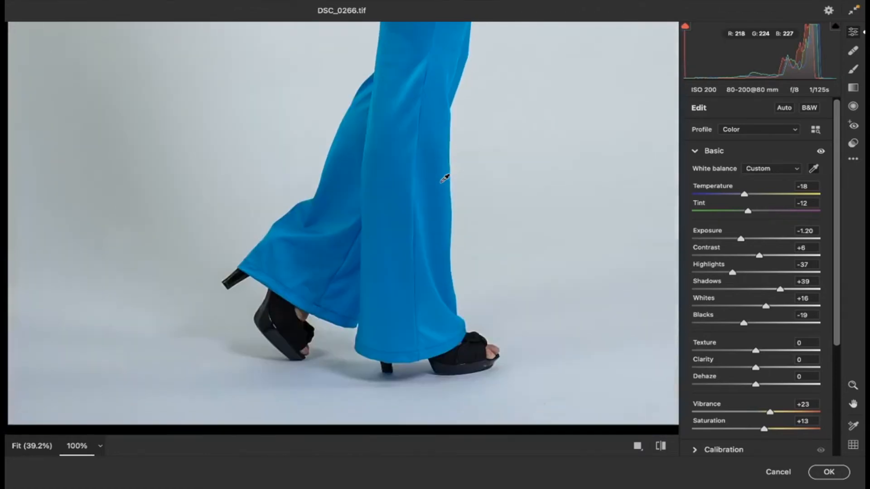
{"action": "scroll", "coordinate": [445, 178], "scroll_direction": "up", "scroll_amount": 10}
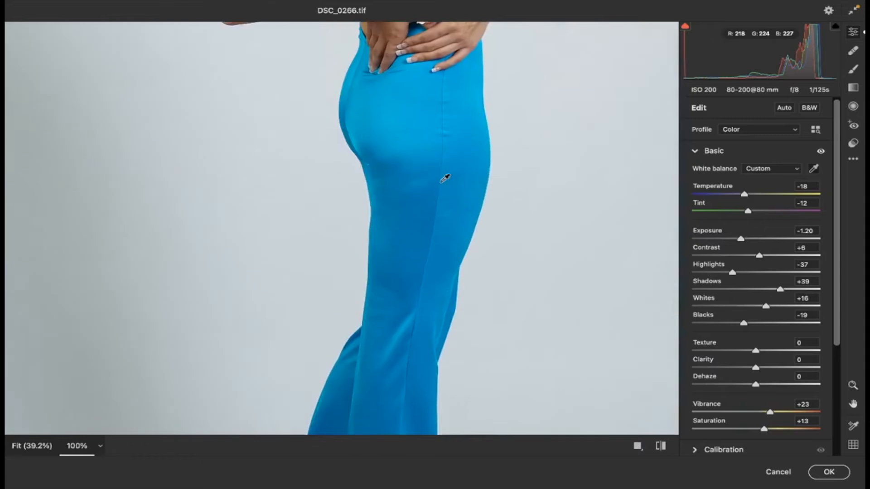
{"action": "scroll", "coordinate": [446, 178], "scroll_direction": "up", "scroll_amount": 5}
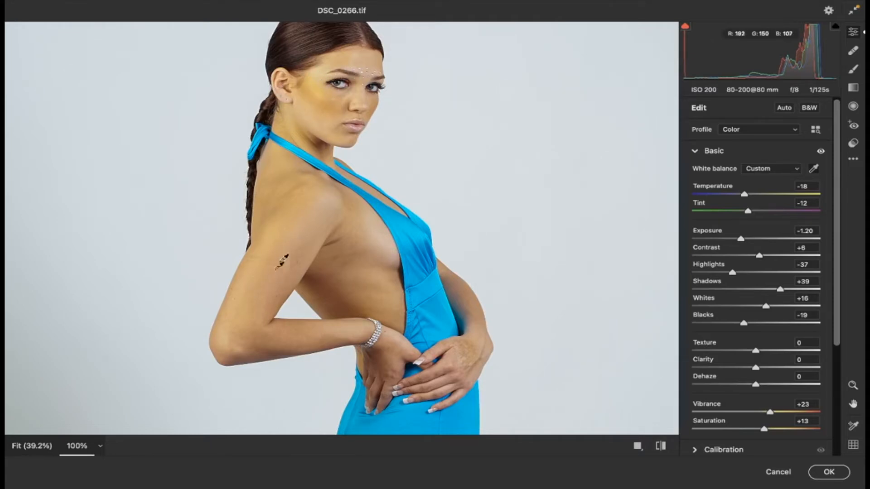
{"action": "scroll", "coordinate": [267, 301], "scroll_direction": "down", "scroll_amount": 2}
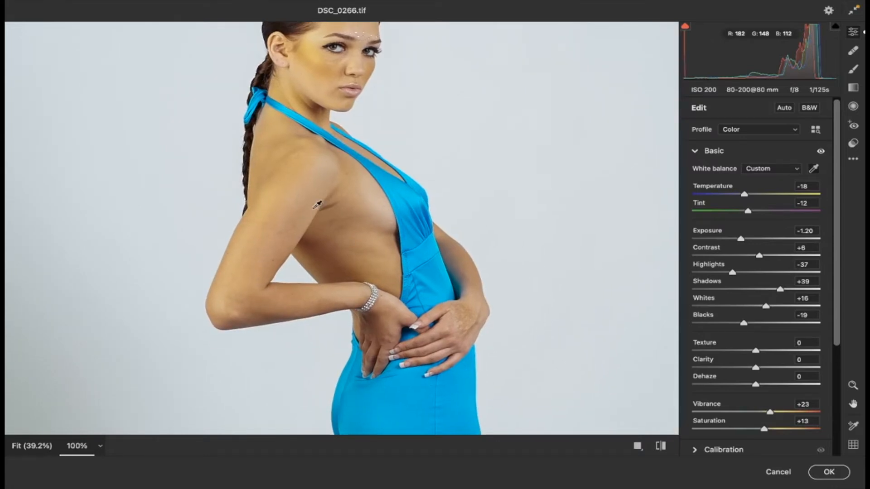
{"action": "scroll", "coordinate": [317, 204], "scroll_direction": "up", "scroll_amount": 2}
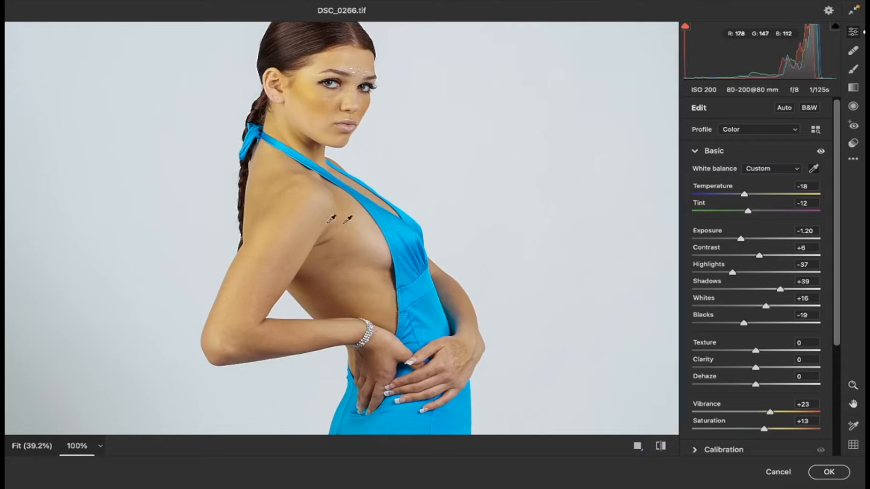
Apply the Camera Raw adjustments and zoom in on the model's face at 300%.
{"action": "left_click", "coordinate": [829, 472]}
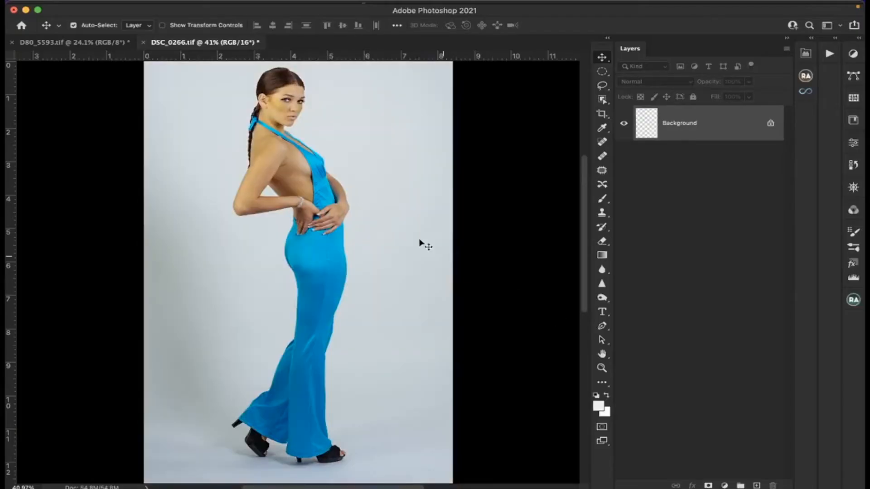
{"action": "left_click", "coordinate": [603, 368]}
{"action": "left_click_drag", "start_coordinate": [288, 106], "coordinate": [287, 106]}
{"action": "scroll", "coordinate": [288, 106], "scroll_direction": "left", "scroll_amount": 1}
{"action": "scroll", "coordinate": [288, 107], "scroll_direction": "down", "scroll_amount": 1}
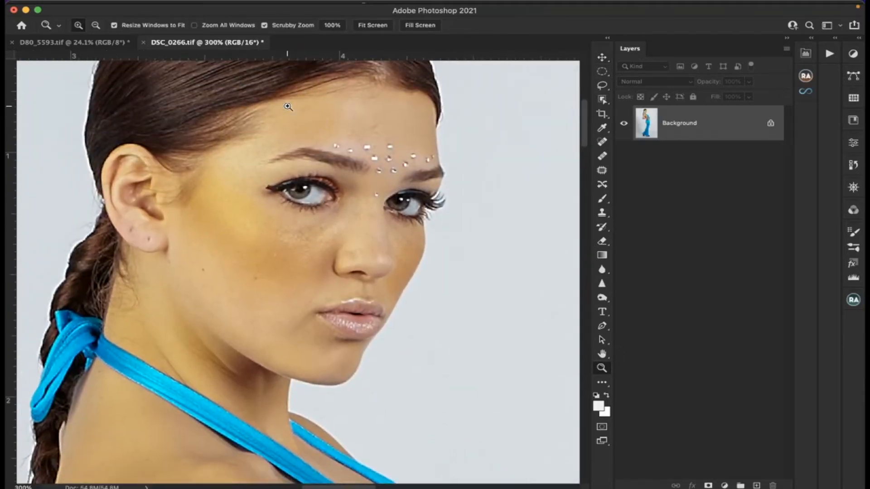
{"action": "scroll", "coordinate": [245, 266], "scroll_direction": "down", "scroll_amount": 5}
{"action": "scroll", "coordinate": [246, 265], "scroll_direction": "left", "scroll_amount": 1}
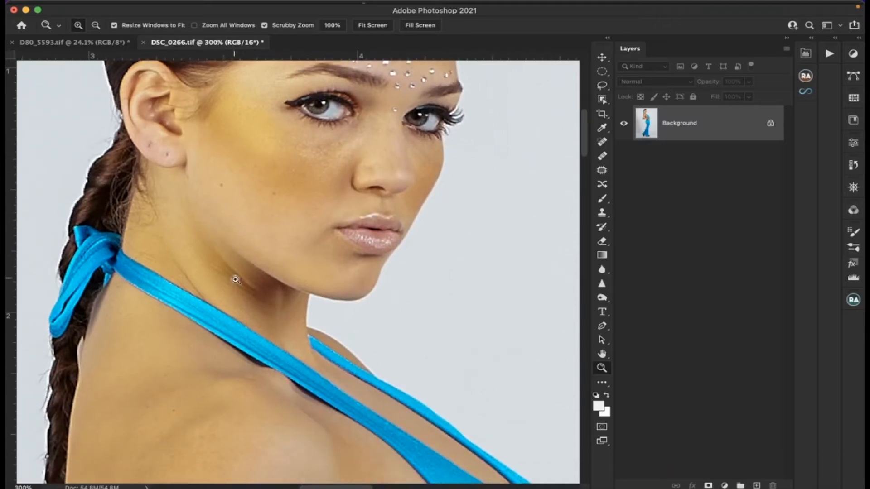
Inspect the skin on the model's shoulder, upper arm and face for spots and uneven tone.
{"action": "scroll", "coordinate": [248, 297], "scroll_direction": "down", "scroll_amount": 15}
{"action": "scroll", "coordinate": [248, 298], "scroll_direction": "right", "scroll_amount": 1}
{"action": "scroll", "coordinate": [249, 298], "scroll_direction": "down", "scroll_amount": 3}
{"action": "scroll", "coordinate": [248, 298], "scroll_direction": "left", "scroll_amount": 2}
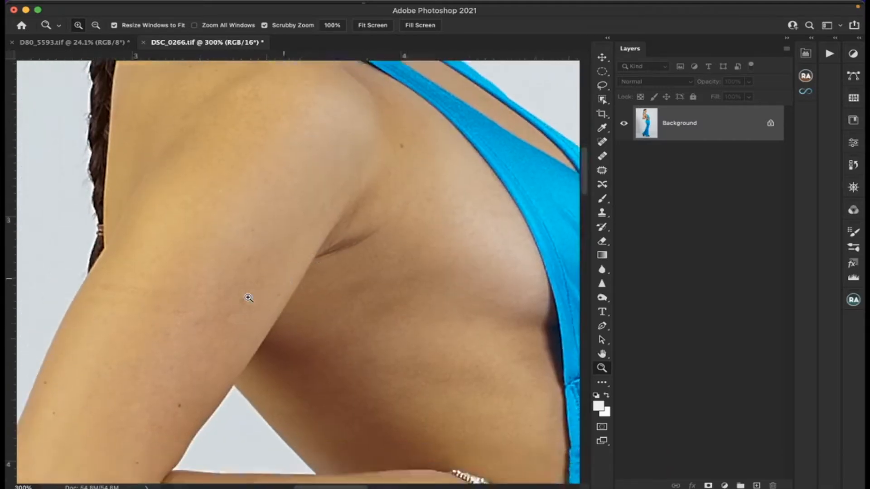
{"action": "scroll", "coordinate": [248, 298], "scroll_direction": "left", "scroll_amount": 4}
{"action": "scroll", "coordinate": [248, 298], "scroll_direction": "up", "scroll_amount": 1}
{"action": "scroll", "coordinate": [248, 298], "scroll_direction": "right", "scroll_amount": 1}
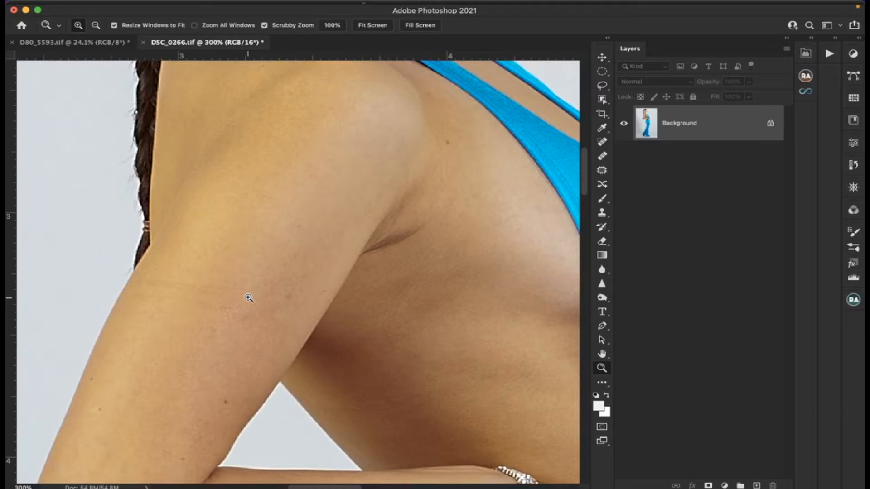
{"action": "scroll", "coordinate": [249, 298], "scroll_direction": "up", "scroll_amount": 20}
{"action": "scroll", "coordinate": [248, 297], "scroll_direction": "right", "scroll_amount": 1}
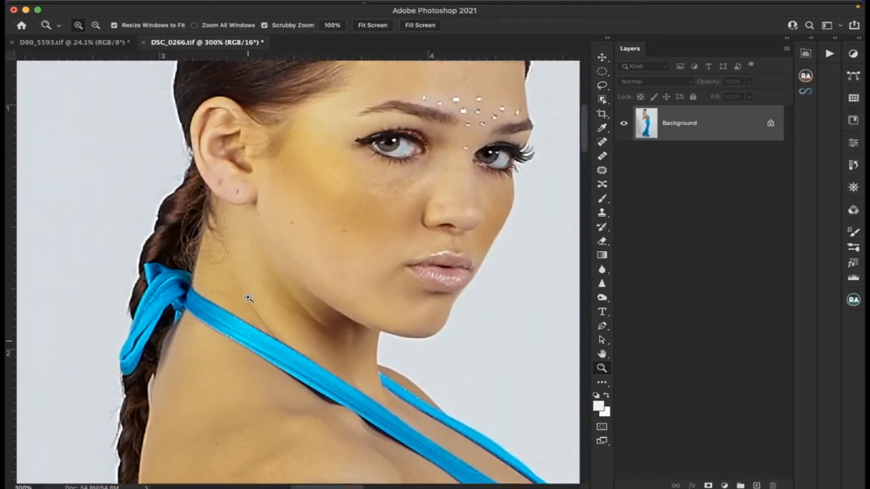
{"action": "scroll", "coordinate": [248, 298], "scroll_direction": "up", "scroll_amount": 4}
Inspect the skin on the chest, side of the torso and arms for moles, creases and shading.
{"action": "scroll", "coordinate": [248, 298], "scroll_direction": "down", "scroll_amount": 20}
{"action": "scroll", "coordinate": [248, 298], "scroll_direction": "right", "scroll_amount": 5}
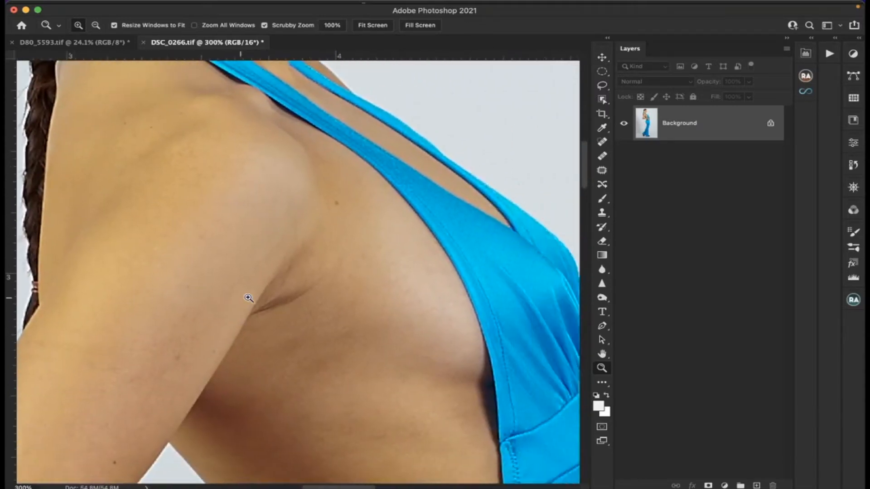
{"action": "scroll", "coordinate": [248, 297], "scroll_direction": "down", "scroll_amount": 8}
{"action": "scroll", "coordinate": [249, 298], "scroll_direction": "right", "scroll_amount": 3}
{"action": "scroll", "coordinate": [248, 298], "scroll_direction": "up", "scroll_amount": 2}
{"action": "scroll", "coordinate": [248, 298], "scroll_direction": "down", "scroll_amount": 1}
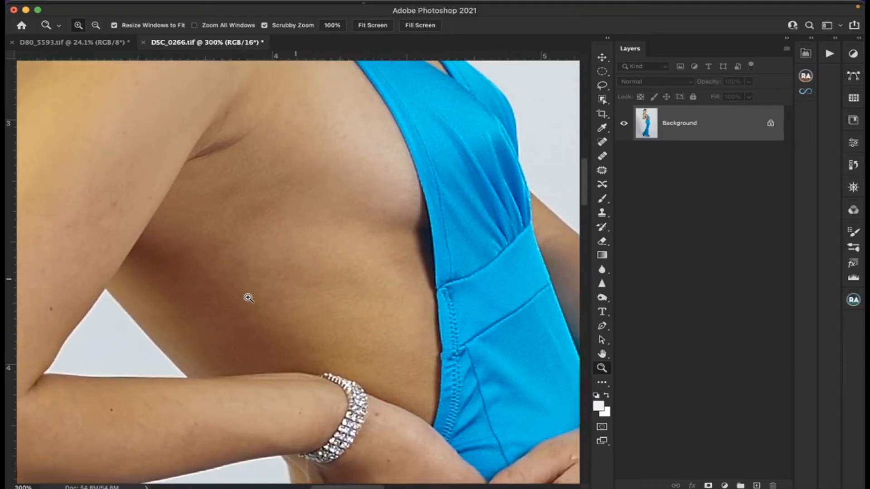
{"action": "scroll", "coordinate": [248, 298], "scroll_direction": "up", "scroll_amount": 6}
{"action": "scroll", "coordinate": [249, 298], "scroll_direction": "right", "scroll_amount": 2}
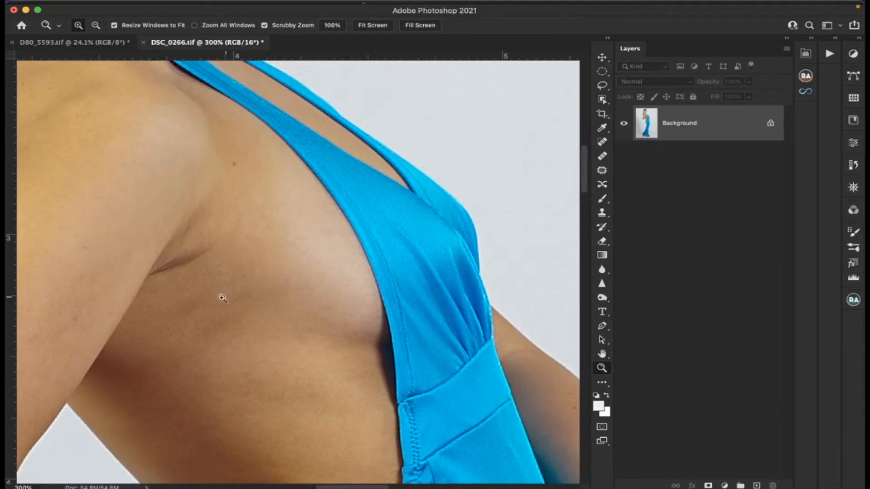
{"action": "scroll", "coordinate": [267, 355], "scroll_direction": "down", "scroll_amount": 10}
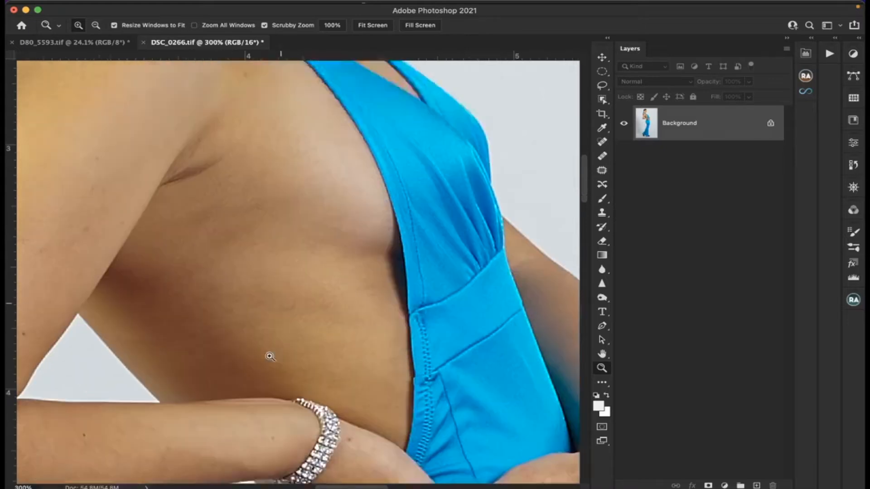
{"action": "scroll", "coordinate": [278, 352], "scroll_direction": "up", "scroll_amount": 12}
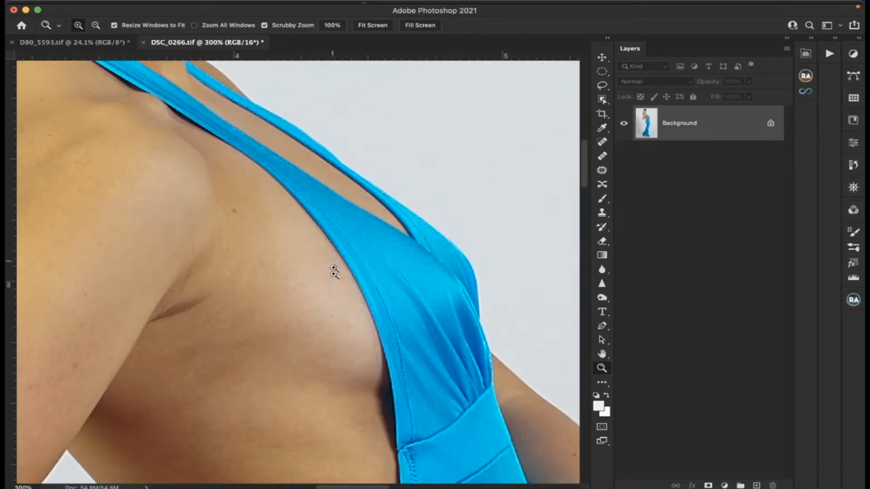
{"action": "scroll", "coordinate": [236, 298], "scroll_direction": "left", "scroll_amount": 6}
{"action": "scroll", "coordinate": [236, 297], "scroll_direction": "down", "scroll_amount": 2}
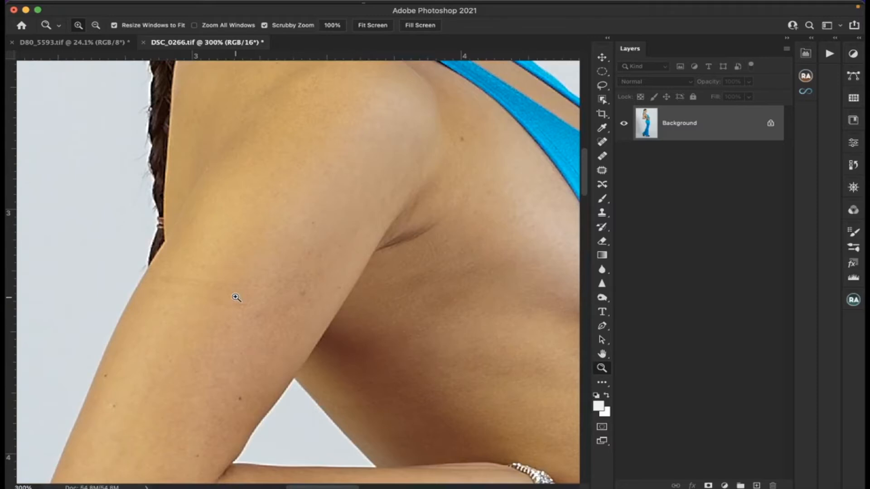
{"action": "scroll", "coordinate": [236, 297], "scroll_direction": "down", "scroll_amount": 3}
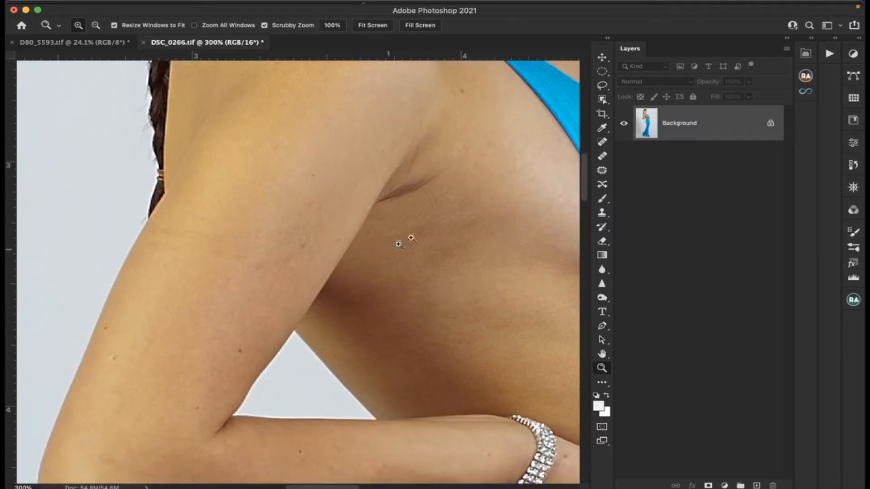
{"action": "scroll", "coordinate": [327, 230], "scroll_direction": "right", "scroll_amount": 2}
{"action": "scroll", "coordinate": [327, 230], "scroll_direction": "up", "scroll_amount": 1}
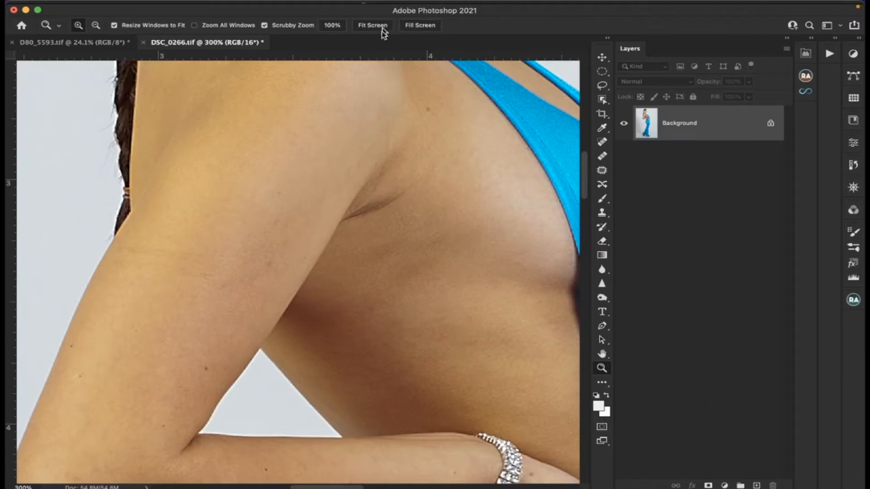
Inspect the hands, wrist, forehead and hairline closely for areas needing skin retouching.
{"action": "scroll", "coordinate": [424, 250], "scroll_direction": "up", "scroll_amount": 20}
{"action": "scroll", "coordinate": [425, 249], "scroll_direction": "down", "scroll_amount": 15}
{"action": "scroll", "coordinate": [424, 250], "scroll_direction": "up", "scroll_amount": 4}
{"action": "scroll", "coordinate": [424, 250], "scroll_direction": "down", "scroll_amount": 15}
{"action": "scroll", "coordinate": [424, 249], "scroll_direction": "up", "scroll_amount": 6}
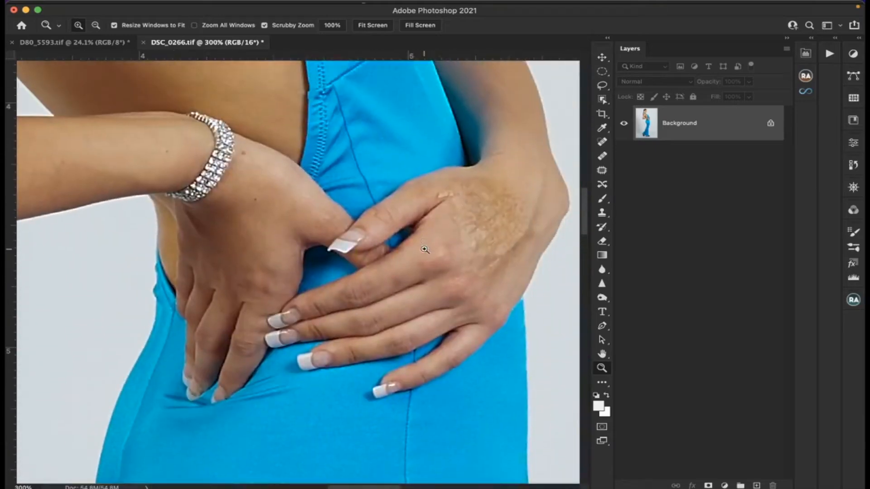
{"action": "scroll", "coordinate": [424, 250], "scroll_direction": "up", "scroll_amount": 20}
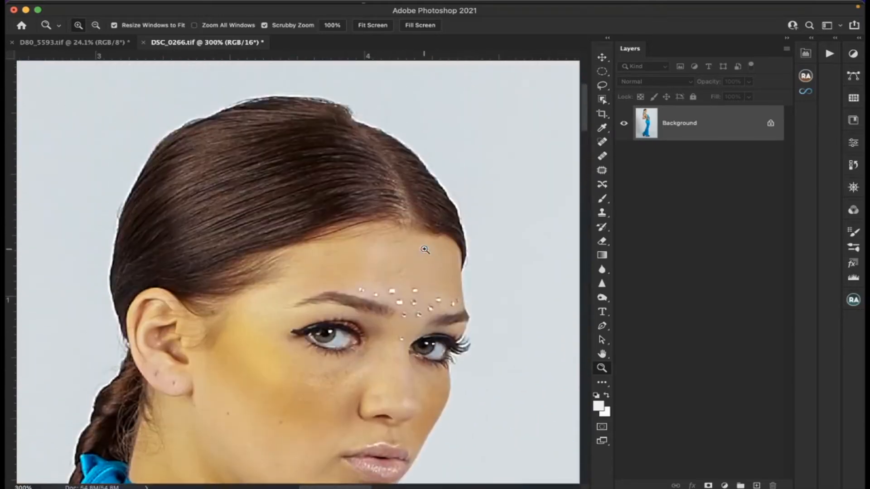
Examine the model's face, side of the torso, shoulder and hands again for skin flaws needing retouching.
{"action": "scroll", "coordinate": [425, 250], "scroll_direction": "down", "scroll_amount": 2}
{"action": "scroll", "coordinate": [424, 249], "scroll_direction": "right", "scroll_amount": 2}
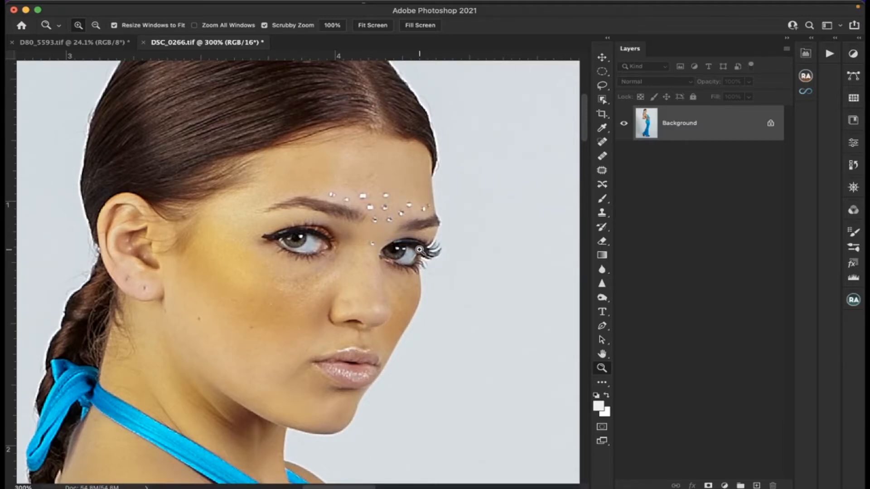
{"action": "scroll", "coordinate": [419, 250], "scroll_direction": "down", "scroll_amount": 20}
{"action": "scroll", "coordinate": [419, 249], "scroll_direction": "right", "scroll_amount": 5}
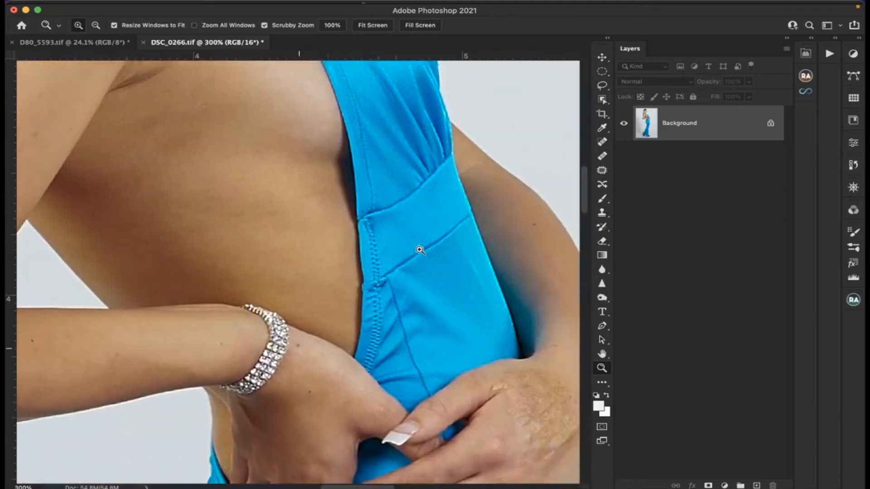
{"action": "scroll", "coordinate": [420, 250], "scroll_direction": "up", "scroll_amount": 10}
{"action": "scroll", "coordinate": [420, 250], "scroll_direction": "left", "scroll_amount": 5}
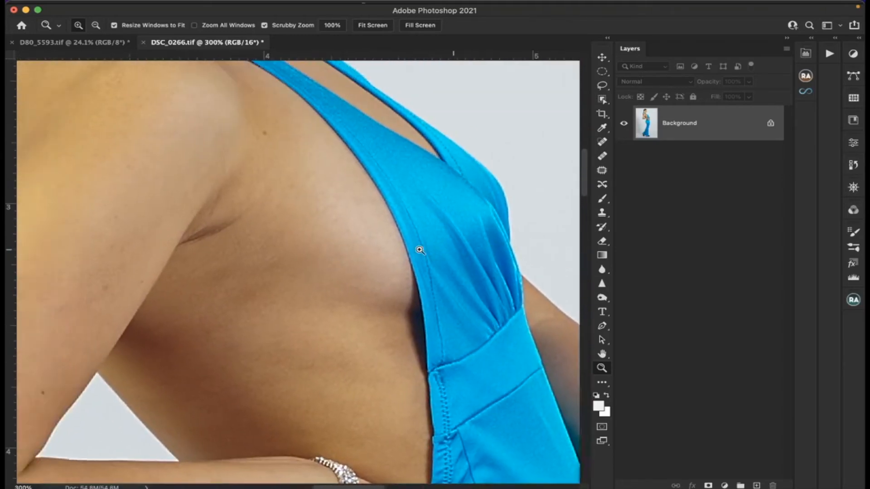
{"action": "scroll", "coordinate": [420, 249], "scroll_direction": "up", "scroll_amount": 15}
{"action": "scroll", "coordinate": [420, 250], "scroll_direction": "left", "scroll_amount": 5}
{"action": "scroll", "coordinate": [420, 250], "scroll_direction": "right", "scroll_amount": 2}
{"action": "scroll", "coordinate": [420, 250], "scroll_direction": "up", "scroll_amount": 2}
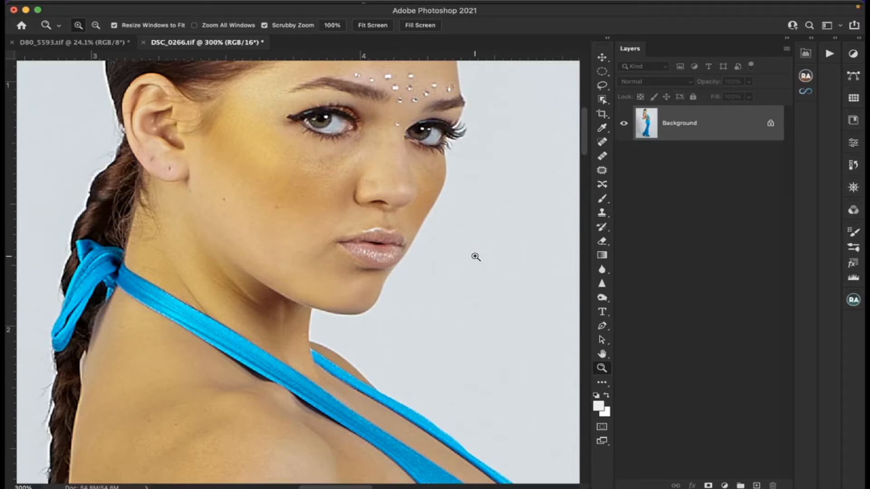
Duplicate the Background layer as a working copy for the retouching.
{"action": "scroll", "coordinate": [466, 287], "scroll_direction": "down", "scroll_amount": 4}
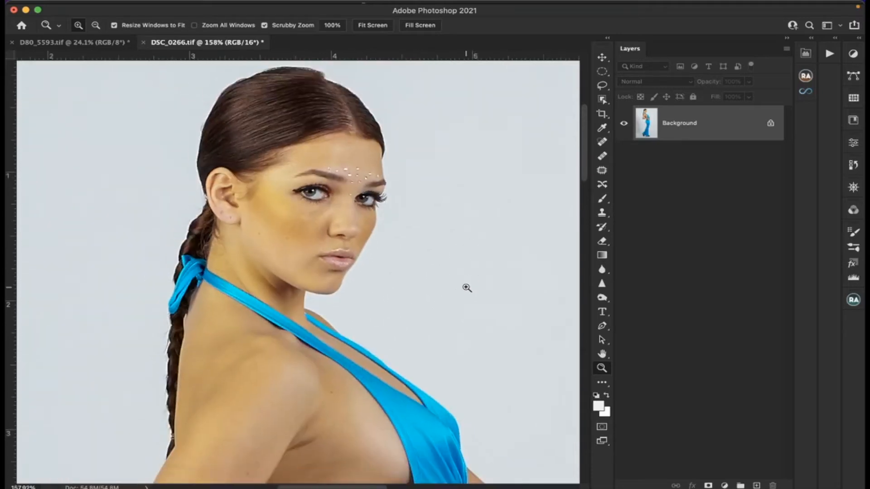
{"action": "scroll", "coordinate": [467, 287], "scroll_direction": "down", "scroll_amount": 2}
{"action": "scroll", "coordinate": [466, 287], "scroll_direction": "up", "scroll_amount": 2}
{"action": "scroll", "coordinate": [467, 288], "scroll_direction": "right", "scroll_amount": 1}
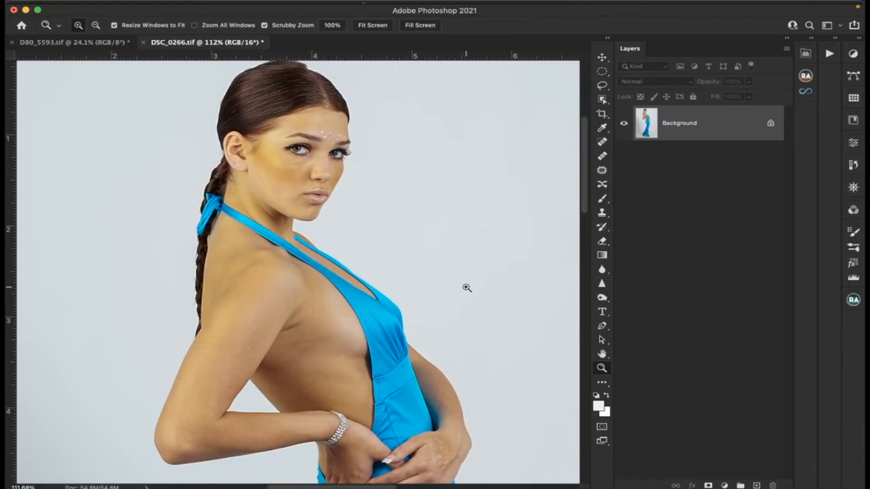
{"action": "scroll", "coordinate": [467, 288], "scroll_direction": "up", "scroll_amount": 3}
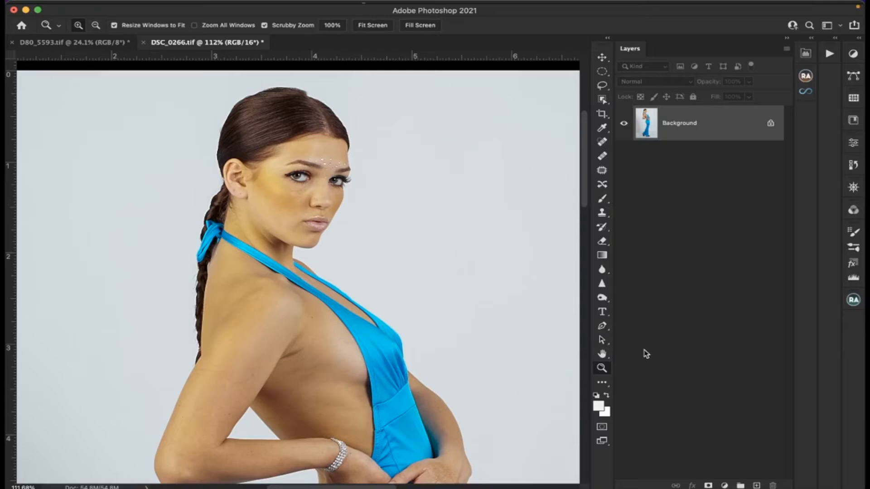
{"action": "key", "text": "super+j"}
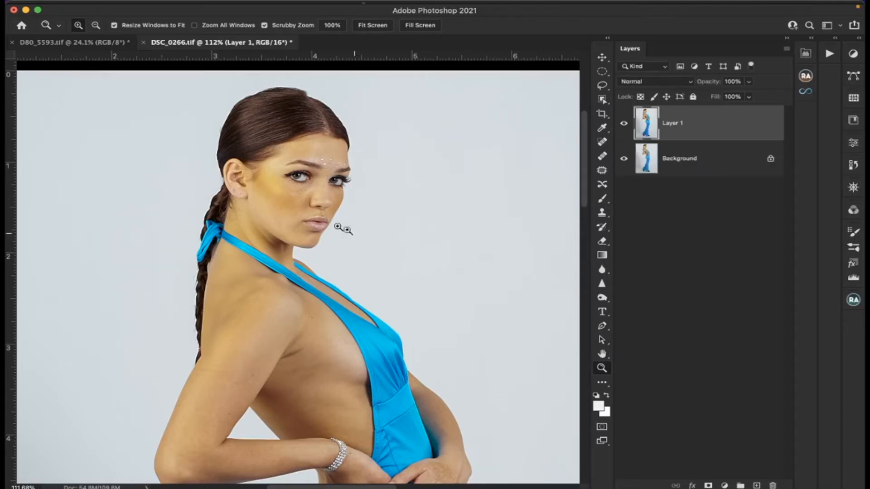
Set the Spot Healing Brush to size 7 and remove moles and blemishes on the cheek and below the near eye.
{"action": "left_click_drag", "start_coordinate": [284, 195], "coordinate": [284, 196]}
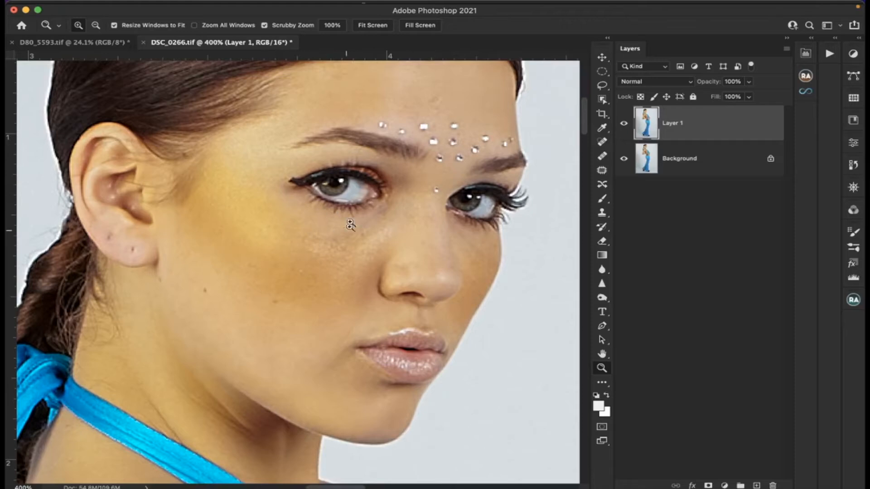
{"action": "left_click", "coordinate": [602, 142]}
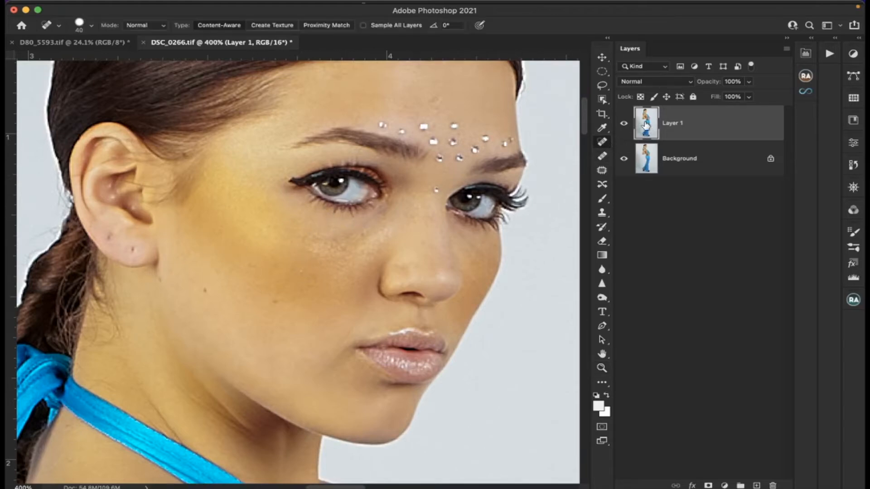
{"action": "key", "text": "bracketleft"}
{"action": "key", "text": "bracketleft"}
{"action": "key", "text": "bracketleft"}
{"action": "key", "text": "bracketleft"}
{"action": "key", "text": "bracketleft"}
{"action": "left_click", "coordinate": [324, 250]}
{"action": "left_click", "coordinate": [315, 252]}
Heal the remaining spots under the near eye, on the cheek and on the nose with the Spot Healing Brush.
{"action": "scroll", "coordinate": [355, 260], "scroll_direction": "up", "scroll_amount": 2}
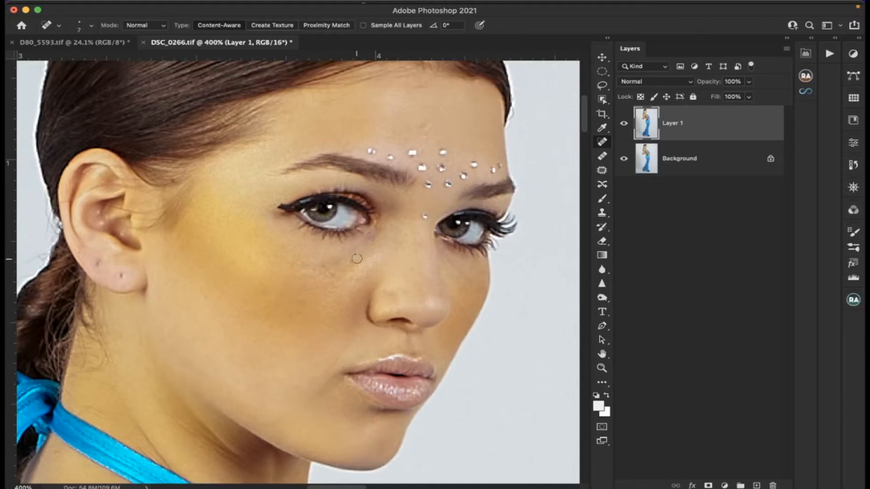
{"action": "left_click", "coordinate": [323, 264]}
{"action": "left_click", "coordinate": [315, 272]}
{"action": "left_click", "coordinate": [300, 262]}
{"action": "left_click", "coordinate": [275, 304]}
{"action": "left_click", "coordinate": [411, 269]}
Heal the forehead blemishes above and around the gems and below the hairline.
{"action": "scroll", "coordinate": [231, 196], "scroll_direction": "up", "scroll_amount": 3}
{"action": "scroll", "coordinate": [231, 196], "scroll_direction": "right", "scroll_amount": 3}
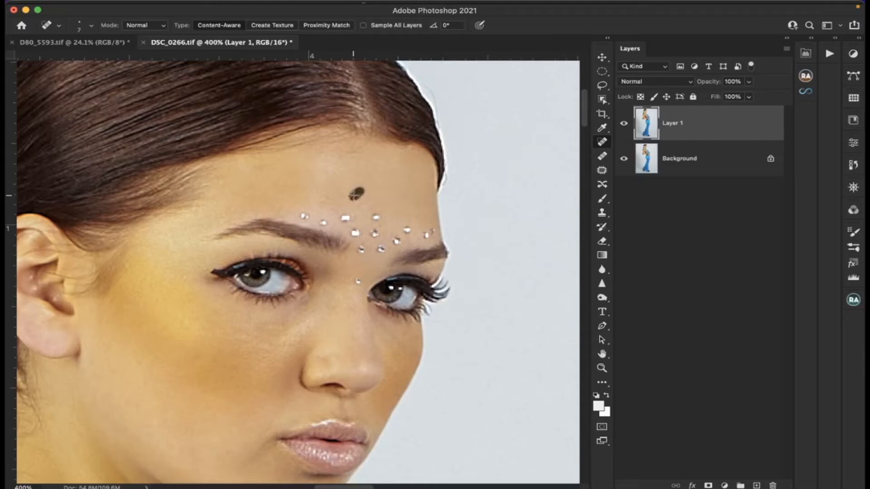
{"action": "left_click", "coordinate": [330, 201]}
{"action": "left_click_drag", "start_coordinate": [336, 208], "coordinate": [330, 210]}
{"action": "left_click", "coordinate": [356, 215]}
{"action": "left_click", "coordinate": [397, 212]}
{"action": "left_click_drag", "start_coordinate": [361, 146], "coordinate": [336, 152]}
Paint out the faint horizontal crease lines across the upper arm with the Spot Healing Brush.
{"action": "scroll", "coordinate": [341, 169], "scroll_direction": "left", "scroll_amount": 1}
{"action": "scroll", "coordinate": [341, 169], "scroll_direction": "down", "scroll_amount": 10}
{"action": "scroll", "coordinate": [341, 169], "scroll_direction": "left", "scroll_amount": 6}
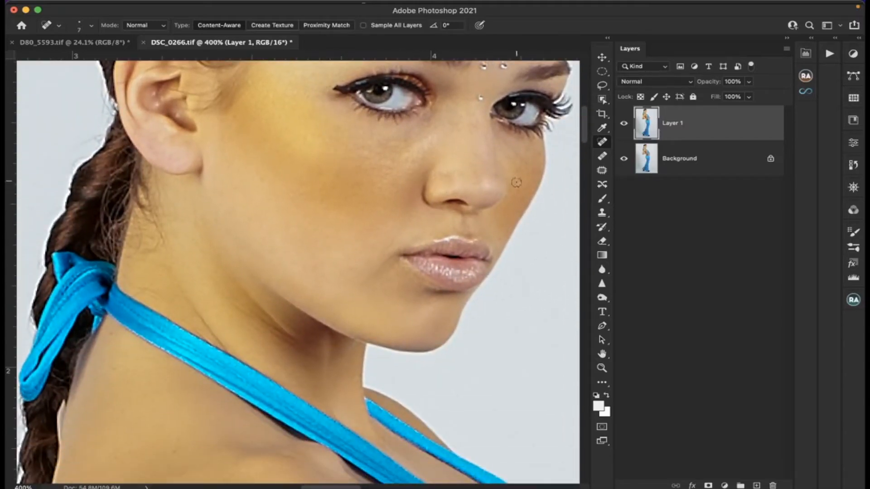
{"action": "scroll", "coordinate": [521, 185], "scroll_direction": "down", "scroll_amount": 1}
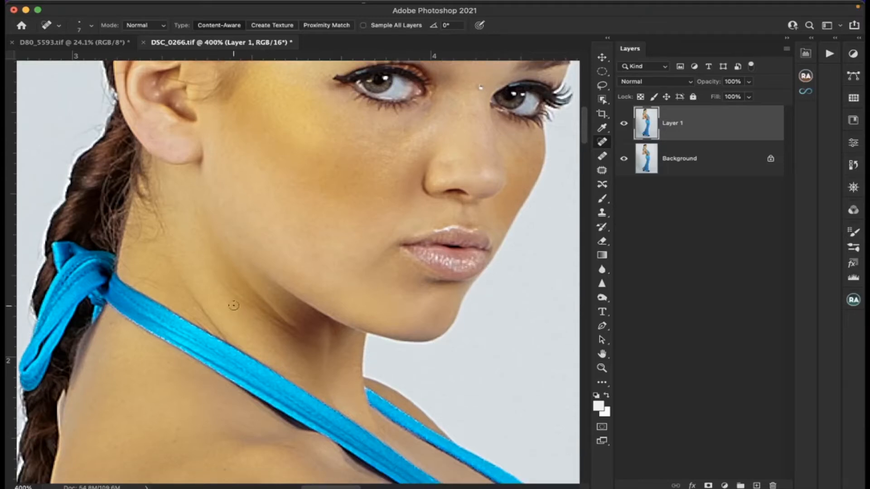
{"action": "scroll", "coordinate": [233, 306], "scroll_direction": "down", "scroll_amount": 20}
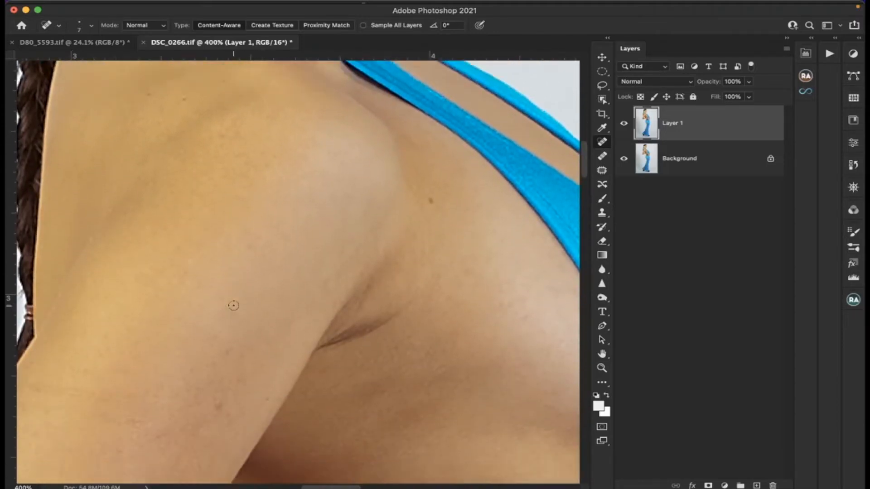
{"action": "scroll", "coordinate": [233, 306], "scroll_direction": "down", "scroll_amount": 1}
{"action": "scroll", "coordinate": [314, 273], "scroll_direction": "down", "scroll_amount": 2}
{"action": "scroll", "coordinate": [314, 273], "scroll_direction": "right", "scroll_amount": 2}
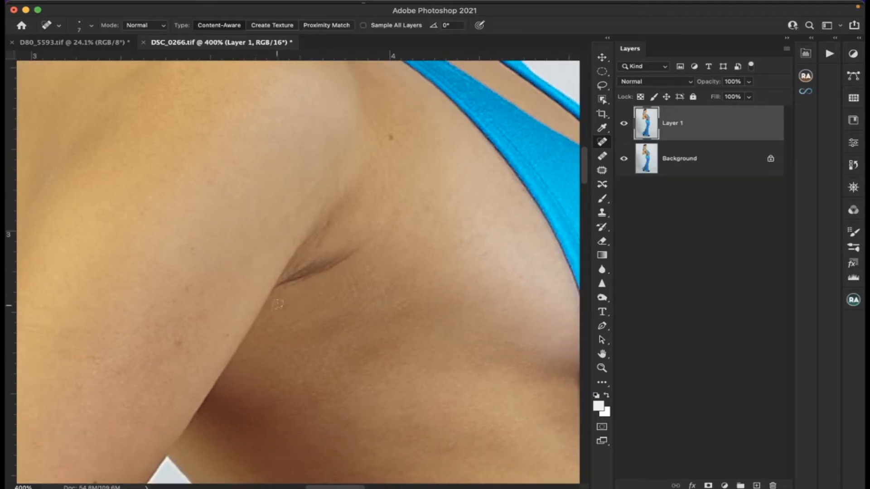
{"action": "scroll", "coordinate": [249, 303], "scroll_direction": "left", "scroll_amount": 6}
{"action": "scroll", "coordinate": [249, 303], "scroll_direction": "down", "scroll_amount": 1}
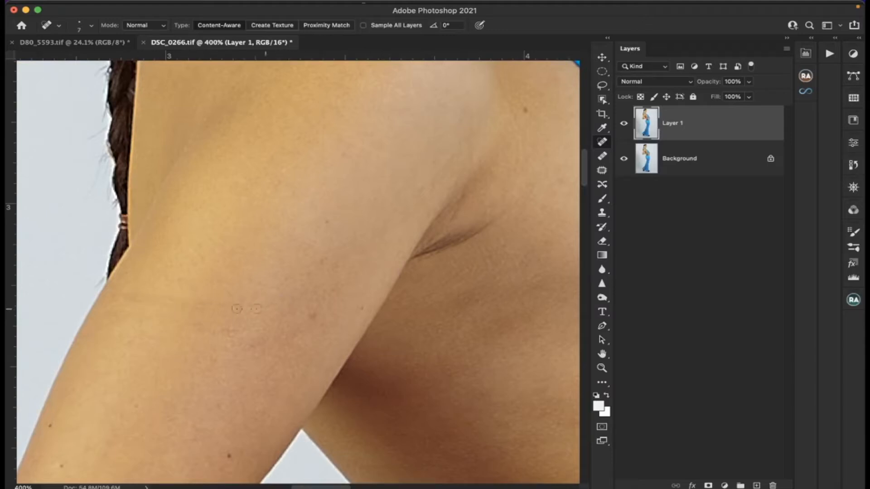
{"action": "left_click_drag", "start_coordinate": [261, 308], "coordinate": [118, 298]}
{"action": "left_click_drag", "start_coordinate": [232, 335], "coordinate": [199, 335]}
{"action": "left_click_drag", "start_coordinate": [149, 300], "coordinate": [113, 301]}
{"action": "left_click_drag", "start_coordinate": [226, 301], "coordinate": [172, 299]}
Remove the moles and dark spots on the upper arm, including those near its outer edge.
{"action": "scroll", "coordinate": [252, 296], "scroll_direction": "down", "scroll_amount": 3}
{"action": "scroll", "coordinate": [252, 297], "scroll_direction": "down", "scroll_amount": 1}
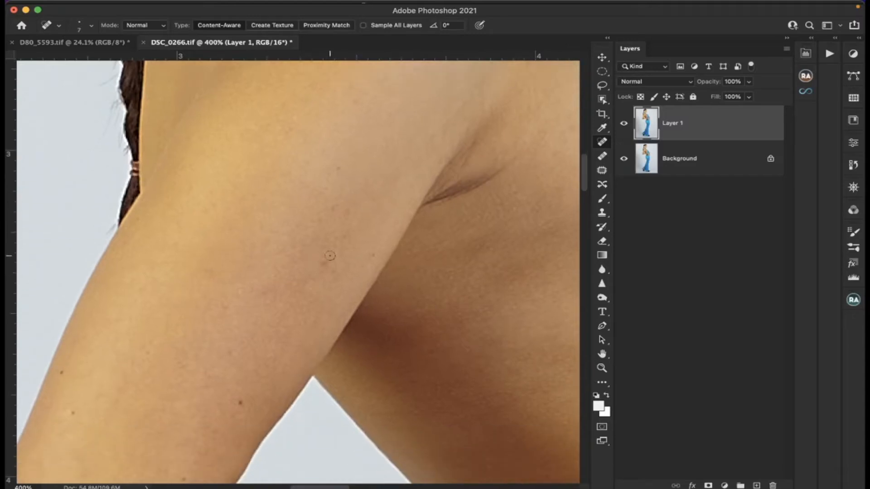
{"action": "left_click", "coordinate": [325, 257]}
{"action": "left_click", "coordinate": [331, 268]}
{"action": "left_click_drag", "start_coordinate": [328, 268], "coordinate": [319, 272]}
{"action": "left_click", "coordinate": [237, 404]}
{"action": "scroll", "coordinate": [190, 408], "scroll_direction": "left", "scroll_amount": 5}
{"action": "left_click", "coordinate": [195, 395]}
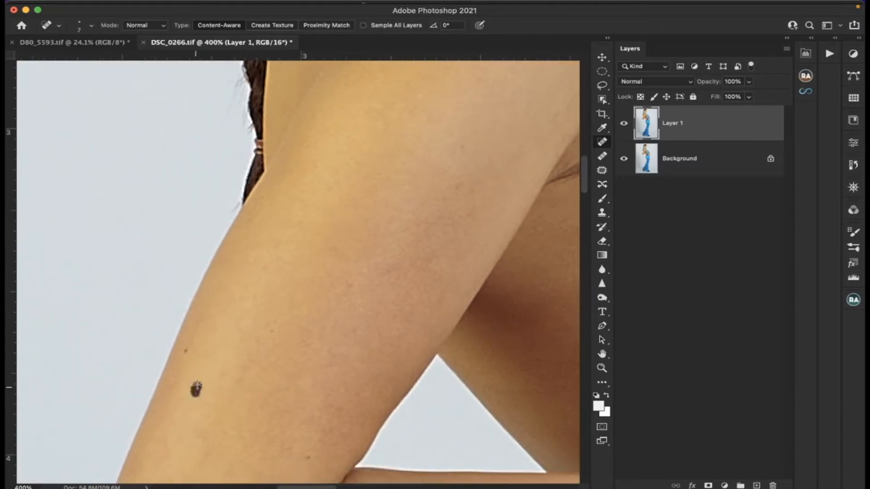
{"action": "left_click", "coordinate": [186, 350]}
Patch the armpit crease with smooth skin taken from just below it, and clear the selection.
{"action": "scroll", "coordinate": [233, 320], "scroll_direction": "right", "scroll_amount": 10}
{"action": "scroll", "coordinate": [232, 321], "scroll_direction": "up", "scroll_amount": 4}
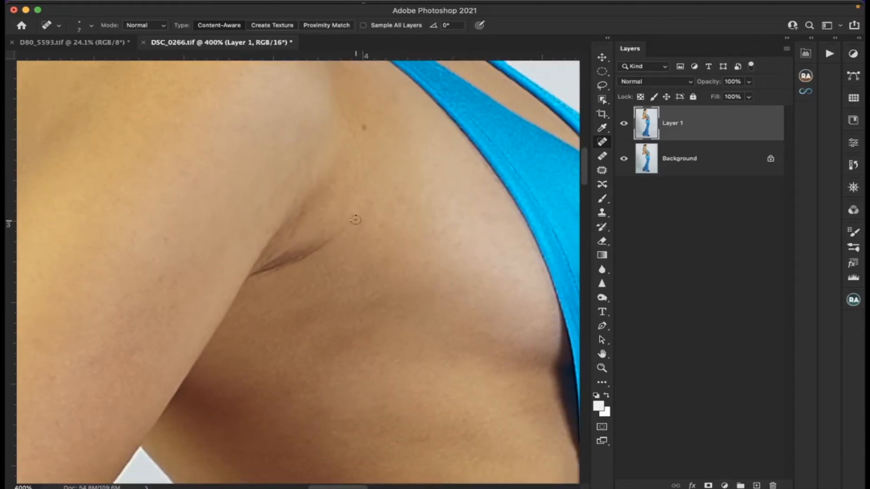
{"action": "left_click", "coordinate": [601, 170]}
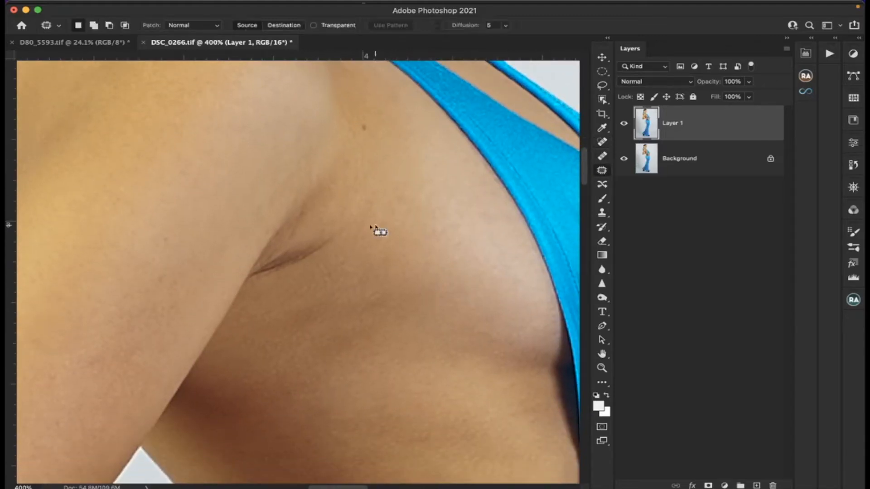
{"action": "mouse_move", "coordinate": [311, 205]}
{"action": "left_mouse_down"}
{"action": "mouse_move", "coordinate": [271, 243]}
{"action": "mouse_move", "coordinate": [247, 289]}
{"action": "mouse_move", "coordinate": [293, 285]}
{"action": "mouse_move", "coordinate": [355, 252]}
{"action": "mouse_move", "coordinate": [354, 210]}
{"action": "mouse_move", "coordinate": [326, 200]}
{"action": "left_mouse_up"}
{"action": "mouse_move", "coordinate": [327, 239]}
{"action": "left_mouse_down"}
{"action": "mouse_move", "coordinate": [317, 287]}
{"action": "mouse_move", "coordinate": [327, 307]}
{"action": "left_mouse_up"}
{"action": "key", "text": "super+d"}
Remove the moles near the inner elbow and on the forearm with the Spot Healing Brush.
{"action": "scroll", "coordinate": [331, 290], "scroll_direction": "down", "scroll_amount": 5}
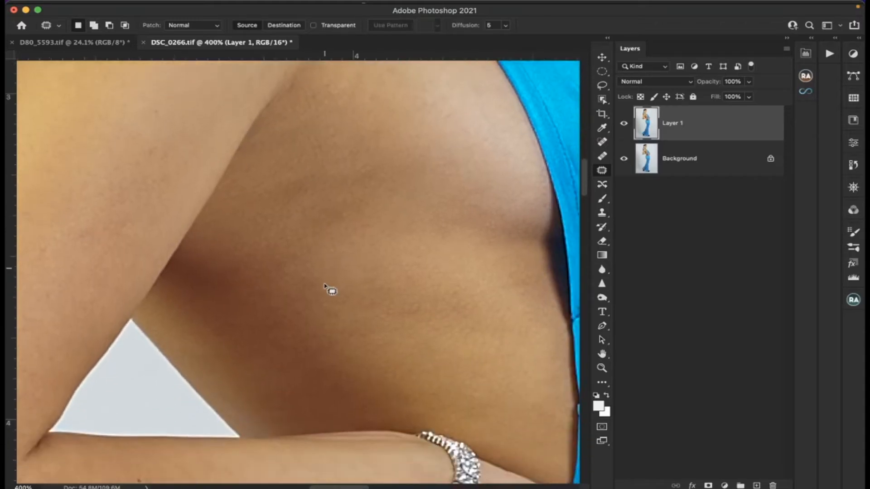
{"action": "scroll", "coordinate": [324, 287], "scroll_direction": "down", "scroll_amount": 7}
{"action": "scroll", "coordinate": [325, 288], "scroll_direction": "left", "scroll_amount": 4}
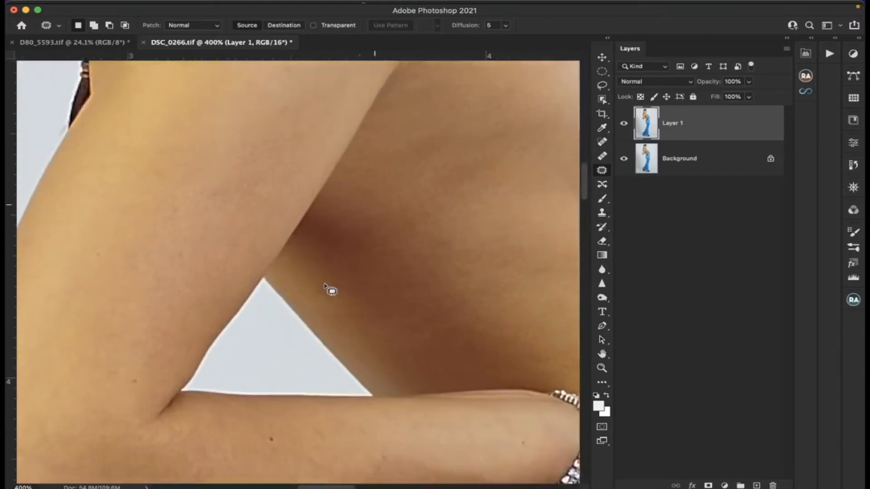
{"action": "left_click", "coordinate": [602, 143]}
{"action": "left_click_drag", "start_coordinate": [305, 288], "coordinate": [294, 292]}
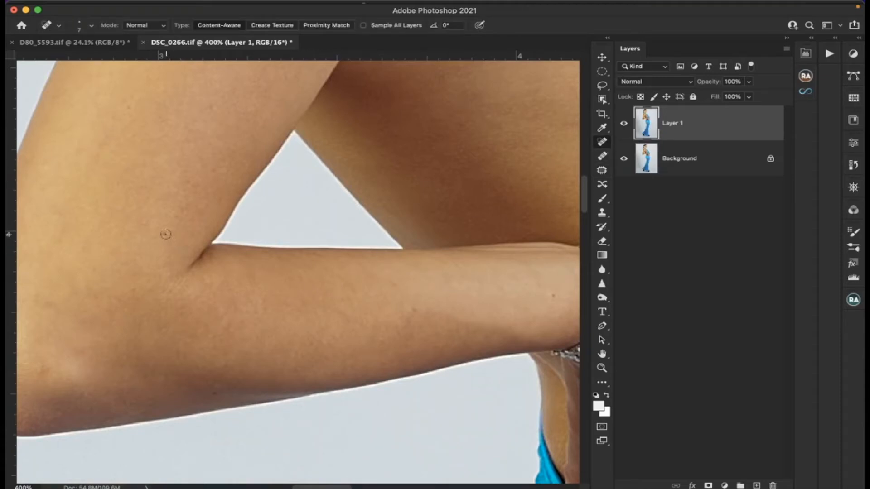
Heal the moles on the wrist and hand on both sides of the bracelet.
{"action": "scroll", "coordinate": [157, 233], "scroll_direction": "right", "scroll_amount": 12}
{"action": "scroll", "coordinate": [158, 233], "scroll_direction": "down", "scroll_amount": 1}
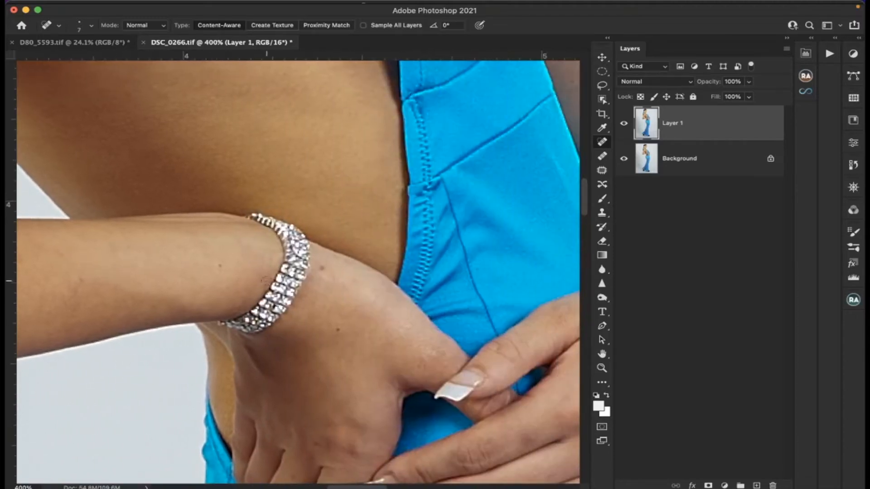
{"action": "left_click", "coordinate": [322, 269]}
{"action": "left_click", "coordinate": [222, 265]}
Heal the small mark on the other hand, between the wrist and the rough skin patch.
{"action": "scroll", "coordinate": [226, 267], "scroll_direction": "down", "scroll_amount": 5}
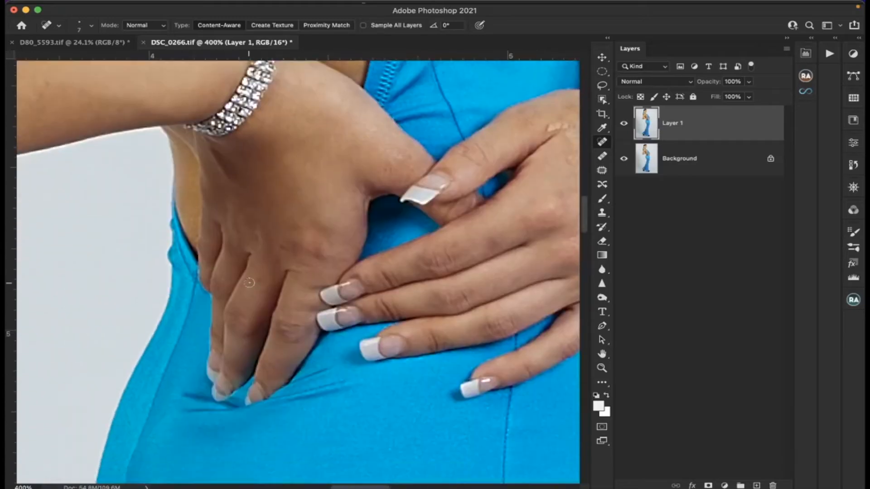
{"action": "scroll", "coordinate": [240, 276], "scroll_direction": "right", "scroll_amount": 6}
{"action": "scroll", "coordinate": [245, 278], "scroll_direction": "up", "scroll_amount": 4}
{"action": "scroll", "coordinate": [249, 282], "scroll_direction": "right", "scroll_amount": 5}
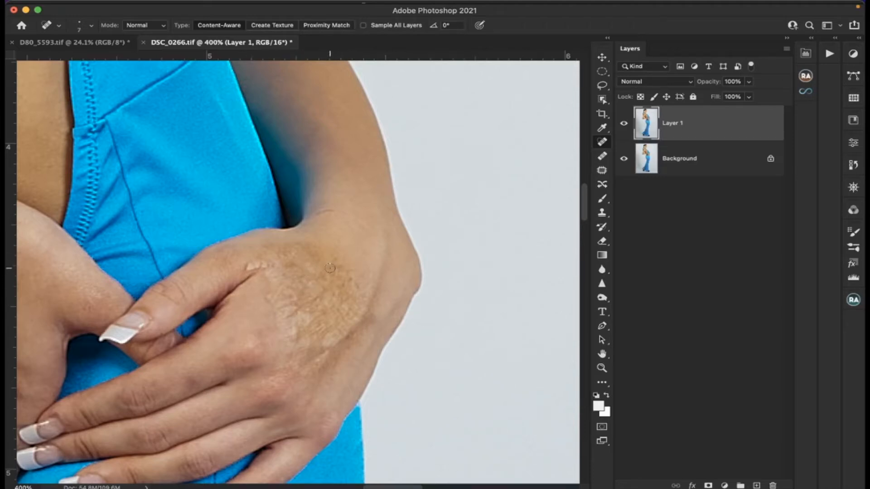
{"action": "left_click", "coordinate": [325, 243]}
Set the Clone Stamp to size 25 and clone smooth wrist skin onto the upper edge of the hand's rough patch.
{"action": "scroll", "coordinate": [338, 235], "scroll_direction": "up", "scroll_amount": 3}
{"action": "scroll", "coordinate": [338, 235], "scroll_direction": "right", "scroll_amount": 1}
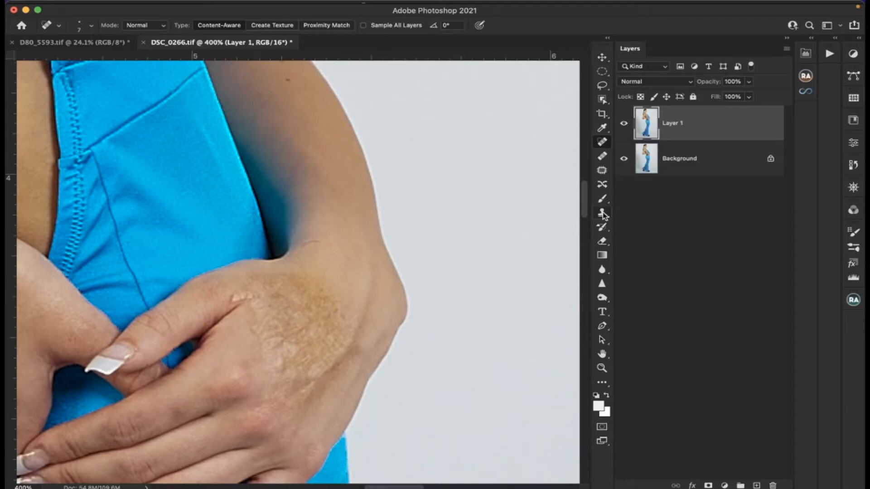
{"action": "left_click", "coordinate": [602, 213]}
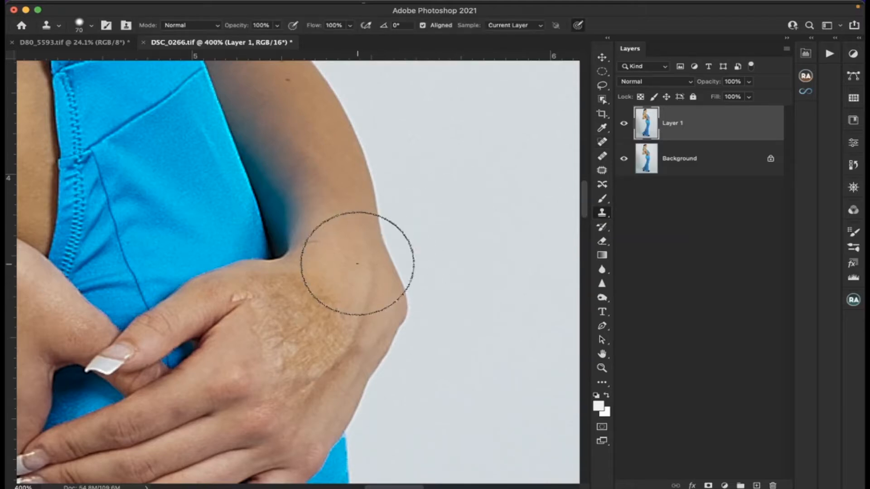
{"action": "key", "text": "bracketleft"}
{"action": "key", "text": "bracketleft"}
{"action": "key", "text": "bracketleft"}
{"action": "key", "text": "bracketleft"}
{"action": "key", "text": "bracketleft"}
{"action": "key", "text": "bracketleft"}
{"action": "key", "text": "bracketleft"}
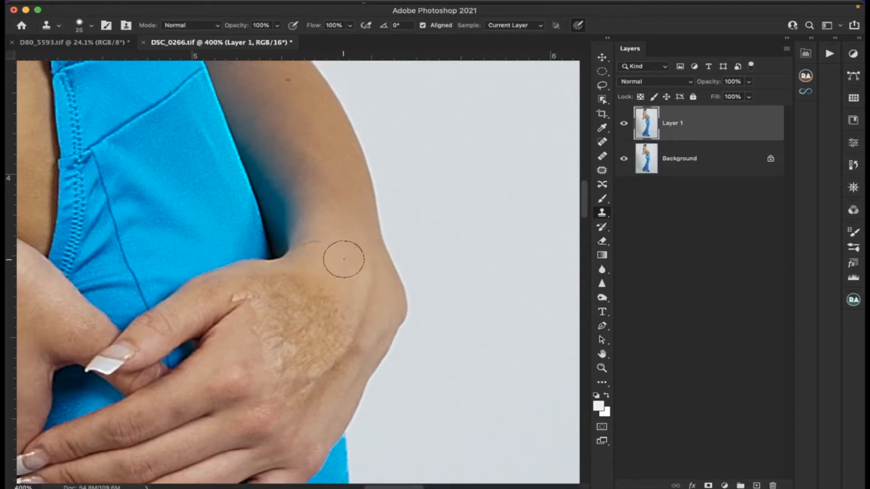
{"action": "left_click", "coordinate": [343, 259], "text": "alt"}
{"action": "mouse_move", "coordinate": [328, 277]}
{"action": "left_mouse_down"}
{"action": "mouse_move", "coordinate": [314, 288]}
{"action": "mouse_move", "coordinate": [301, 282]}
{"action": "left_mouse_up"}
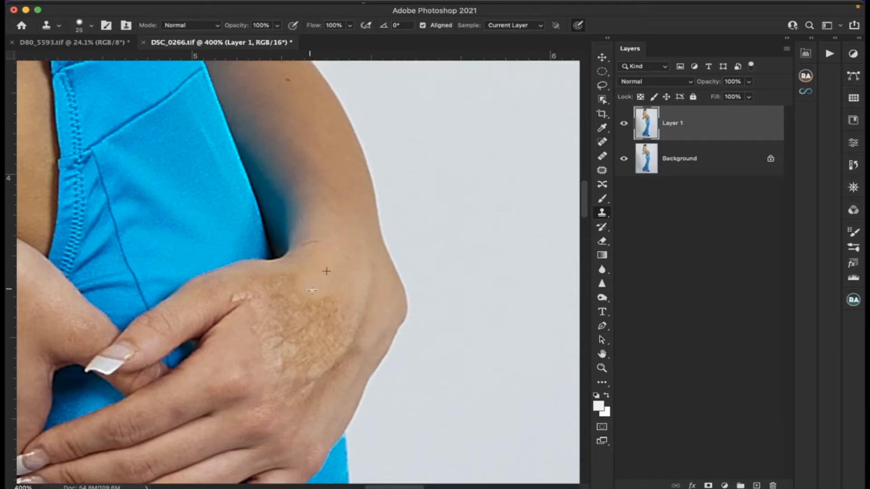
Lower the Clone Stamp's opacity to 66% and its flow to 38%.
{"action": "left_click", "coordinate": [277, 25]}
{"action": "left_click_drag", "start_coordinate": [275, 38], "coordinate": [259, 41]}
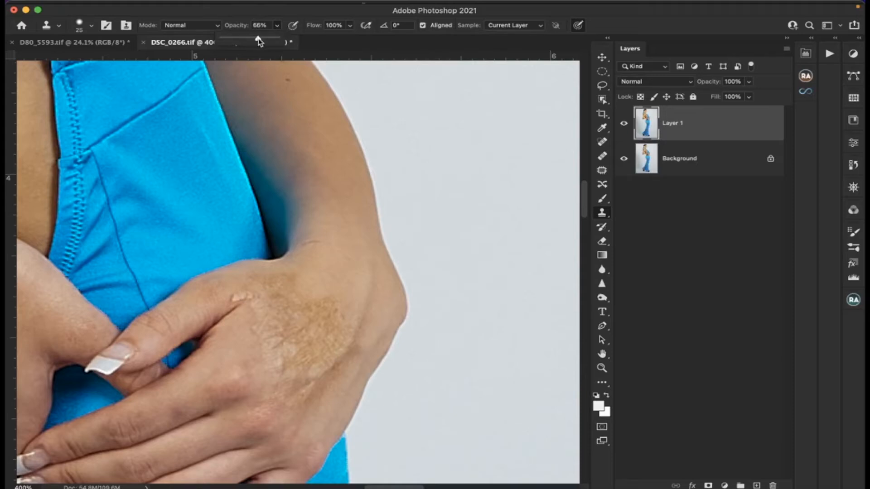
{"action": "left_click", "coordinate": [350, 26]}
{"action": "left_click_drag", "start_coordinate": [350, 38], "coordinate": [320, 40]}
Clone smooth skin over the upper and middle rough patch on the hand, reducing the brush to size 9 for the finer strokes.
{"action": "mouse_move", "coordinate": [332, 278]}
{"action": "left_mouse_down"}
{"action": "mouse_move", "coordinate": [340, 286]}
{"action": "mouse_move", "coordinate": [312, 308]}
{"action": "mouse_move", "coordinate": [325, 299]}
{"action": "left_mouse_up"}
{"action": "mouse_move", "coordinate": [325, 302]}
{"action": "left_mouse_down"}
{"action": "mouse_move", "coordinate": [305, 280]}
{"action": "mouse_move", "coordinate": [289, 293]}
{"action": "mouse_move", "coordinate": [319, 296]}
{"action": "mouse_move", "coordinate": [320, 316]}
{"action": "mouse_move", "coordinate": [334, 297]}
{"action": "mouse_move", "coordinate": [336, 322]}
{"action": "mouse_move", "coordinate": [334, 304]}
{"action": "mouse_move", "coordinate": [334, 321]}
{"action": "mouse_move", "coordinate": [307, 323]}
{"action": "left_mouse_up"}
{"action": "left_click", "coordinate": [318, 281], "text": "alt"}
{"action": "left_click", "coordinate": [336, 276], "text": "alt"}
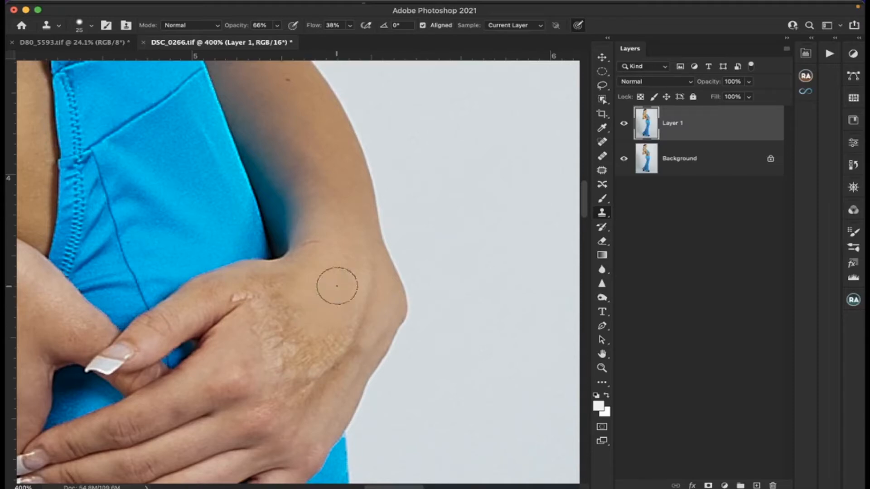
{"action": "key", "text": "bracketleft"}
{"action": "key", "text": "bracketleft"}
{"action": "key", "text": "bracketleft"}
{"action": "mouse_move", "coordinate": [337, 295]}
{"action": "left_mouse_down"}
{"action": "mouse_move", "coordinate": [310, 312]}
{"action": "mouse_move", "coordinate": [293, 304]}
{"action": "mouse_move", "coordinate": [290, 316]}
{"action": "mouse_move", "coordinate": [303, 315]}
{"action": "mouse_move", "coordinate": [277, 292]}
{"action": "mouse_move", "coordinate": [293, 277]}
{"action": "mouse_move", "coordinate": [261, 286]}
{"action": "mouse_move", "coordinate": [291, 284]}
{"action": "mouse_move", "coordinate": [240, 274]}
{"action": "left_mouse_up"}
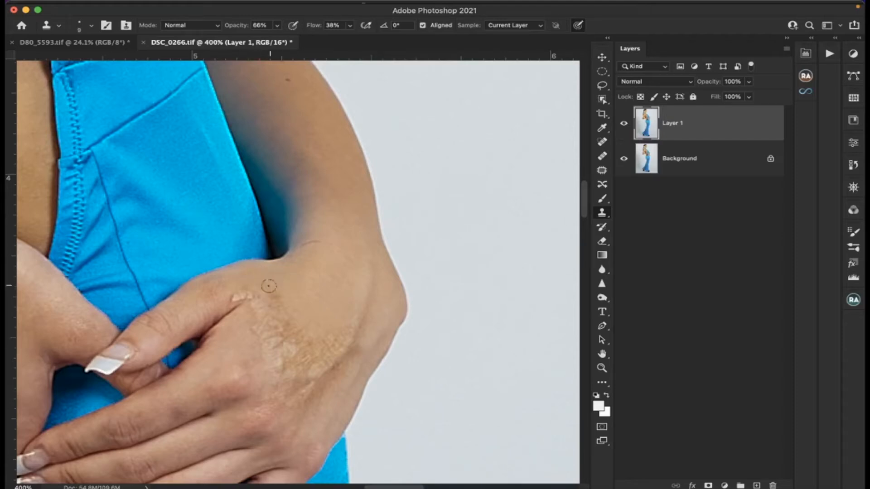
Clone resampled smooth skin over the rough texture at the base of the thumb and the patch's inner edge.
{"action": "left_click", "coordinate": [265, 276], "text": "alt"}
{"action": "mouse_move", "coordinate": [262, 281]}
{"action": "left_mouse_down"}
{"action": "mouse_move", "coordinate": [236, 298]}
{"action": "mouse_move", "coordinate": [267, 286]}
{"action": "mouse_move", "coordinate": [300, 289]}
{"action": "mouse_move", "coordinate": [272, 300]}
{"action": "mouse_move", "coordinate": [283, 310]}
{"action": "mouse_move", "coordinate": [320, 283]}
{"action": "mouse_move", "coordinate": [276, 299]}
{"action": "left_mouse_up"}
{"action": "left_click", "coordinate": [235, 297], "text": "alt"}
{"action": "left_click", "coordinate": [326, 289], "text": "alt"}
{"action": "left_click", "coordinate": [320, 283], "text": "alt"}
{"action": "mouse_move", "coordinate": [275, 317]}
{"action": "left_mouse_down"}
{"action": "mouse_move", "coordinate": [248, 330]}
{"action": "mouse_move", "coordinate": [282, 306]}
{"action": "mouse_move", "coordinate": [258, 315]}
{"action": "mouse_move", "coordinate": [272, 303]}
{"action": "left_mouse_up"}
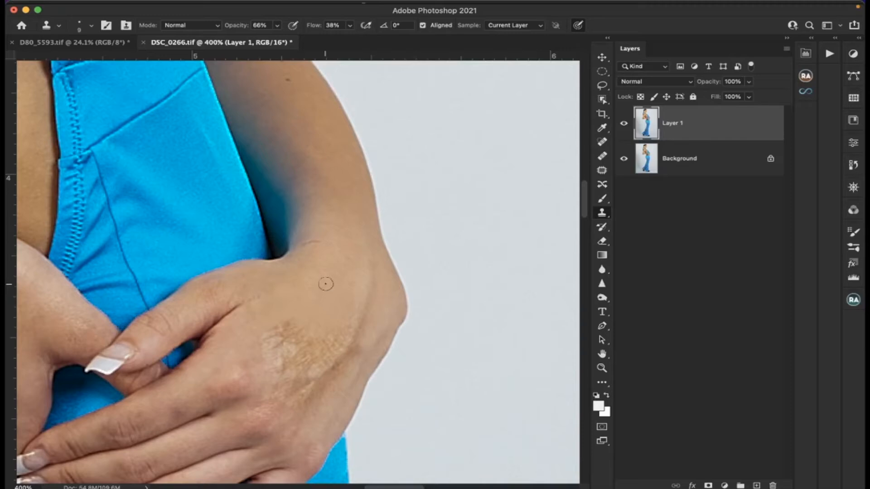
Clone smooth skin from the back of the hand over the inner and upper parts of the remaining rough patch, resampling between strokes.
{"action": "left_click", "coordinate": [325, 284], "text": "alt"}
{"action": "scroll", "coordinate": [326, 285], "scroll_direction": "down", "scroll_amount": 1}
{"action": "left_click_drag", "start_coordinate": [297, 298], "coordinate": [258, 326]}
{"action": "left_click_drag", "start_coordinate": [293, 304], "coordinate": [269, 321]}
{"action": "left_click_drag", "start_coordinate": [293, 307], "coordinate": [264, 324]}
{"action": "mouse_move", "coordinate": [317, 305]}
{"action": "left_mouse_down"}
{"action": "mouse_move", "coordinate": [269, 333]}
{"action": "mouse_move", "coordinate": [298, 311]}
{"action": "mouse_move", "coordinate": [267, 327]}
{"action": "mouse_move", "coordinate": [266, 306]}
{"action": "left_mouse_up"}
{"action": "left_click", "coordinate": [286, 274], "text": "alt"}
{"action": "mouse_move", "coordinate": [326, 299]}
{"action": "left_mouse_down"}
{"action": "mouse_move", "coordinate": [271, 344]}
{"action": "mouse_move", "coordinate": [292, 324]}
{"action": "mouse_move", "coordinate": [273, 330]}
{"action": "mouse_move", "coordinate": [298, 309]}
{"action": "left_mouse_up"}
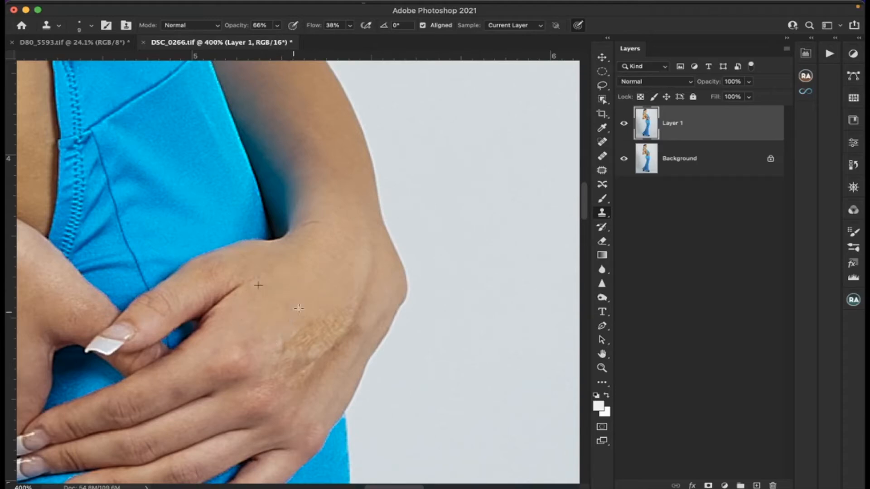
Resample smooth skin above the rough patch and clone it over the patch's remaining lower and outer texture.
{"action": "left_click", "coordinate": [326, 267], "text": "alt"}
{"action": "mouse_move", "coordinate": [337, 293]}
{"action": "left_mouse_down"}
{"action": "mouse_move", "coordinate": [337, 314]}
{"action": "mouse_move", "coordinate": [273, 348]}
{"action": "mouse_move", "coordinate": [312, 335]}
{"action": "mouse_move", "coordinate": [340, 310]}
{"action": "mouse_move", "coordinate": [309, 343]}
{"action": "mouse_move", "coordinate": [317, 339]}
{"action": "mouse_move", "coordinate": [287, 354]}
{"action": "mouse_move", "coordinate": [298, 341]}
{"action": "mouse_move", "coordinate": [282, 357]}
{"action": "mouse_move", "coordinate": [289, 364]}
{"action": "mouse_move", "coordinate": [275, 347]}
{"action": "left_mouse_up"}
{"action": "mouse_move", "coordinate": [345, 311]}
{"action": "left_mouse_down"}
{"action": "mouse_move", "coordinate": [334, 331]}
{"action": "mouse_move", "coordinate": [277, 368]}
{"action": "mouse_move", "coordinate": [312, 331]}
{"action": "mouse_move", "coordinate": [294, 332]}
{"action": "left_mouse_up"}
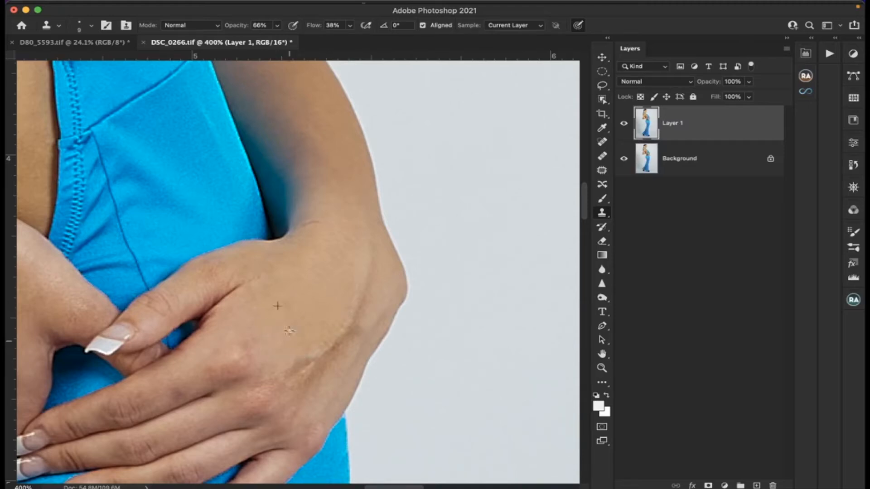
Clone smooth skin along the dark crease at the former patch's outer edge and down toward the knuckles.
{"action": "scroll", "coordinate": [299, 333], "scroll_direction": "down", "scroll_amount": 3}
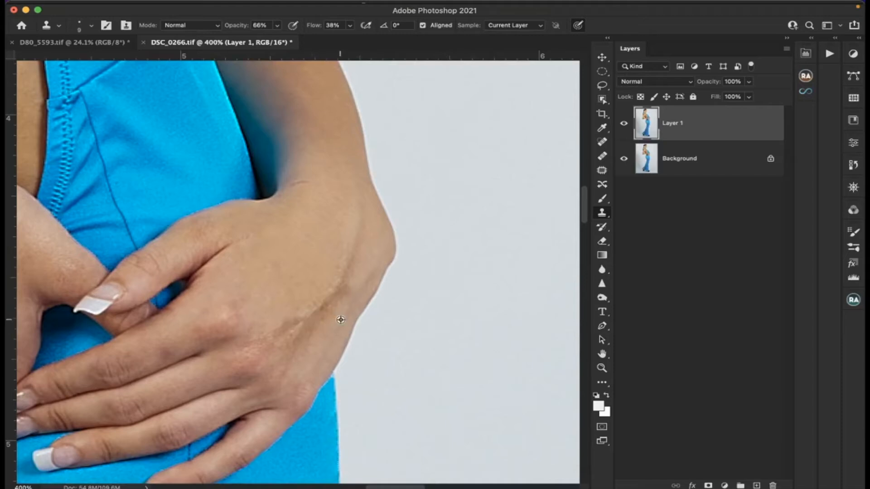
{"action": "left_click_drag", "start_coordinate": [350, 292], "coordinate": [311, 332]}
{"action": "left_click_drag", "start_coordinate": [334, 299], "coordinate": [349, 278]}
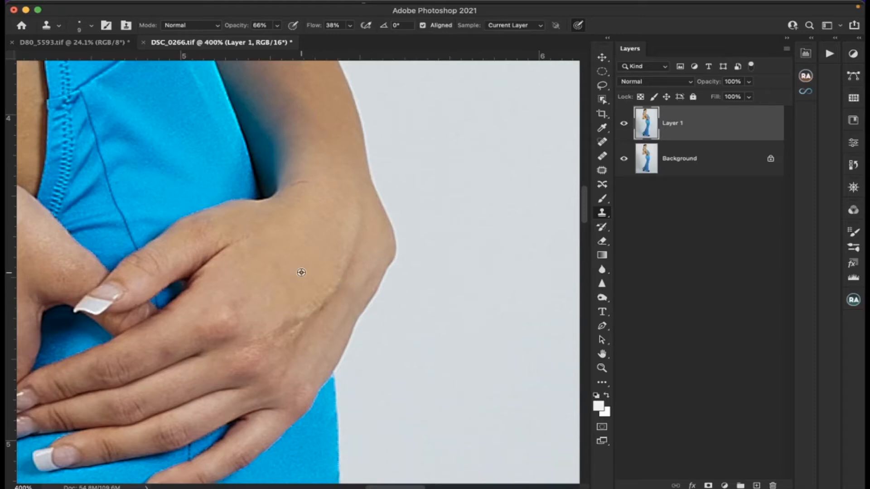
{"action": "mouse_move", "coordinate": [307, 294]}
{"action": "left_mouse_down"}
{"action": "mouse_move", "coordinate": [280, 332]}
{"action": "mouse_move", "coordinate": [320, 296]}
{"action": "mouse_move", "coordinate": [299, 320]}
{"action": "mouse_move", "coordinate": [323, 302]}
{"action": "mouse_move", "coordinate": [299, 336]}
{"action": "mouse_move", "coordinate": [291, 317]}
{"action": "mouse_move", "coordinate": [298, 344]}
{"action": "mouse_move", "coordinate": [288, 338]}
{"action": "mouse_move", "coordinate": [317, 313]}
{"action": "left_mouse_up"}
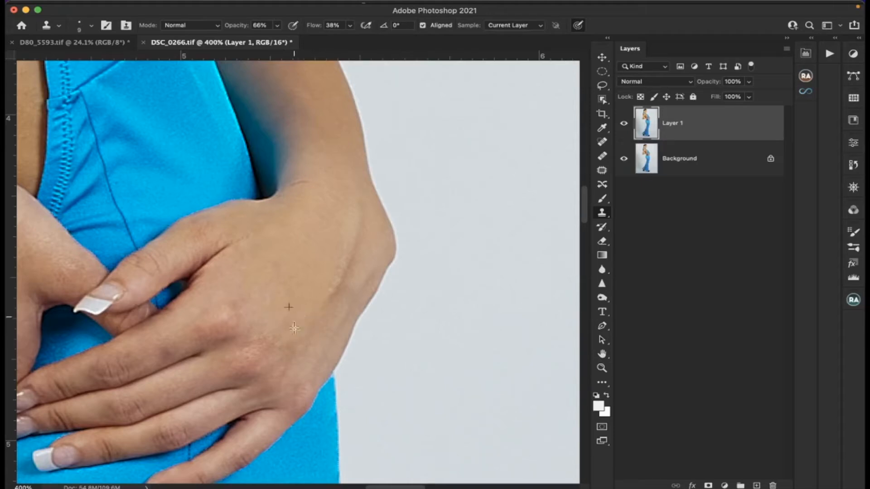
{"action": "mouse_move", "coordinate": [280, 347]}
{"action": "left_mouse_down"}
{"action": "mouse_move", "coordinate": [249, 339]}
{"action": "mouse_move", "coordinate": [259, 333]}
{"action": "mouse_move", "coordinate": [241, 343]}
{"action": "mouse_move", "coordinate": [260, 334]}
{"action": "left_mouse_up"}
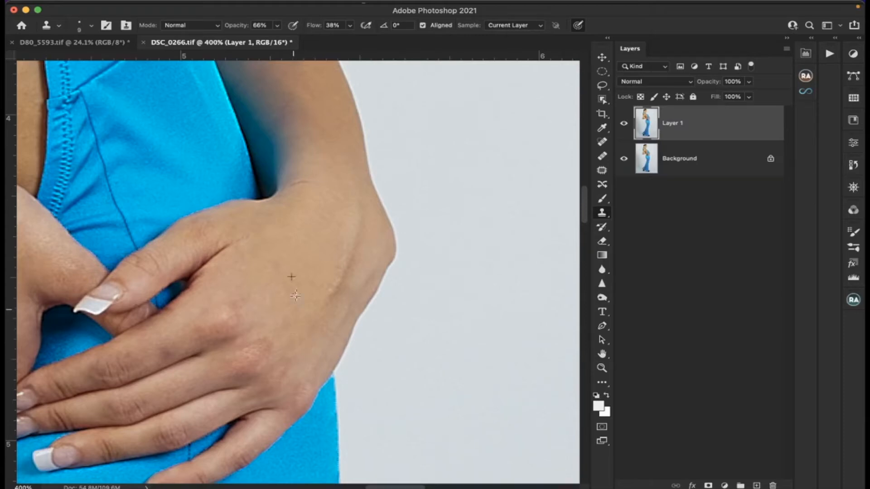
{"action": "scroll", "coordinate": [296, 299], "scroll_direction": "down", "scroll_amount": 3}
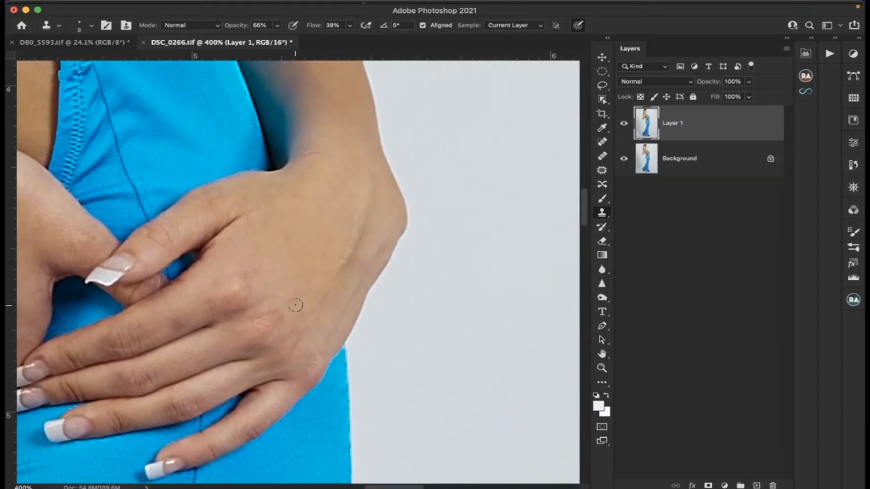
{"action": "scroll", "coordinate": [296, 305], "scroll_direction": "left", "scroll_amount": 10}
{"action": "scroll", "coordinate": [295, 305], "scroll_direction": "up", "scroll_amount": 3}
{"action": "scroll", "coordinate": [296, 305], "scroll_direction": "left", "scroll_amount": 4}
{"action": "scroll", "coordinate": [296, 305], "scroll_direction": "up", "scroll_amount": 4}
{"action": "scroll", "coordinate": [295, 305], "scroll_direction": "right", "scroll_amount": 15}
{"action": "scroll", "coordinate": [295, 305], "scroll_direction": "down", "scroll_amount": 5}
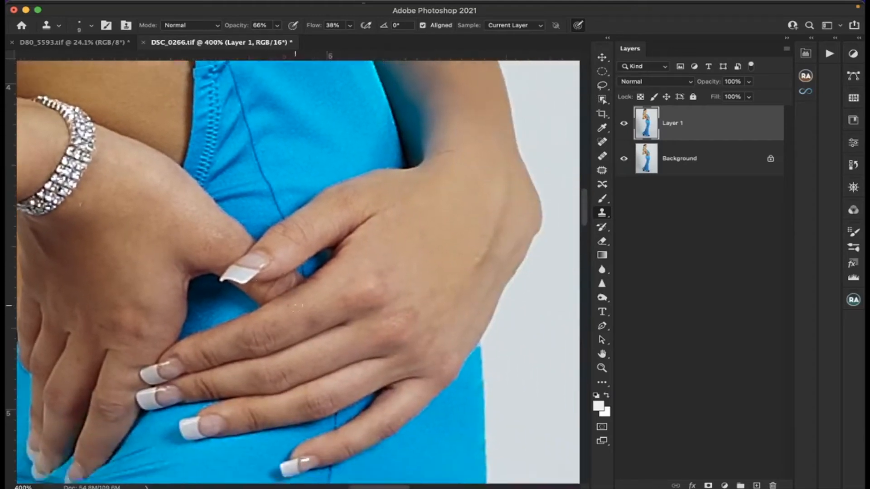
Remove the small dark mole on the forearm beside the blue dress with the Spot Healing Brush.
{"action": "scroll", "coordinate": [295, 305], "scroll_direction": "up", "scroll_amount": 18}
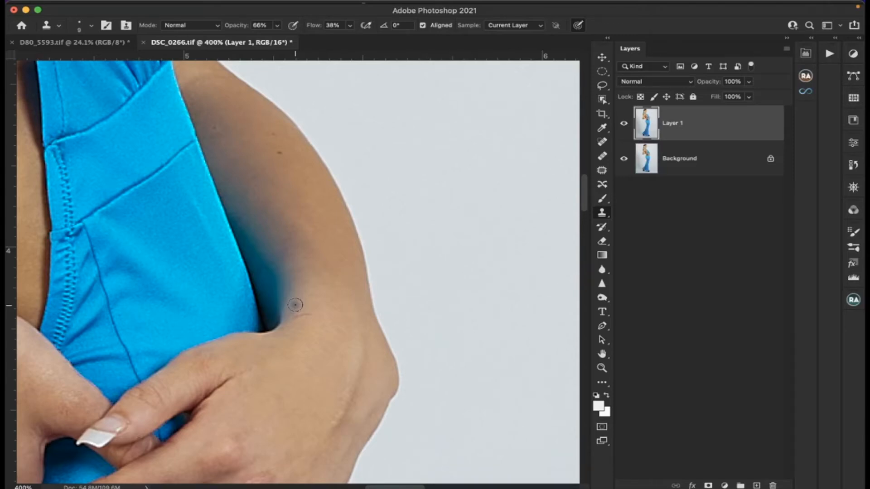
{"action": "scroll", "coordinate": [296, 305], "scroll_direction": "left", "scroll_amount": 4}
{"action": "scroll", "coordinate": [296, 305], "scroll_direction": "up", "scroll_amount": 6}
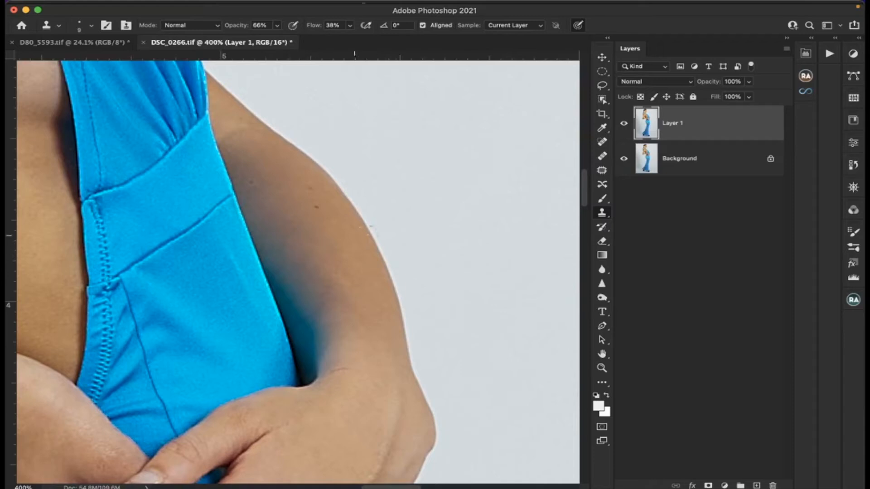
{"action": "left_click", "coordinate": [602, 142]}
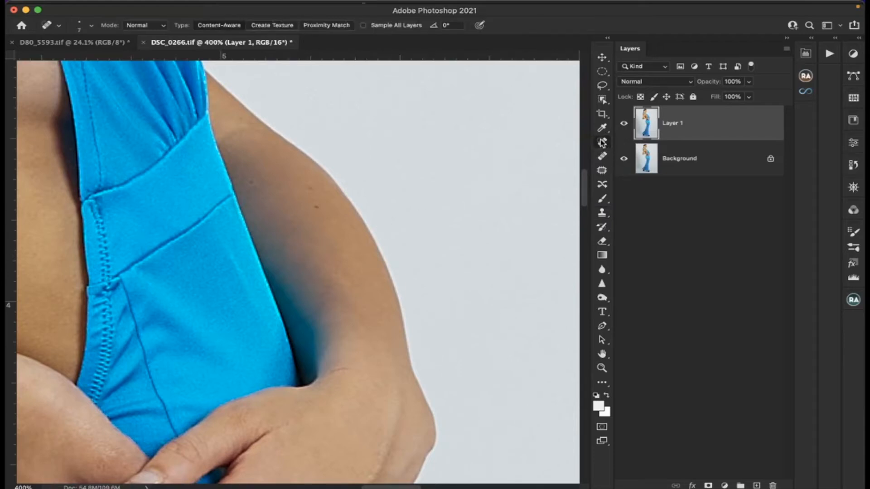
{"action": "left_click_drag", "start_coordinate": [319, 209], "coordinate": [297, 188]}
Compare the retouched back of the hand with the original by hiding and showing Layer 1.
{"action": "scroll", "coordinate": [277, 183], "scroll_direction": "left", "scroll_amount": 10}
{"action": "scroll", "coordinate": [277, 183], "scroll_direction": "up", "scroll_amount": 2}
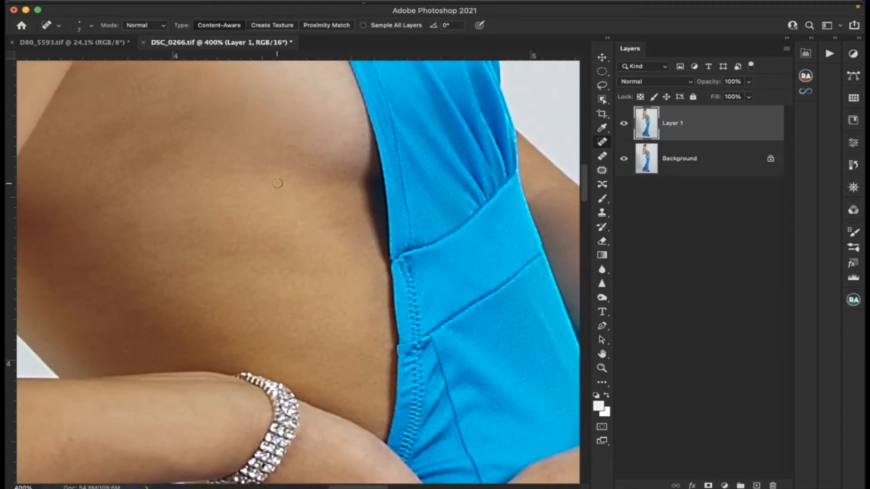
{"action": "scroll", "coordinate": [278, 183], "scroll_direction": "down", "scroll_amount": 10}
{"action": "scroll", "coordinate": [277, 183], "scroll_direction": "right", "scroll_amount": 7}
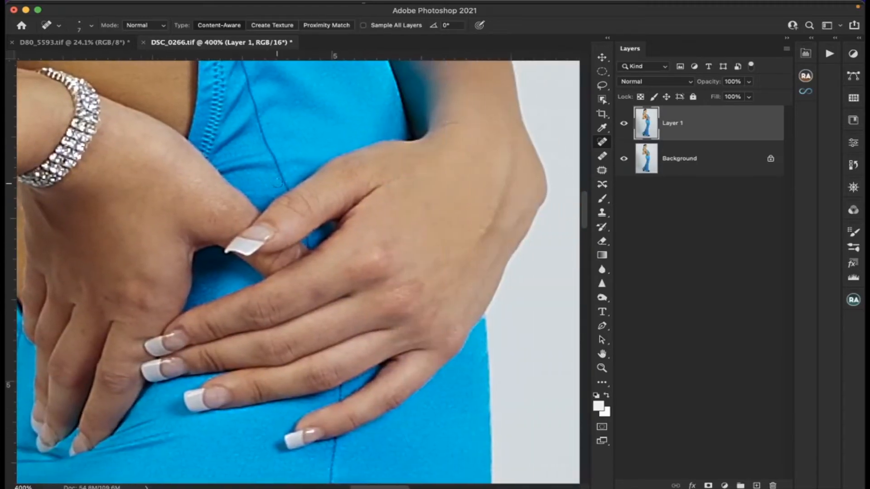
{"action": "scroll", "coordinate": [277, 183], "scroll_direction": "right", "scroll_amount": 5}
{"action": "scroll", "coordinate": [278, 183], "scroll_direction": "up", "scroll_amount": 2}
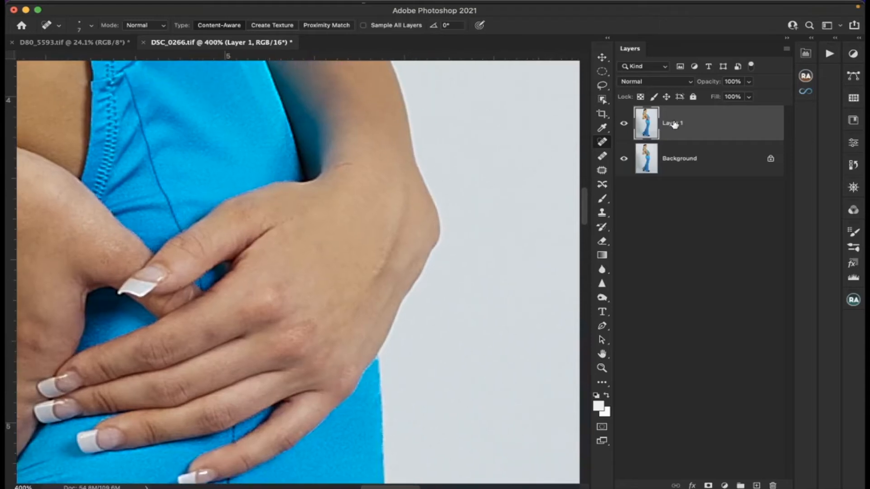
{"action": "left_click", "coordinate": [624, 125]}
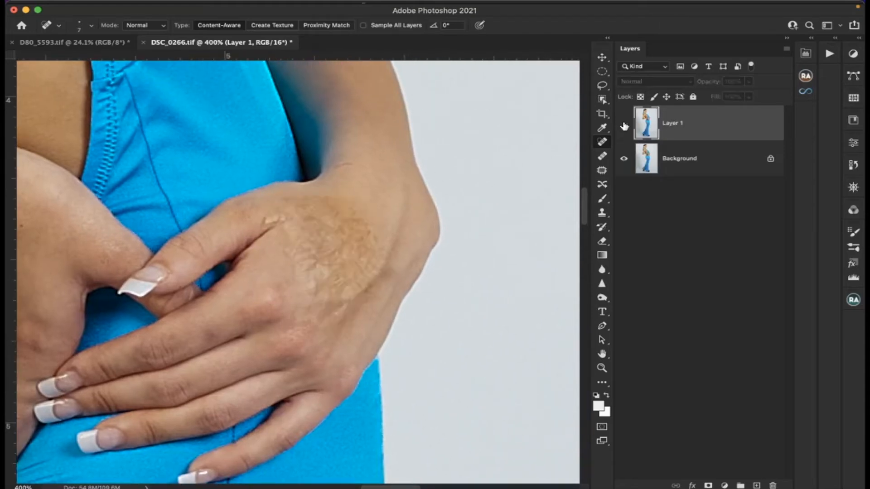
{"action": "left_click", "coordinate": [624, 125]}
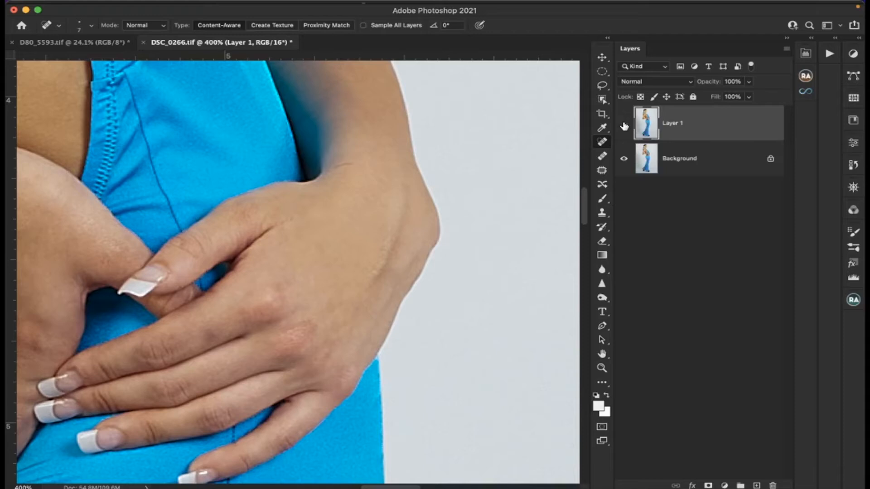
{"action": "left_click", "coordinate": [623, 125]}
{"action": "left_click", "coordinate": [624, 125]}
Review the overall retouch on the full figure, from the whole image to the upper body at 66.7%.
{"action": "key", "text": "super+0"}
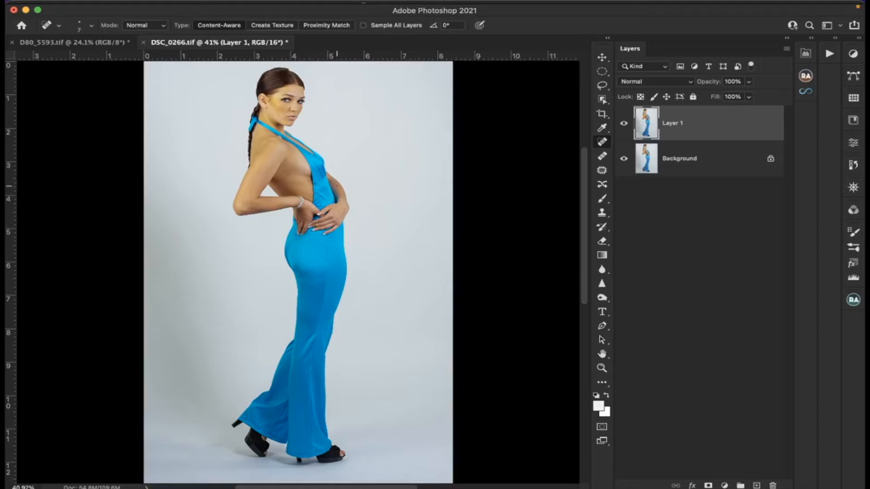
{"action": "key", "text": "super+minus"}
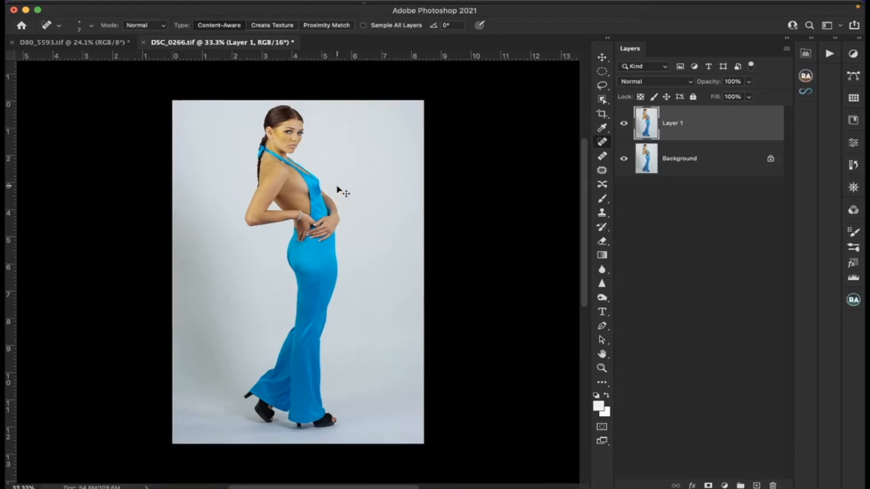
{"action": "key", "text": "super+minus"}
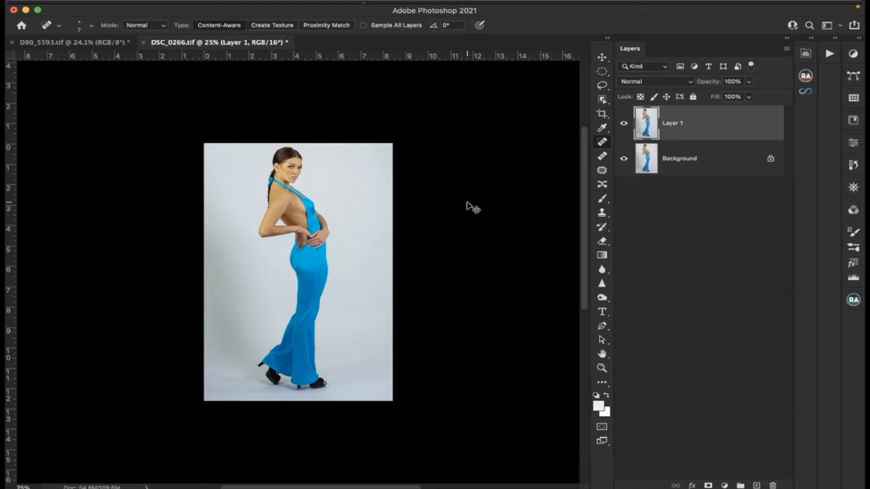
{"action": "key", "text": "super+equal"}
{"action": "key", "text": "super+equal"}
{"action": "key", "text": "super+equal"}
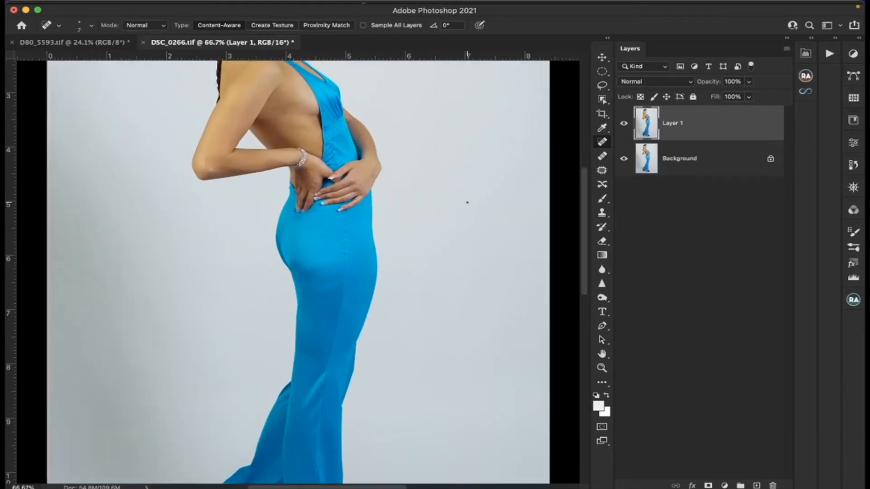
{"action": "scroll", "coordinate": [467, 202], "scroll_direction": "up", "scroll_amount": 5}
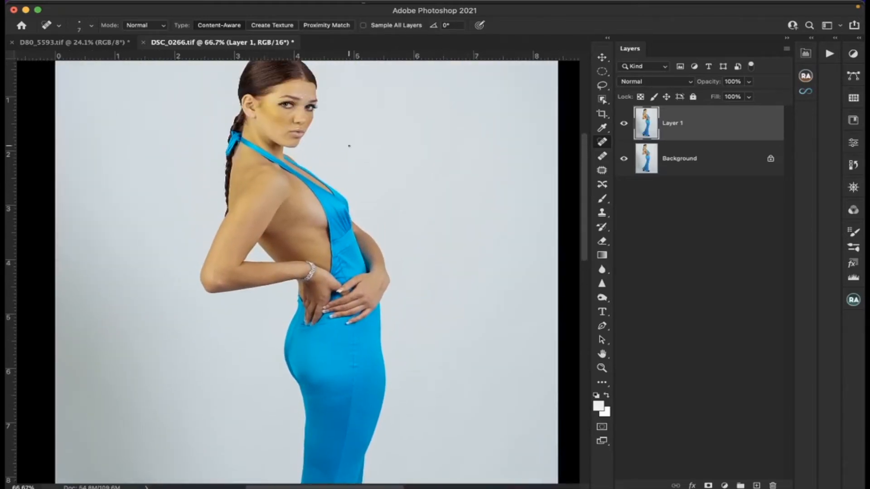
{"action": "scroll", "coordinate": [301, 272], "scroll_direction": "up", "scroll_amount": 3}
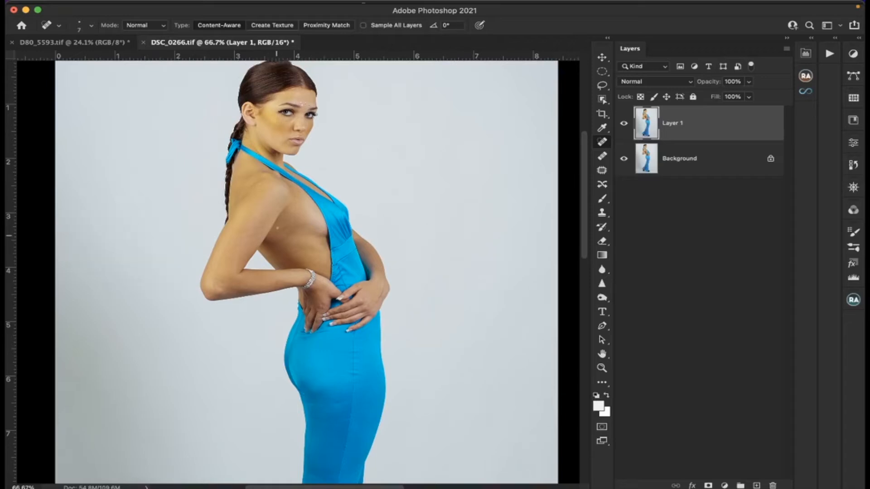
{"action": "scroll", "coordinate": [276, 228], "scroll_direction": "down", "scroll_amount": 2}
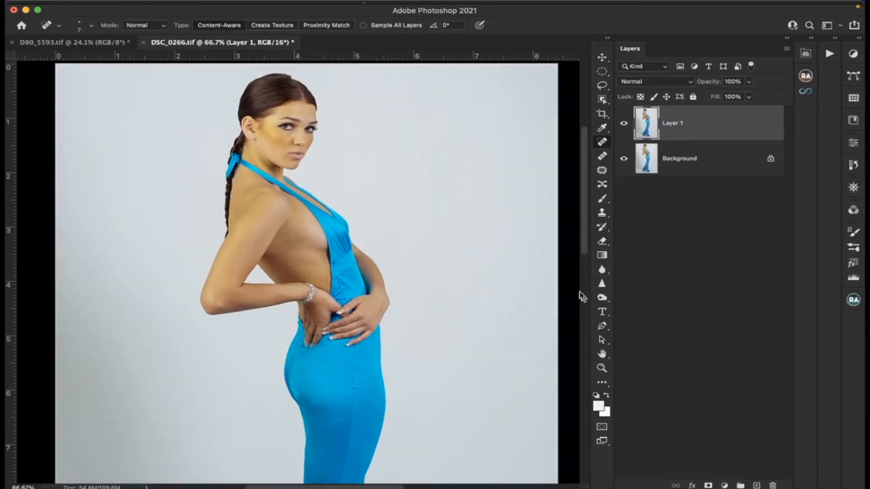
Examine the skin on the torso, forearm and hands at 400% magnification for remaining flaws.
{"action": "left_click", "coordinate": [601, 368]}
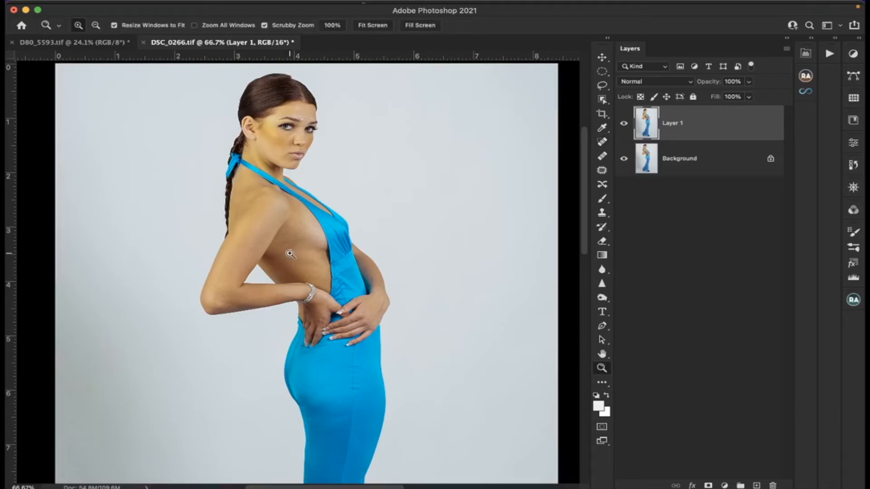
{"action": "left_click", "coordinate": [290, 254]}
{"action": "left_click", "coordinate": [290, 253]}
{"action": "left_click", "coordinate": [290, 254]}
{"action": "left_click", "coordinate": [290, 253]}
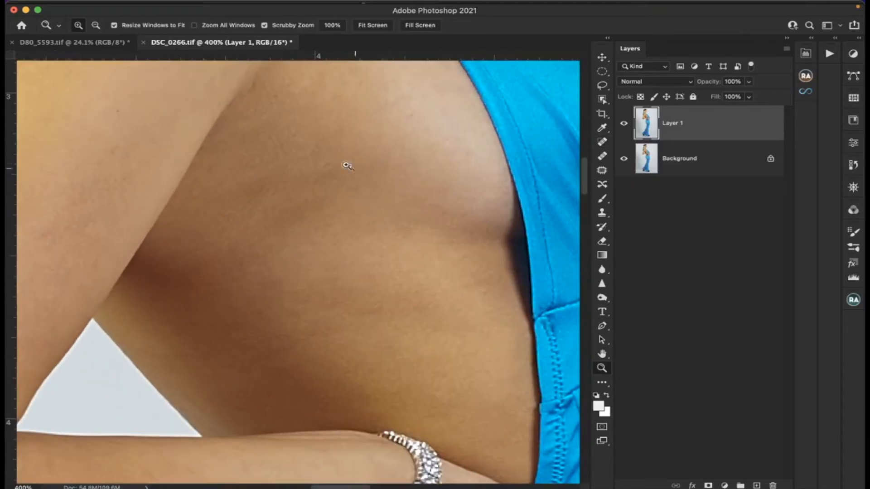
{"action": "scroll", "coordinate": [265, 214], "scroll_direction": "down", "scroll_amount": 8}
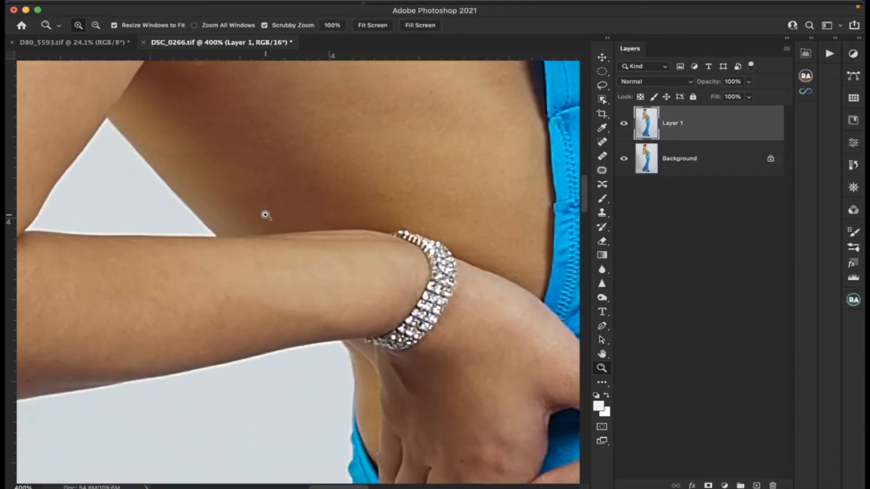
{"action": "scroll", "coordinate": [252, 154], "scroll_direction": "down", "scroll_amount": 10}
{"action": "scroll", "coordinate": [252, 155], "scroll_direction": "right", "scroll_amount": 5}
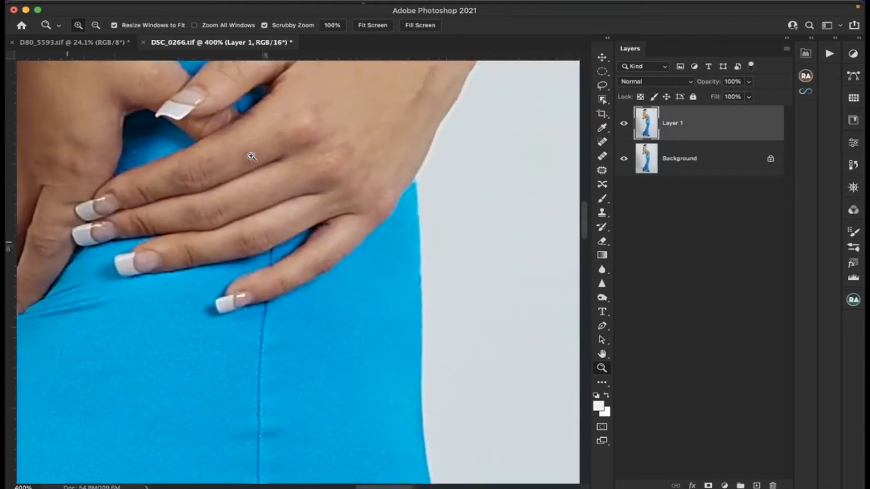
{"action": "scroll", "coordinate": [252, 157], "scroll_direction": "up", "scroll_amount": 15}
{"action": "scroll", "coordinate": [251, 157], "scroll_direction": "left", "scroll_amount": 5}
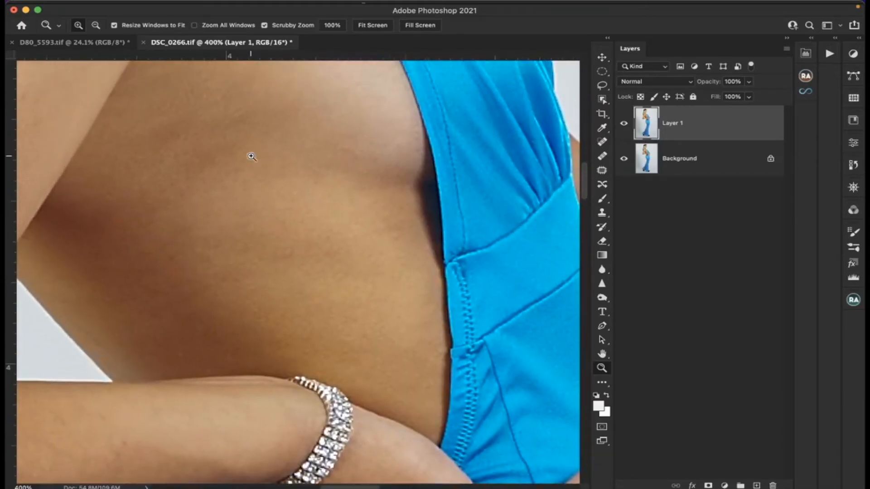
Examine the face, neck, shoulder and forehead gems at 400% to 500% magnification for details to retouch.
{"action": "scroll", "coordinate": [251, 157], "scroll_direction": "up", "scroll_amount": 10}
{"action": "scroll", "coordinate": [251, 157], "scroll_direction": "left", "scroll_amount": 7}
{"action": "scroll", "coordinate": [251, 157], "scroll_direction": "up", "scroll_amount": 15}
{"action": "scroll", "coordinate": [251, 157], "scroll_direction": "right", "scroll_amount": 2}
{"action": "scroll", "coordinate": [252, 156], "scroll_direction": "up", "scroll_amount": 5}
{"action": "scroll", "coordinate": [252, 157], "scroll_direction": "down", "scroll_amount": 8}
{"action": "scroll", "coordinate": [251, 157], "scroll_direction": "left", "scroll_amount": 1}
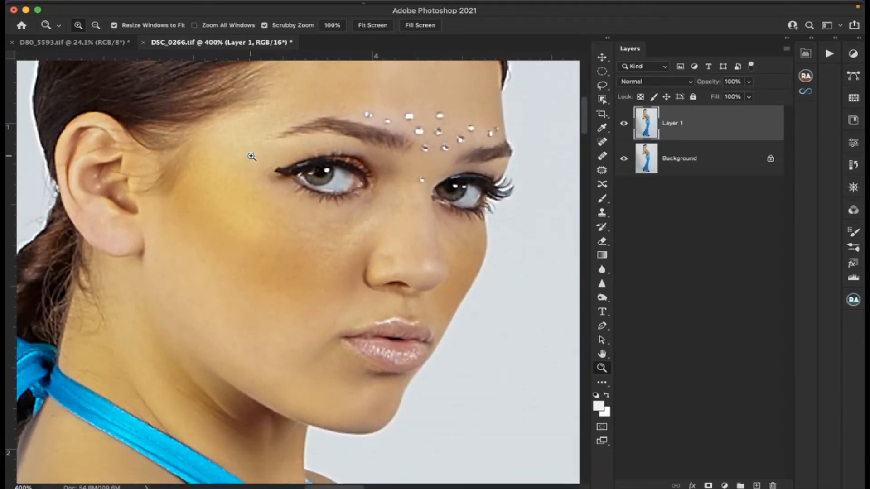
{"action": "scroll", "coordinate": [251, 157], "scroll_direction": "down", "scroll_amount": 2}
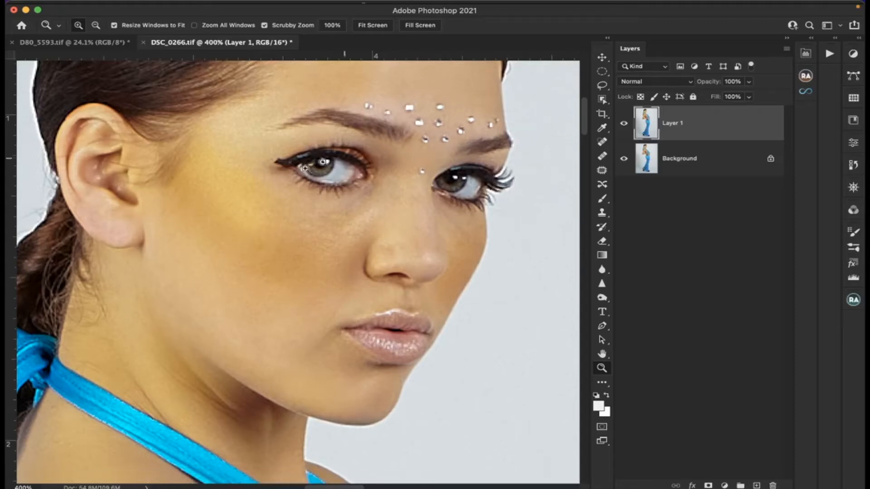
{"action": "scroll", "coordinate": [353, 179], "scroll_direction": "up", "scroll_amount": 10}
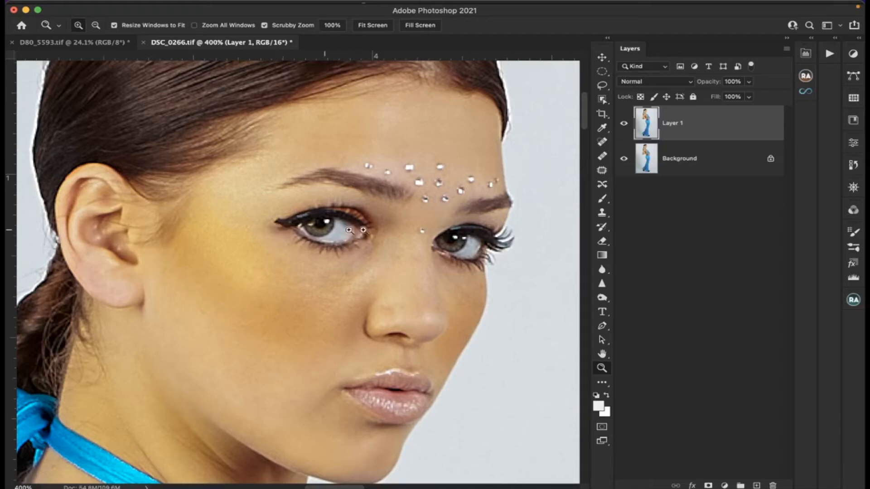
{"action": "scroll", "coordinate": [409, 189], "scroll_direction": "down", "scroll_amount": 15}
{"action": "scroll", "coordinate": [409, 190], "scroll_direction": "left", "scroll_amount": 5}
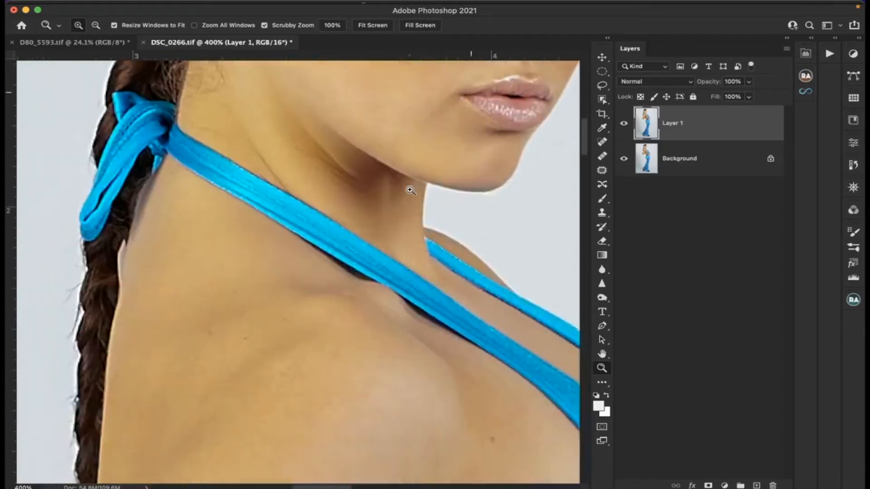
{"action": "scroll", "coordinate": [411, 190], "scroll_direction": "up", "scroll_amount": 15}
{"action": "scroll", "coordinate": [411, 190], "scroll_direction": "right", "scroll_amount": 5}
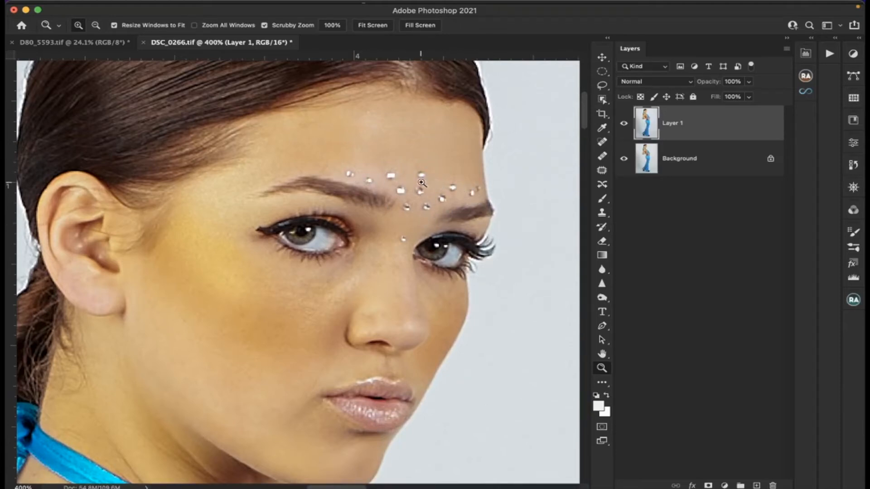
{"action": "left_click", "coordinate": [431, 150]}
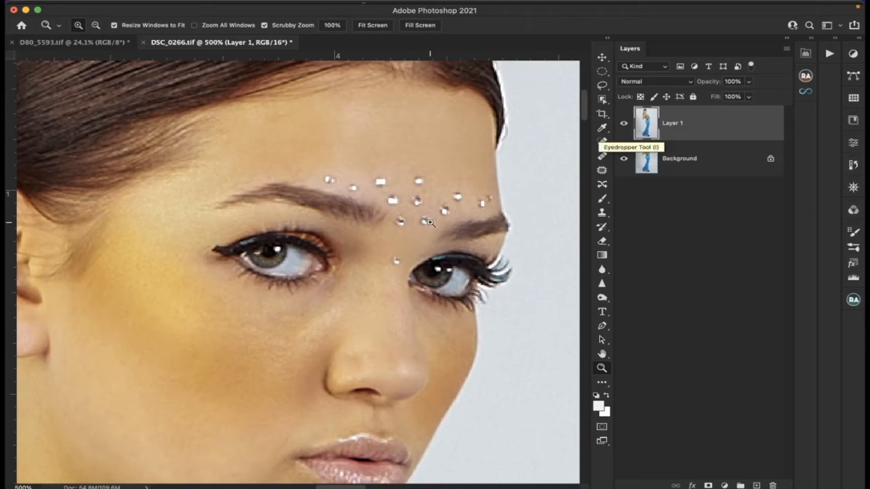
Examine the full figure, and the hair outline at the crown of the head at 400% magnification.
{"action": "key", "text": "super+0"}
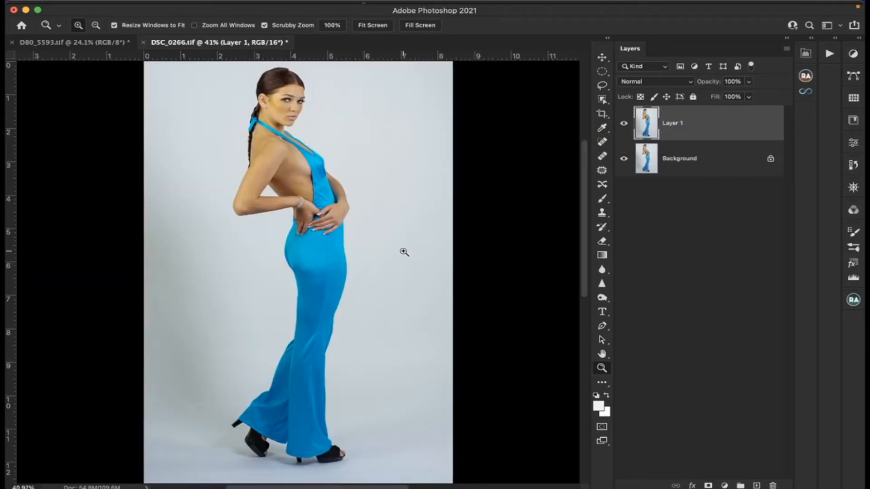
{"action": "left_click", "coordinate": [288, 168]}
{"action": "left_click", "coordinate": [288, 168]}
{"action": "scroll", "coordinate": [288, 168], "scroll_direction": "up", "scroll_amount": 6}
{"action": "scroll", "coordinate": [288, 168], "scroll_direction": "down", "scroll_amount": 5}
{"action": "scroll", "coordinate": [288, 168], "scroll_direction": "down", "scroll_amount": 1}
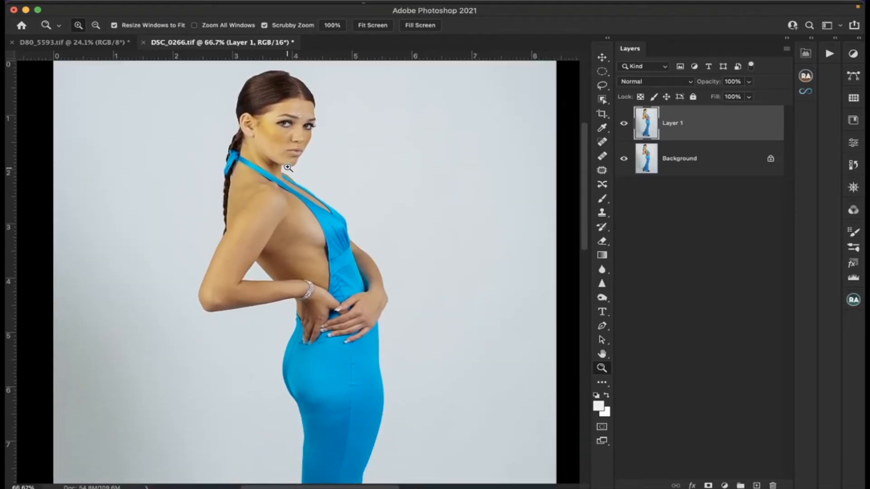
{"action": "left_click", "coordinate": [288, 78]}
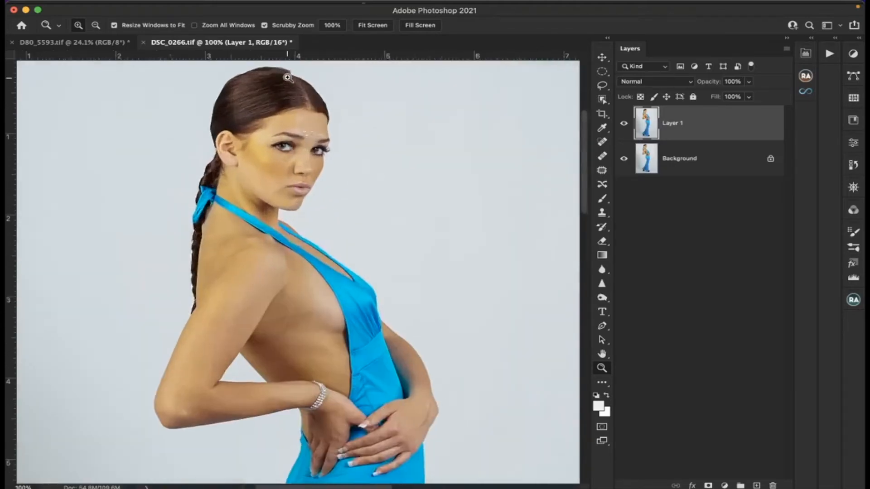
{"action": "left_click", "coordinate": [288, 78]}
{"action": "left_click", "coordinate": [288, 78]}
{"action": "left_click", "coordinate": [288, 78]}
{"action": "scroll", "coordinate": [288, 78], "scroll_direction": "up", "scroll_amount": 5}
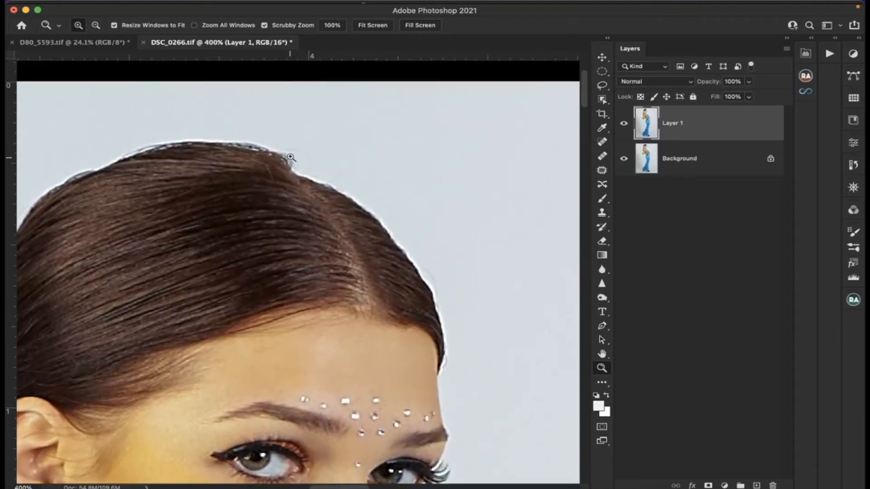
{"action": "scroll", "coordinate": [290, 157], "scroll_direction": "left", "scroll_amount": 3}
{"action": "scroll", "coordinate": [290, 157], "scroll_direction": "right", "scroll_amount": 2}
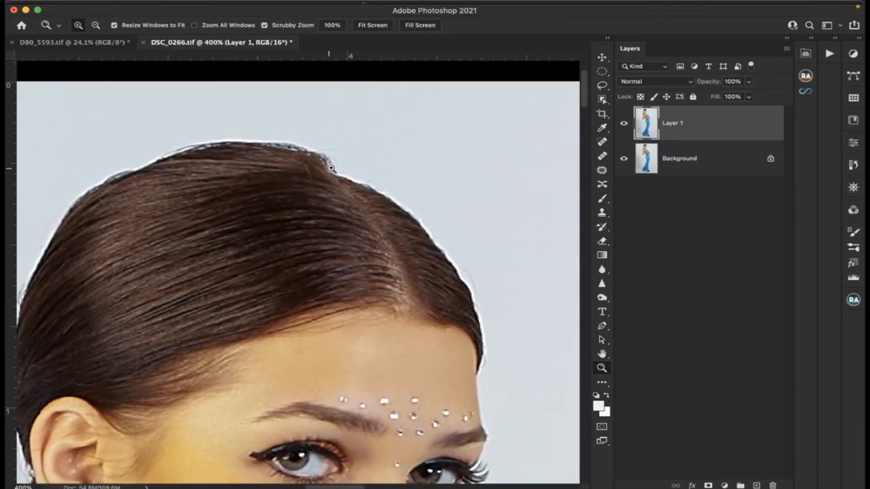
{"action": "scroll", "coordinate": [334, 168], "scroll_direction": "left", "scroll_amount": 4}
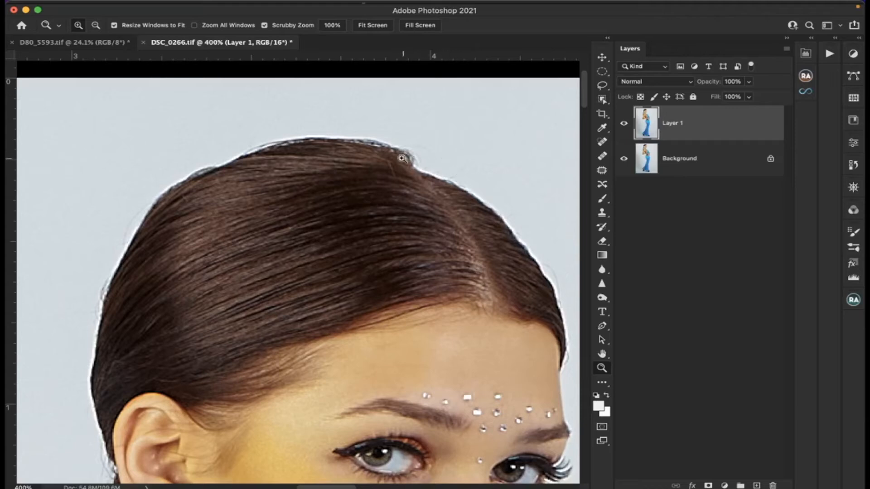
{"action": "scroll", "coordinate": [410, 165], "scroll_direction": "down", "scroll_amount": 2}
{"action": "scroll", "coordinate": [410, 165], "scroll_direction": "right", "scroll_amount": 1}
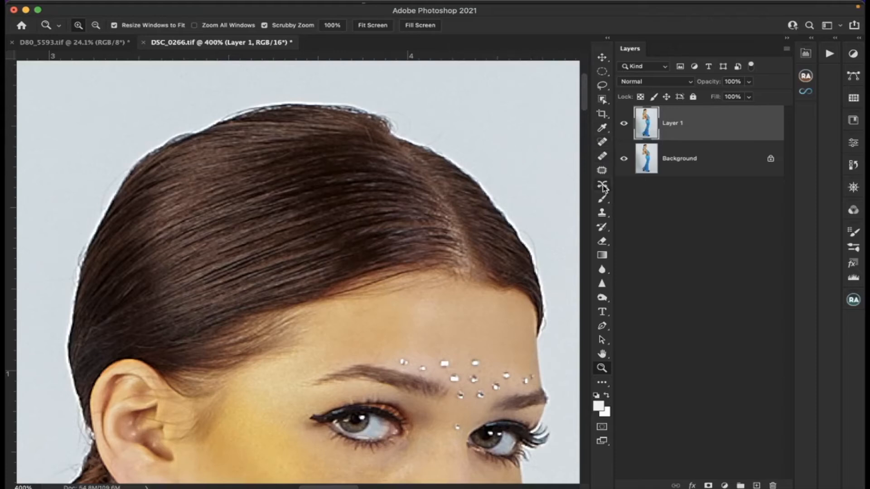
Try to fill the dip in the hair outline at the crown using the Clone Stamp at 100% opacity.
{"action": "left_click", "coordinate": [602, 213]}
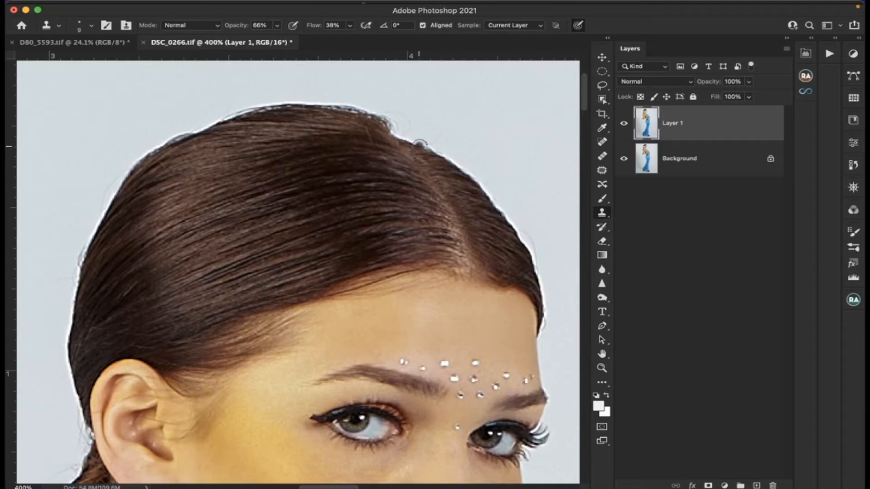
{"action": "left_click", "coordinate": [421, 146]}
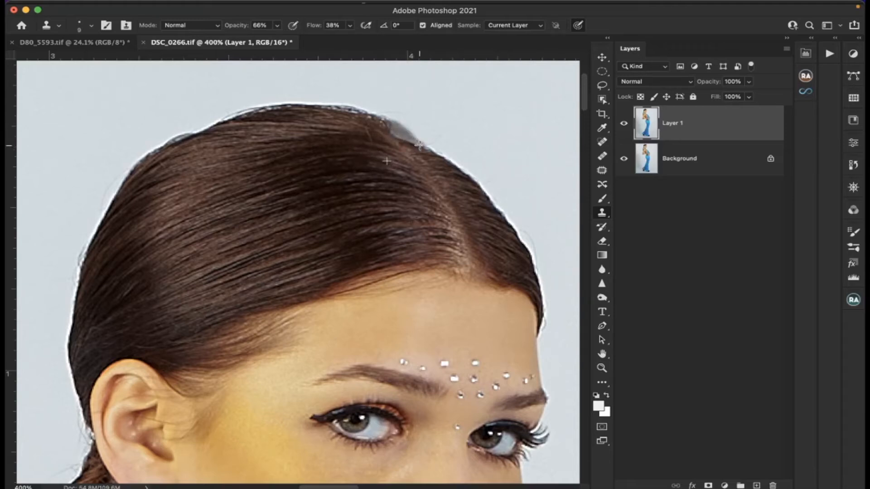
{"action": "left_click", "coordinate": [277, 25]}
{"action": "left_click_drag", "start_coordinate": [276, 40], "coordinate": [309, 39]}
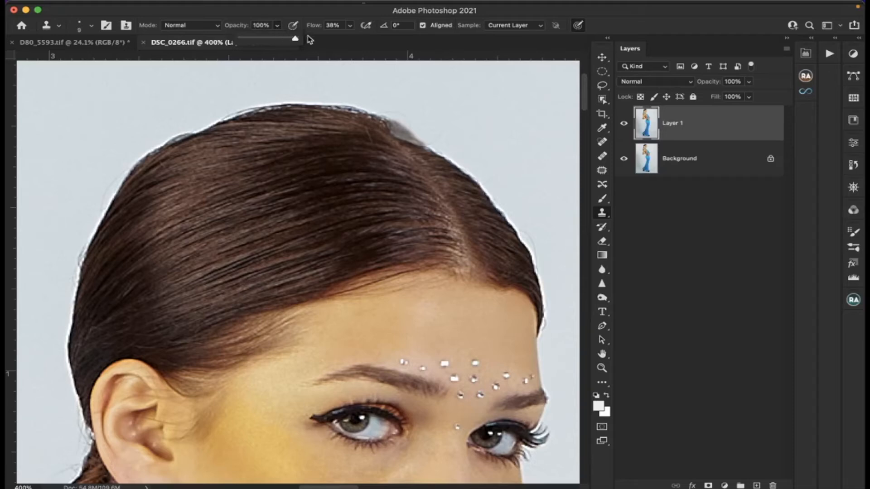
{"action": "mouse_move", "coordinate": [419, 146]}
{"action": "left_mouse_down"}
{"action": "mouse_move", "coordinate": [384, 124]}
{"action": "mouse_move", "coordinate": [422, 148]}
{"action": "mouse_move", "coordinate": [388, 139]}
{"action": "mouse_move", "coordinate": [402, 142]}
{"action": "left_mouse_up"}
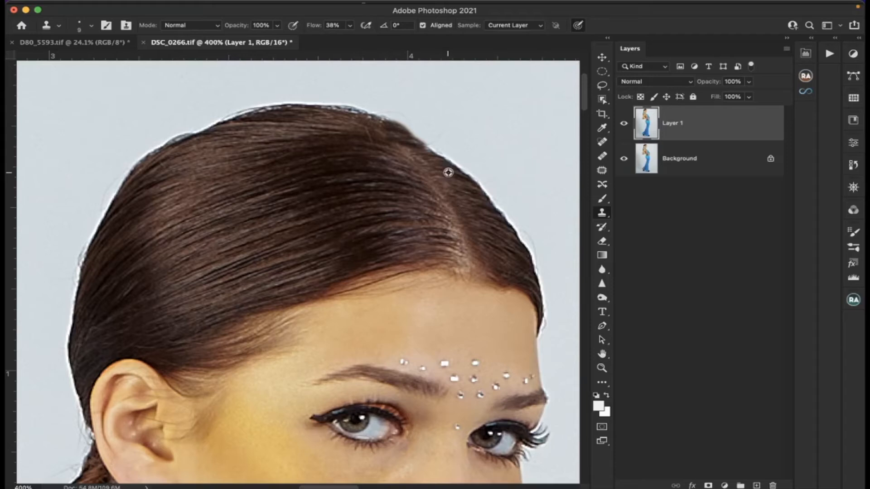
{"action": "mouse_move", "coordinate": [438, 161]}
{"action": "left_mouse_down"}
{"action": "mouse_move", "coordinate": [415, 143]}
{"action": "mouse_move", "coordinate": [440, 161]}
{"action": "mouse_move", "coordinate": [391, 127]}
{"action": "left_mouse_up"}
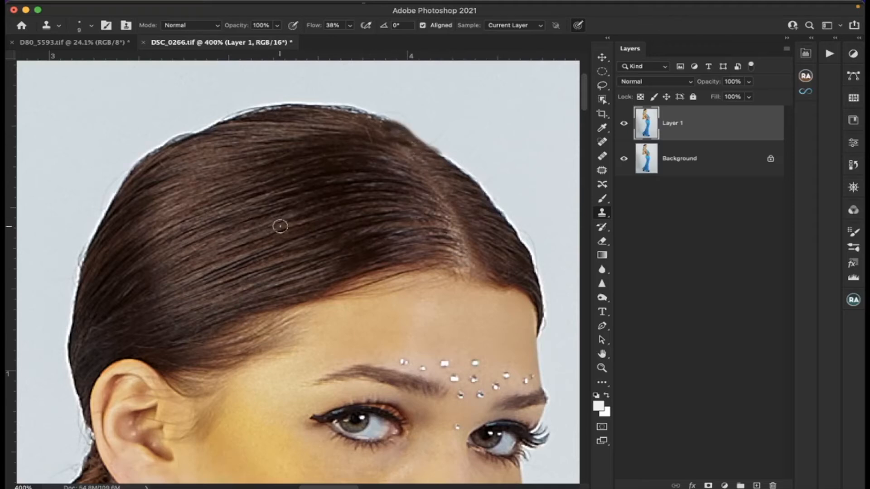
Undo the Clone Stamp strokes on the hair outline at the crown.
{"action": "key", "text": "super+z"}
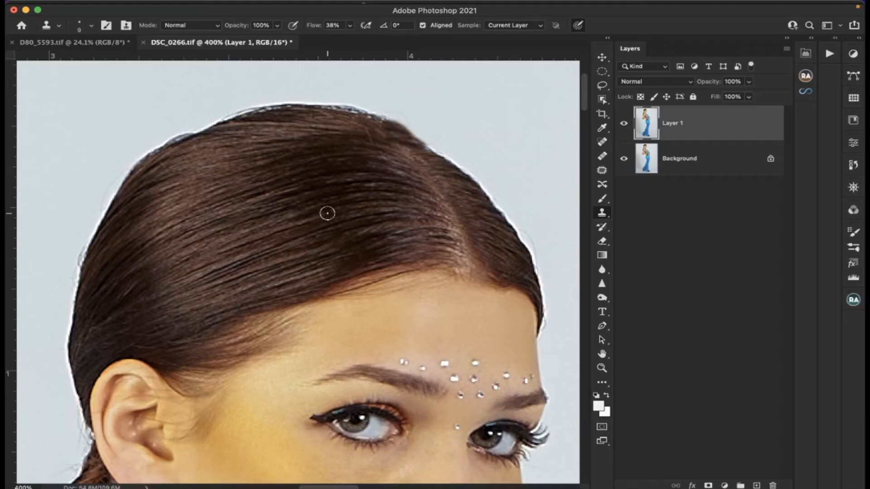
{"action": "key", "text": "super+z"}
{"action": "key", "text": "super+z"}
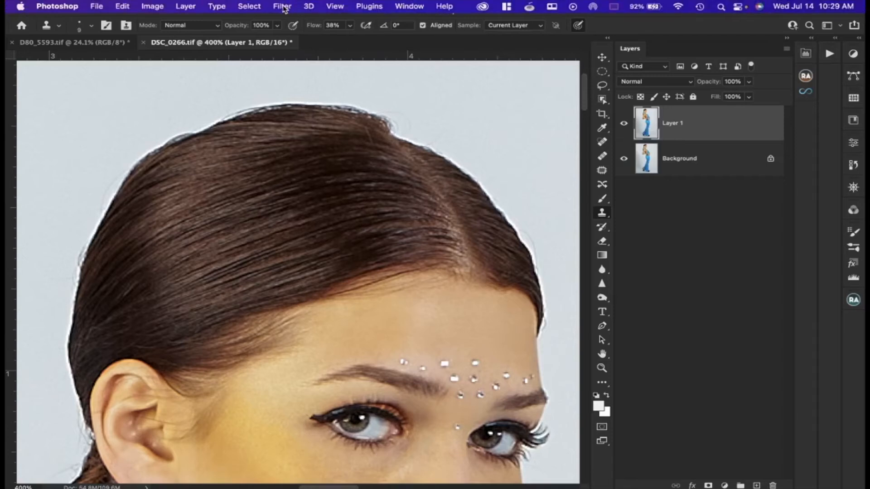
Open the Liquify filter on Layer 1 with the crown of the head at 600% magnification.
{"action": "left_click", "coordinate": [282, 6]}
{"action": "left_click", "coordinate": [293, 107]}
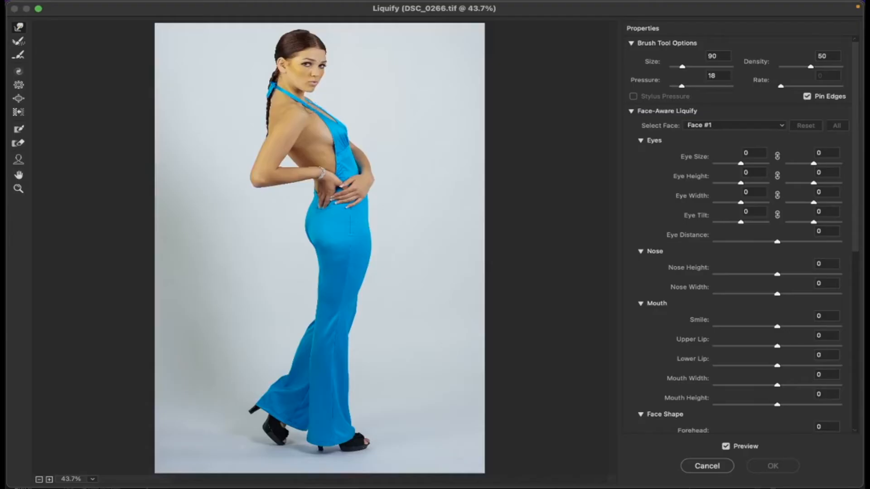
{"action": "left_click", "coordinate": [19, 189]}
{"action": "left_click", "coordinate": [312, 51]}
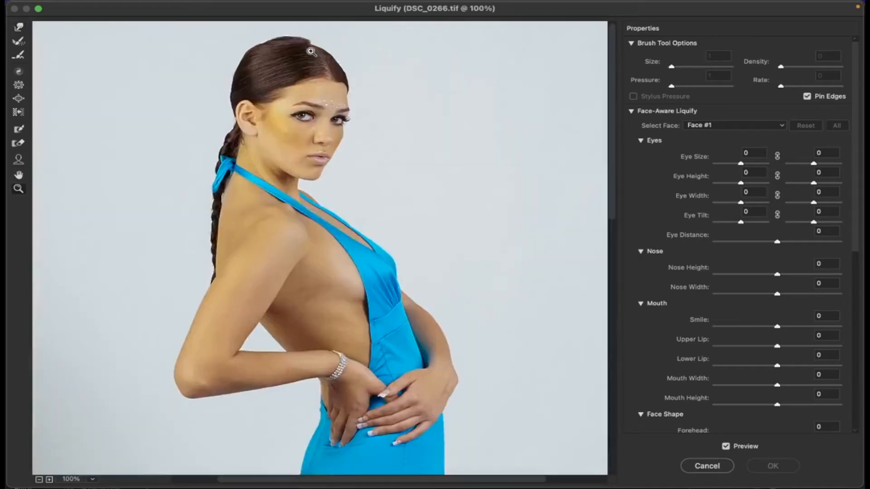
{"action": "left_click", "coordinate": [311, 51]}
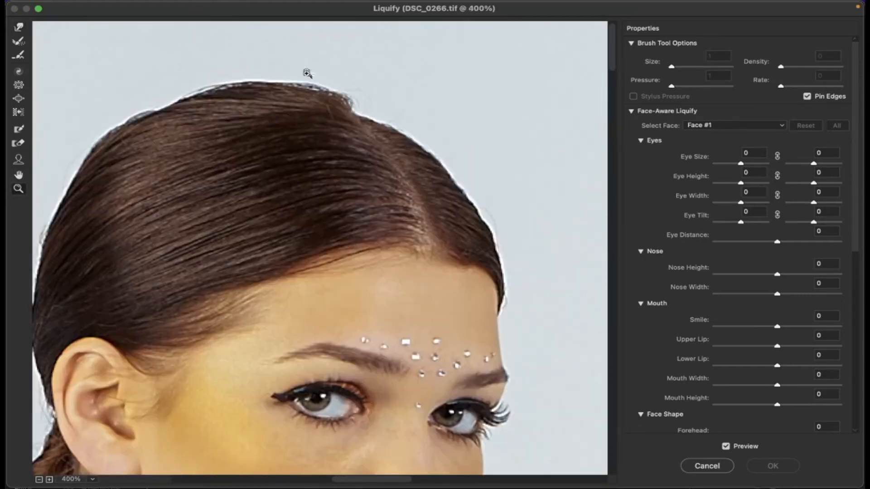
{"action": "left_click", "coordinate": [334, 123]}
{"action": "left_click", "coordinate": [336, 126]}
{"action": "scroll", "coordinate": [334, 127], "scroll_direction": "right", "scroll_amount": 5}
{"action": "scroll", "coordinate": [334, 127], "scroll_direction": "left", "scroll_amount": 4}
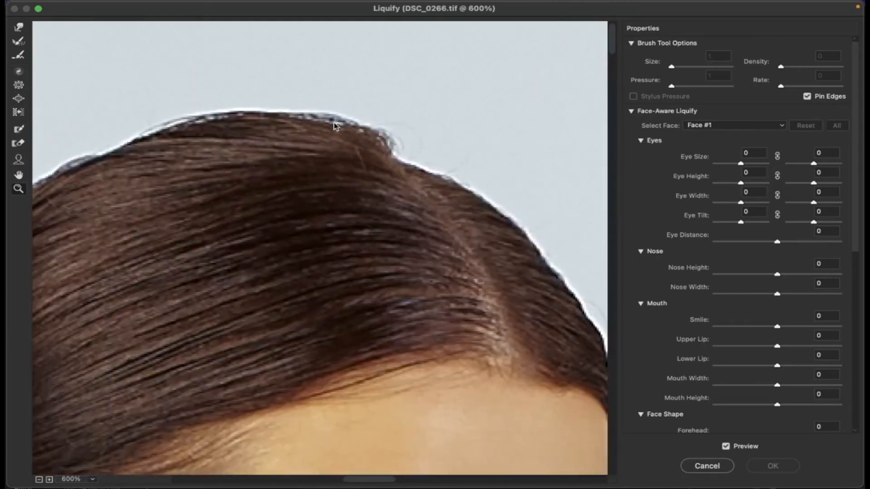
Push the hair outward to even out the dip at the crown, using the Forward Warp tool with brush size 50.
{"action": "left_click", "coordinate": [19, 27]}
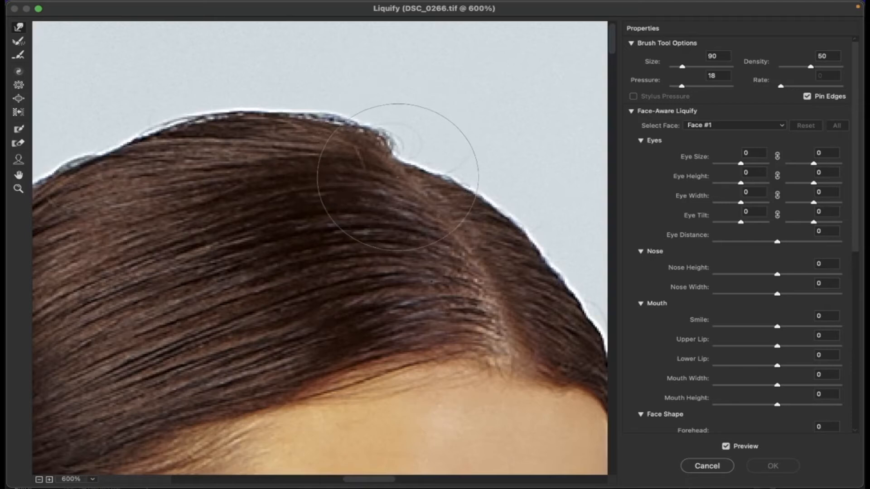
{"action": "key", "text": "bracketleft"}
{"action": "key", "text": "bracketleft"}
{"action": "key", "text": "bracketleft"}
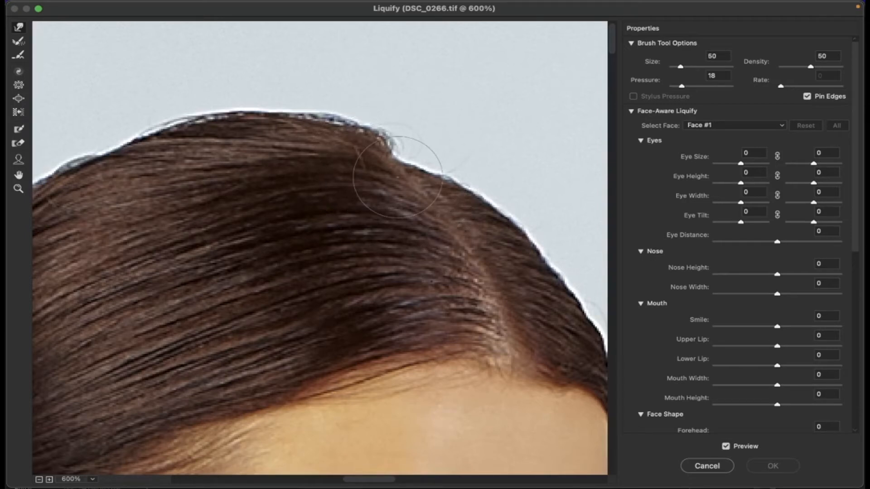
{"action": "mouse_move", "coordinate": [398, 177]}
{"action": "left_mouse_down"}
{"action": "mouse_move", "coordinate": [404, 162]}
{"action": "mouse_move", "coordinate": [423, 167]}
{"action": "left_mouse_up"}
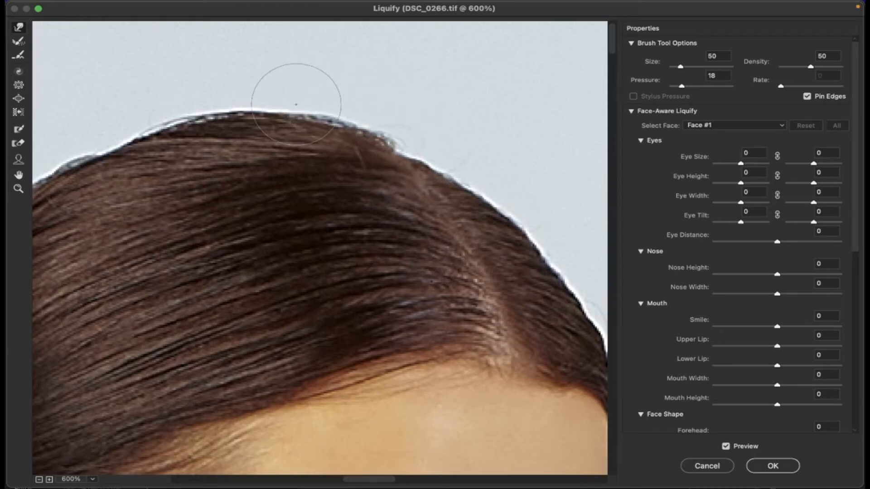
Nudge the uneven hair outline at the upper back of the head into a smoother curve using the Forward Warp tool.
{"action": "scroll", "coordinate": [294, 87], "scroll_direction": "left", "scroll_amount": 5}
{"action": "scroll", "coordinate": [401, 105], "scroll_direction": "down", "scroll_amount": 2}
{"action": "scroll", "coordinate": [401, 104], "scroll_direction": "right", "scroll_amount": 4}
{"action": "scroll", "coordinate": [268, 104], "scroll_direction": "left", "scroll_amount": 8}
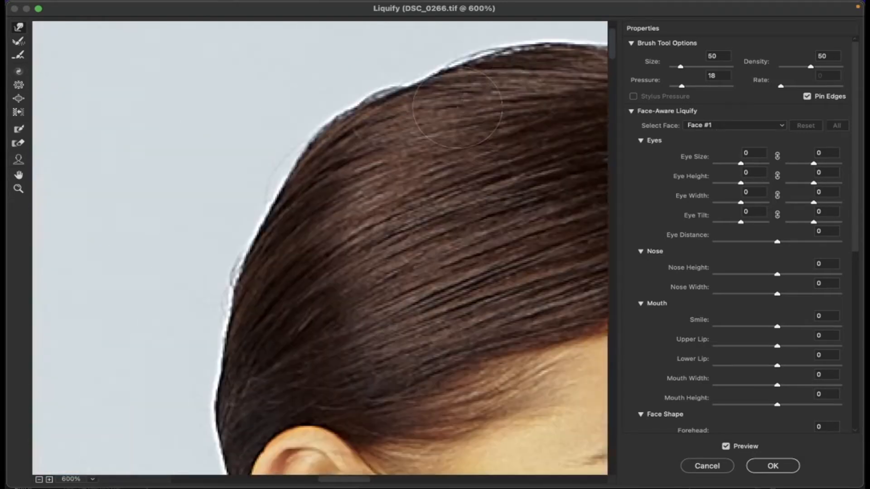
{"action": "left_click_drag", "start_coordinate": [391, 77], "coordinate": [399, 76]}
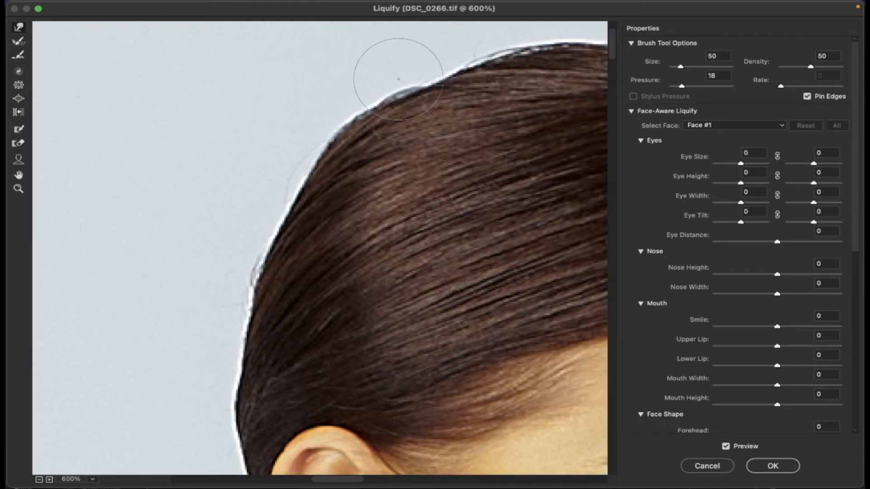
{"action": "left_click_drag", "start_coordinate": [330, 118], "coordinate": [338, 121]}
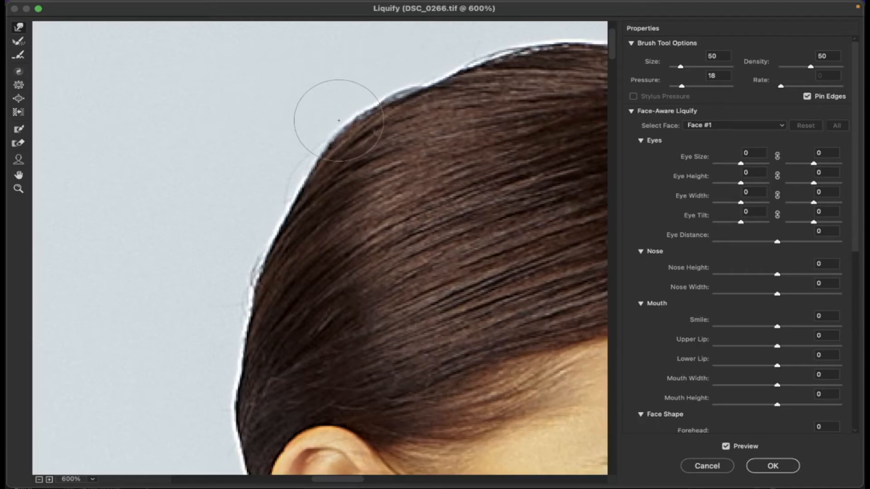
Check the neck, face and crown in the Liquify preview and apply the filter to Layer 1.
{"action": "scroll", "coordinate": [339, 120], "scroll_direction": "down", "scroll_amount": 15}
{"action": "scroll", "coordinate": [339, 121], "scroll_direction": "right", "scroll_amount": 5}
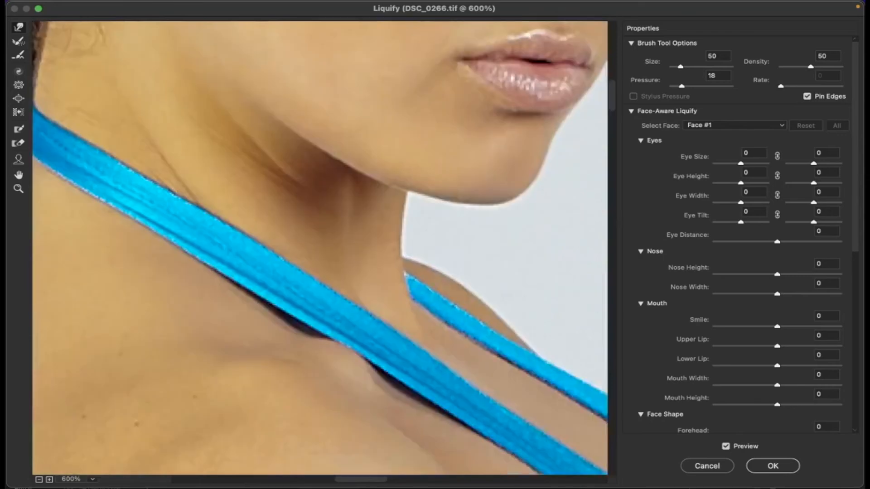
{"action": "scroll", "coordinate": [319, 249], "scroll_direction": "up", "scroll_amount": 15}
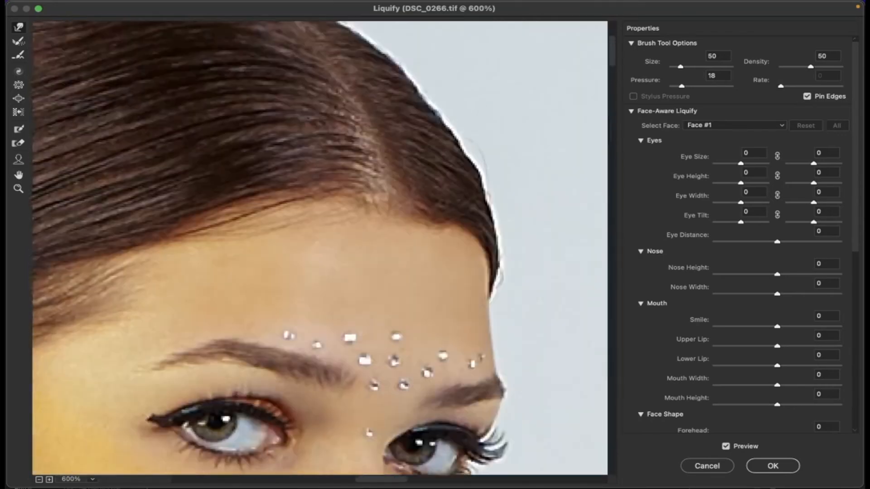
{"action": "scroll", "coordinate": [480, 270], "scroll_direction": "up", "scroll_amount": 5}
{"action": "scroll", "coordinate": [481, 270], "scroll_direction": "left", "scroll_amount": 3}
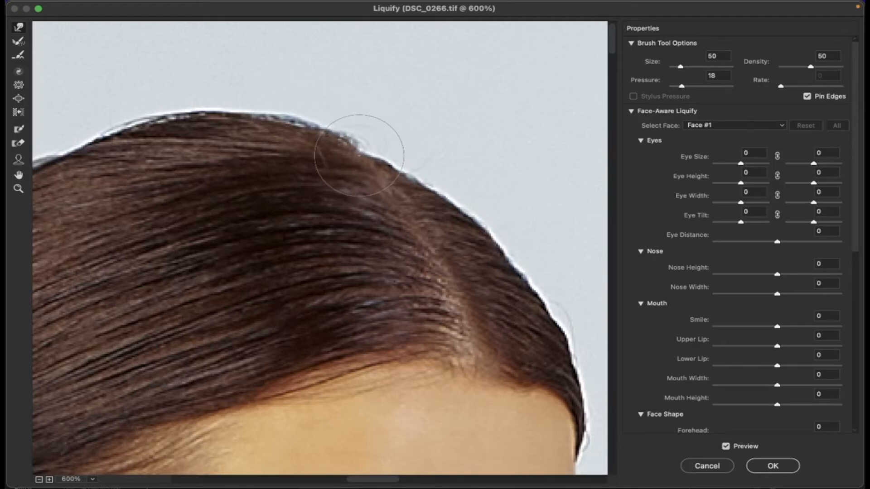
{"action": "left_click", "coordinate": [772, 466]}
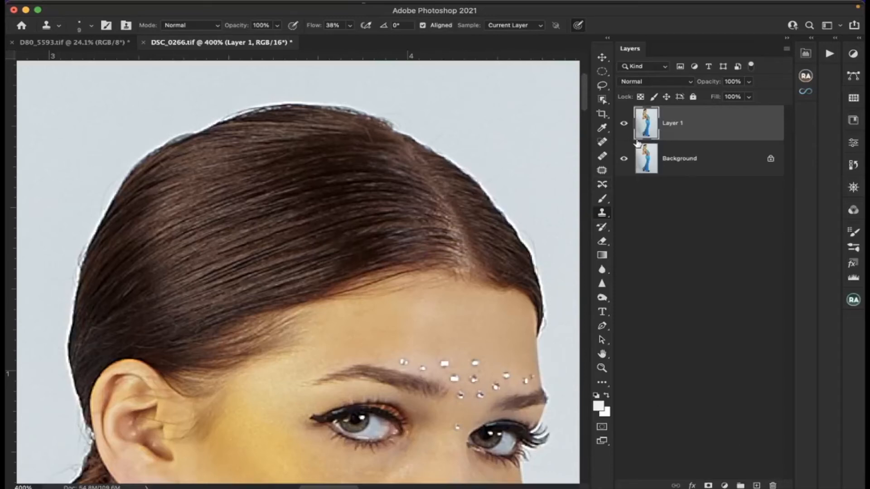
Compare the reshaped hair outline with the original by hiding and showing Layer 1.
{"action": "left_click", "coordinate": [623, 129]}
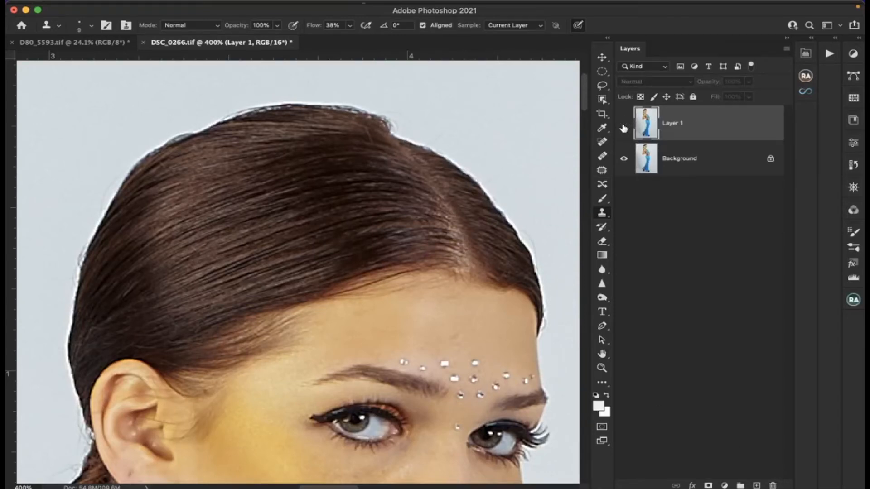
{"action": "left_click", "coordinate": [624, 128]}
{"action": "left_click", "coordinate": [624, 127]}
{"action": "left_click", "coordinate": [624, 128]}
Examine the retouched face, shoulder, neckline and torso skin for remaining flaws.
{"action": "scroll", "coordinate": [426, 144], "scroll_direction": "down", "scroll_amount": 10}
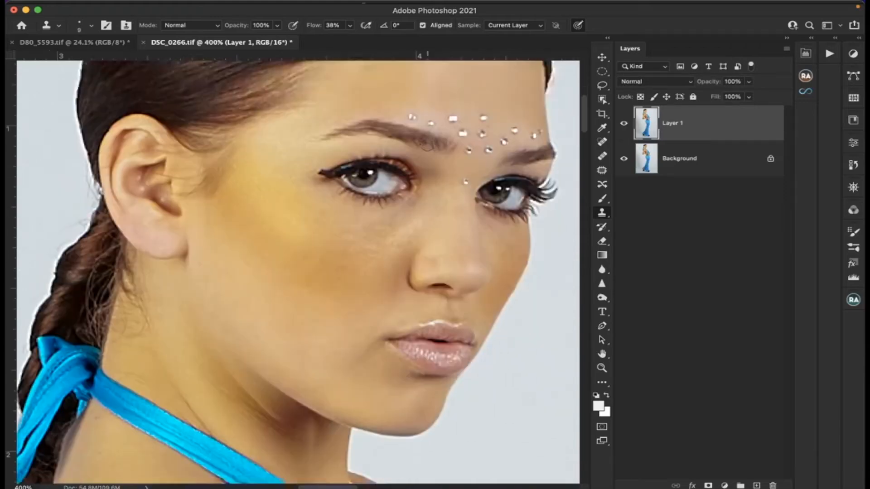
{"action": "scroll", "coordinate": [426, 144], "scroll_direction": "down", "scroll_amount": 15}
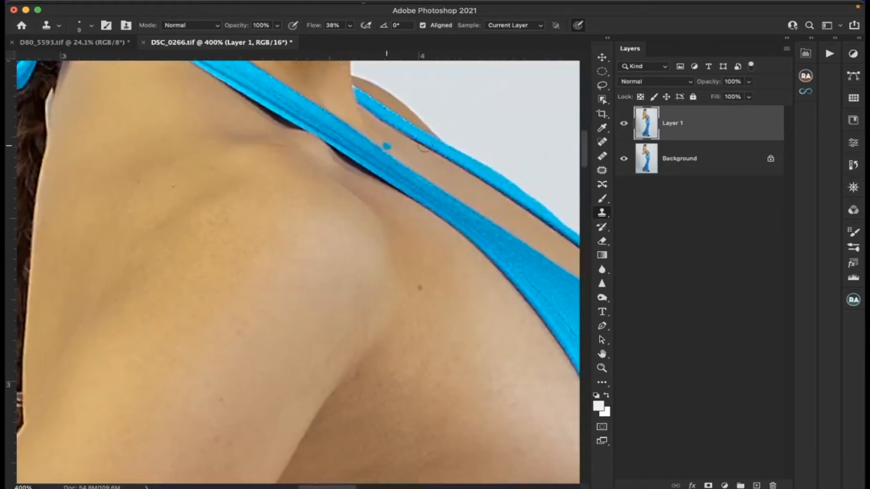
{"action": "scroll", "coordinate": [424, 145], "scroll_direction": "down", "scroll_amount": 6}
{"action": "scroll", "coordinate": [425, 145], "scroll_direction": "up", "scroll_amount": 2}
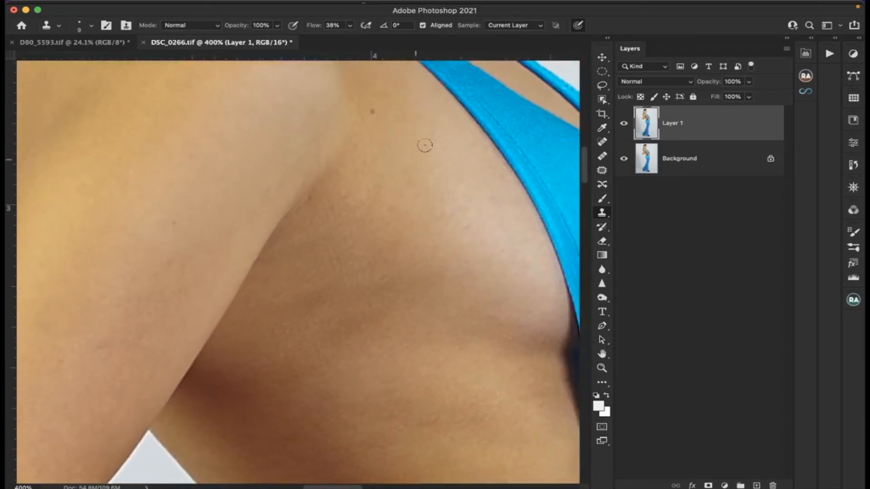
{"action": "scroll", "coordinate": [424, 145], "scroll_direction": "up", "scroll_amount": 15}
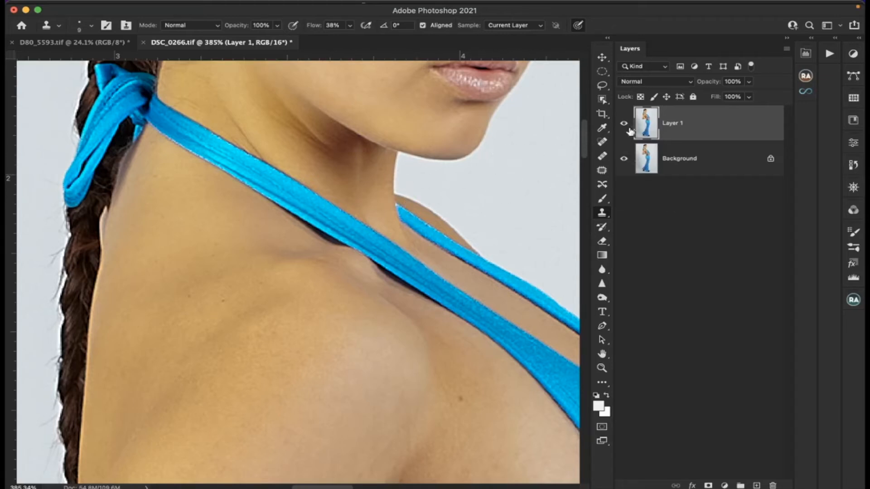
Close DSC_0266.tif without saving the changes.
{"action": "left_click", "coordinate": [143, 42]}
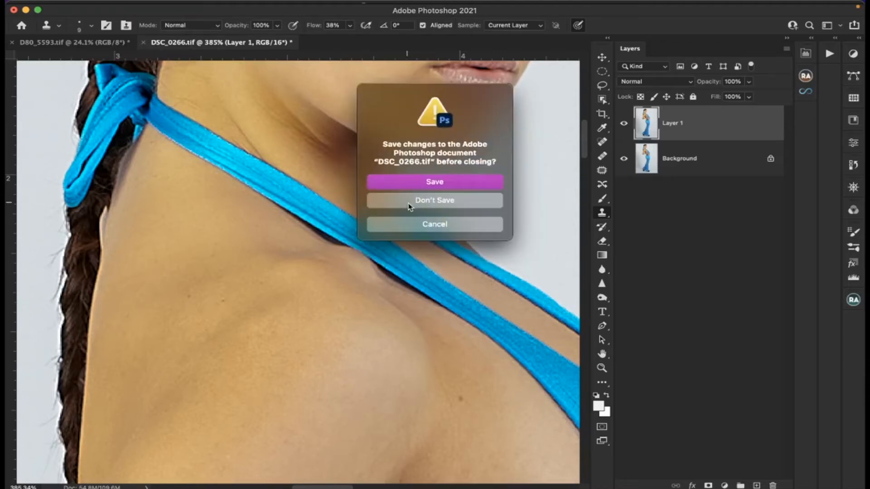
{"action": "left_click", "coordinate": [410, 204]}
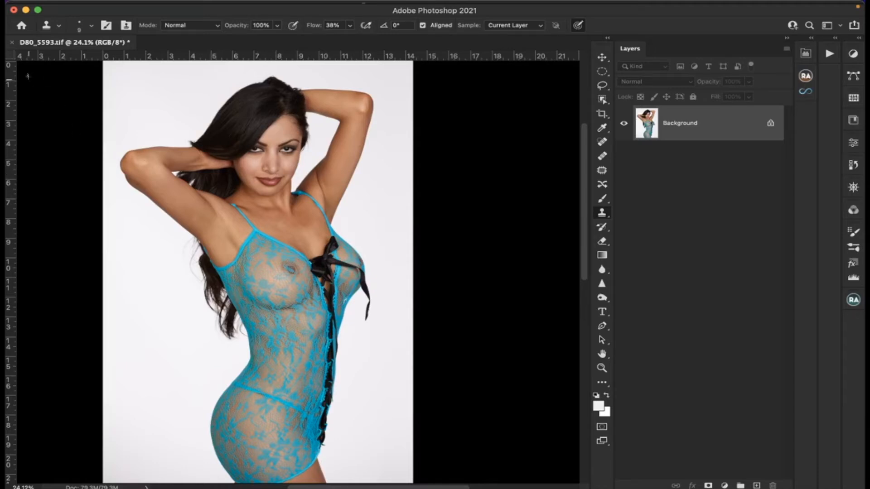
Close D80_5593.tif without saving the changes and switch to Capture One.
{"action": "left_click", "coordinate": [12, 43]}
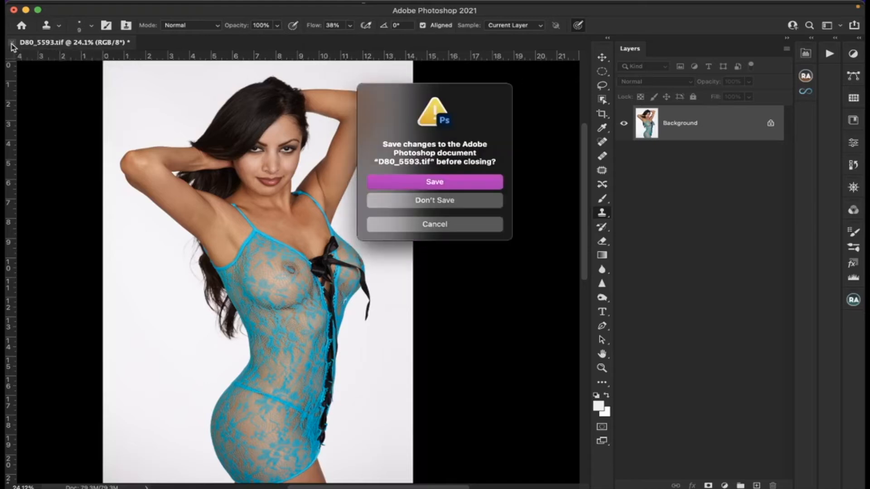
{"action": "left_click", "coordinate": [460, 202]}
{"action": "mouse_move", "coordinate": [7, 222]}
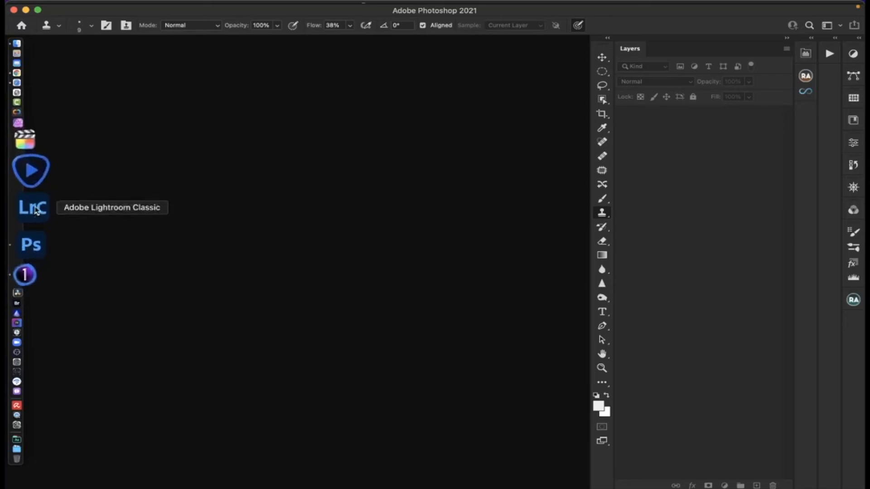
{"action": "left_click", "coordinate": [34, 231]}
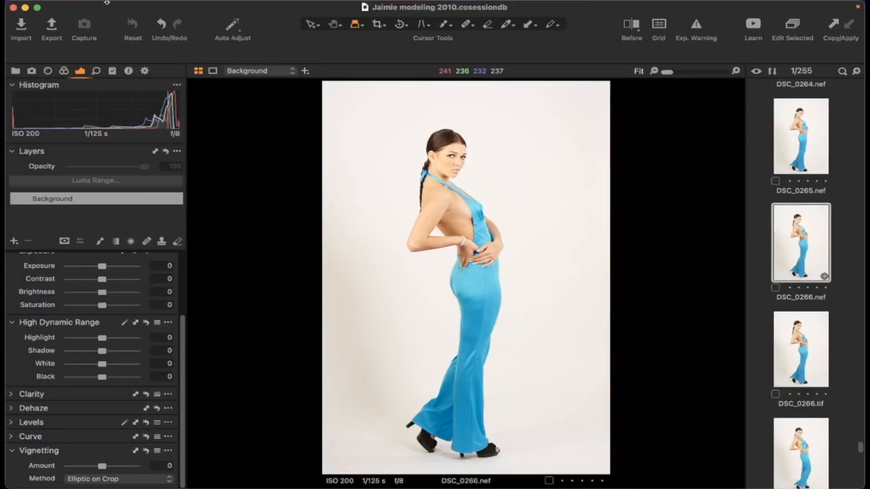
Open the recent session Escort 2010.cosessiondb.
{"action": "mouse_move", "coordinate": [104, 10]}
{"action": "left_click", "coordinate": [114, 6]}
{"action": "mouse_move", "coordinate": [139, 59]}
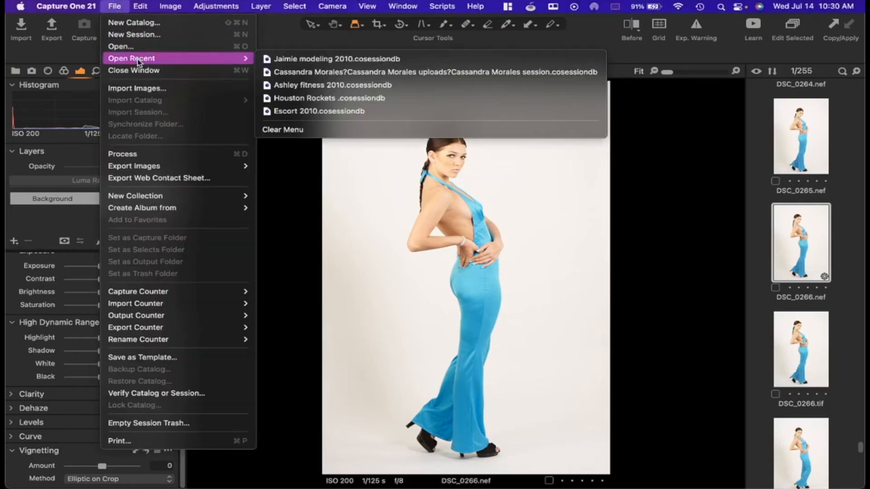
{"action": "left_click", "coordinate": [320, 111]}
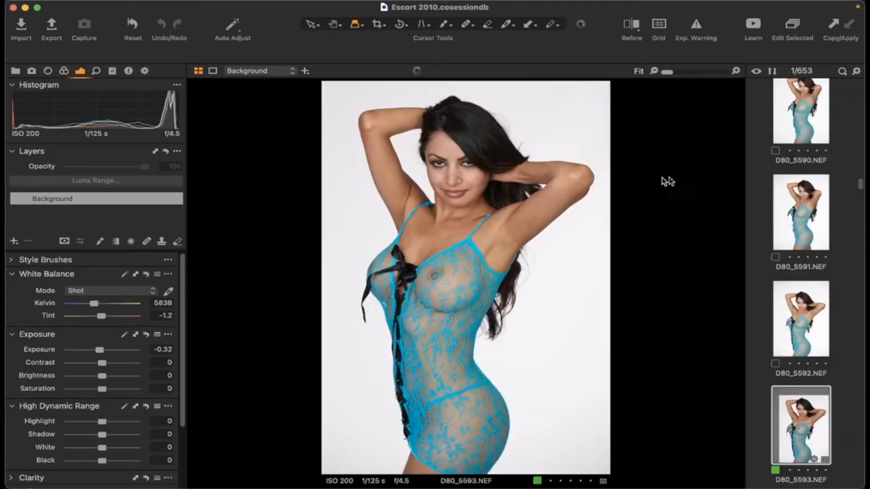
Browse the session's thumbnails past the blue lace outfit series and preview D80_5616.NEF and D80_5612.NEF.
{"action": "scroll", "coordinate": [808, 212], "scroll_direction": "down", "scroll_amount": 10}
{"action": "scroll", "coordinate": [808, 212], "scroll_direction": "down", "scroll_amount": 10}
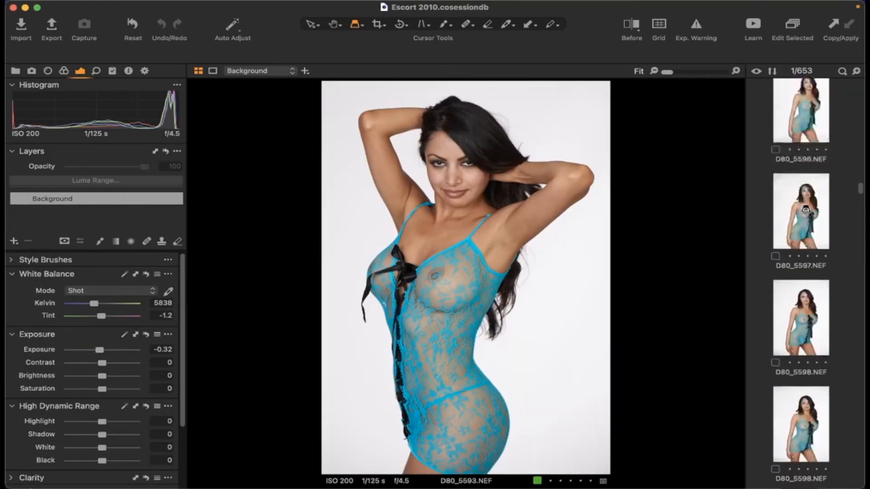
{"action": "scroll", "coordinate": [806, 209], "scroll_direction": "down", "scroll_amount": 10}
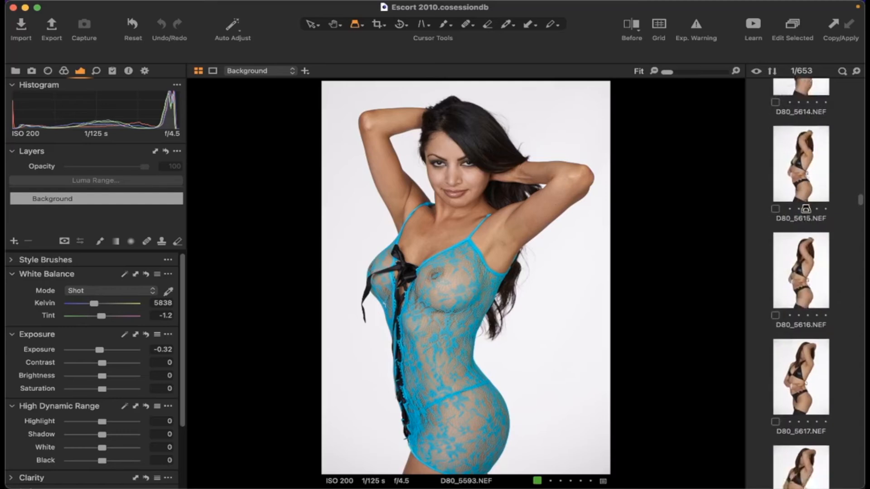
{"action": "left_click", "coordinate": [803, 172]}
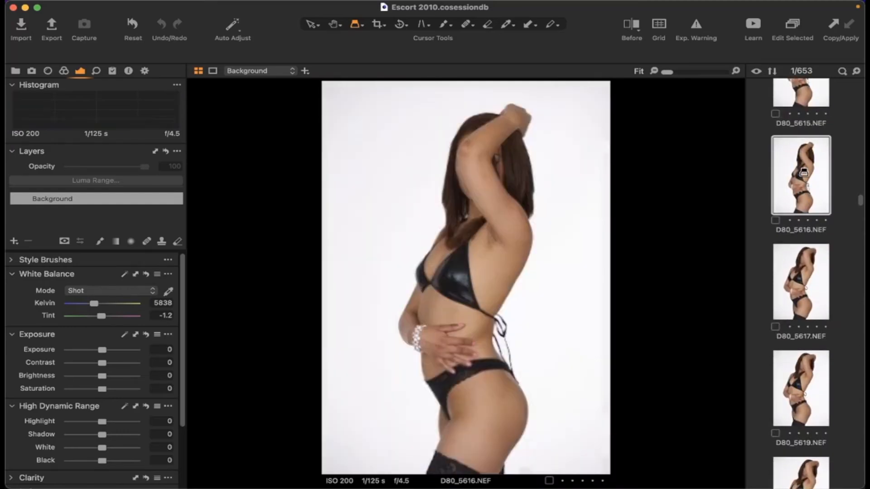
{"action": "scroll", "coordinate": [803, 172], "scroll_direction": "up", "scroll_amount": 5}
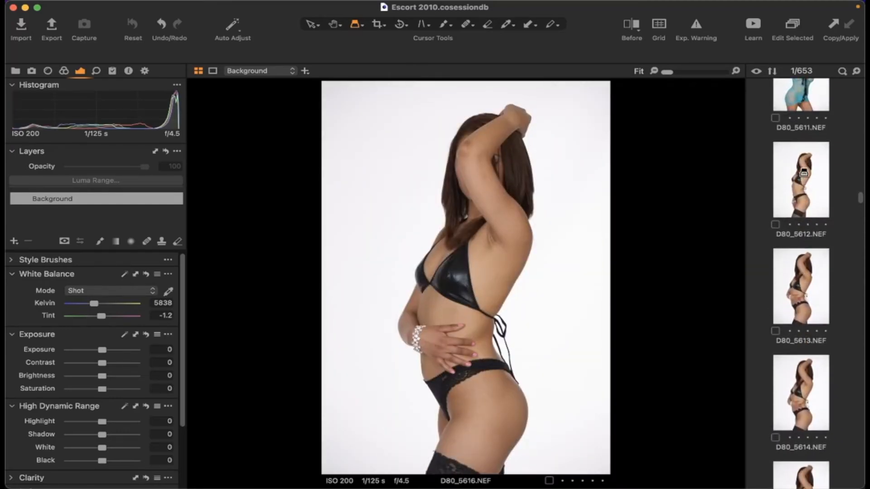
{"action": "left_click", "coordinate": [803, 172]}
{"action": "scroll", "coordinate": [803, 172], "scroll_direction": "down", "scroll_amount": 4}
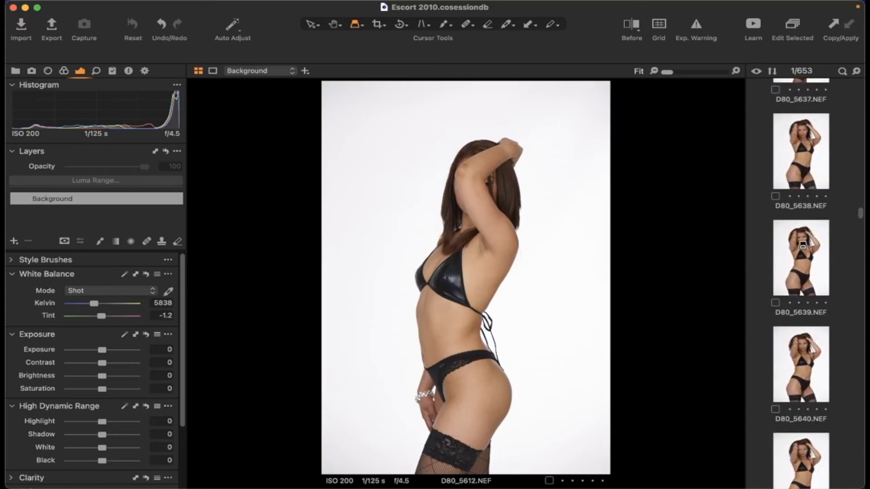
Preview shots from D80_5639.NEF through D80_5673.NEF, then return to the green-tagged D80_5662.NEF.
{"action": "left_click", "coordinate": [802, 245]}
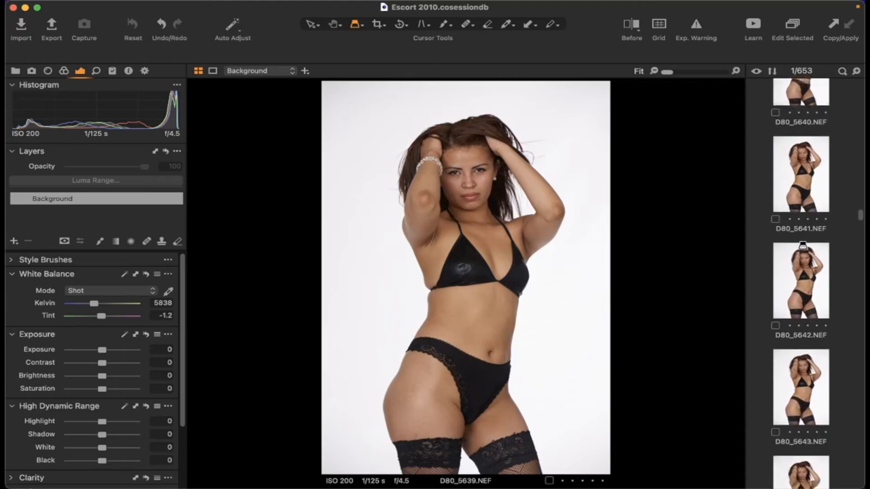
{"action": "left_click", "coordinate": [802, 323]}
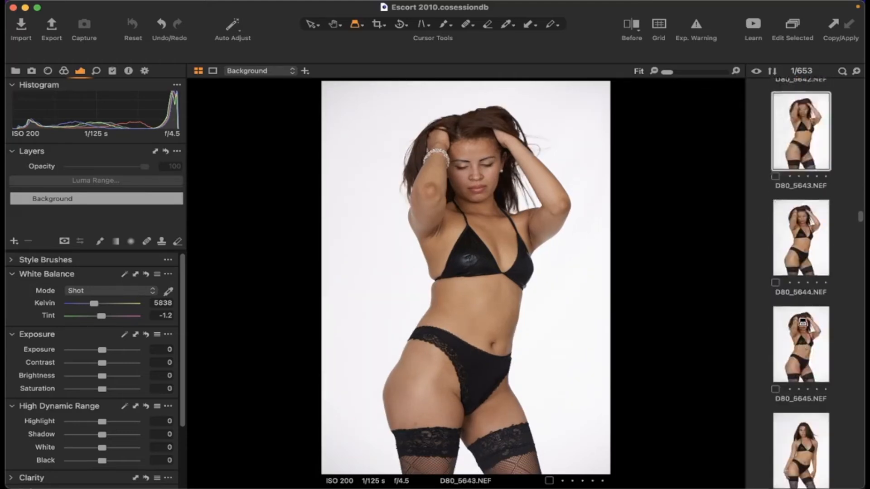
{"action": "left_click", "coordinate": [805, 372]}
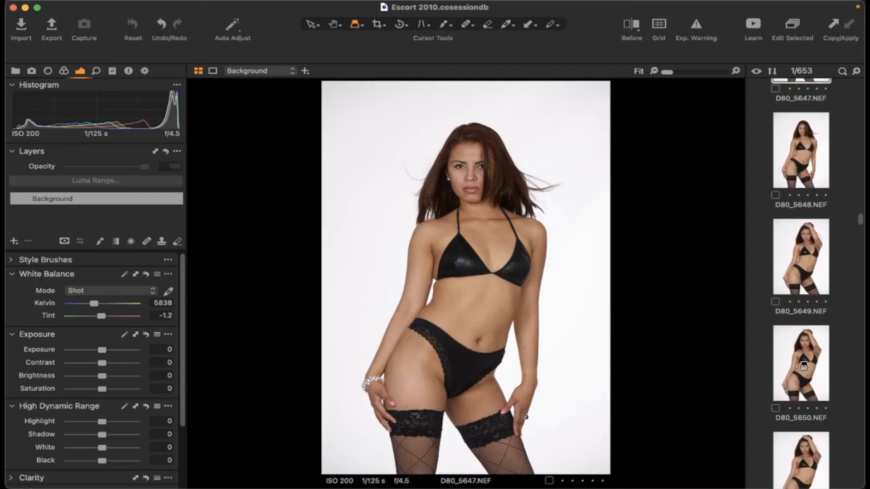
{"action": "left_click", "coordinate": [804, 366]}
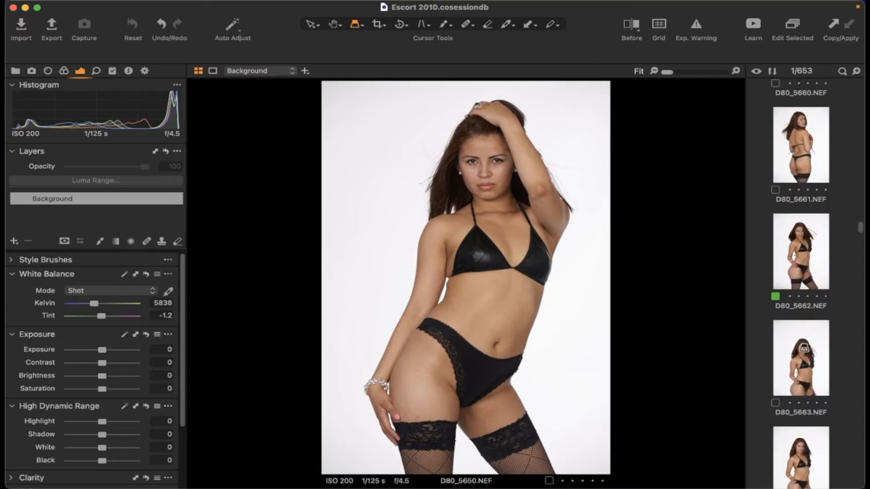
{"action": "left_click", "coordinate": [803, 348]}
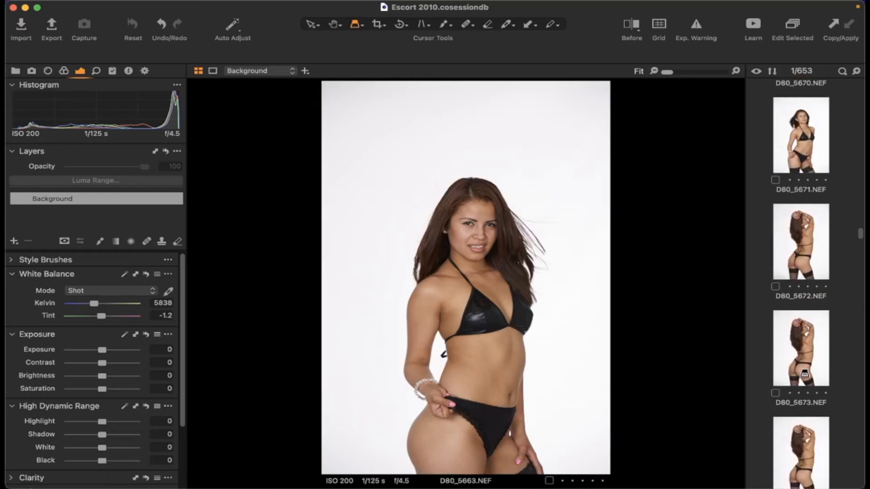
{"action": "left_click", "coordinate": [804, 344]}
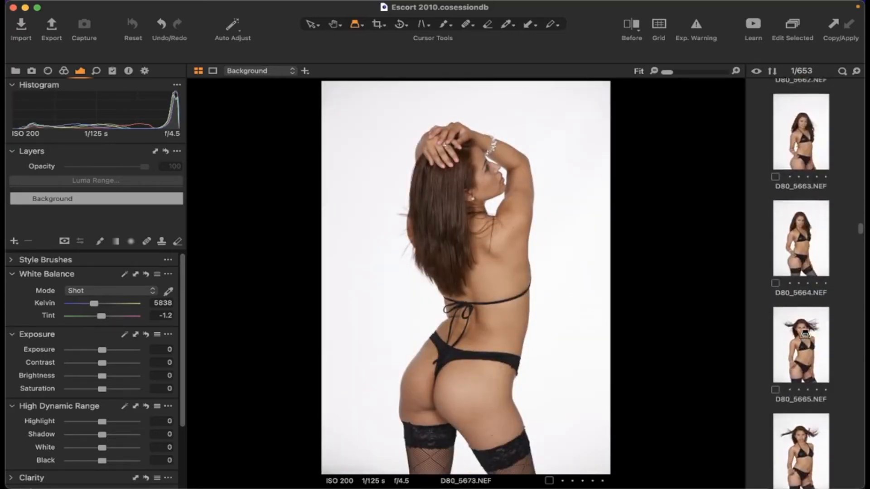
{"action": "left_click", "coordinate": [805, 334]}
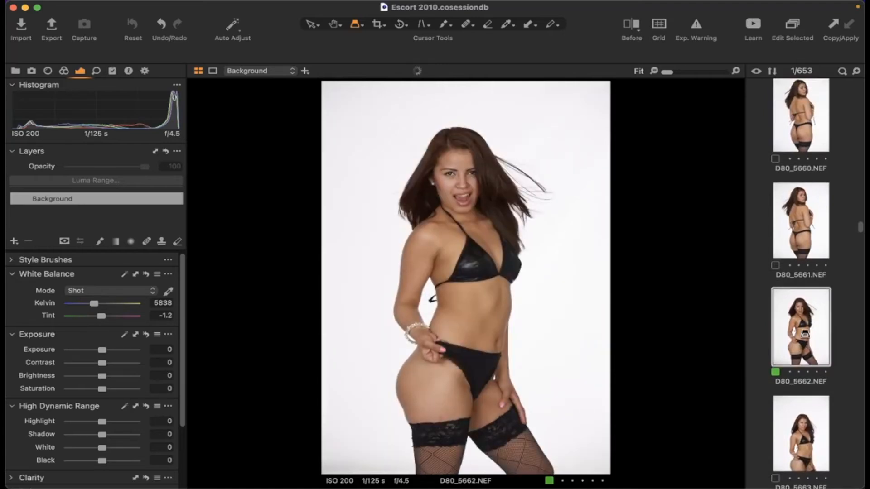
Go back through the earlier shots and preview D80_5651.NEF and D80_5645.NEF.
{"action": "scroll", "coordinate": [804, 334], "scroll_direction": "up", "scroll_amount": 10}
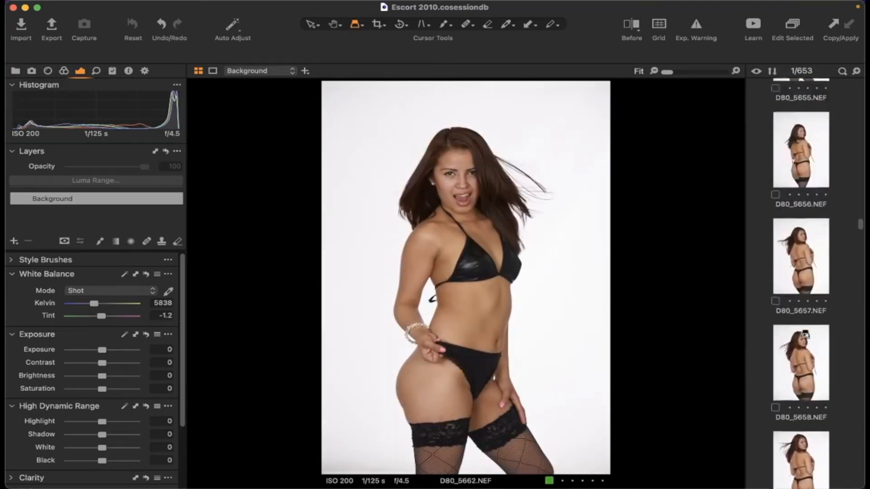
{"action": "scroll", "coordinate": [817, 248], "scroll_direction": "up", "scroll_amount": 4}
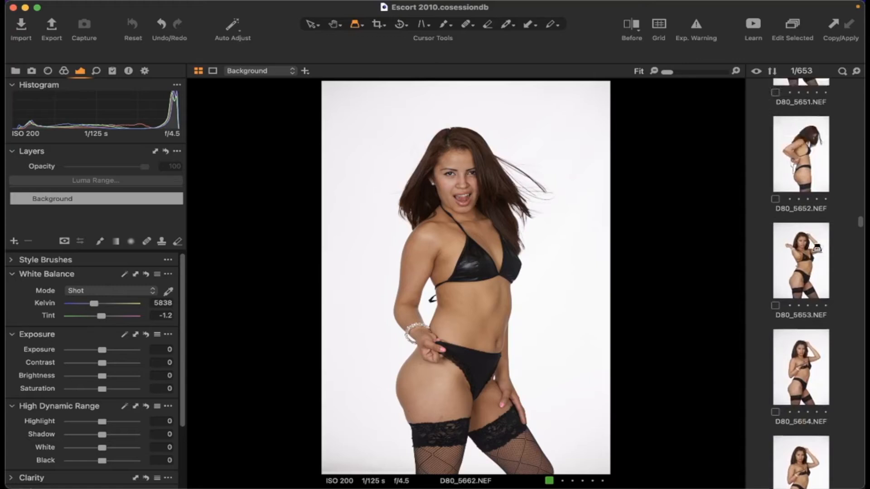
{"action": "left_click", "coordinate": [806, 252]}
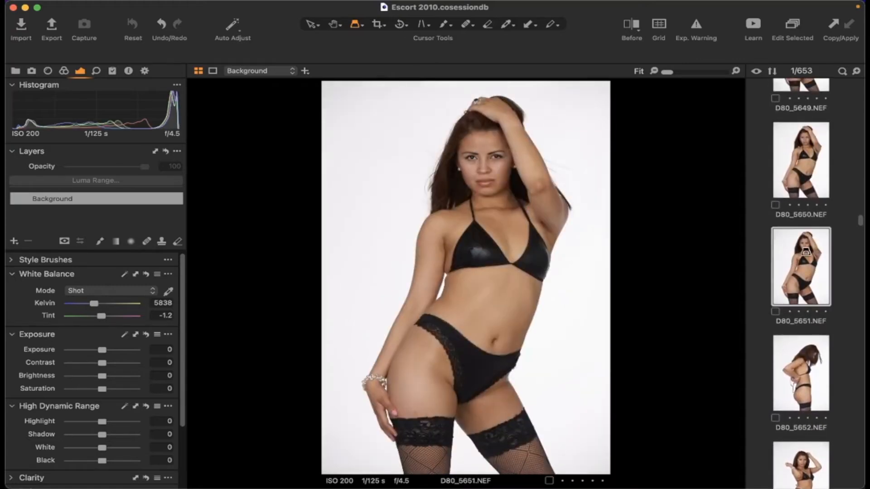
{"action": "scroll", "coordinate": [805, 252], "scroll_direction": "up", "scroll_amount": 3}
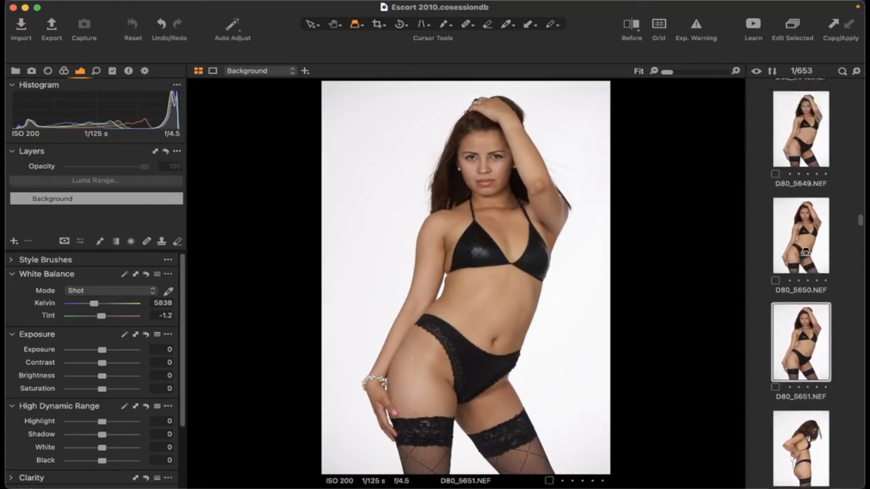
{"action": "scroll", "coordinate": [804, 240], "scroll_direction": "up", "scroll_amount": 3}
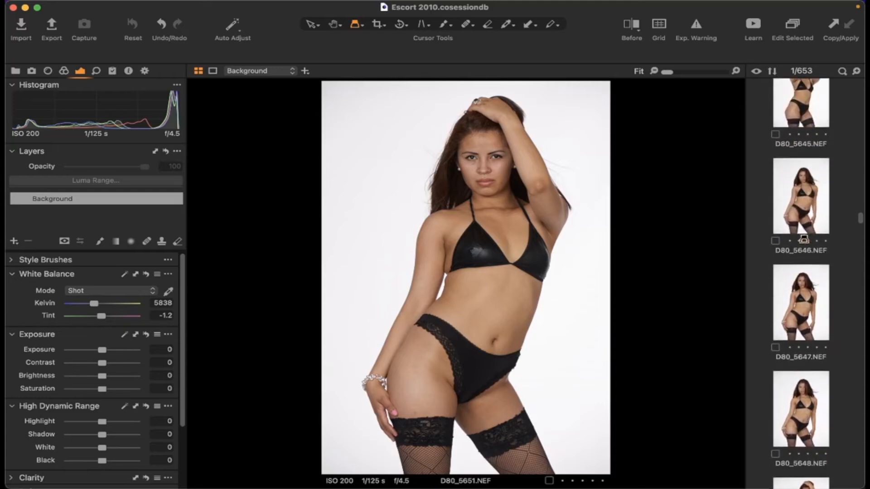
{"action": "left_click", "coordinate": [805, 238]}
{"action": "left_click", "coordinate": [810, 158]}
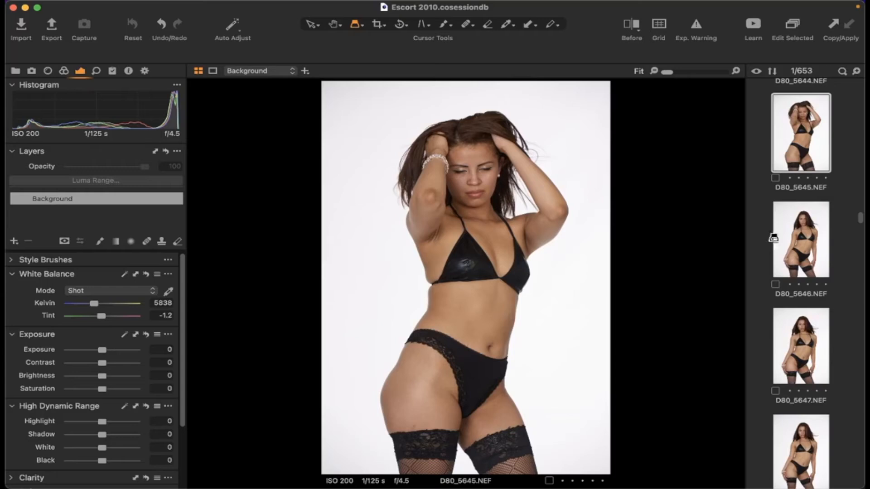
Compare the raised-arm poses by previewing D80_5643.NEF, D80_5640.NEF, D80_5637.NEF and D80_5642.NEF.
{"action": "scroll", "coordinate": [802, 239], "scroll_direction": "up", "scroll_amount": 5}
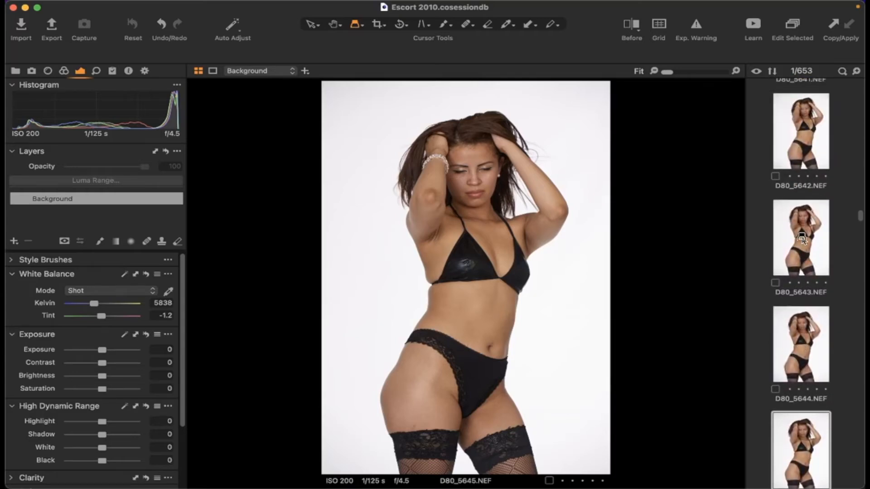
{"action": "left_click", "coordinate": [803, 240]}
{"action": "scroll", "coordinate": [805, 222], "scroll_direction": "up", "scroll_amount": 4}
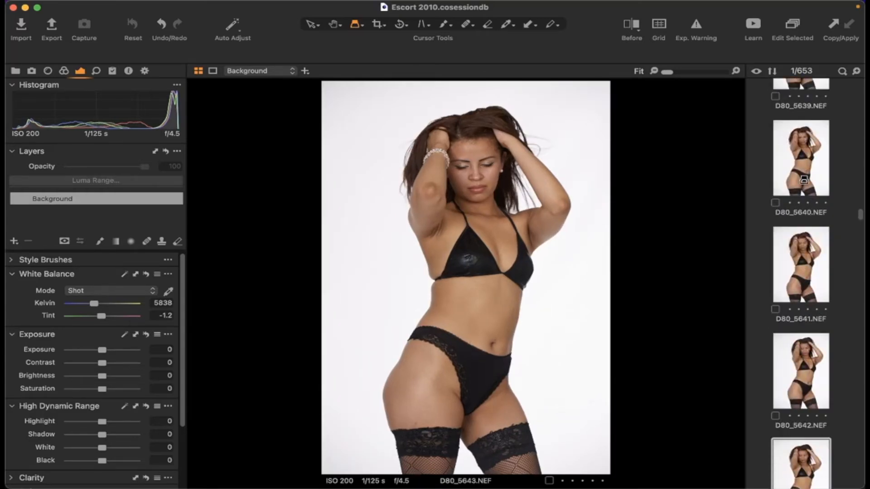
{"action": "left_click", "coordinate": [803, 180]}
{"action": "scroll", "coordinate": [803, 180], "scroll_direction": "up", "scroll_amount": 4}
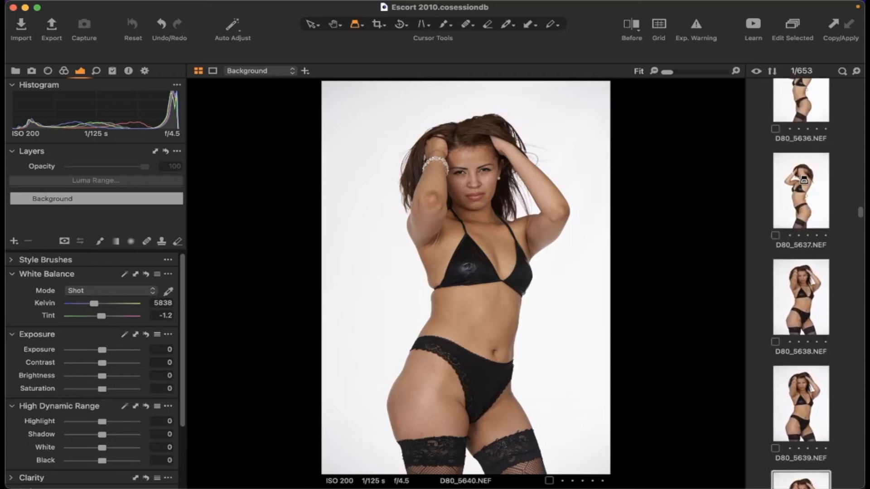
{"action": "left_click", "coordinate": [804, 180]}
{"action": "scroll", "coordinate": [804, 191], "scroll_direction": "down", "scroll_amount": 4}
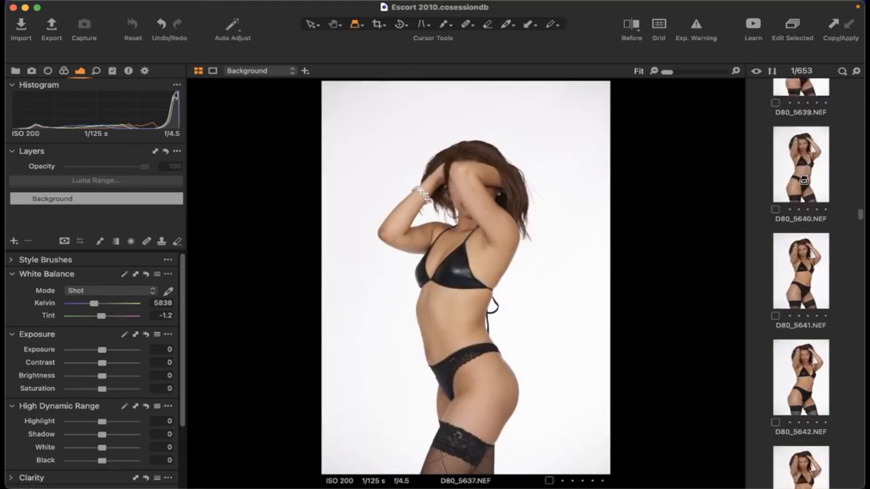
{"action": "left_click", "coordinate": [807, 272]}
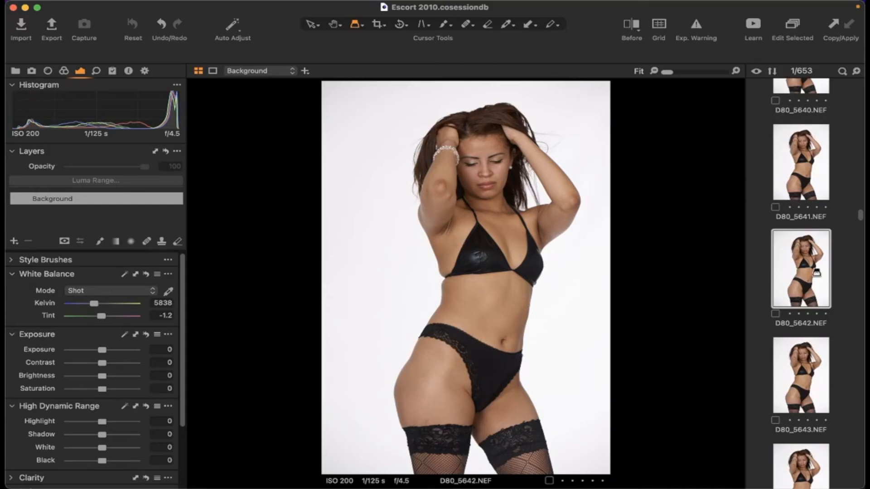
Browse the neighbouring raised-arm shots again and preview D80_5638.NEF and D80_5645.NEF.
{"action": "scroll", "coordinate": [816, 272], "scroll_direction": "down", "scroll_amount": 10}
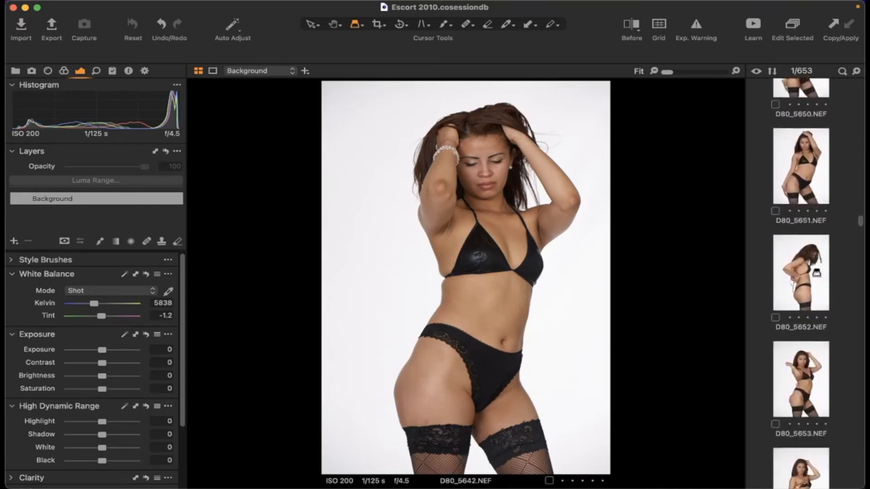
{"action": "scroll", "coordinate": [816, 272], "scroll_direction": "up", "scroll_amount": 7}
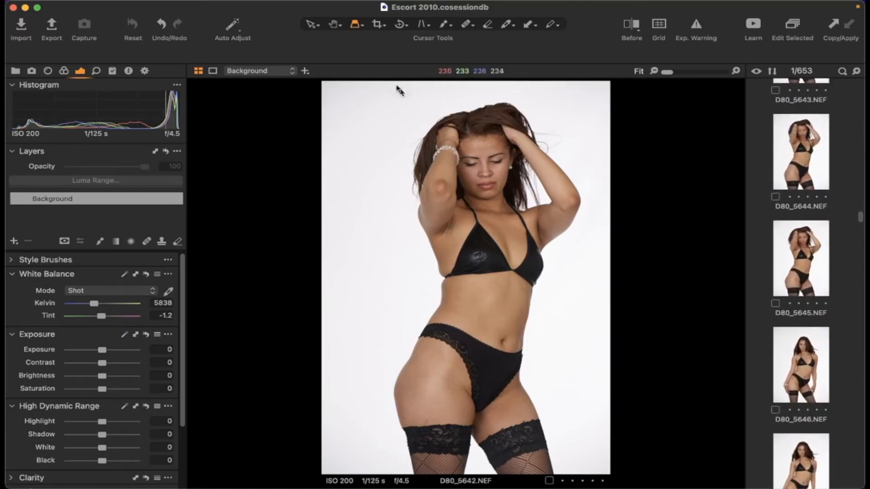
{"action": "left_click_drag", "start_coordinate": [450, 221], "coordinate": [453, 222]}
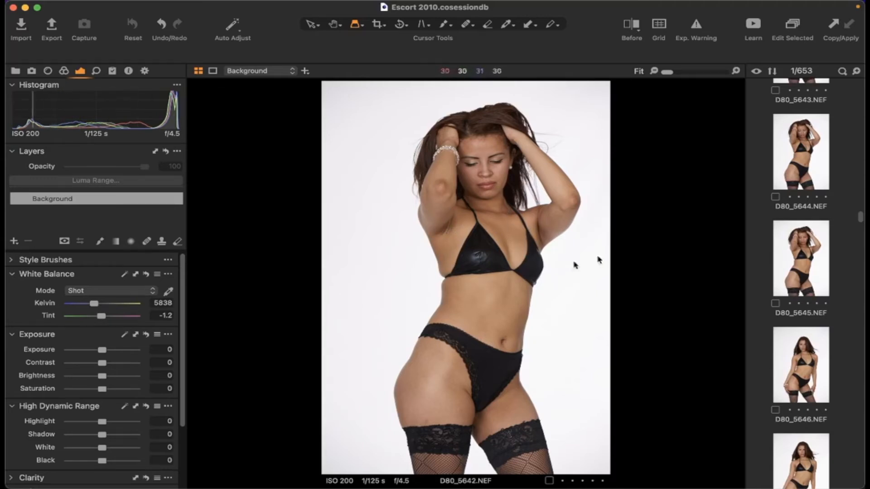
{"action": "scroll", "coordinate": [832, 248], "scroll_direction": "up", "scroll_amount": 10}
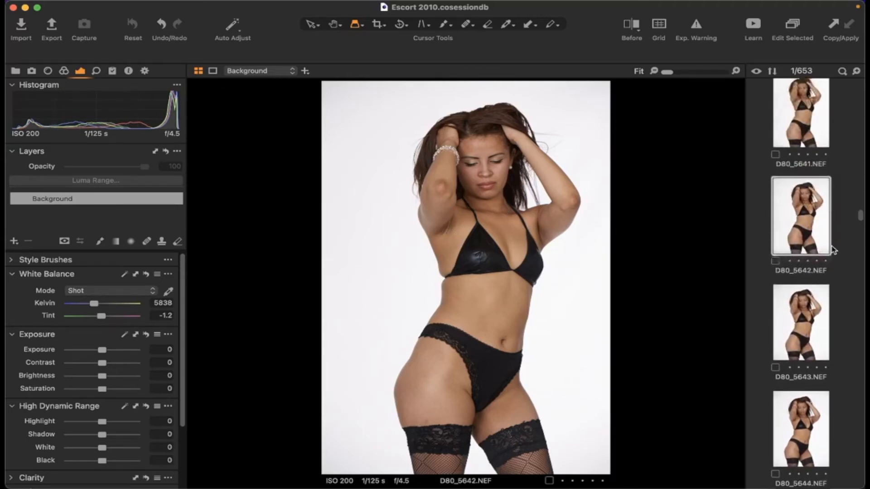
{"action": "scroll", "coordinate": [834, 249], "scroll_direction": "up", "scroll_amount": 1}
{"action": "left_click", "coordinate": [799, 195]}
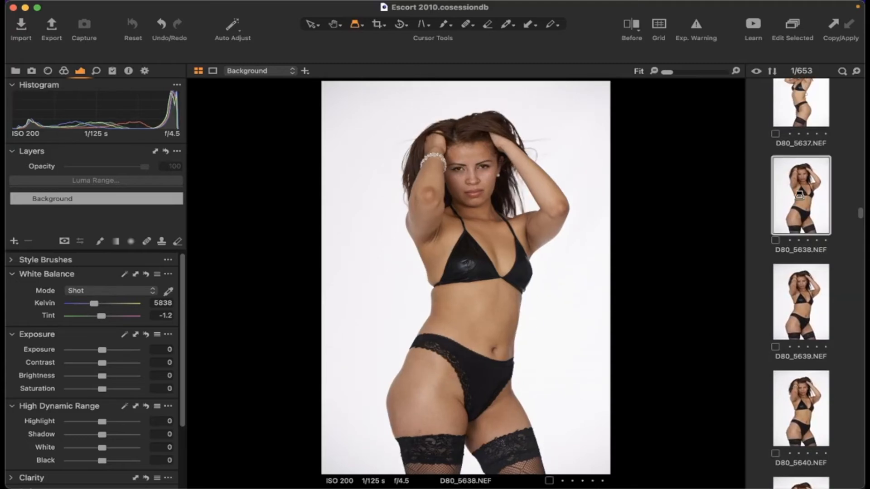
{"action": "scroll", "coordinate": [799, 195], "scroll_direction": "up", "scroll_amount": 10}
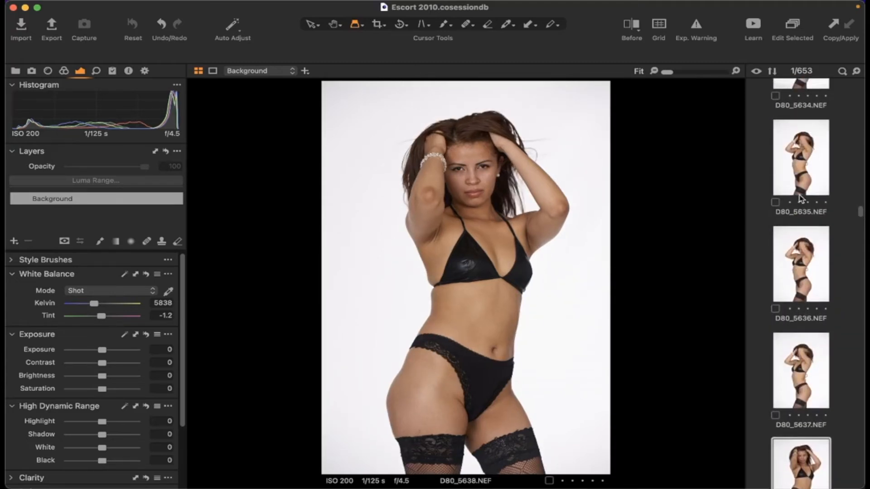
{"action": "scroll", "coordinate": [799, 198], "scroll_direction": "up", "scroll_amount": 15}
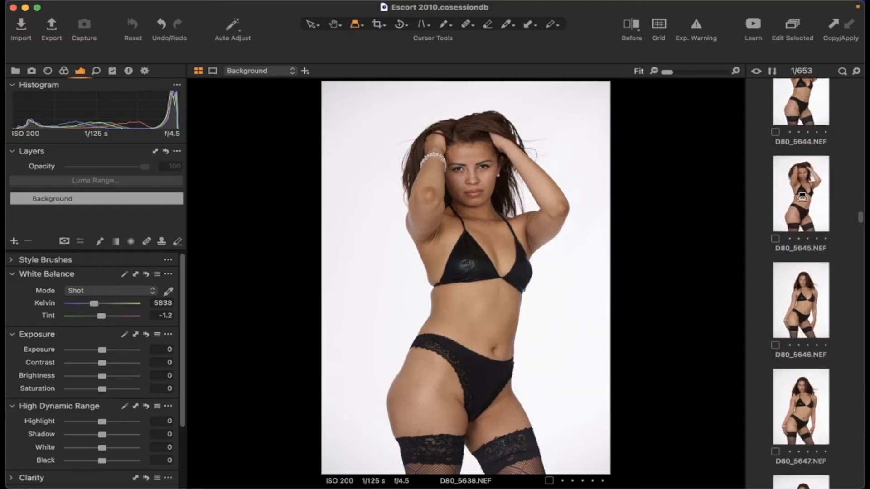
{"action": "left_click", "coordinate": [804, 191]}
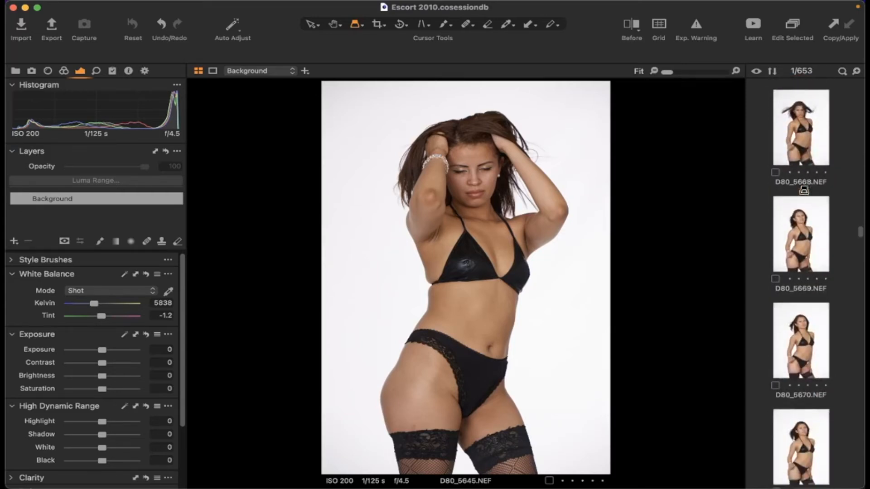
Browse on to the full-length back-view poses and preview D80_5682.NEF and D80_5687.NEF.
{"action": "scroll", "coordinate": [806, 194], "scroll_direction": "down", "scroll_amount": 5}
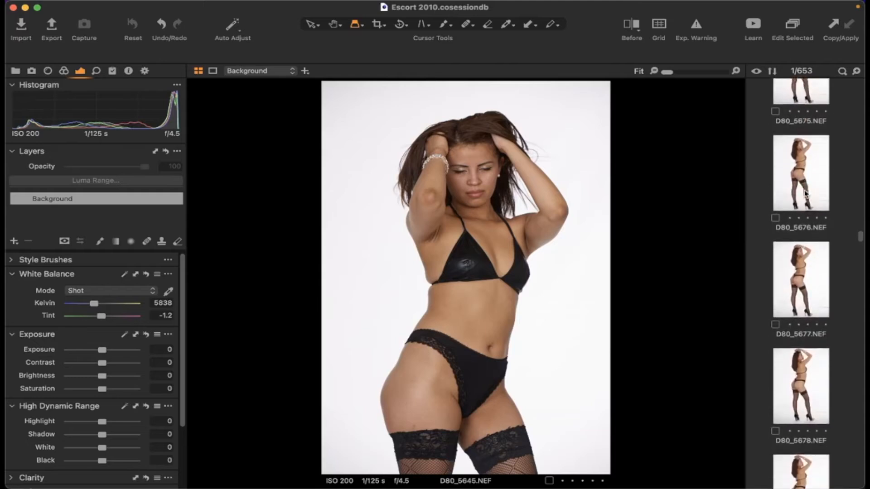
{"action": "scroll", "coordinate": [807, 285], "scroll_direction": "down", "scroll_amount": 5}
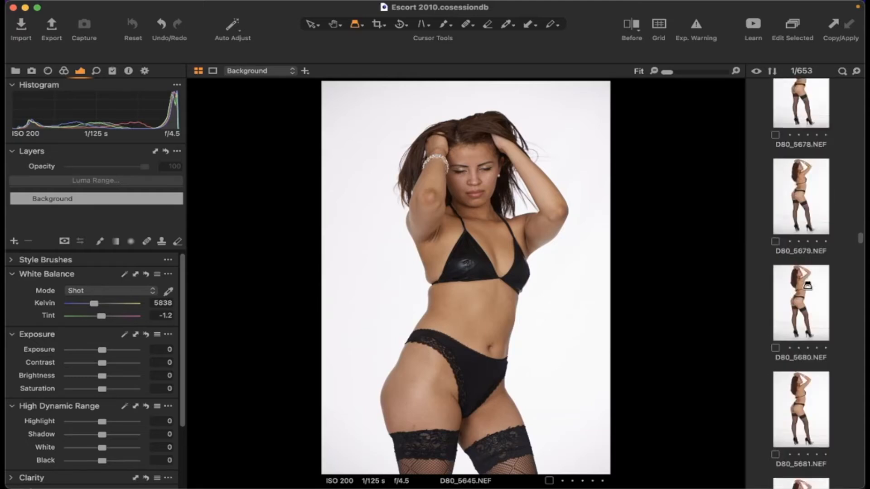
{"action": "left_click", "coordinate": [806, 305]}
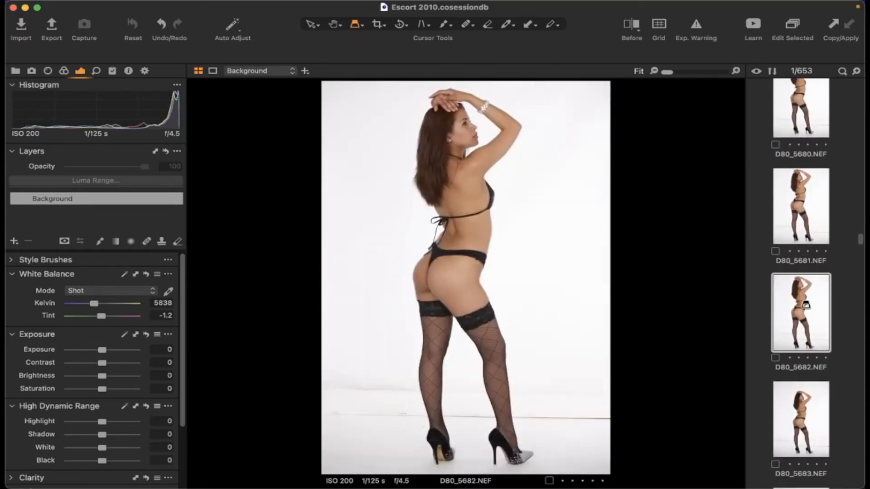
{"action": "scroll", "coordinate": [806, 305], "scroll_direction": "down", "scroll_amount": 8}
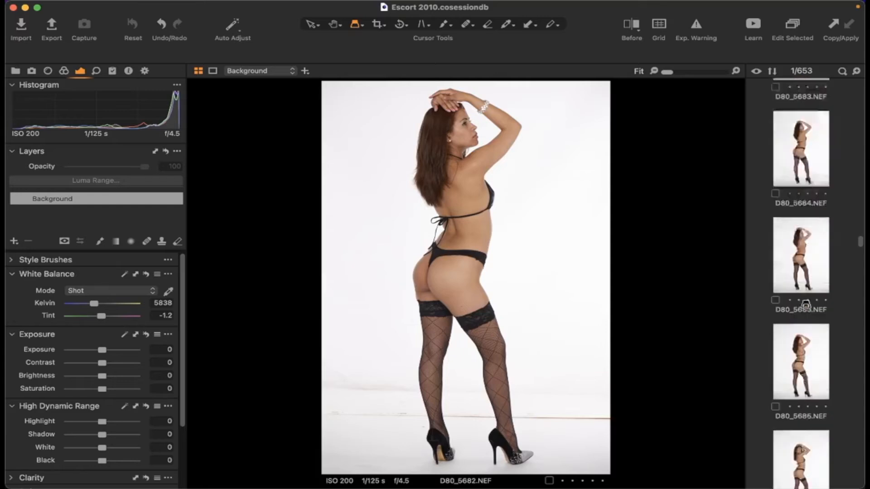
{"action": "left_click", "coordinate": [806, 275]}
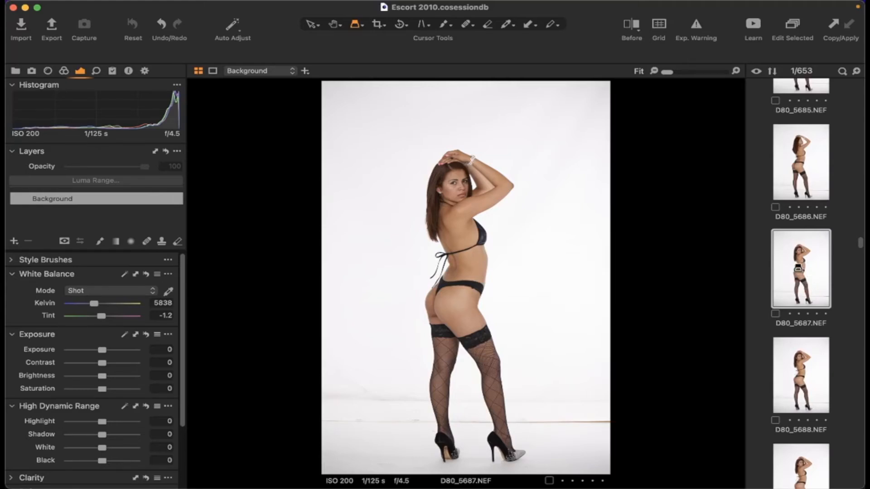
Send D80_5687.NEF to Adobe Photoshop 2021 as an uncompressed 16-bit TIFF in Adobe RGB (1998) at 300 px/in and 100% scale.
{"action": "right_click", "coordinate": [798, 269]}
{"action": "mouse_move", "coordinate": [724, 220]}
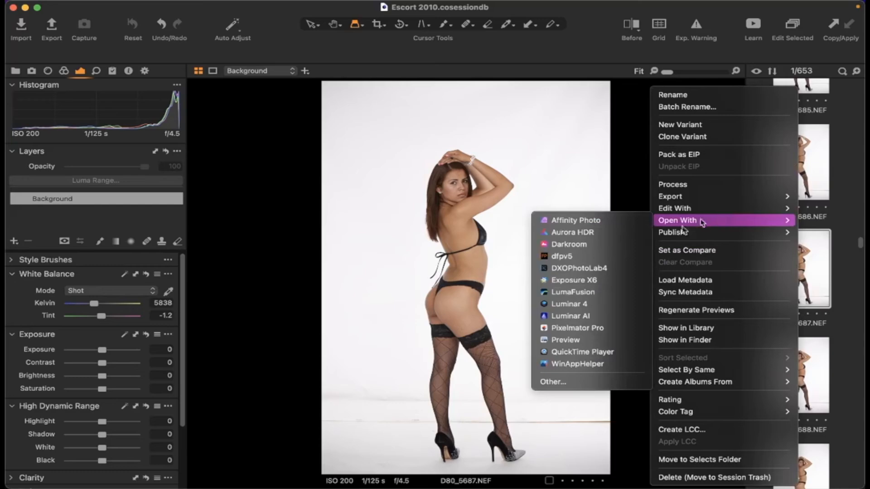
{"action": "mouse_move", "coordinate": [688, 209]}
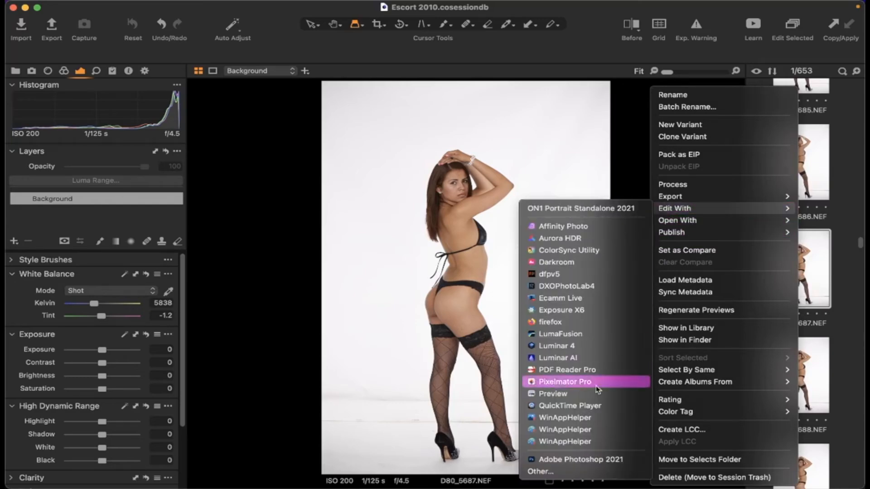
{"action": "left_click", "coordinate": [582, 458]}
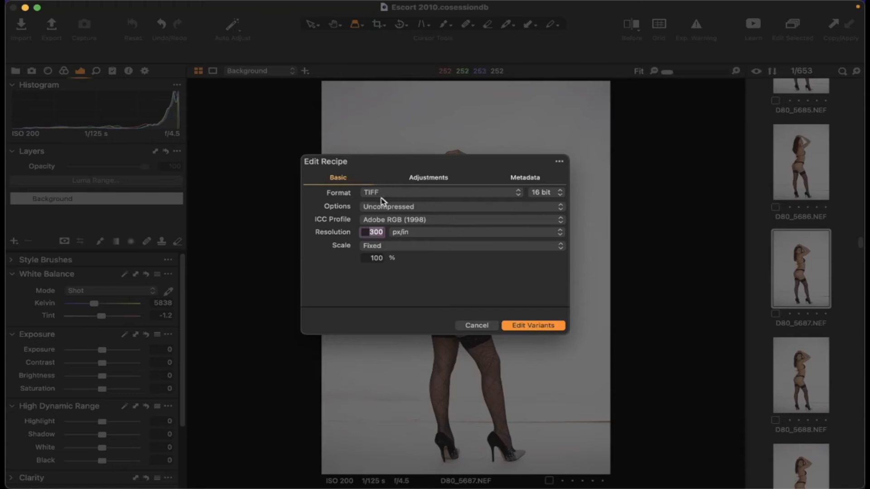
{"action": "left_click", "coordinate": [540, 325]}
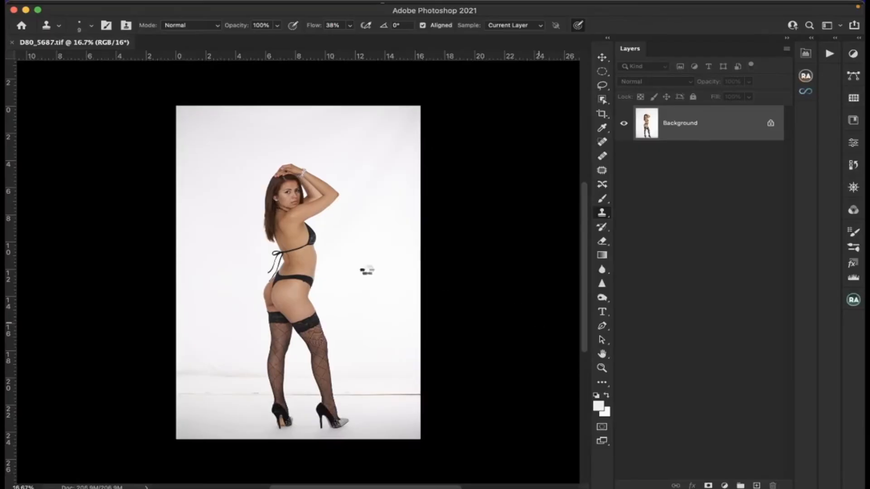
Enlarge the photo to 50% and examine the model and the backdrop from the face to the legs.
{"action": "left_click", "coordinate": [601, 369]}
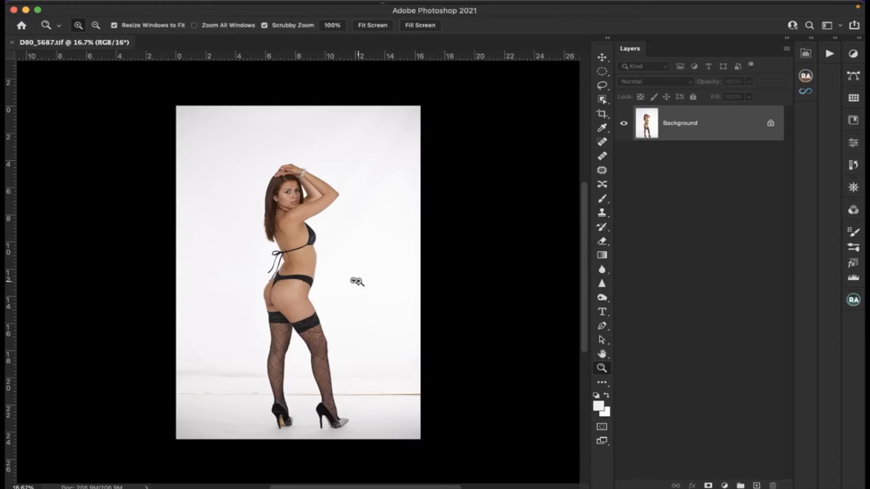
{"action": "left_click", "coordinate": [282, 253]}
{"action": "left_click", "coordinate": [282, 253]}
{"action": "left_click", "coordinate": [283, 254]}
{"action": "scroll", "coordinate": [283, 253], "scroll_direction": "up", "scroll_amount": 5}
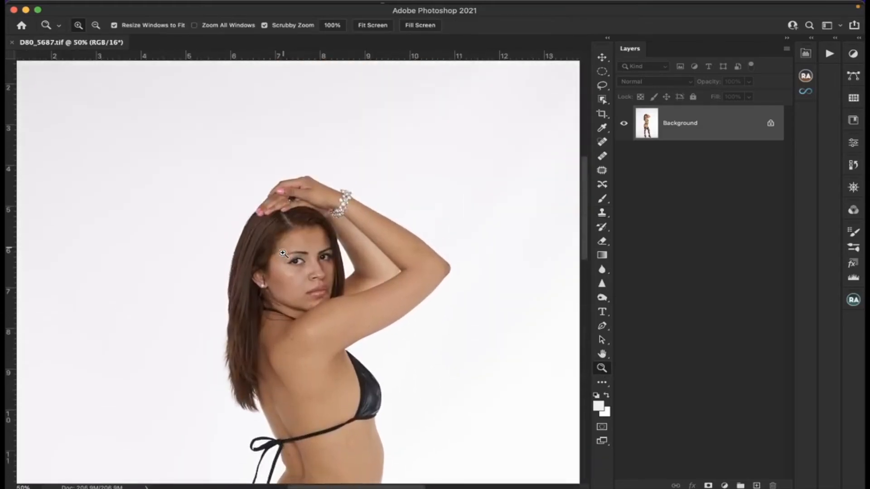
{"action": "scroll", "coordinate": [283, 254], "scroll_direction": "down", "scroll_amount": 18}
{"action": "scroll", "coordinate": [283, 253], "scroll_direction": "up", "scroll_amount": 15}
{"action": "scroll", "coordinate": [283, 253], "scroll_direction": "right", "scroll_amount": 4}
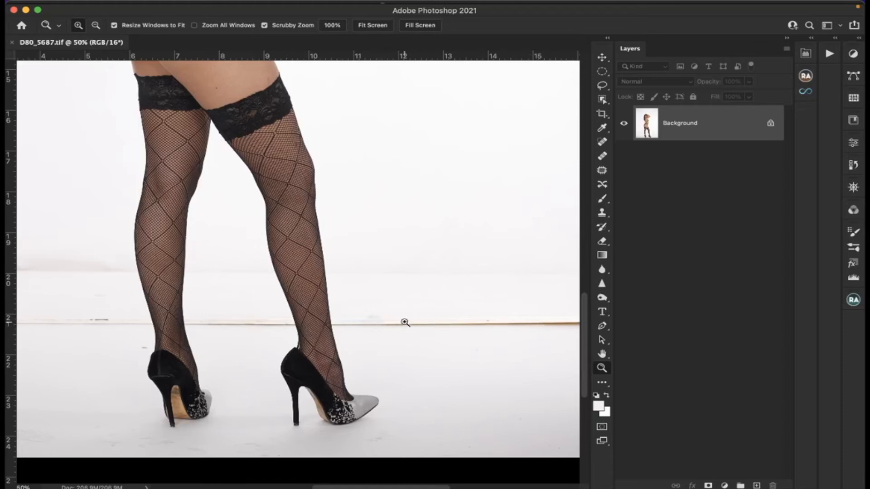
{"action": "scroll", "coordinate": [404, 323], "scroll_direction": "left", "scroll_amount": 14}
{"action": "scroll", "coordinate": [404, 323], "scroll_direction": "right", "scroll_amount": 9}
{"action": "scroll", "coordinate": [404, 322], "scroll_direction": "up", "scroll_amount": 2}
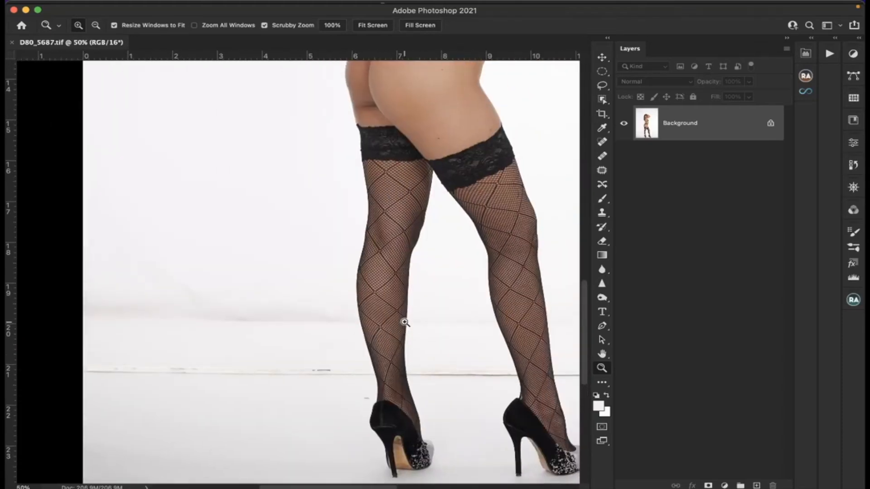
{"action": "scroll", "coordinate": [404, 323], "scroll_direction": "up", "scroll_amount": 3}
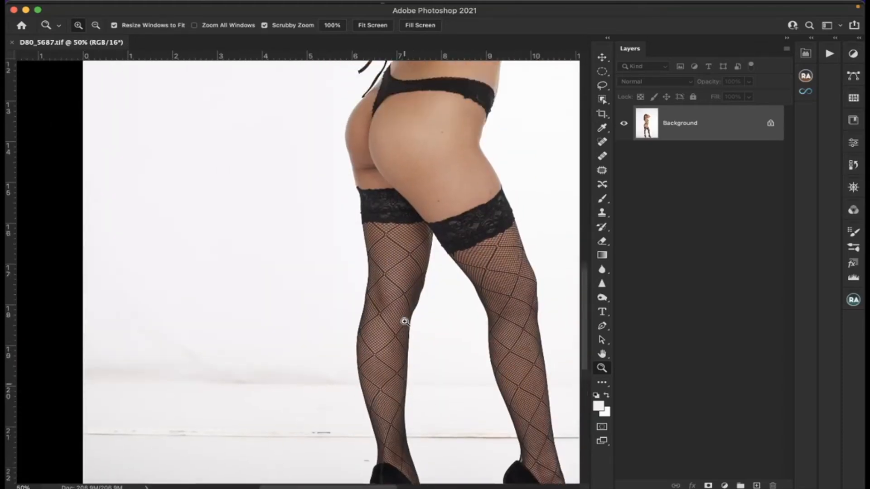
Inspect the floor seam and marks around the shoes on both sides, then check the upper body again.
{"action": "scroll", "coordinate": [404, 322], "scroll_direction": "down", "scroll_amount": 7}
{"action": "scroll", "coordinate": [404, 322], "scroll_direction": "right", "scroll_amount": 1}
{"action": "scroll", "coordinate": [405, 323], "scroll_direction": "right", "scroll_amount": 4}
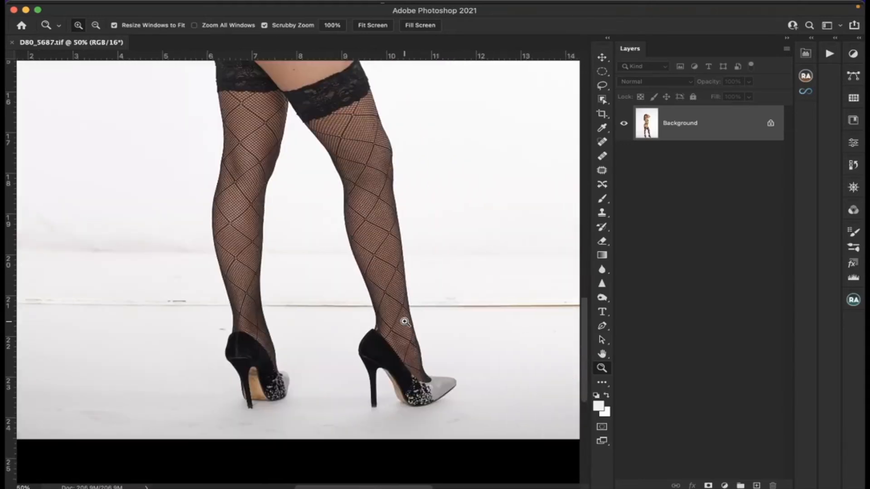
{"action": "scroll", "coordinate": [404, 323], "scroll_direction": "left", "scroll_amount": 3}
{"action": "scroll", "coordinate": [276, 378], "scroll_direction": "down", "scroll_amount": 2}
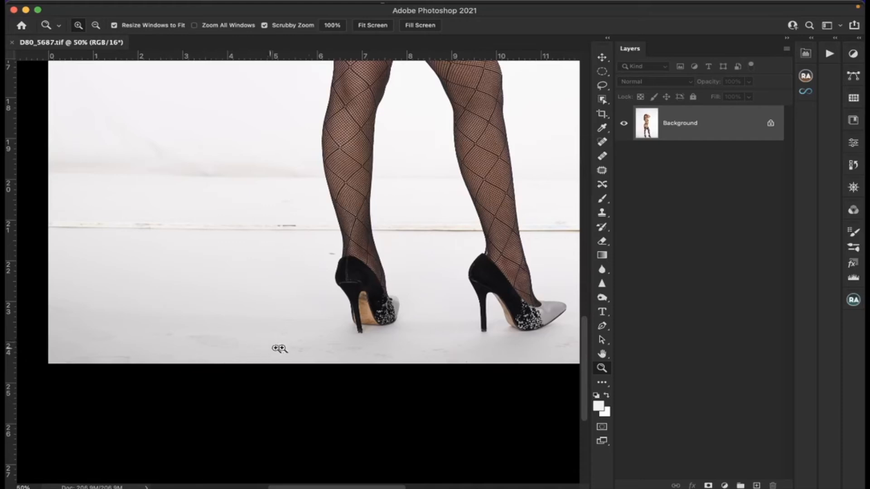
{"action": "scroll", "coordinate": [411, 326], "scroll_direction": "right", "scroll_amount": 5}
{"action": "scroll", "coordinate": [412, 326], "scroll_direction": "left", "scroll_amount": 2}
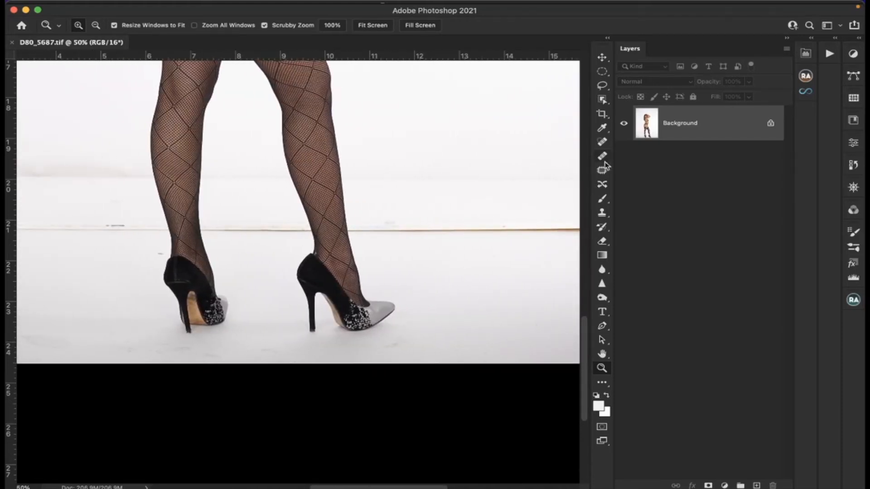
{"action": "scroll", "coordinate": [333, 312], "scroll_direction": "up", "scroll_amount": 10}
{"action": "scroll", "coordinate": [333, 312], "scroll_direction": "down", "scroll_amount": 2}
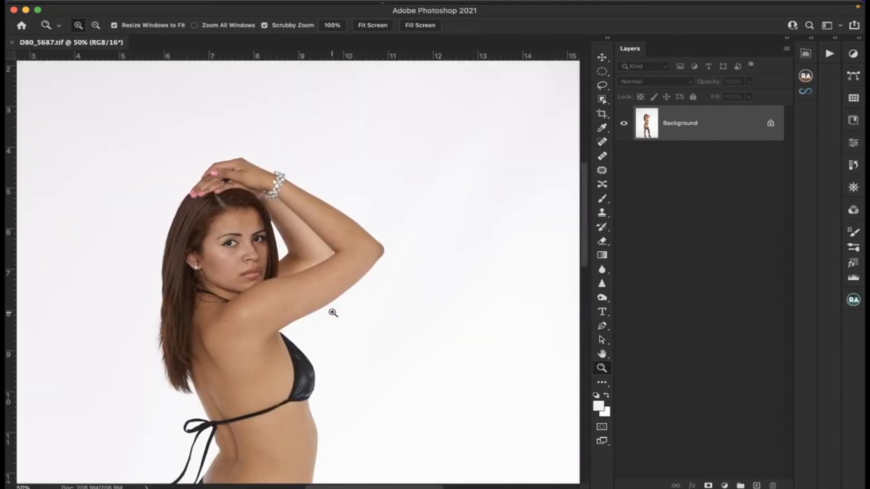
Crop the photo tighter around the full-length figure, trimming empty backdrop on all sides.
{"action": "key", "text": "super+0"}
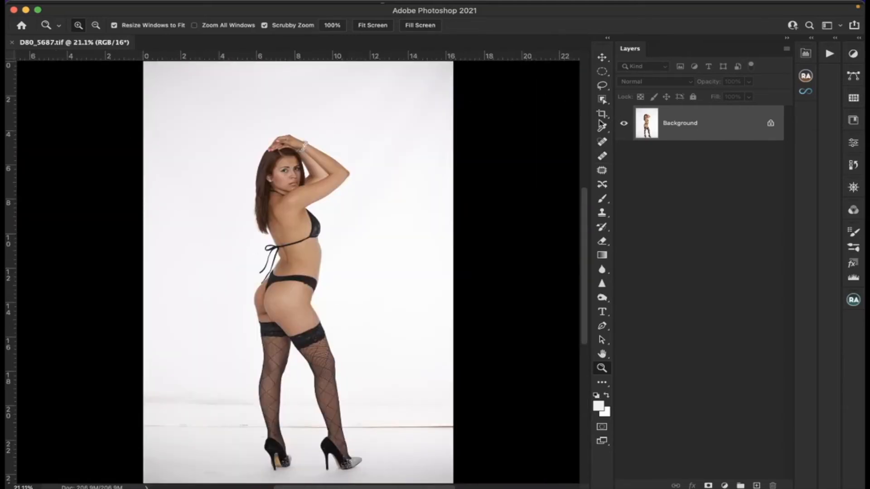
{"action": "left_click", "coordinate": [602, 115]}
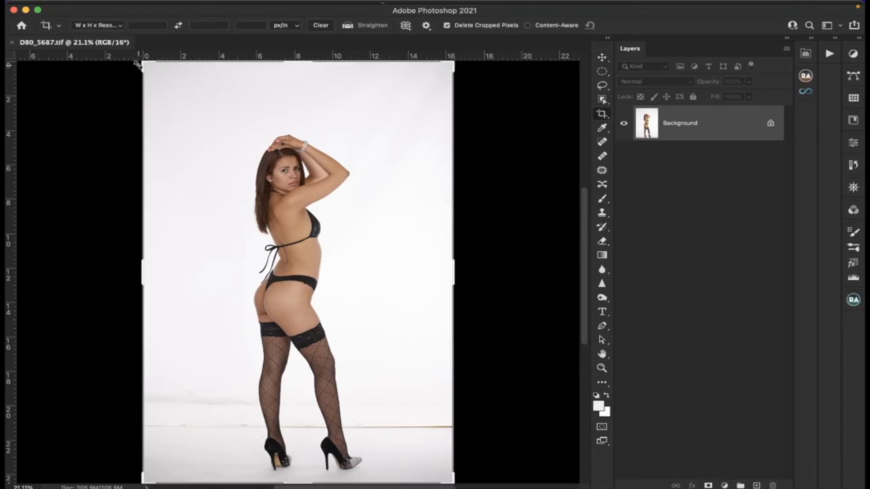
{"action": "left_click_drag", "start_coordinate": [144, 65], "coordinate": [153, 107]}
{"action": "left_click_drag", "start_coordinate": [292, 226], "coordinate": [316, 232]}
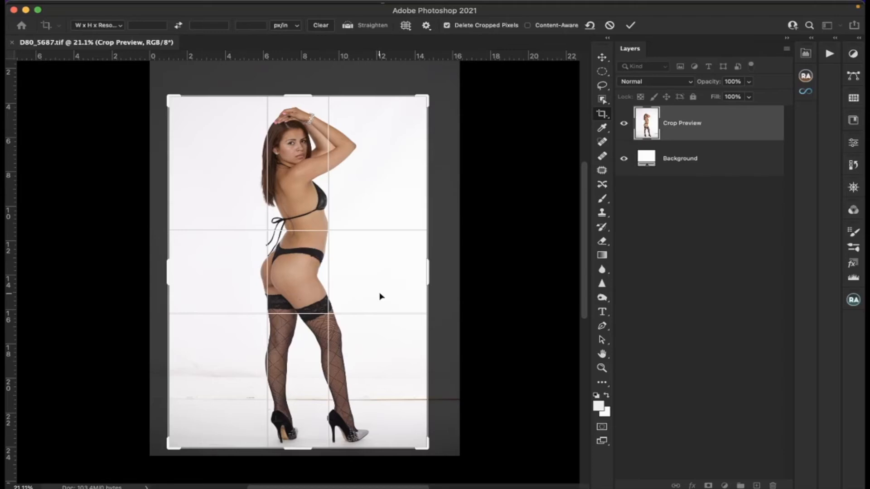
{"action": "key", "text": "Return"}
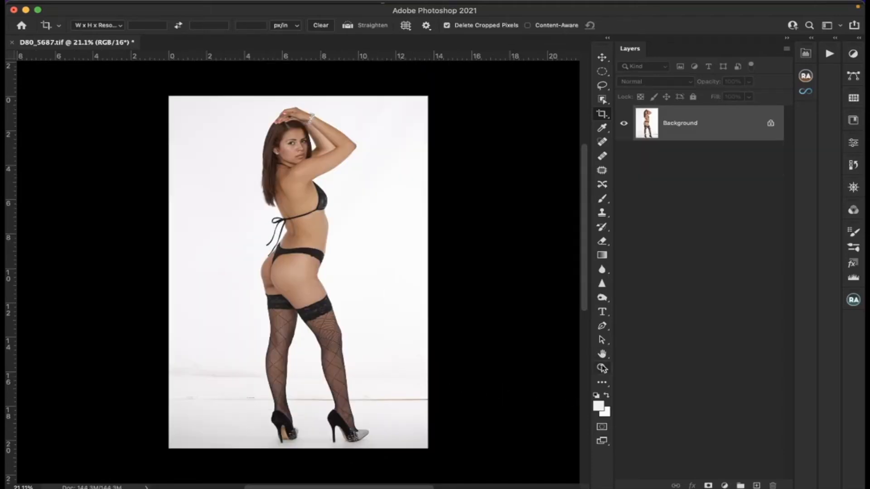
Patch out the floor seam from the front leg to the photo's right edge, sampling clean backdrop above it.
{"action": "left_click", "coordinate": [602, 368]}
{"action": "left_click_drag", "start_coordinate": [280, 339], "coordinate": [281, 339]}
{"action": "scroll", "coordinate": [428, 326], "scroll_direction": "right", "scroll_amount": 5}
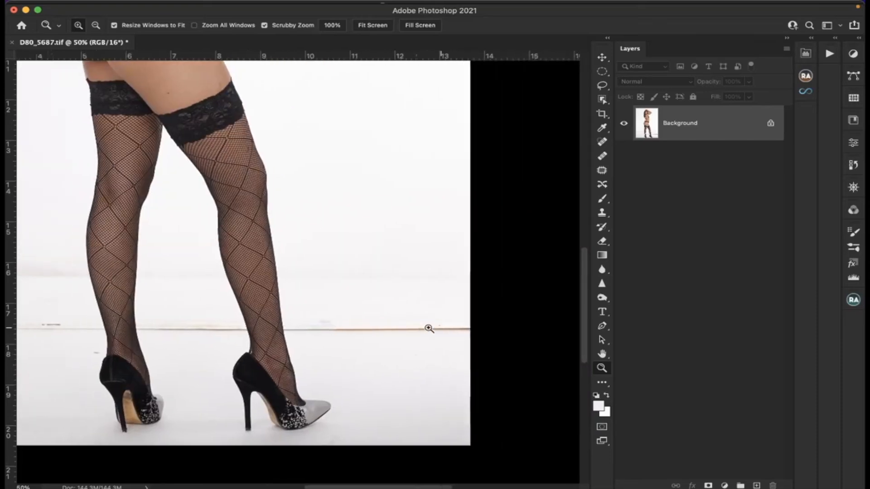
{"action": "left_click", "coordinate": [602, 171]}
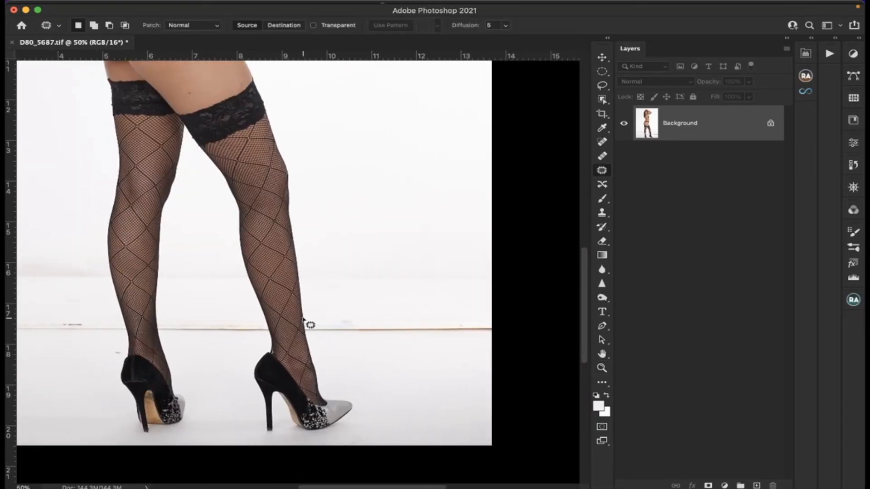
{"action": "mouse_move", "coordinate": [306, 334]}
{"action": "left_mouse_down"}
{"action": "mouse_move", "coordinate": [377, 343]}
{"action": "mouse_move", "coordinate": [489, 340]}
{"action": "mouse_move", "coordinate": [506, 328]}
{"action": "mouse_move", "coordinate": [497, 310]}
{"action": "mouse_move", "coordinate": [310, 314]}
{"action": "left_mouse_up"}
{"action": "left_click_drag", "start_coordinate": [373, 330], "coordinate": [365, 238]}
{"action": "key", "text": "cmd+d"}
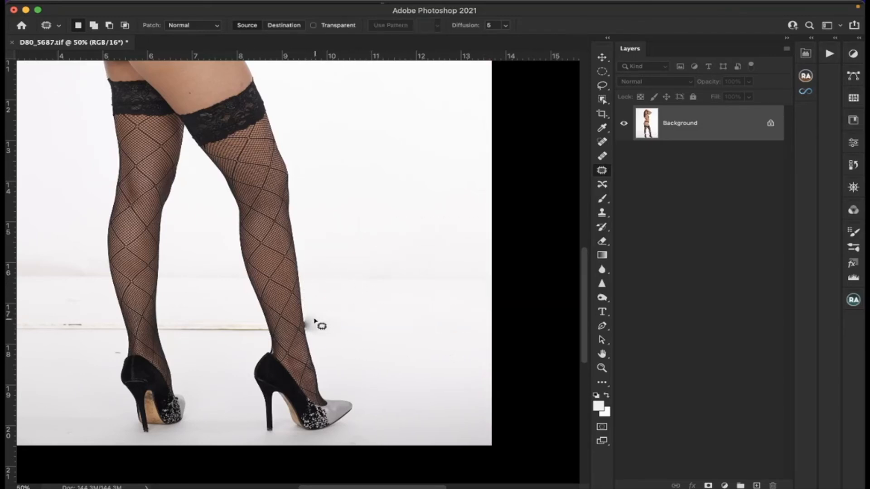
{"action": "key", "text": "super+z"}
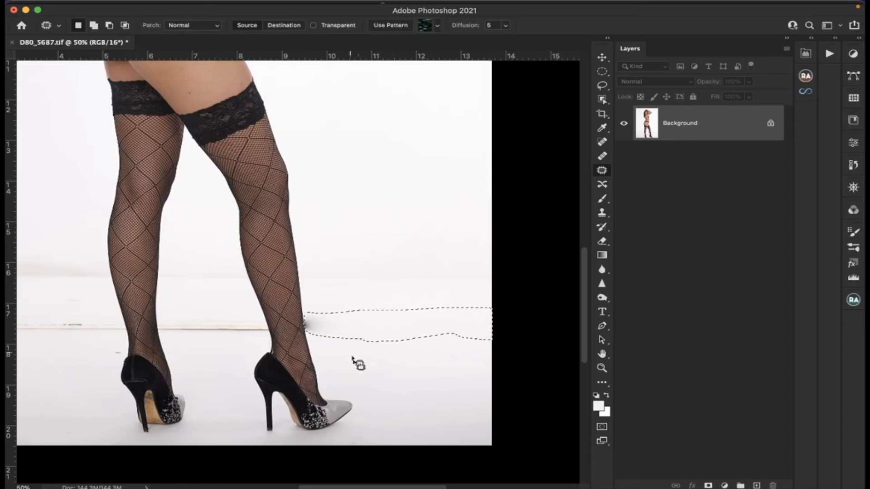
{"action": "left_click", "coordinate": [394, 353]}
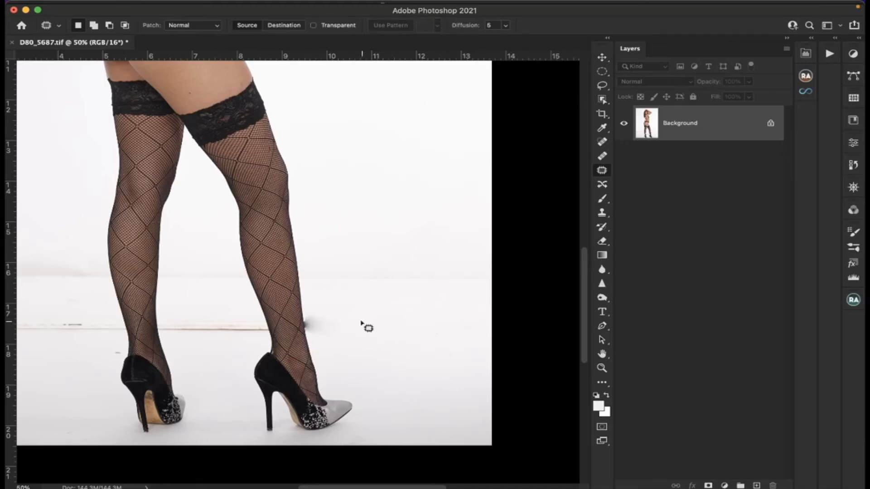
Try to patch out the floor seam between the two legs.
{"action": "mouse_move", "coordinate": [259, 313]}
{"action": "left_mouse_down"}
{"action": "mouse_move", "coordinate": [262, 322]}
{"action": "mouse_move", "coordinate": [221, 334]}
{"action": "mouse_move", "coordinate": [170, 330]}
{"action": "mouse_move", "coordinate": [215, 311]}
{"action": "mouse_move", "coordinate": [219, 348]}
{"action": "left_mouse_up"}
{"action": "key", "text": "ctrl+d"}
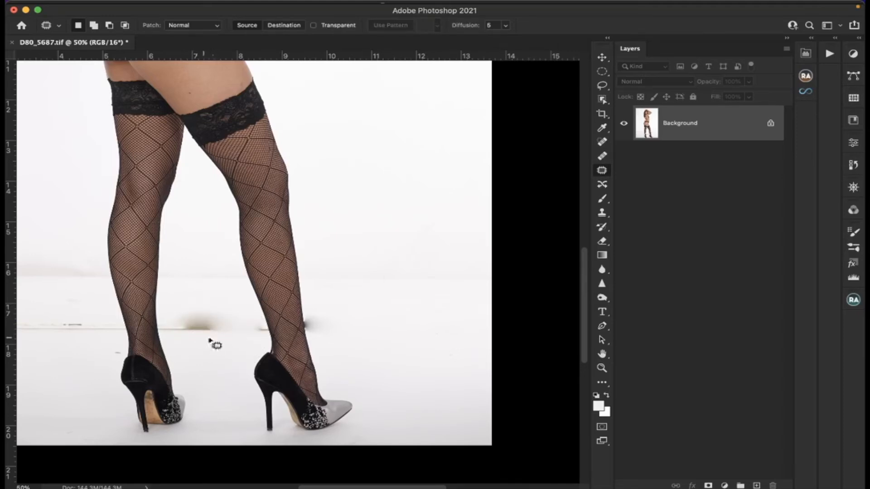
Undo the seam patches between the legs and beside the front leg, and clear the restored selection.
{"action": "key", "text": "super+z"}
{"action": "key", "text": "super+z"}
{"action": "key", "text": "super+z"}
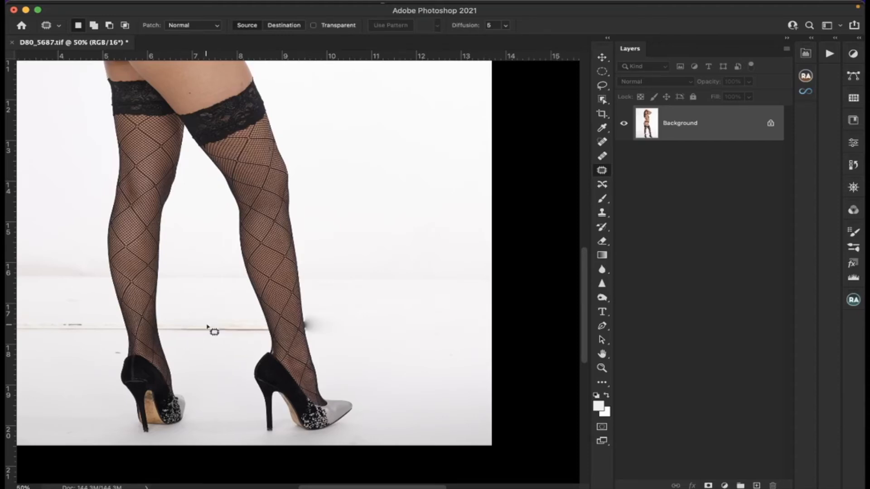
{"action": "key", "text": "super+z"}
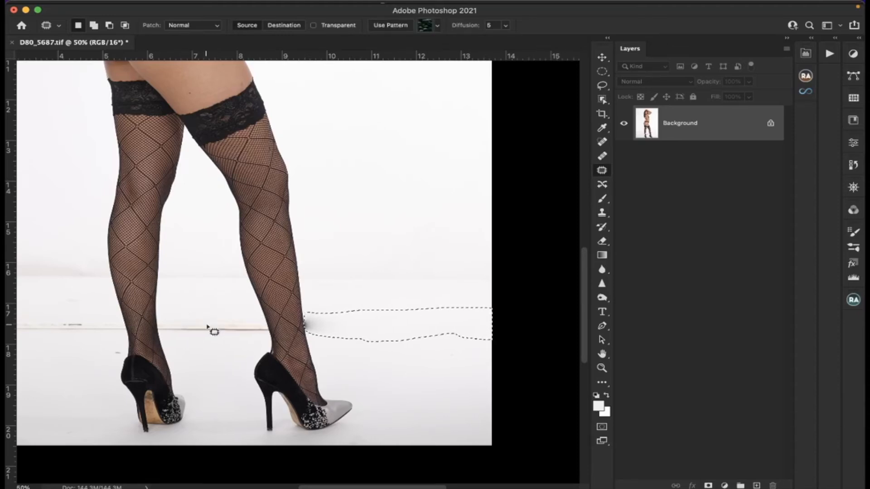
{"action": "left_click", "coordinate": [405, 203]}
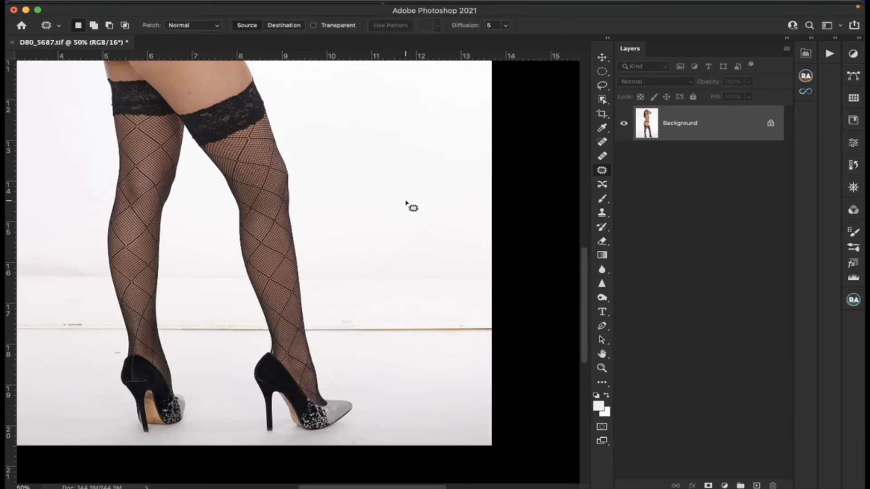
Clone clean backdrop over the floor seam and the faint band above it, from the front leg to the photo's right edge.
{"action": "left_click", "coordinate": [603, 213]}
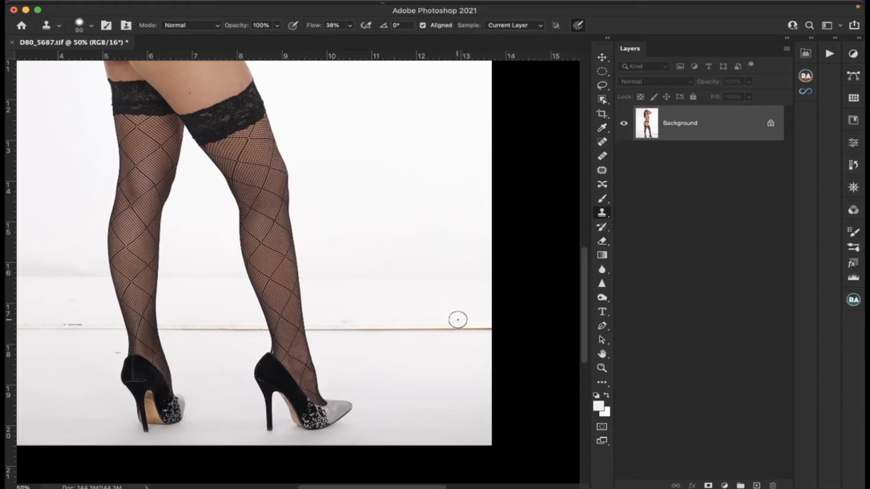
{"action": "mouse_move", "coordinate": [464, 326]}
{"action": "left_mouse_down"}
{"action": "mouse_move", "coordinate": [494, 327]}
{"action": "mouse_move", "coordinate": [375, 328]}
{"action": "mouse_move", "coordinate": [476, 322]}
{"action": "left_mouse_up"}
{"action": "left_click_drag", "start_coordinate": [481, 277], "coordinate": [366, 277]}
{"action": "mouse_move", "coordinate": [418, 274]}
{"action": "left_mouse_down"}
{"action": "mouse_move", "coordinate": [345, 278]}
{"action": "mouse_move", "coordinate": [474, 267]}
{"action": "mouse_move", "coordinate": [362, 274]}
{"action": "left_mouse_up"}
{"action": "mouse_move", "coordinate": [336, 327]}
{"action": "left_mouse_down"}
{"action": "mouse_move", "coordinate": [312, 326]}
{"action": "mouse_move", "coordinate": [324, 324]}
{"action": "left_mouse_up"}
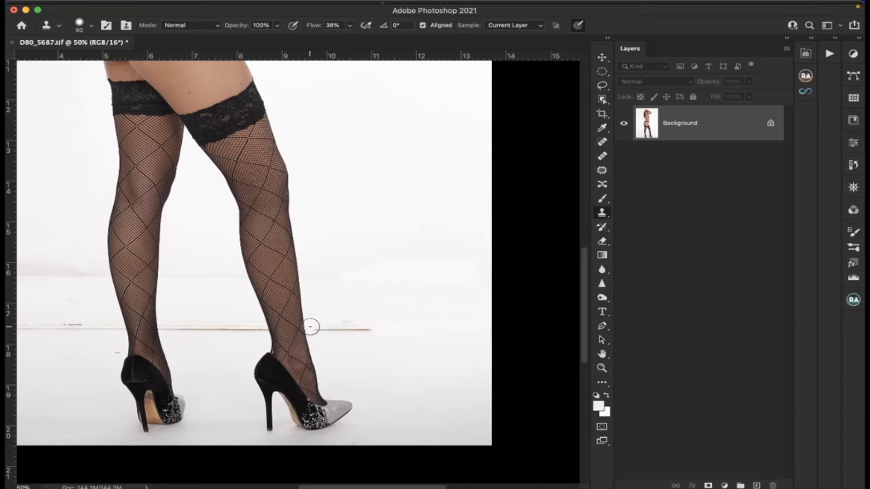
{"action": "left_click_drag", "start_coordinate": [311, 326], "coordinate": [362, 328]}
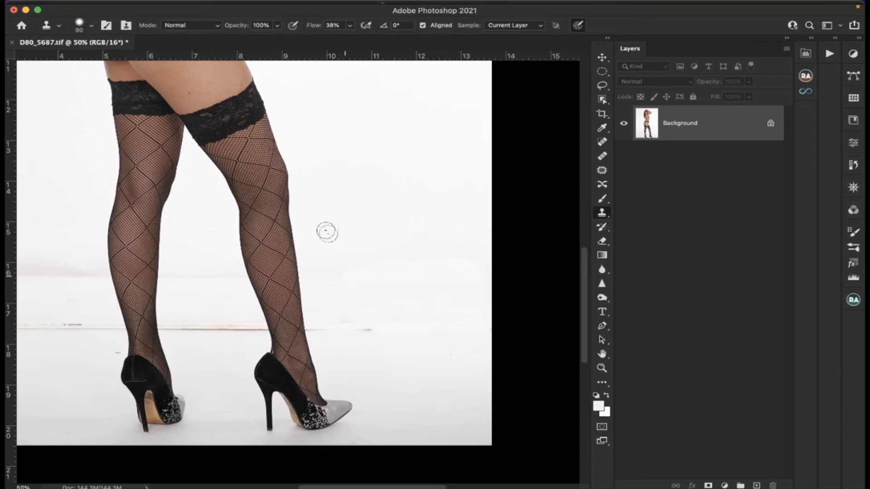
{"action": "mouse_move", "coordinate": [323, 328]}
{"action": "left_mouse_down"}
{"action": "mouse_move", "coordinate": [383, 328]}
{"action": "mouse_move", "coordinate": [342, 328]}
{"action": "mouse_move", "coordinate": [357, 318]}
{"action": "mouse_move", "coordinate": [311, 329]}
{"action": "left_mouse_up"}
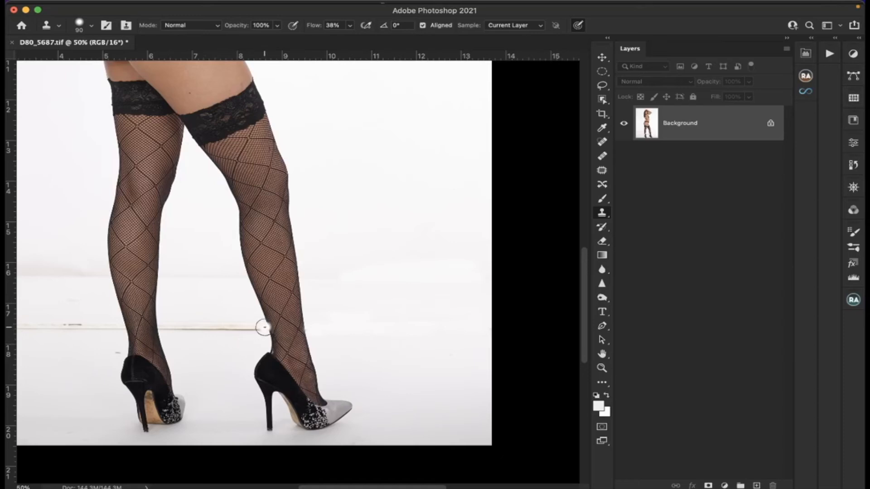
Clone clean floor over the seam between the legs and cover the stray dark mark above it.
{"action": "mouse_move", "coordinate": [262, 328]}
{"action": "left_mouse_down"}
{"action": "mouse_move", "coordinate": [231, 328]}
{"action": "mouse_move", "coordinate": [247, 330]}
{"action": "mouse_move", "coordinate": [235, 330]}
{"action": "mouse_move", "coordinate": [236, 313]}
{"action": "mouse_move", "coordinate": [228, 342]}
{"action": "mouse_move", "coordinate": [234, 296]}
{"action": "mouse_move", "coordinate": [236, 317]}
{"action": "left_mouse_up"}
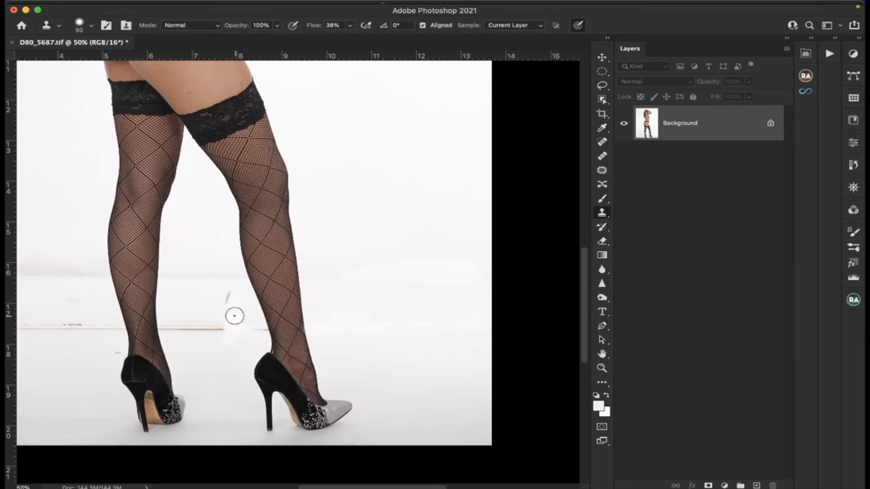
{"action": "left_click", "coordinate": [203, 220], "text": "alt"}
{"action": "left_click_drag", "start_coordinate": [228, 265], "coordinate": [223, 305]}
{"action": "left_click", "coordinate": [224, 363], "text": "alt"}
{"action": "mouse_move", "coordinate": [226, 331]}
{"action": "left_mouse_down"}
{"action": "mouse_move", "coordinate": [206, 332]}
{"action": "mouse_move", "coordinate": [242, 329]}
{"action": "mouse_move", "coordinate": [219, 328]}
{"action": "left_mouse_up"}
{"action": "left_click", "coordinate": [216, 365], "text": "alt"}
{"action": "mouse_move", "coordinate": [211, 327]}
{"action": "left_mouse_down"}
{"action": "mouse_move", "coordinate": [173, 328]}
{"action": "mouse_move", "coordinate": [253, 329]}
{"action": "left_mouse_up"}
{"action": "left_click", "coordinate": [220, 361], "text": "alt"}
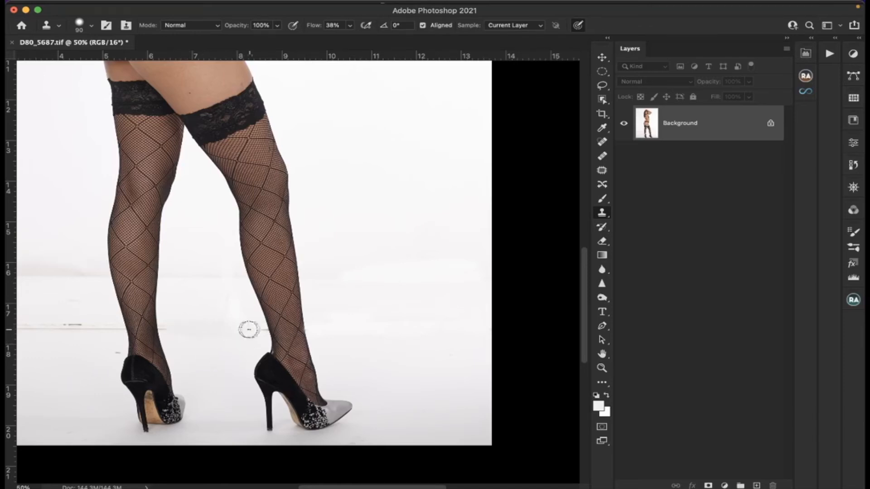
Clone away the seam remnants beside the rear leg and the faint backdrop band between the legs.
{"action": "left_click", "coordinate": [210, 350], "text": "alt"}
{"action": "mouse_move", "coordinate": [233, 331]}
{"action": "left_mouse_down"}
{"action": "mouse_move", "coordinate": [222, 369]}
{"action": "mouse_move", "coordinate": [198, 324]}
{"action": "mouse_move", "coordinate": [179, 326]}
{"action": "left_mouse_up"}
{"action": "left_click", "coordinate": [221, 365], "text": "alt"}
{"action": "left_click_drag", "start_coordinate": [164, 330], "coordinate": [167, 331]}
{"action": "mouse_move", "coordinate": [212, 277]}
{"action": "left_mouse_down"}
{"action": "mouse_move", "coordinate": [221, 311]}
{"action": "mouse_move", "coordinate": [231, 272]}
{"action": "mouse_move", "coordinate": [209, 310]}
{"action": "mouse_move", "coordinate": [186, 311]}
{"action": "mouse_move", "coordinate": [201, 275]}
{"action": "mouse_move", "coordinate": [166, 276]}
{"action": "left_mouse_up"}
{"action": "left_click", "coordinate": [220, 313], "text": "alt"}
Clone clean backdrop over the faint shadow band from the rear leg to the photo's left edge.
{"action": "scroll", "coordinate": [177, 277], "scroll_direction": "left", "scroll_amount": 10}
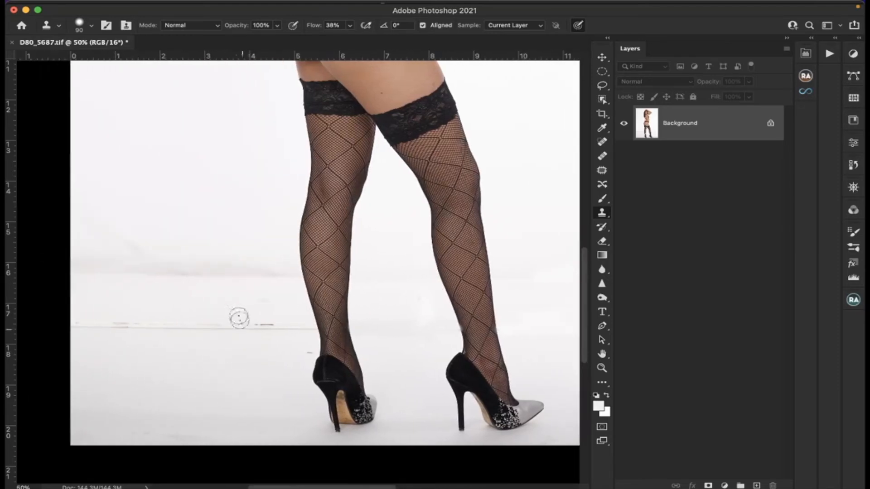
{"action": "left_click", "coordinate": [258, 200], "text": "alt"}
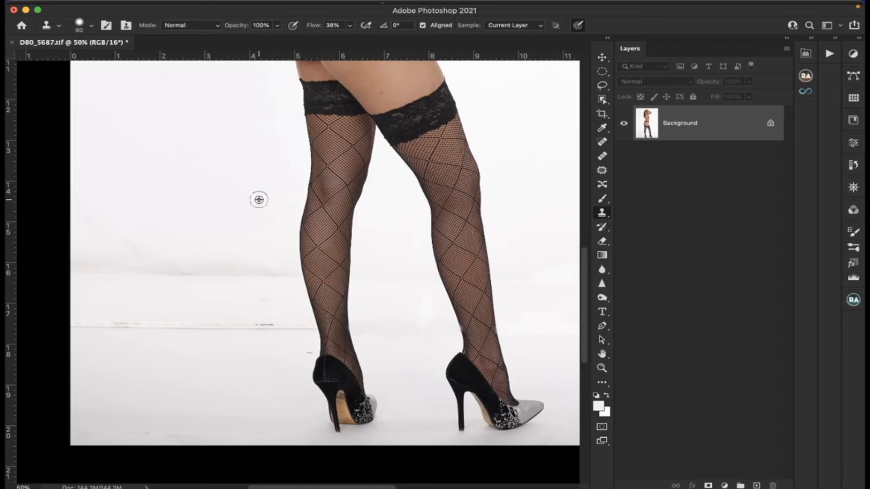
{"action": "mouse_move", "coordinate": [276, 270]}
{"action": "left_mouse_down"}
{"action": "mouse_move", "coordinate": [183, 281]}
{"action": "mouse_move", "coordinate": [244, 262]}
{"action": "mouse_move", "coordinate": [144, 279]}
{"action": "mouse_move", "coordinate": [195, 278]}
{"action": "mouse_move", "coordinate": [135, 276]}
{"action": "mouse_move", "coordinate": [113, 264]}
{"action": "mouse_move", "coordinate": [179, 270]}
{"action": "mouse_move", "coordinate": [113, 272]}
{"action": "left_mouse_up"}
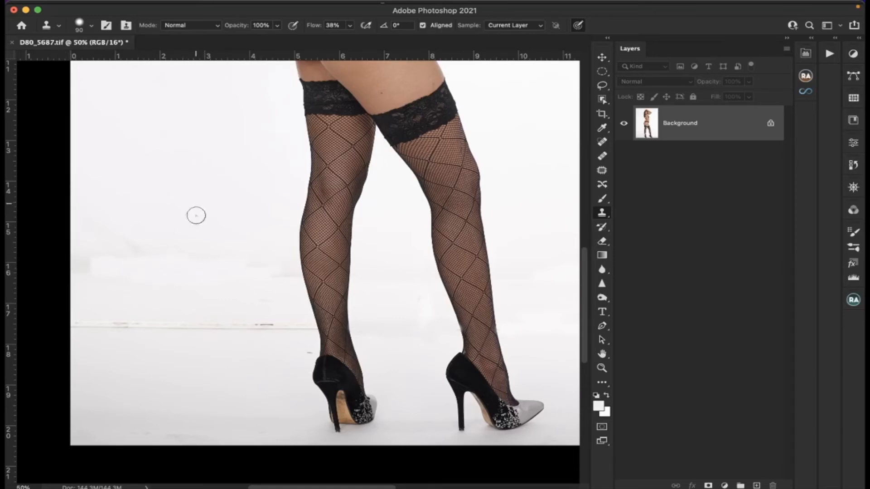
{"action": "left_click", "coordinate": [229, 184], "text": "alt"}
{"action": "mouse_move", "coordinate": [200, 253]}
{"action": "left_mouse_down"}
{"action": "mouse_move", "coordinate": [76, 256]}
{"action": "mouse_move", "coordinate": [136, 240]}
{"action": "mouse_move", "coordinate": [116, 248]}
{"action": "mouse_move", "coordinate": [127, 237]}
{"action": "mouse_move", "coordinate": [56, 252]}
{"action": "mouse_move", "coordinate": [55, 274]}
{"action": "mouse_move", "coordinate": [102, 264]}
{"action": "mouse_move", "coordinate": [85, 267]}
{"action": "left_mouse_up"}
{"action": "mouse_move", "coordinate": [133, 225]}
{"action": "left_mouse_down"}
{"action": "mouse_move", "coordinate": [104, 232]}
{"action": "mouse_move", "coordinate": [99, 277]}
{"action": "mouse_move", "coordinate": [149, 279]}
{"action": "left_mouse_up"}
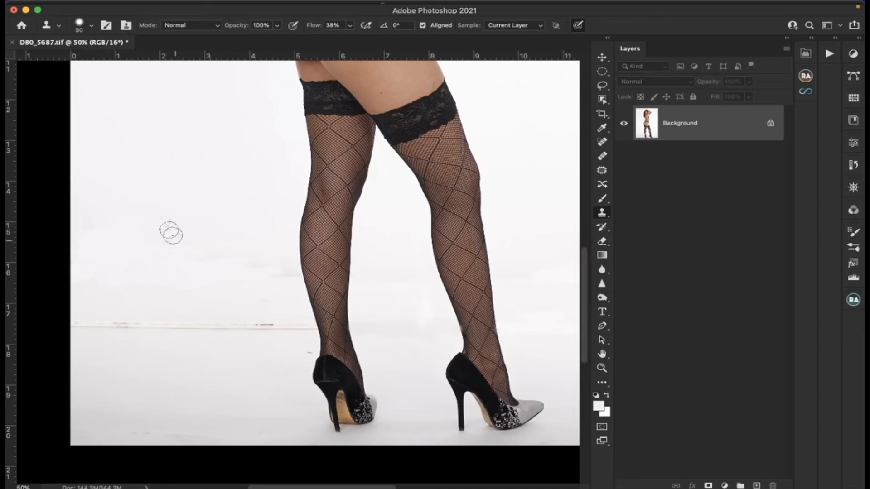
{"action": "left_click_drag", "start_coordinate": [212, 244], "coordinate": [176, 264]}
{"action": "left_click", "coordinate": [280, 275], "text": "alt"}
{"action": "left_click_drag", "start_coordinate": [121, 225], "coordinate": [84, 224]}
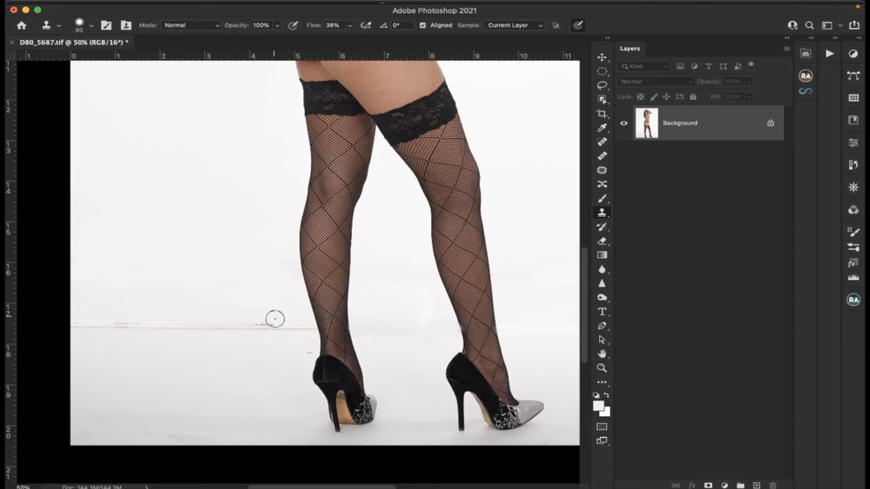
Clone out the floor seam and its dark specks from the rear leg to the photo's left edge.
{"action": "left_click_drag", "start_coordinate": [277, 324], "coordinate": [237, 328]}
{"action": "mouse_move", "coordinate": [270, 322]}
{"action": "left_mouse_down"}
{"action": "mouse_move", "coordinate": [203, 329]}
{"action": "mouse_move", "coordinate": [311, 329]}
{"action": "mouse_move", "coordinate": [281, 328]}
{"action": "mouse_move", "coordinate": [297, 323]}
{"action": "mouse_move", "coordinate": [261, 314]}
{"action": "mouse_move", "coordinate": [234, 319]}
{"action": "left_mouse_up"}
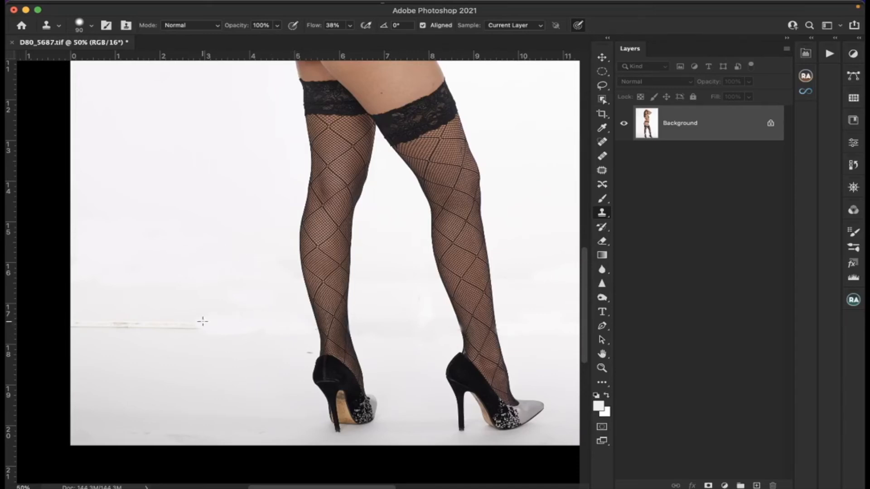
{"action": "left_click", "coordinate": [225, 367], "text": "alt"}
{"action": "mouse_move", "coordinate": [245, 339]}
{"action": "left_mouse_down"}
{"action": "mouse_move", "coordinate": [208, 335]}
{"action": "mouse_move", "coordinate": [276, 329]}
{"action": "left_mouse_up"}
{"action": "mouse_move", "coordinate": [209, 327]}
{"action": "left_mouse_down"}
{"action": "mouse_move", "coordinate": [283, 322]}
{"action": "mouse_move", "coordinate": [260, 329]}
{"action": "left_mouse_up"}
{"action": "mouse_move", "coordinate": [264, 317]}
{"action": "left_mouse_down"}
{"action": "mouse_move", "coordinate": [299, 323]}
{"action": "mouse_move", "coordinate": [241, 341]}
{"action": "mouse_move", "coordinate": [166, 327]}
{"action": "mouse_move", "coordinate": [207, 323]}
{"action": "mouse_move", "coordinate": [157, 327]}
{"action": "left_mouse_up"}
{"action": "left_click_drag", "start_coordinate": [241, 346], "coordinate": [236, 345]}
{"action": "mouse_move", "coordinate": [157, 343]}
{"action": "left_mouse_down"}
{"action": "mouse_move", "coordinate": [185, 330]}
{"action": "mouse_move", "coordinate": [126, 341]}
{"action": "left_mouse_up"}
{"action": "left_click", "coordinate": [190, 277], "text": "alt"}
{"action": "mouse_move", "coordinate": [172, 304]}
{"action": "left_mouse_down"}
{"action": "mouse_move", "coordinate": [82, 328]}
{"action": "mouse_move", "coordinate": [97, 338]}
{"action": "left_mouse_up"}
{"action": "mouse_move", "coordinate": [185, 324]}
{"action": "left_mouse_down"}
{"action": "mouse_move", "coordinate": [192, 332]}
{"action": "mouse_move", "coordinate": [159, 345]}
{"action": "left_mouse_up"}
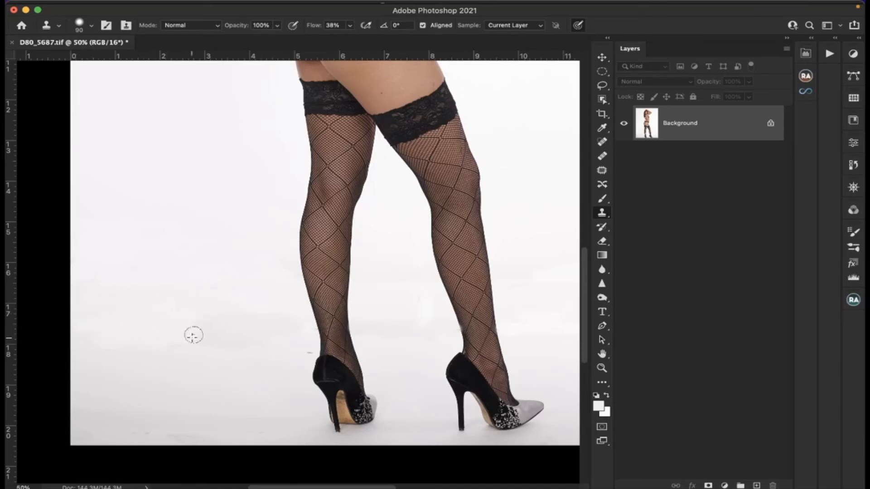
Blend the cloned floor behind the rear leg with further Clone Stamp strokes to even out the patchy tones.
{"action": "mouse_move", "coordinate": [200, 306]}
{"action": "left_mouse_down"}
{"action": "mouse_move", "coordinate": [210, 323]}
{"action": "mouse_move", "coordinate": [226, 317]}
{"action": "mouse_move", "coordinate": [178, 327]}
{"action": "left_mouse_up"}
{"action": "left_click_drag", "start_coordinate": [277, 315], "coordinate": [236, 321]}
{"action": "left_click_drag", "start_coordinate": [294, 325], "coordinate": [211, 335]}
{"action": "left_click", "coordinate": [256, 301], "text": "alt"}
{"action": "mouse_move", "coordinate": [299, 324]}
{"action": "left_mouse_down"}
{"action": "mouse_move", "coordinate": [206, 346]}
{"action": "mouse_move", "coordinate": [264, 346]}
{"action": "left_mouse_up"}
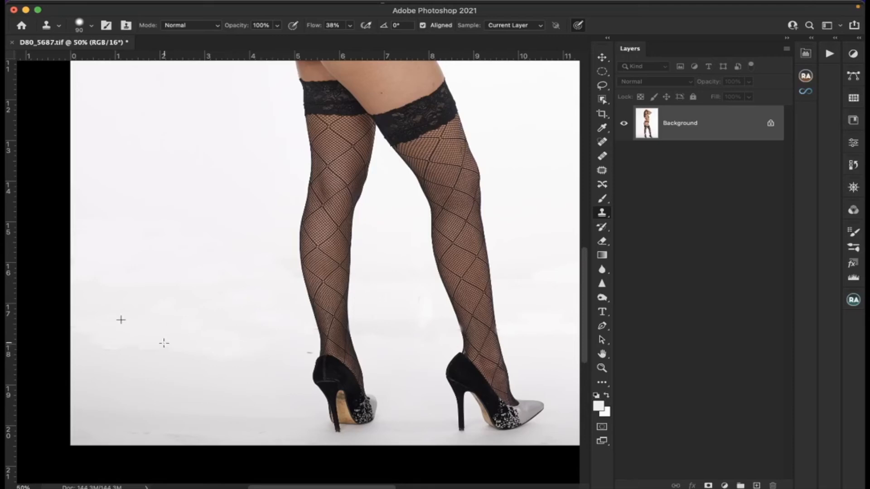
{"action": "left_click_drag", "start_coordinate": [164, 343], "coordinate": [170, 340]}
{"action": "left_click_drag", "start_coordinate": [114, 346], "coordinate": [111, 345]}
{"action": "left_click_drag", "start_coordinate": [199, 337], "coordinate": [205, 340]}
{"action": "mouse_move", "coordinate": [303, 320]}
{"action": "left_mouse_down"}
{"action": "mouse_move", "coordinate": [222, 348]}
{"action": "mouse_move", "coordinate": [257, 350]}
{"action": "mouse_move", "coordinate": [168, 349]}
{"action": "left_mouse_up"}
Clone out the remaining light patches between the legs and check the floor on both sides of the figure.
{"action": "left_click", "coordinate": [416, 351], "text": "alt"}
{"action": "left_click_drag", "start_coordinate": [422, 328], "coordinate": [411, 327]}
{"action": "left_click", "coordinate": [398, 295], "text": "alt"}
{"action": "mouse_move", "coordinate": [399, 303]}
{"action": "left_mouse_down"}
{"action": "mouse_move", "coordinate": [424, 309]}
{"action": "mouse_move", "coordinate": [414, 307]}
{"action": "mouse_move", "coordinate": [423, 311]}
{"action": "mouse_move", "coordinate": [410, 320]}
{"action": "mouse_move", "coordinate": [424, 298]}
{"action": "mouse_move", "coordinate": [423, 309]}
{"action": "left_mouse_up"}
{"action": "left_click", "coordinate": [399, 298], "text": "alt"}
{"action": "scroll", "coordinate": [424, 309], "scroll_direction": "up", "scroll_amount": 2}
{"action": "scroll", "coordinate": [424, 309], "scroll_direction": "right", "scroll_amount": 5}
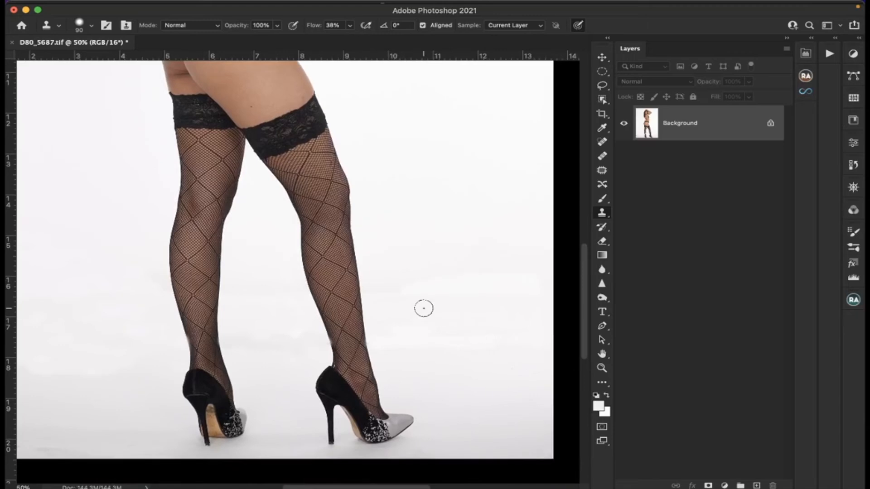
{"action": "scroll", "coordinate": [424, 309], "scroll_direction": "left", "scroll_amount": 2}
{"action": "scroll", "coordinate": [424, 307], "scroll_direction": "down", "scroll_amount": 2}
{"action": "scroll", "coordinate": [424, 307], "scroll_direction": "left", "scroll_amount": 2}
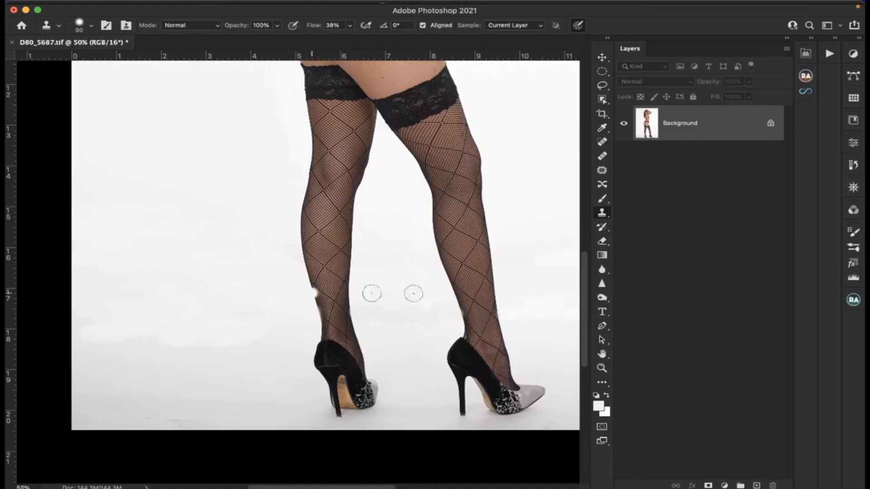
Sample the clean backdrop behind the rear leg as the foreground color, #f7f5f8.
{"action": "left_click", "coordinate": [599, 406]}
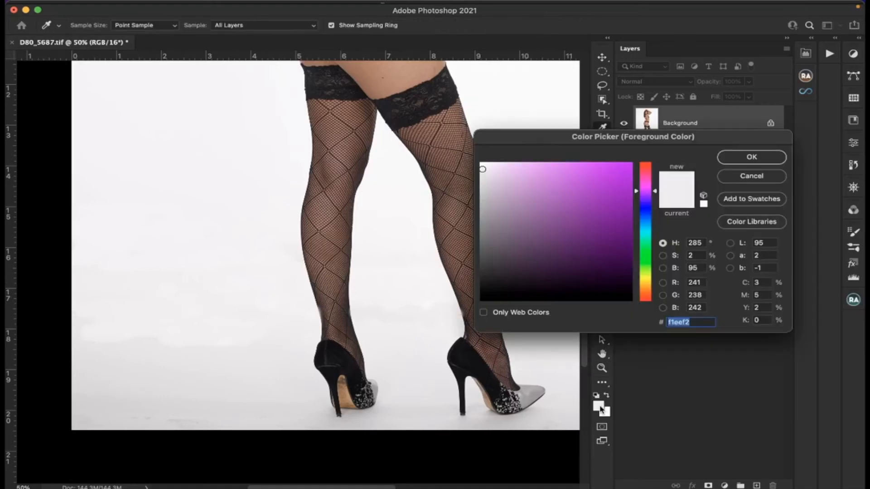
{"action": "left_click", "coordinate": [176, 236]}
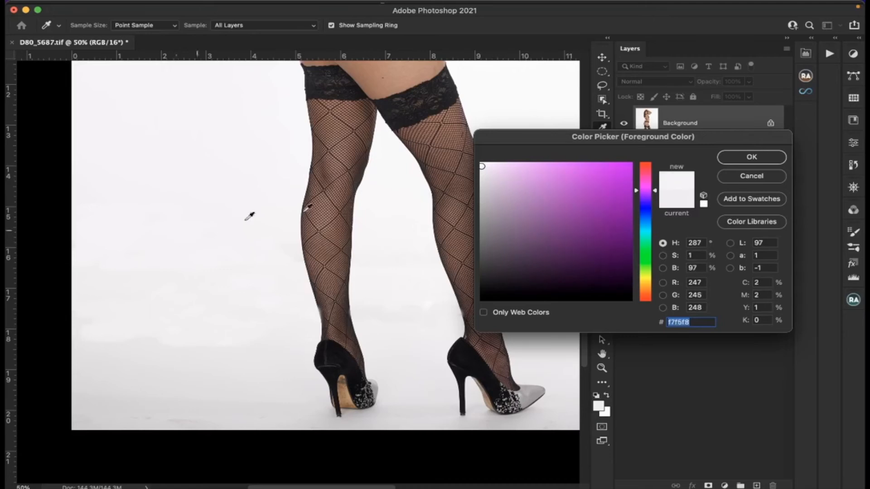
{"action": "left_click", "coordinate": [738, 159]}
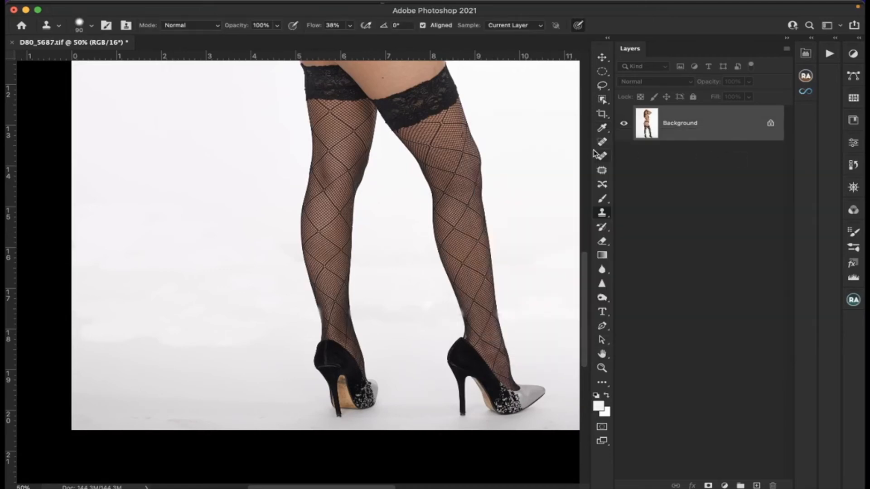
Set the Brush tool to size 250 and 77% opacity.
{"action": "left_click", "coordinate": [602, 199]}
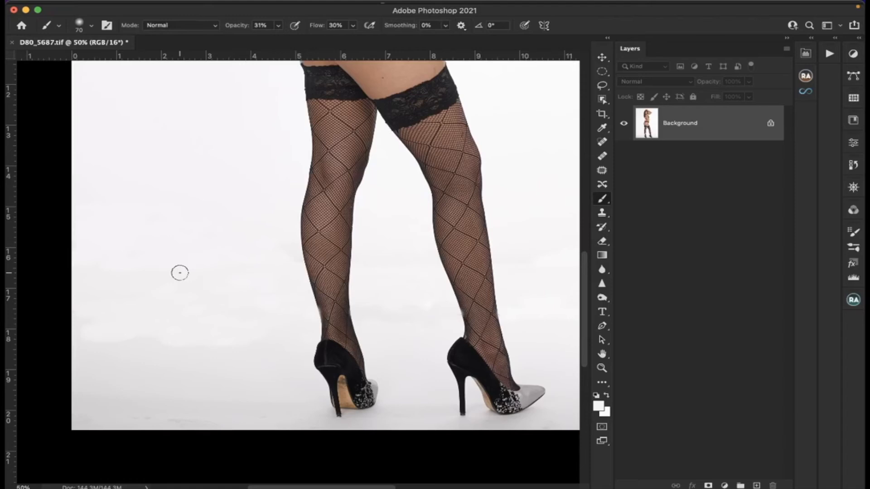
{"action": "key", "text": "bracketright"}
{"action": "key", "text": "bracketright"}
{"action": "key", "text": "bracketright"}
{"action": "key", "text": "bracketright"}
{"action": "key", "text": "bracketright"}
{"action": "key", "text": "bracketright"}
{"action": "key", "text": "bracketright"}
{"action": "key", "text": "bracketright"}
{"action": "left_click", "coordinate": [280, 27]}
{"action": "left_click_drag", "start_coordinate": [279, 39], "coordinate": [305, 40]}
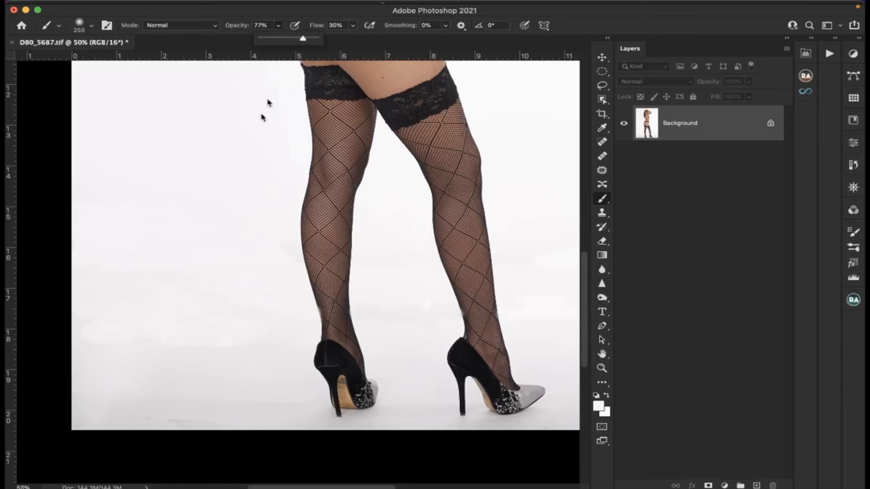
Paint the sampled backdrop color over the uneven floor from the photo's left edge to the rear shoe.
{"action": "mouse_move", "coordinate": [86, 352]}
{"action": "left_mouse_down"}
{"action": "mouse_move", "coordinate": [148, 434]}
{"action": "mouse_move", "coordinate": [132, 355]}
{"action": "mouse_move", "coordinate": [84, 338]}
{"action": "mouse_move", "coordinate": [181, 416]}
{"action": "mouse_move", "coordinate": [312, 415]}
{"action": "mouse_move", "coordinate": [158, 395]}
{"action": "mouse_move", "coordinate": [253, 416]}
{"action": "mouse_move", "coordinate": [237, 396]}
{"action": "mouse_move", "coordinate": [288, 398]}
{"action": "mouse_move", "coordinate": [197, 382]}
{"action": "left_mouse_up"}
{"action": "mouse_move", "coordinate": [275, 335]}
{"action": "left_mouse_down"}
{"action": "mouse_move", "coordinate": [136, 375]}
{"action": "mouse_move", "coordinate": [171, 355]}
{"action": "left_mouse_up"}
{"action": "mouse_move", "coordinate": [208, 297]}
{"action": "left_mouse_down"}
{"action": "mouse_move", "coordinate": [255, 268]}
{"action": "mouse_move", "coordinate": [137, 283]}
{"action": "mouse_move", "coordinate": [74, 261]}
{"action": "mouse_move", "coordinate": [93, 259]}
{"action": "mouse_move", "coordinate": [98, 357]}
{"action": "mouse_move", "coordinate": [72, 439]}
{"action": "mouse_move", "coordinate": [85, 416]}
{"action": "mouse_move", "coordinate": [172, 431]}
{"action": "mouse_move", "coordinate": [345, 432]}
{"action": "left_mouse_up"}
Paint the backdrop color over the uneven floor and lower backdrop from the front leg to the photo's right edge.
{"action": "scroll", "coordinate": [400, 428], "scroll_direction": "right", "scroll_amount": 5}
{"action": "scroll", "coordinate": [400, 428], "scroll_direction": "up", "scroll_amount": 1}
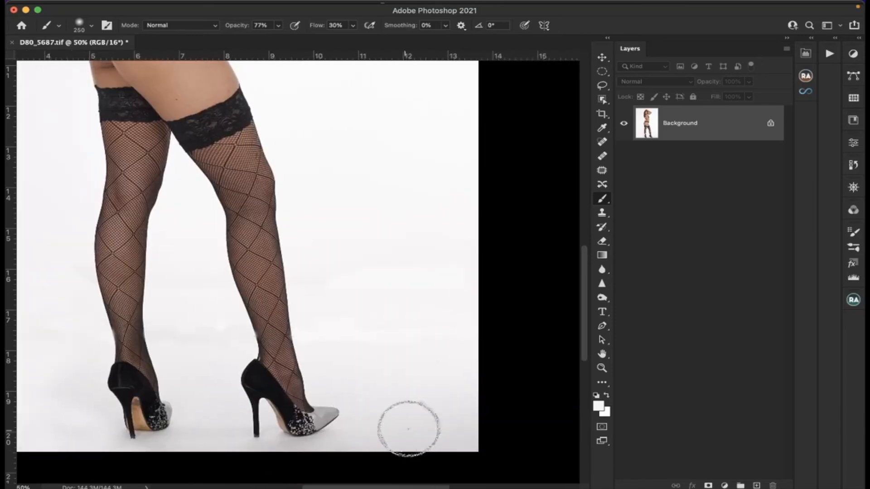
{"action": "mouse_move", "coordinate": [450, 373]}
{"action": "left_mouse_down"}
{"action": "mouse_move", "coordinate": [471, 384]}
{"action": "mouse_move", "coordinate": [389, 393]}
{"action": "mouse_move", "coordinate": [494, 405]}
{"action": "mouse_move", "coordinate": [464, 356]}
{"action": "mouse_move", "coordinate": [445, 385]}
{"action": "mouse_move", "coordinate": [439, 256]}
{"action": "mouse_move", "coordinate": [417, 345]}
{"action": "mouse_move", "coordinate": [424, 253]}
{"action": "left_mouse_up"}
{"action": "mouse_move", "coordinate": [424, 253]}
{"action": "left_mouse_down"}
{"action": "mouse_move", "coordinate": [355, 249]}
{"action": "mouse_move", "coordinate": [314, 288]}
{"action": "mouse_move", "coordinate": [348, 257]}
{"action": "left_mouse_up"}
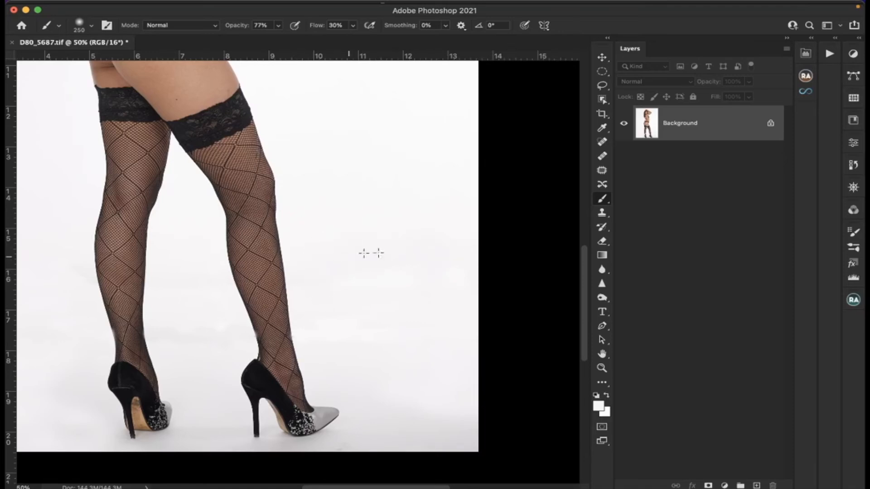
{"action": "mouse_move", "coordinate": [439, 252]}
{"action": "left_mouse_down"}
{"action": "mouse_move", "coordinate": [342, 307]}
{"action": "mouse_move", "coordinate": [388, 363]}
{"action": "mouse_move", "coordinate": [321, 338]}
{"action": "mouse_move", "coordinate": [374, 340]}
{"action": "mouse_move", "coordinate": [415, 311]}
{"action": "mouse_move", "coordinate": [396, 311]}
{"action": "left_mouse_up"}
{"action": "mouse_move", "coordinate": [395, 310]}
{"action": "left_mouse_down"}
{"action": "mouse_move", "coordinate": [385, 309]}
{"action": "mouse_move", "coordinate": [448, 260]}
{"action": "mouse_move", "coordinate": [408, 263]}
{"action": "mouse_move", "coordinate": [456, 253]}
{"action": "mouse_move", "coordinate": [429, 265]}
{"action": "left_mouse_up"}
{"action": "mouse_move", "coordinate": [414, 404]}
{"action": "left_mouse_down"}
{"action": "mouse_move", "coordinate": [421, 422]}
{"action": "mouse_move", "coordinate": [411, 420]}
{"action": "mouse_move", "coordinate": [488, 451]}
{"action": "mouse_move", "coordinate": [364, 446]}
{"action": "left_mouse_up"}
Reduce the brush to size 175 and paint the backdrop color over the floor between the legs and around the shoes.
{"action": "scroll", "coordinate": [290, 389], "scroll_direction": "left", "scroll_amount": 2}
{"action": "scroll", "coordinate": [290, 389], "scroll_direction": "up", "scroll_amount": 1}
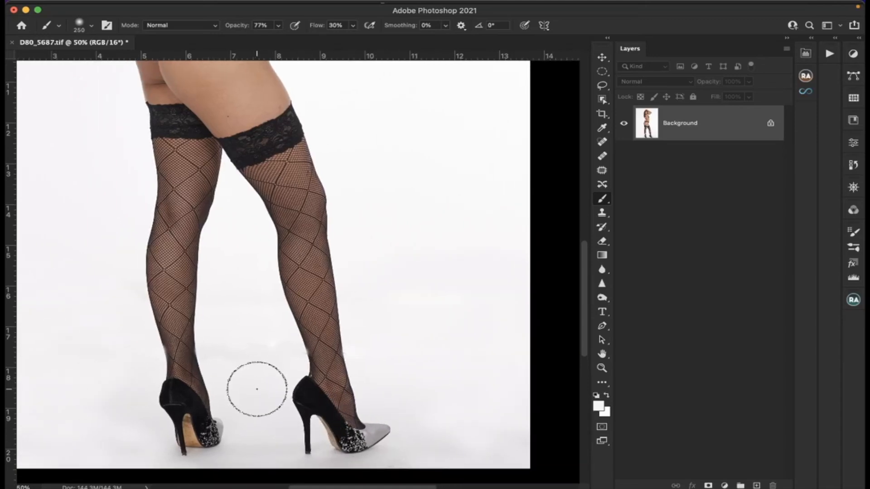
{"action": "key", "text": "bracketleft"}
{"action": "key", "text": "bracketleft"}
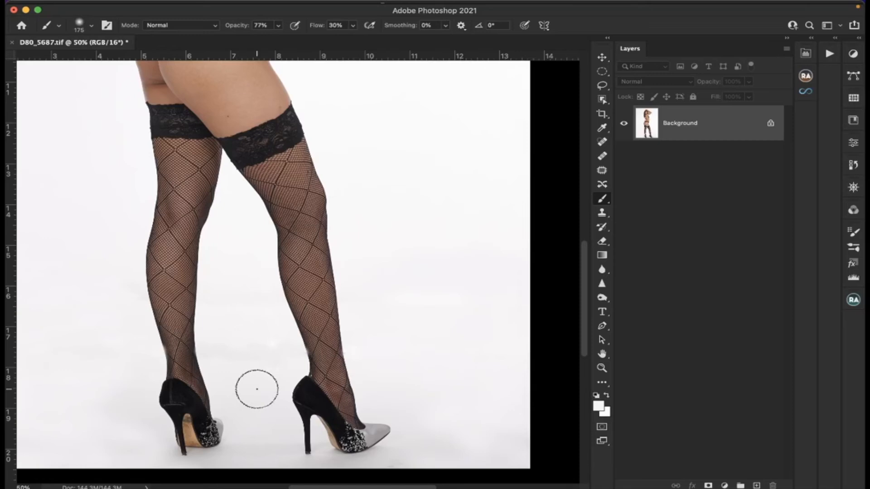
{"action": "mouse_move", "coordinate": [281, 361]}
{"action": "left_mouse_down"}
{"action": "mouse_move", "coordinate": [287, 354]}
{"action": "mouse_move", "coordinate": [273, 331]}
{"action": "mouse_move", "coordinate": [235, 356]}
{"action": "mouse_move", "coordinate": [209, 349]}
{"action": "left_mouse_up"}
{"action": "mouse_move", "coordinate": [255, 312]}
{"action": "left_mouse_down"}
{"action": "mouse_move", "coordinate": [226, 293]}
{"action": "mouse_move", "coordinate": [239, 386]}
{"action": "mouse_move", "coordinate": [259, 394]}
{"action": "mouse_move", "coordinate": [256, 385]}
{"action": "mouse_move", "coordinate": [248, 414]}
{"action": "mouse_move", "coordinate": [213, 414]}
{"action": "mouse_move", "coordinate": [288, 395]}
{"action": "mouse_move", "coordinate": [236, 394]}
{"action": "mouse_move", "coordinate": [161, 419]}
{"action": "mouse_move", "coordinate": [167, 409]}
{"action": "left_mouse_up"}
{"action": "scroll", "coordinate": [256, 384], "scroll_direction": "down", "scroll_amount": 1}
{"action": "scroll", "coordinate": [256, 384], "scroll_direction": "down", "scroll_amount": 4}
{"action": "mouse_move", "coordinate": [435, 398]}
{"action": "left_mouse_down"}
{"action": "mouse_move", "coordinate": [391, 428]}
{"action": "mouse_move", "coordinate": [421, 384]}
{"action": "mouse_move", "coordinate": [368, 423]}
{"action": "mouse_move", "coordinate": [390, 405]}
{"action": "mouse_move", "coordinate": [273, 410]}
{"action": "mouse_move", "coordinate": [438, 399]}
{"action": "mouse_move", "coordinate": [476, 381]}
{"action": "mouse_move", "coordinate": [452, 392]}
{"action": "mouse_move", "coordinate": [474, 409]}
{"action": "mouse_move", "coordinate": [474, 389]}
{"action": "mouse_move", "coordinate": [407, 355]}
{"action": "mouse_move", "coordinate": [538, 386]}
{"action": "mouse_move", "coordinate": [499, 409]}
{"action": "left_mouse_up"}
{"action": "left_click_drag", "start_coordinate": [498, 408], "coordinate": [517, 409]}
Inspect the cleaned backdrop, and the skin of the back, waist and thigh at 400% zoom, for remaining flaws.
{"action": "scroll", "coordinate": [517, 409], "scroll_direction": "up", "scroll_amount": 15}
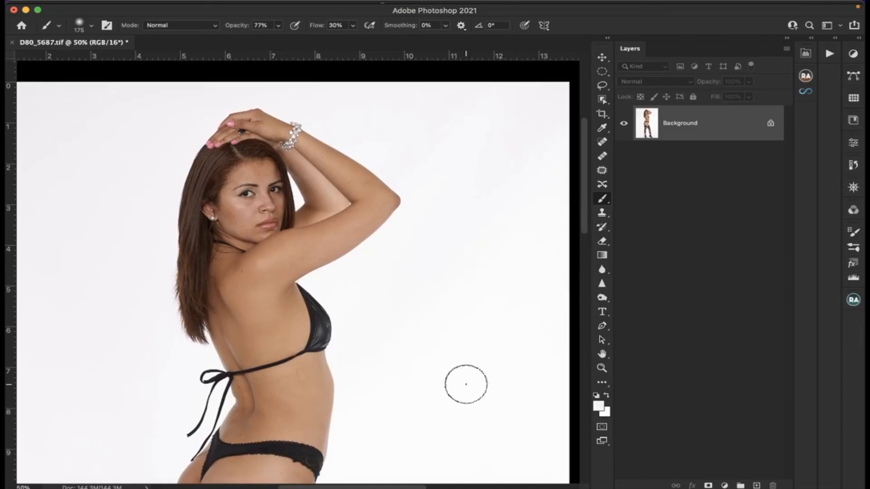
{"action": "scroll", "coordinate": [474, 379], "scroll_direction": "down", "scroll_amount": 5}
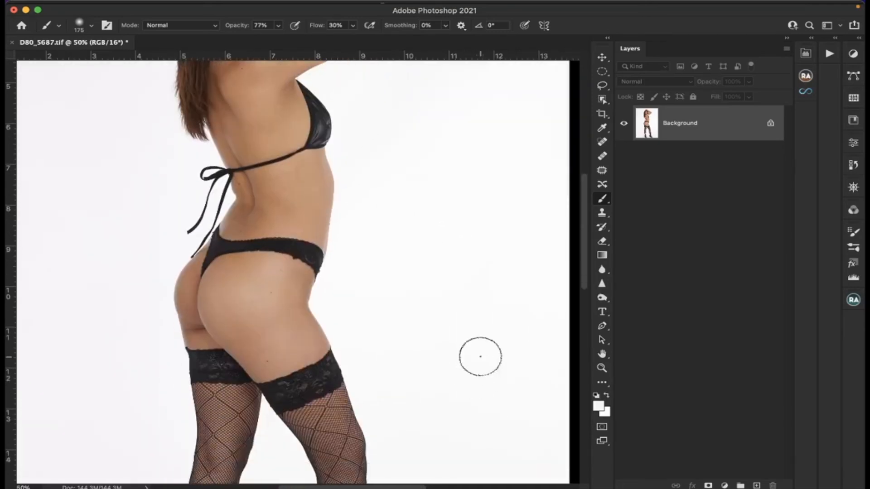
{"action": "scroll", "coordinate": [481, 356], "scroll_direction": "up", "scroll_amount": 2}
{"action": "left_click", "coordinate": [602, 368]}
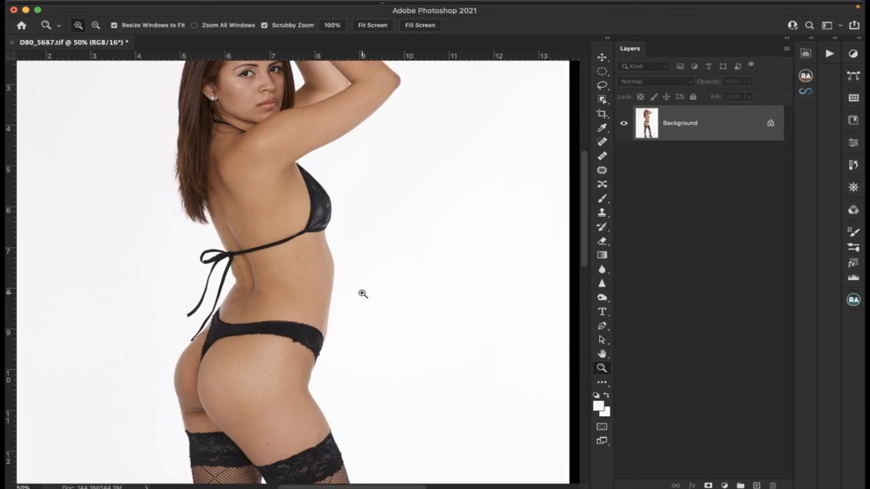
{"action": "left_click_drag", "start_coordinate": [278, 276], "coordinate": [334, 238]}
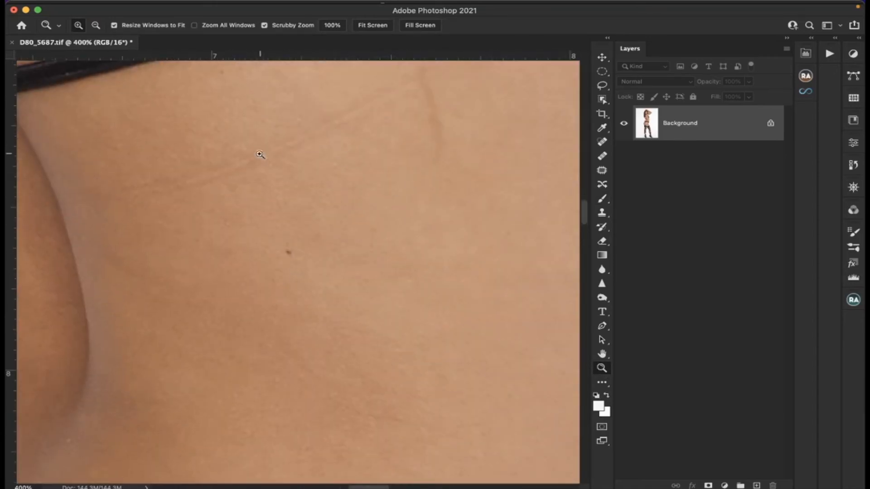
{"action": "scroll", "coordinate": [189, 173], "scroll_direction": "left", "scroll_amount": 3}
{"action": "scroll", "coordinate": [191, 172], "scroll_direction": "up", "scroll_amount": 5}
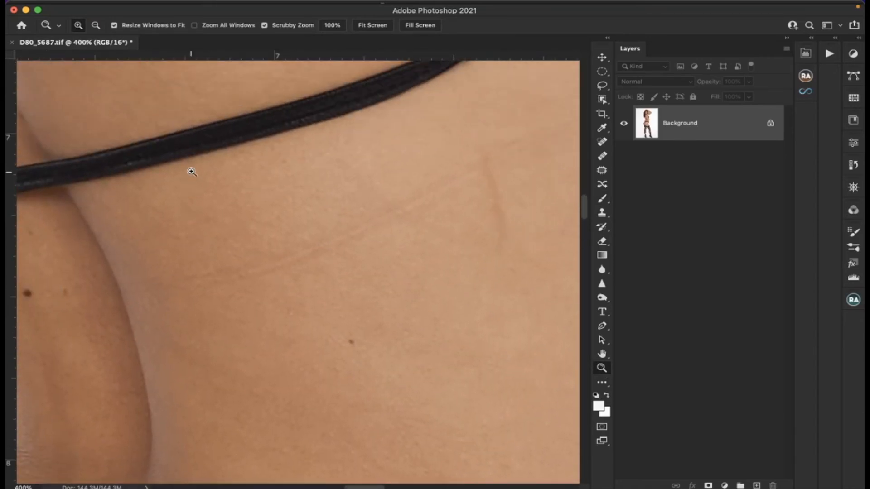
{"action": "scroll", "coordinate": [190, 173], "scroll_direction": "down", "scroll_amount": 3}
{"action": "scroll", "coordinate": [189, 173], "scroll_direction": "left", "scroll_amount": 12}
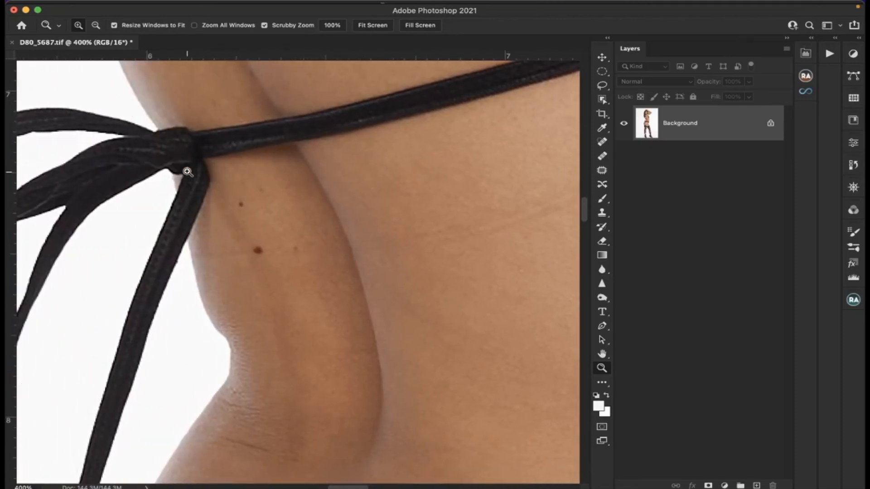
{"action": "scroll", "coordinate": [188, 172], "scroll_direction": "down", "scroll_amount": 20}
{"action": "scroll", "coordinate": [187, 172], "scroll_direction": "right", "scroll_amount": 20}
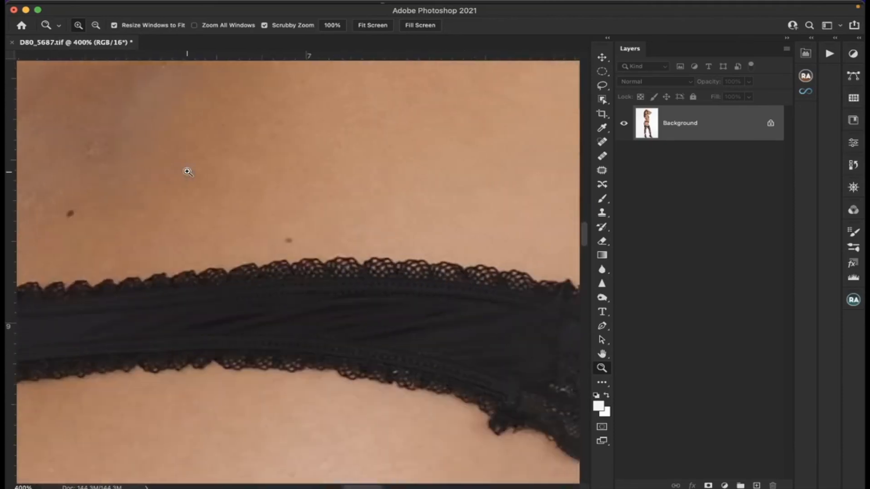
{"action": "scroll", "coordinate": [188, 171], "scroll_direction": "down", "scroll_amount": 20}
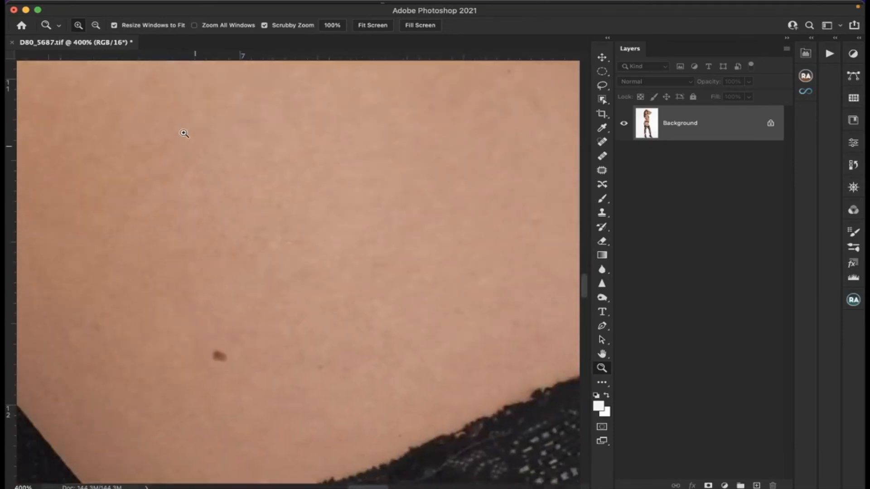
{"action": "scroll", "coordinate": [184, 133], "scroll_direction": "up", "scroll_amount": 20}
{"action": "scroll", "coordinate": [184, 133], "scroll_direction": "up", "scroll_amount": 20}
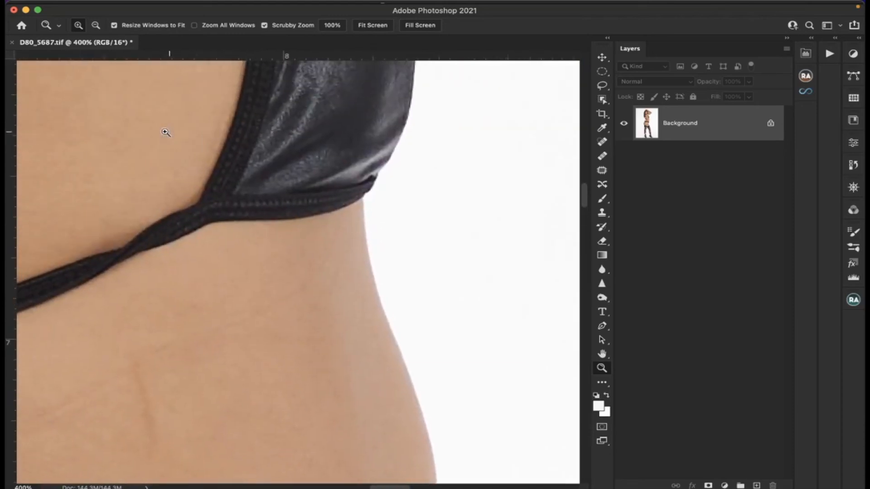
{"action": "scroll", "coordinate": [145, 121], "scroll_direction": "down", "scroll_amount": 2}
{"action": "key", "text": "super+0"}
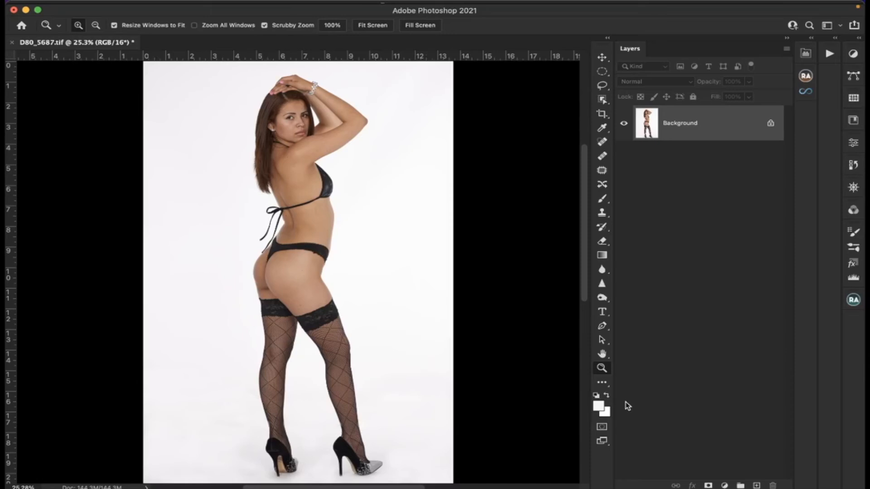
Duplicate the Background layer and activate the Spot Healing Brush for the face at 200% zoom.
{"action": "key", "text": "super+j"}
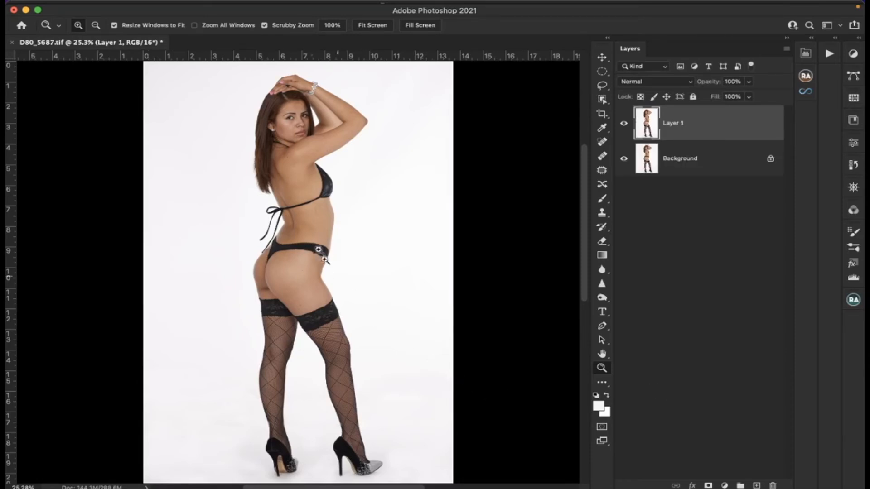
{"action": "left_click_drag", "start_coordinate": [300, 138], "coordinate": [300, 138]}
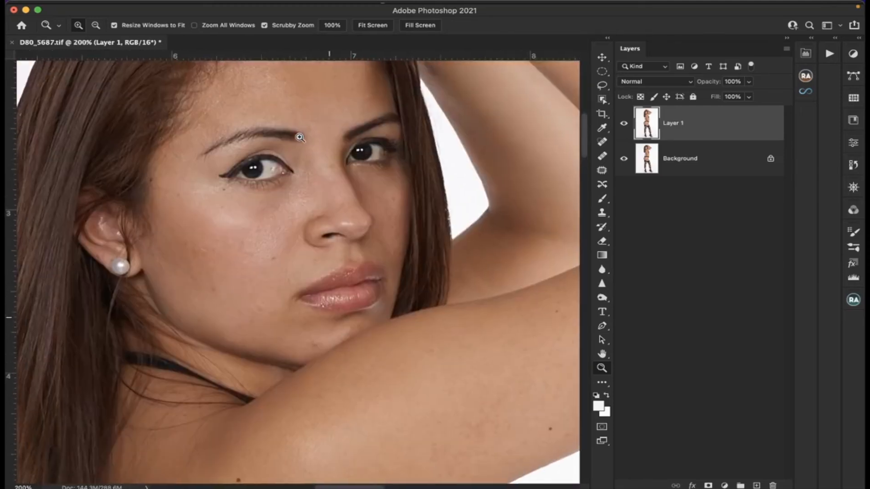
{"action": "scroll", "coordinate": [300, 138], "scroll_direction": "up", "scroll_amount": 3}
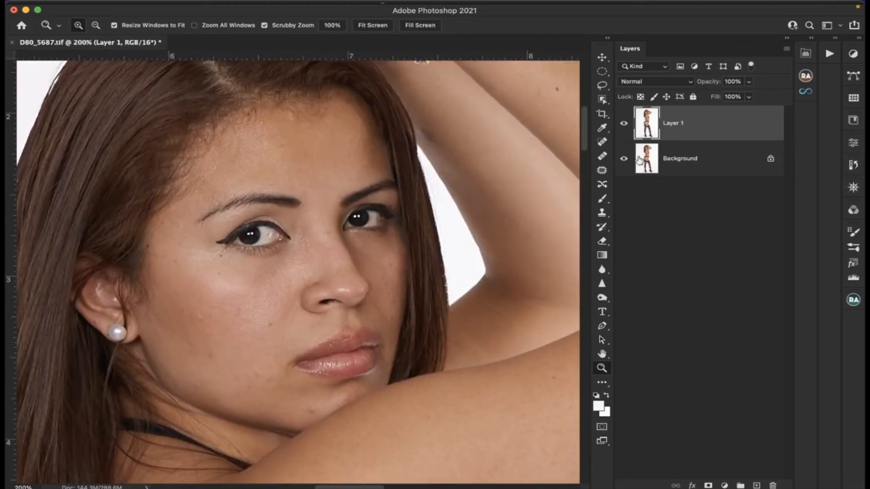
{"action": "left_click", "coordinate": [603, 143]}
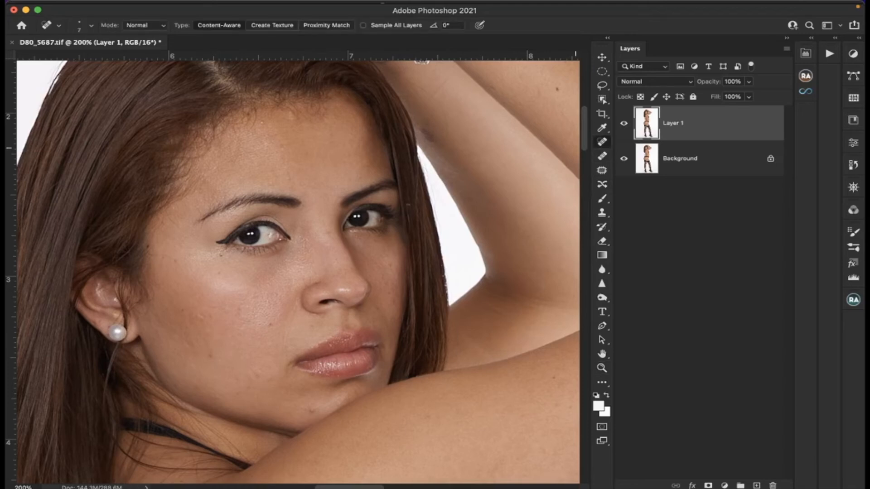
Heal the small blemishes across the cheek, from beside the nose to the temple and under the eye, on Layer 1.
{"action": "left_click", "coordinate": [270, 326]}
{"action": "left_click", "coordinate": [239, 309]}
{"action": "left_click", "coordinate": [203, 318]}
{"action": "left_click", "coordinate": [202, 317]}
{"action": "left_click_drag", "start_coordinate": [202, 317], "coordinate": [194, 315]}
{"action": "left_click", "coordinate": [212, 316]}
{"action": "mouse_move", "coordinate": [180, 334]}
{"action": "left_mouse_down"}
{"action": "mouse_move", "coordinate": [165, 321]}
{"action": "mouse_move", "coordinate": [168, 303]}
{"action": "left_mouse_up"}
{"action": "left_click_drag", "start_coordinate": [177, 267], "coordinate": [154, 262]}
{"action": "mouse_move", "coordinate": [224, 257]}
{"action": "left_mouse_down"}
{"action": "mouse_move", "coordinate": [214, 257]}
{"action": "mouse_move", "coordinate": [218, 272]}
{"action": "left_mouse_up"}
Heal the spots on the lower cheek, jaw and chin with the Spot Healing Brush.
{"action": "scroll", "coordinate": [225, 323], "scroll_direction": "down", "scroll_amount": 3}
{"action": "scroll", "coordinate": [226, 324], "scroll_direction": "right", "scroll_amount": 1}
{"action": "left_click_drag", "start_coordinate": [295, 359], "coordinate": [280, 365]}
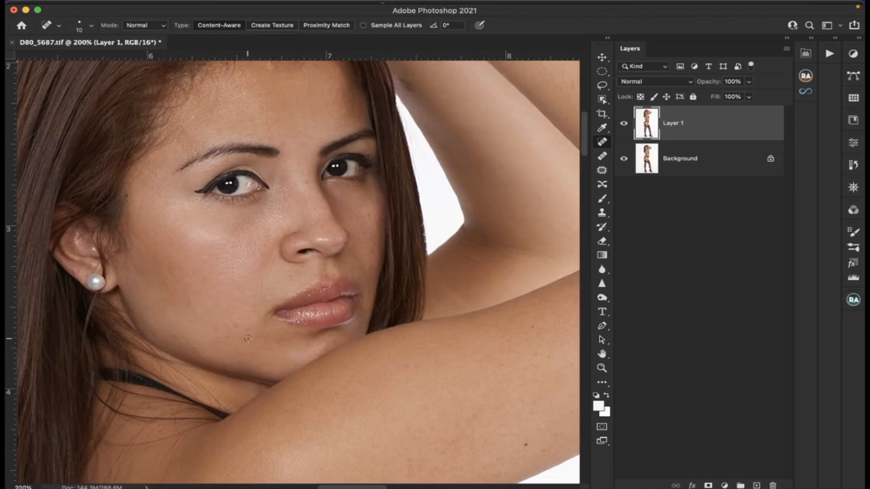
{"action": "left_click_drag", "start_coordinate": [241, 327], "coordinate": [231, 327]}
{"action": "left_click_drag", "start_coordinate": [218, 327], "coordinate": [212, 327]}
{"action": "left_click_drag", "start_coordinate": [196, 350], "coordinate": [193, 347]}
{"action": "scroll", "coordinate": [293, 329], "scroll_direction": "up", "scroll_amount": 2}
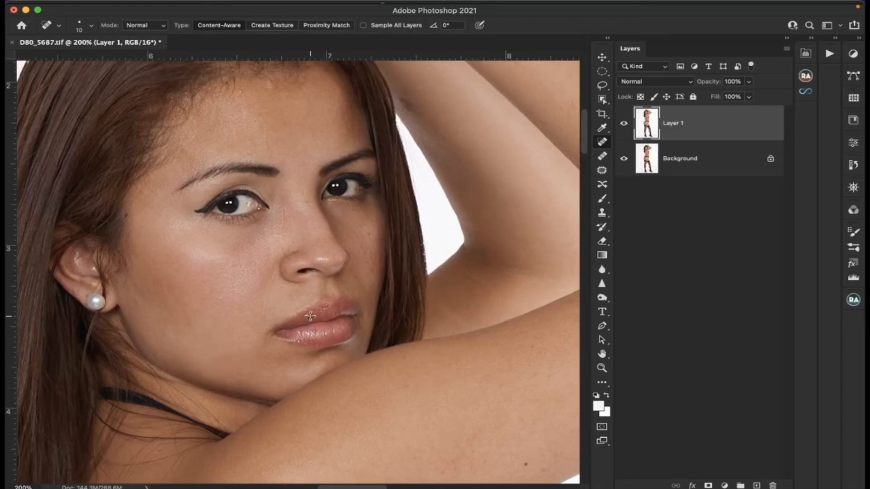
Heal the spots on the bridge of the nose and the middle of the forehead above the eyebrows.
{"action": "scroll", "coordinate": [341, 310], "scroll_direction": "up", "scroll_amount": 5}
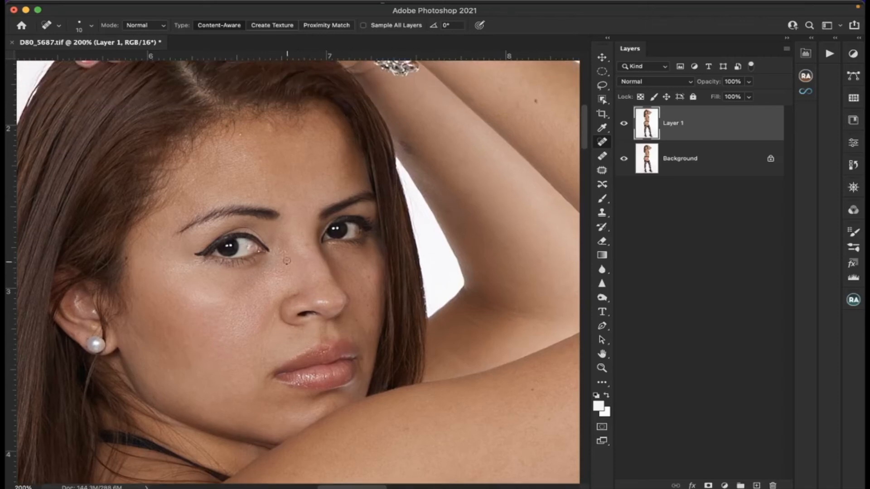
{"action": "left_click_drag", "start_coordinate": [284, 252], "coordinate": [281, 265]}
{"action": "scroll", "coordinate": [361, 284], "scroll_direction": "up", "scroll_amount": 3}
{"action": "left_click_drag", "start_coordinate": [263, 215], "coordinate": [261, 216]}
{"action": "left_click", "coordinate": [261, 183]}
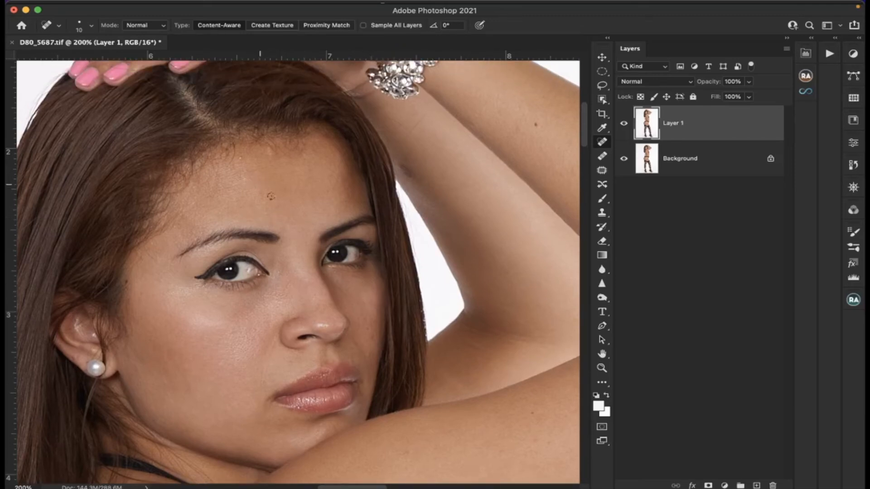
{"action": "left_click", "coordinate": [265, 202]}
{"action": "left_click_drag", "start_coordinate": [270, 215], "coordinate": [259, 217]}
Heal the blemishes along the hairline, the upper forehead and the temple beside the eyebrow.
{"action": "left_click_drag", "start_coordinate": [181, 213], "coordinate": [188, 202]}
{"action": "mouse_move", "coordinate": [243, 160]}
{"action": "left_mouse_down"}
{"action": "mouse_move", "coordinate": [236, 157]}
{"action": "mouse_move", "coordinate": [270, 155]}
{"action": "left_mouse_up"}
{"action": "scroll", "coordinate": [269, 170], "scroll_direction": "down", "scroll_amount": 1}
{"action": "left_click_drag", "start_coordinate": [267, 180], "coordinate": [240, 170]}
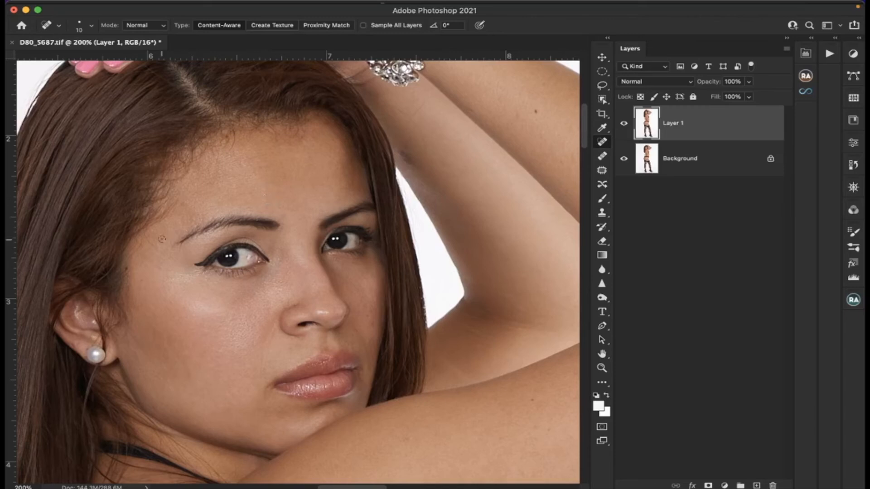
{"action": "mouse_move", "coordinate": [153, 247]}
{"action": "left_mouse_down"}
{"action": "mouse_move", "coordinate": [140, 230]}
{"action": "mouse_move", "coordinate": [144, 243]}
{"action": "left_mouse_up"}
{"action": "scroll", "coordinate": [145, 242], "scroll_direction": "down", "scroll_amount": 5}
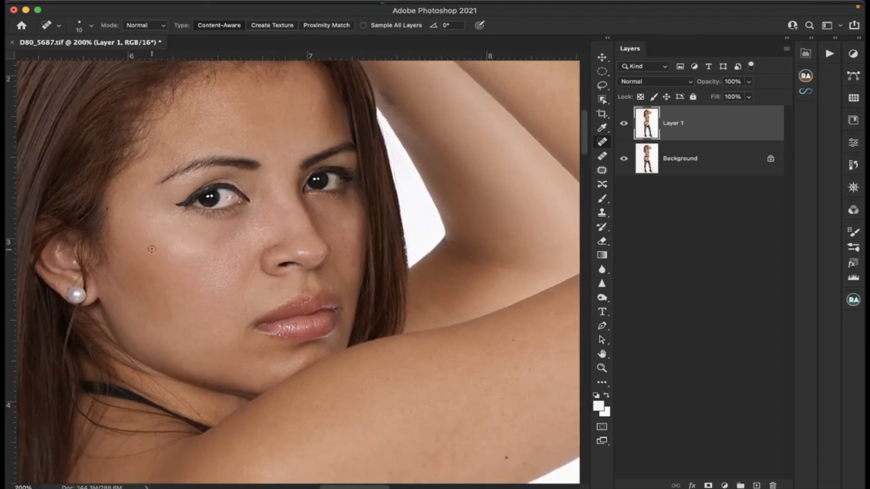
Heal the marks on the far upper arm and the scratches on the raised forearm near the elbow.
{"action": "scroll", "coordinate": [152, 249], "scroll_direction": "up", "scroll_amount": 5}
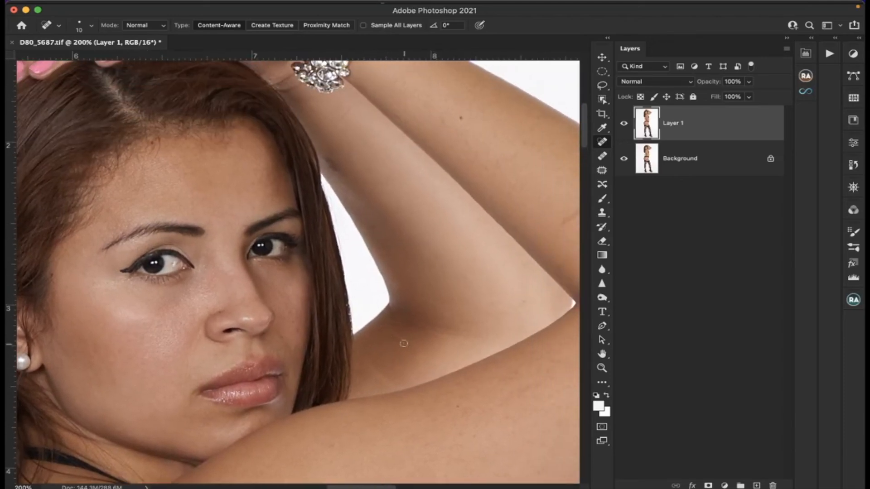
{"action": "left_click_drag", "start_coordinate": [411, 343], "coordinate": [383, 328]}
{"action": "scroll", "coordinate": [426, 340], "scroll_direction": "up", "scroll_amount": 3}
{"action": "scroll", "coordinate": [427, 339], "scroll_direction": "right", "scroll_amount": 5}
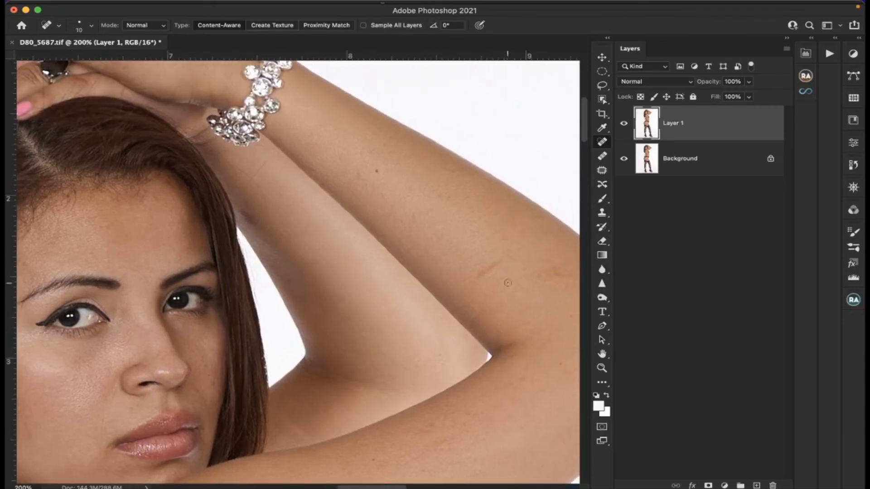
{"action": "mouse_move", "coordinate": [507, 258]}
{"action": "left_mouse_down"}
{"action": "mouse_move", "coordinate": [474, 278]}
{"action": "mouse_move", "coordinate": [502, 258]}
{"action": "mouse_move", "coordinate": [479, 270]}
{"action": "left_mouse_up"}
{"action": "left_click_drag", "start_coordinate": [475, 321], "coordinate": [494, 304]}
Heal the remaining spots around the inner elbow and forearm and the marks on the far forearm beside the hair.
{"action": "scroll", "coordinate": [494, 305], "scroll_direction": "up", "scroll_amount": 2}
{"action": "scroll", "coordinate": [493, 304], "scroll_direction": "right", "scroll_amount": 3}
{"action": "left_click", "coordinate": [428, 359]}
{"action": "mouse_move", "coordinate": [538, 308]}
{"action": "left_mouse_down"}
{"action": "mouse_move", "coordinate": [498, 310]}
{"action": "mouse_move", "coordinate": [539, 307]}
{"action": "left_mouse_up"}
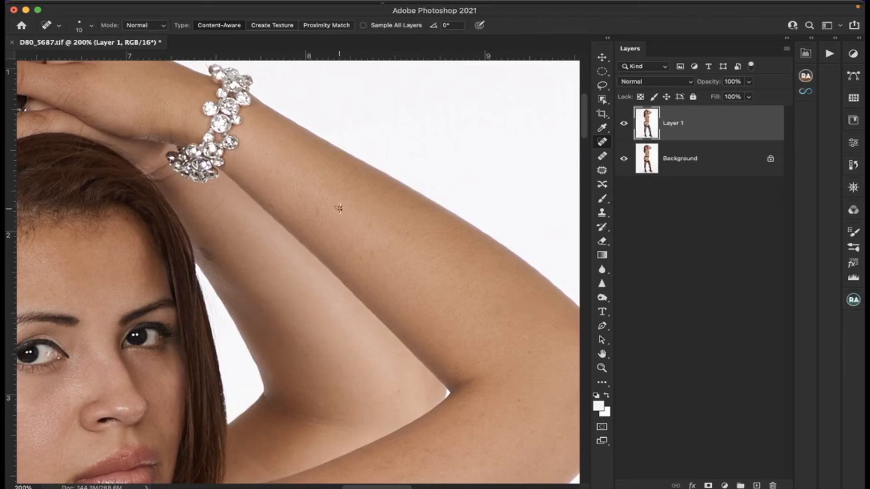
{"action": "left_click", "coordinate": [316, 211]}
{"action": "mouse_move", "coordinate": [209, 254]}
{"action": "left_mouse_down"}
{"action": "mouse_move", "coordinate": [223, 232]}
{"action": "mouse_move", "coordinate": [212, 218]}
{"action": "mouse_move", "coordinate": [217, 208]}
{"action": "mouse_move", "coordinate": [207, 221]}
{"action": "mouse_move", "coordinate": [187, 202]}
{"action": "mouse_move", "coordinate": [214, 222]}
{"action": "left_mouse_up"}
Heal the marks along the hand and fingers resting on top of the head.
{"action": "scroll", "coordinate": [216, 218], "scroll_direction": "up", "scroll_amount": 5}
{"action": "scroll", "coordinate": [216, 218], "scroll_direction": "left", "scroll_amount": 5}
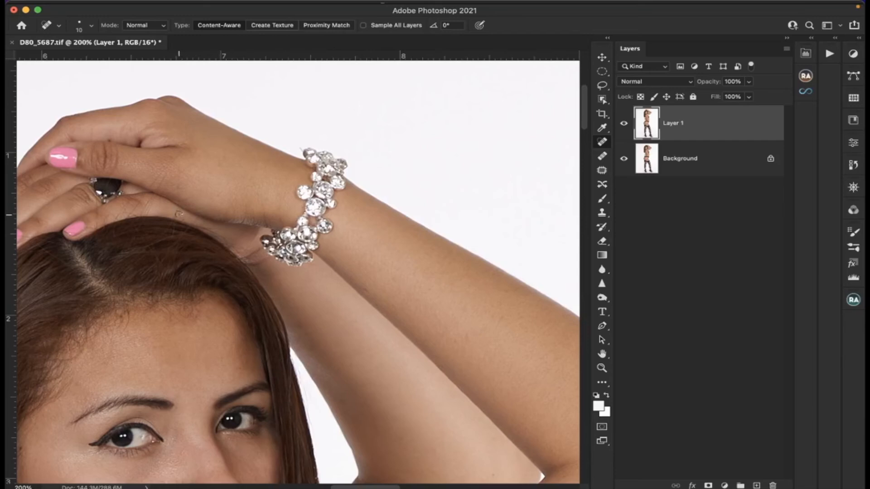
{"action": "left_click_drag", "start_coordinate": [177, 214], "coordinate": [144, 211]}
{"action": "mouse_move", "coordinate": [95, 199]}
{"action": "left_mouse_down"}
{"action": "mouse_move", "coordinate": [96, 228]}
{"action": "mouse_move", "coordinate": [120, 224]}
{"action": "left_mouse_up"}
Heal the two dark moles on the near upper arm.
{"action": "scroll", "coordinate": [116, 218], "scroll_direction": "right", "scroll_amount": 3}
{"action": "scroll", "coordinate": [117, 218], "scroll_direction": "down", "scroll_amount": 6}
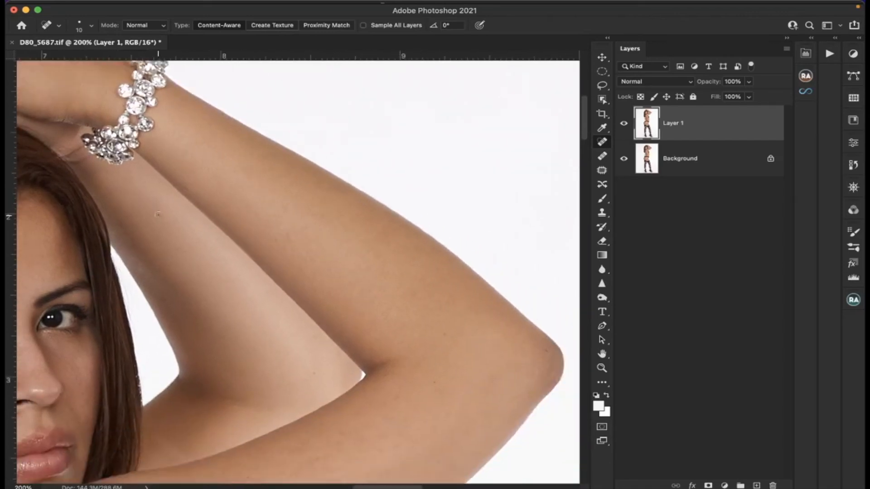
{"action": "scroll", "coordinate": [158, 215], "scroll_direction": "down", "scroll_amount": 4}
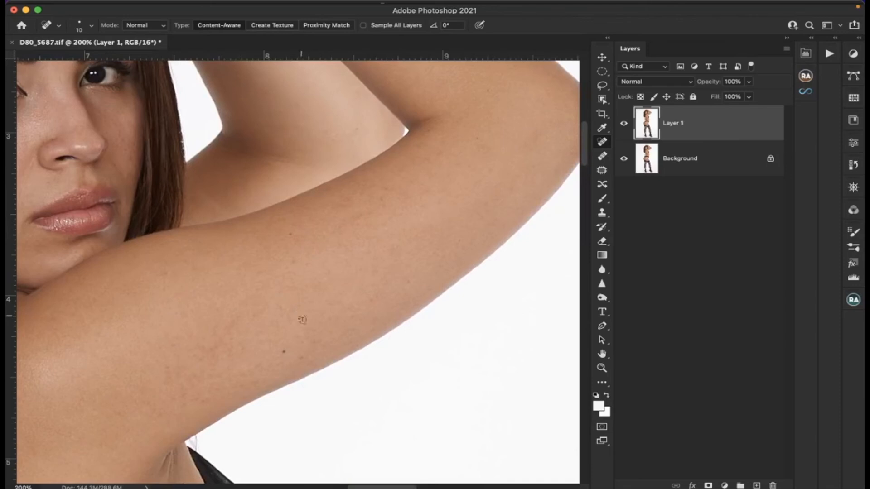
{"action": "left_click", "coordinate": [280, 352]}
{"action": "left_click_drag", "start_coordinate": [294, 233], "coordinate": [283, 235]}
Heal the crease at the armpit and the stray hair lying across the back of the shoulder.
{"action": "scroll", "coordinate": [250, 273], "scroll_direction": "down", "scroll_amount": 5}
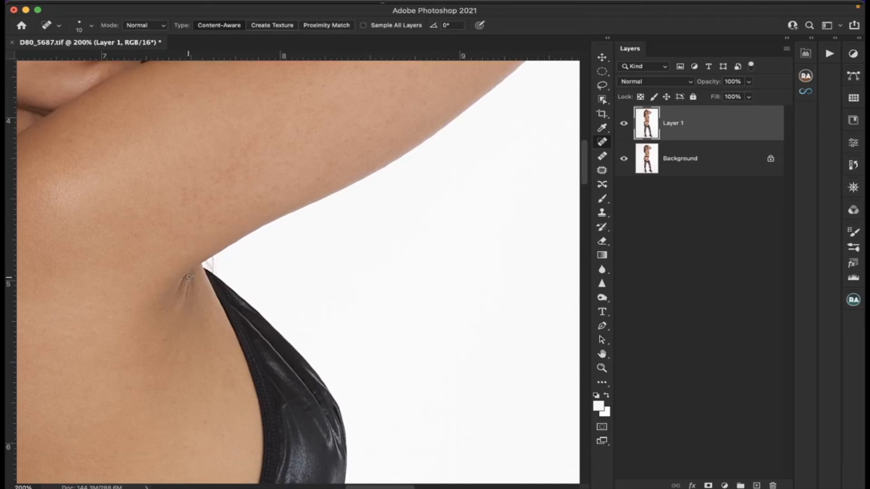
{"action": "left_click_drag", "start_coordinate": [189, 277], "coordinate": [186, 312]}
{"action": "scroll", "coordinate": [188, 316], "scroll_direction": "down", "scroll_amount": 6}
{"action": "scroll", "coordinate": [188, 317], "scroll_direction": "left", "scroll_amount": 5}
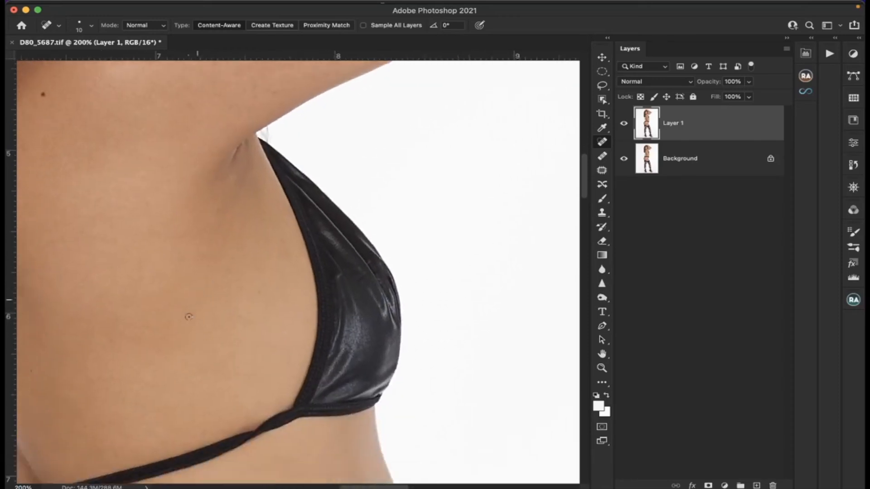
{"action": "scroll", "coordinate": [189, 317], "scroll_direction": "up", "scroll_amount": 4}
{"action": "scroll", "coordinate": [189, 316], "scroll_direction": "left", "scroll_amount": 3}
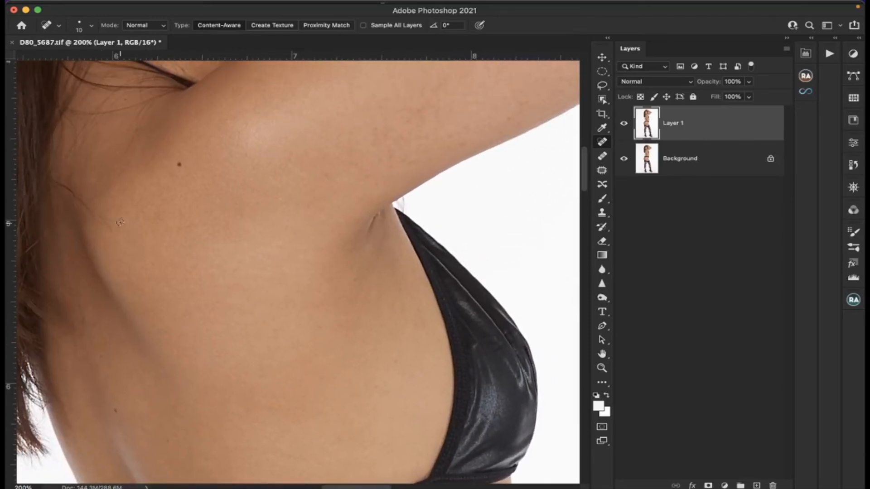
{"action": "mouse_move", "coordinate": [78, 198]}
{"action": "left_mouse_down"}
{"action": "mouse_move", "coordinate": [107, 226]}
{"action": "mouse_move", "coordinate": [118, 226]}
{"action": "left_mouse_up"}
{"action": "scroll", "coordinate": [118, 222], "scroll_direction": "up", "scroll_amount": 5}
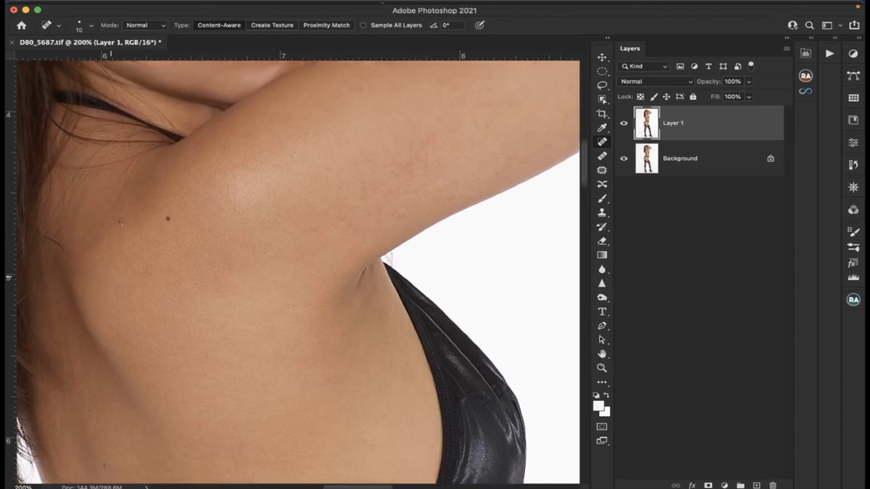
Heal the short vertical mark and the faint crease on the side of the torso below the bikini top.
{"action": "scroll", "coordinate": [122, 222], "scroll_direction": "down", "scroll_amount": 4}
{"action": "scroll", "coordinate": [122, 222], "scroll_direction": "down", "scroll_amount": 10}
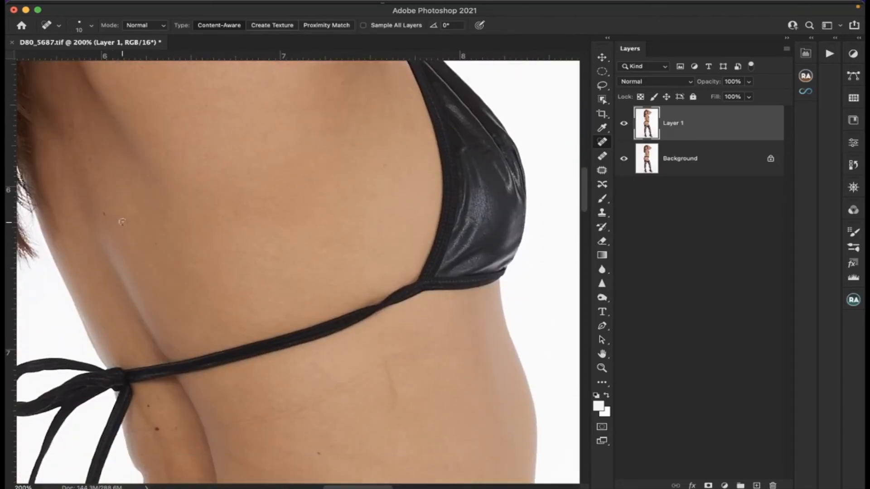
{"action": "scroll", "coordinate": [122, 222], "scroll_direction": "down", "scroll_amount": 3}
{"action": "mouse_move", "coordinate": [344, 292]}
{"action": "left_mouse_down"}
{"action": "mouse_move", "coordinate": [353, 335]}
{"action": "mouse_move", "coordinate": [350, 302]}
{"action": "left_mouse_up"}
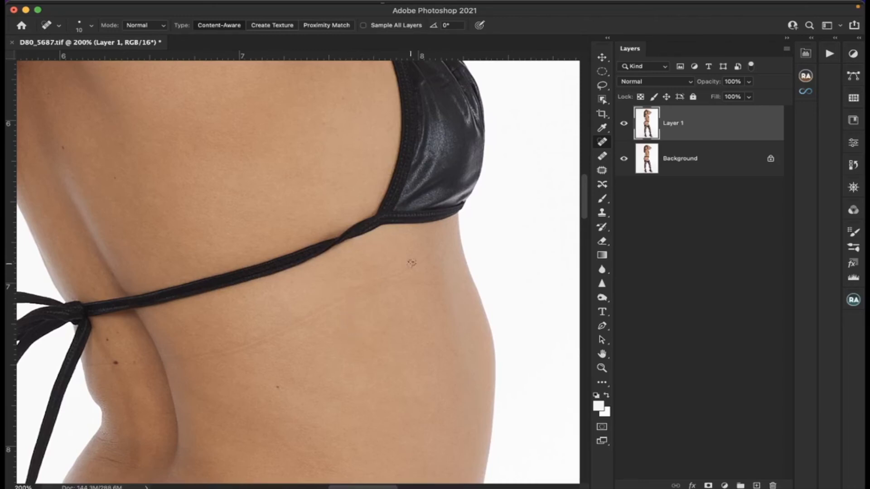
{"action": "left_click_drag", "start_coordinate": [430, 257], "coordinate": [354, 289]}
Enlarge the Spot Healing Brush to size 30 and heal the long crease across the side below the bikini strap.
{"action": "scroll", "coordinate": [362, 289], "scroll_direction": "down", "scroll_amount": 2}
{"action": "scroll", "coordinate": [363, 289], "scroll_direction": "left", "scroll_amount": 2}
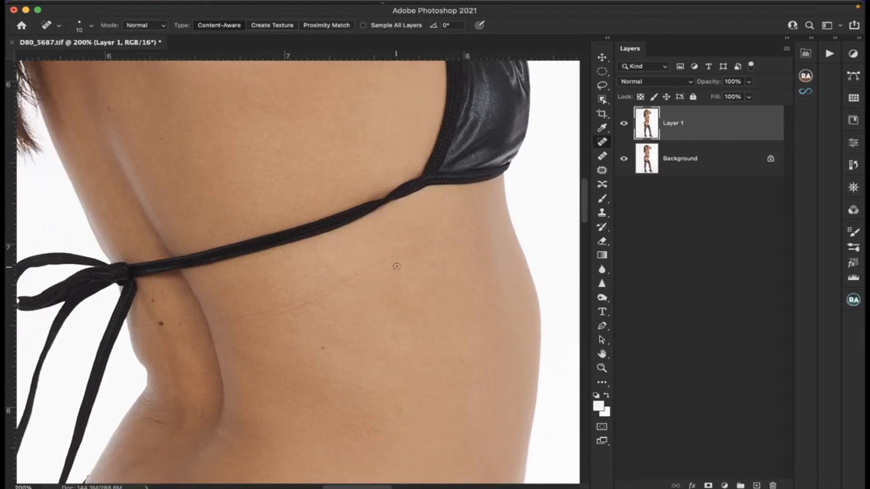
{"action": "key", "text": "bracketright"}
{"action": "key", "text": "bracketright"}
{"action": "mouse_move", "coordinate": [229, 320]}
{"action": "left_mouse_down"}
{"action": "mouse_move", "coordinate": [301, 306]}
{"action": "mouse_move", "coordinate": [389, 260]}
{"action": "mouse_move", "coordinate": [404, 279]}
{"action": "left_mouse_up"}
Heal the moles beside the spine, the skin folds at the small of the back and the mole on the side.
{"action": "left_click", "coordinate": [178, 320]}
{"action": "left_click", "coordinate": [160, 322]}
{"action": "left_click", "coordinate": [152, 301]}
{"action": "left_click_drag", "start_coordinate": [168, 424], "coordinate": [144, 420]}
{"action": "left_click", "coordinate": [152, 402]}
{"action": "left_click", "coordinate": [326, 346]}
Heal the uneven skin on the lower back and the two small moles just above the lace waistband.
{"action": "scroll", "coordinate": [326, 346], "scroll_direction": "left", "scroll_amount": 5}
{"action": "scroll", "coordinate": [326, 346], "scroll_direction": "down", "scroll_amount": 6}
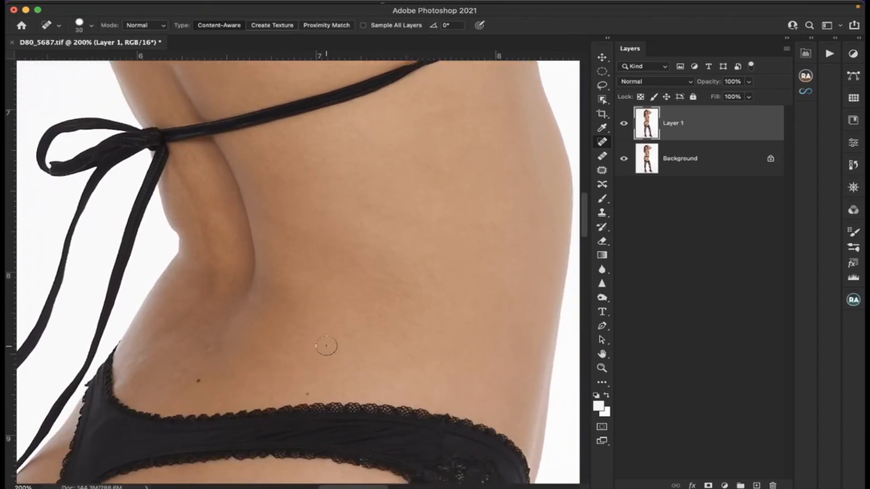
{"action": "left_click", "coordinate": [188, 365]}
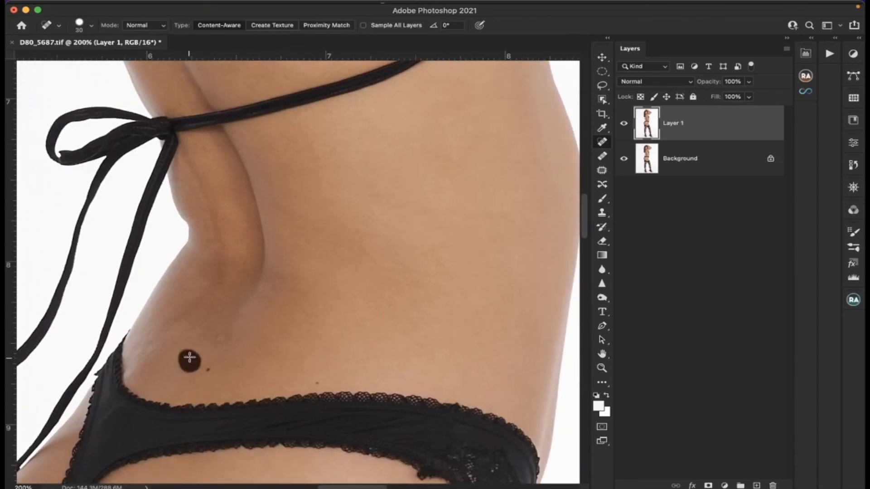
{"action": "left_click", "coordinate": [208, 369]}
{"action": "left_click", "coordinate": [319, 382]}
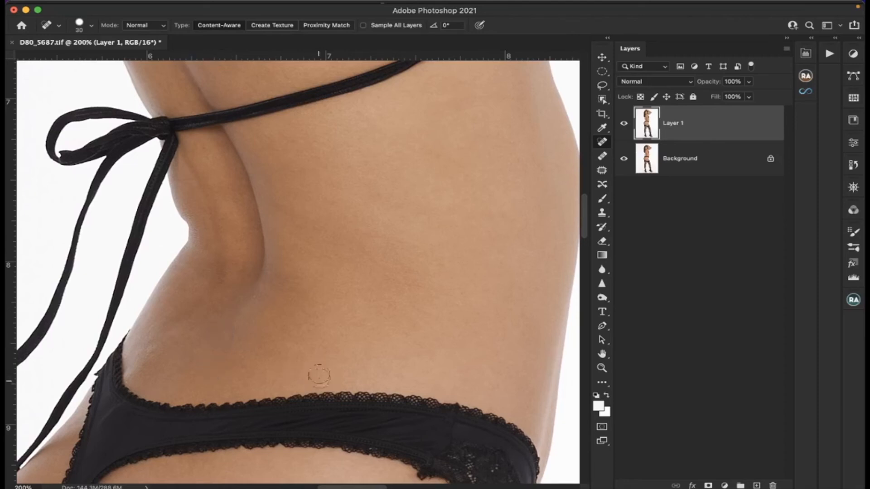
Heal the faint marks in the middle of the buttock below the black waistband.
{"action": "scroll", "coordinate": [313, 354], "scroll_direction": "down", "scroll_amount": 10}
{"action": "scroll", "coordinate": [351, 361], "scroll_direction": "down", "scroll_amount": 4}
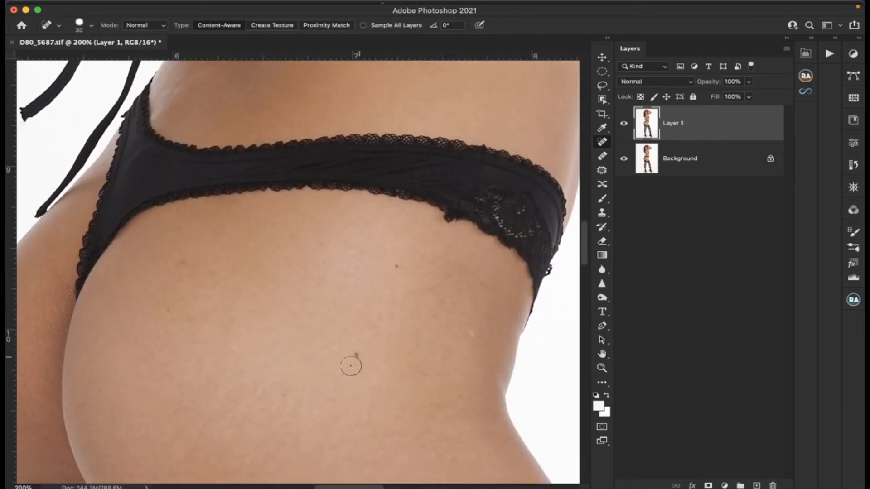
{"action": "left_click", "coordinate": [281, 308]}
{"action": "left_click_drag", "start_coordinate": [282, 308], "coordinate": [270, 320]}
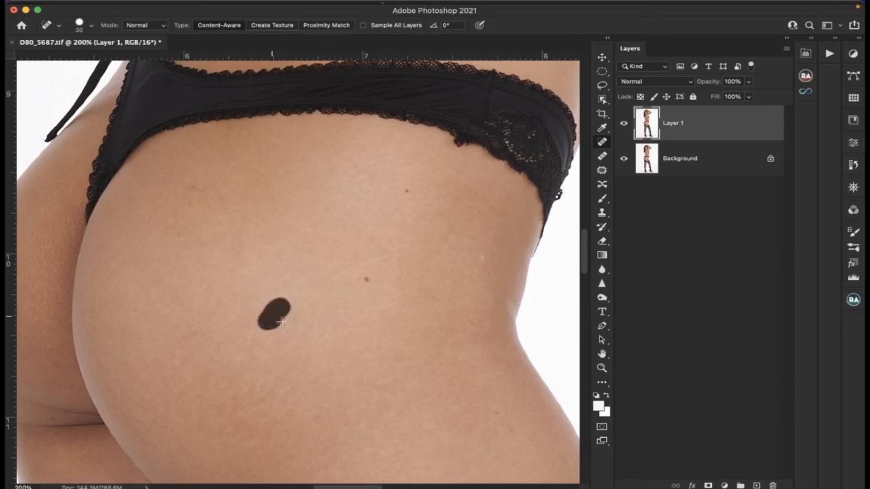
{"action": "left_click", "coordinate": [291, 328]}
Heal the mole and the dark mark above the lace stocking top, plus the mole and pale spot on the upper hip.
{"action": "scroll", "coordinate": [291, 333], "scroll_direction": "down", "scroll_amount": 3}
{"action": "scroll", "coordinate": [291, 333], "scroll_direction": "down", "scroll_amount": 4}
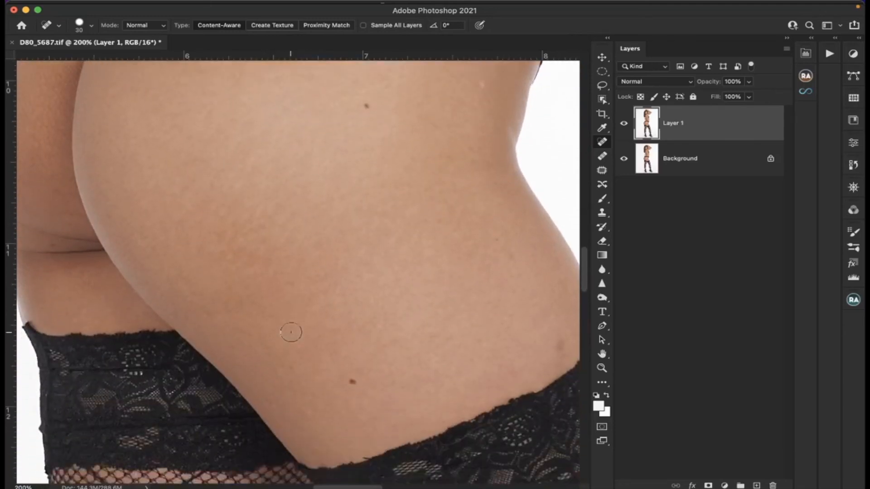
{"action": "left_click", "coordinate": [353, 398]}
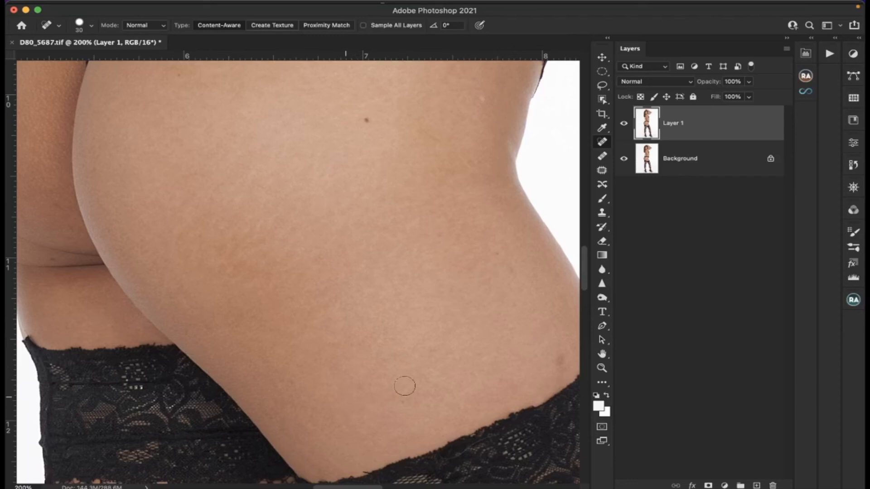
{"action": "scroll", "coordinate": [402, 382], "scroll_direction": "right", "scroll_amount": 4}
{"action": "left_click", "coordinate": [477, 370]}
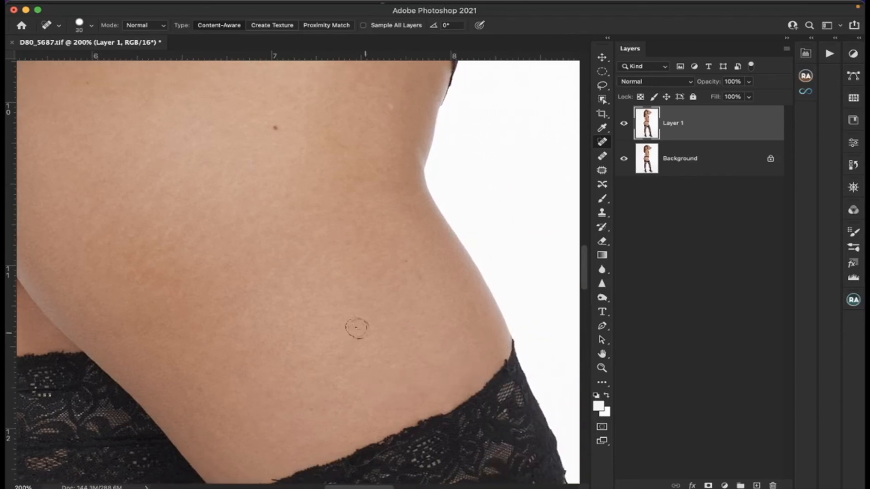
{"action": "left_click", "coordinate": [276, 128]}
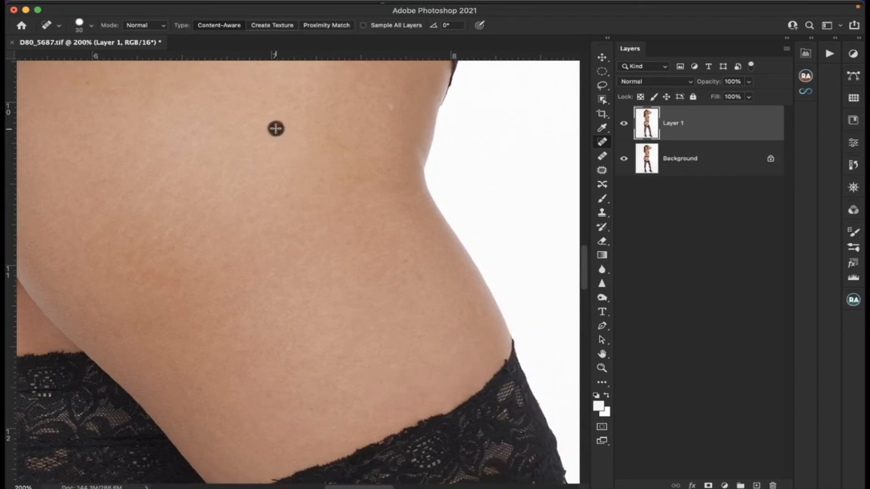
{"action": "left_click", "coordinate": [392, 108]}
Examine the skin on the legs, hips, back and face for remaining blemishes.
{"action": "scroll", "coordinate": [298, 167], "scroll_direction": "left", "scroll_amount": 14}
{"action": "scroll", "coordinate": [297, 166], "scroll_direction": "down", "scroll_amount": 6}
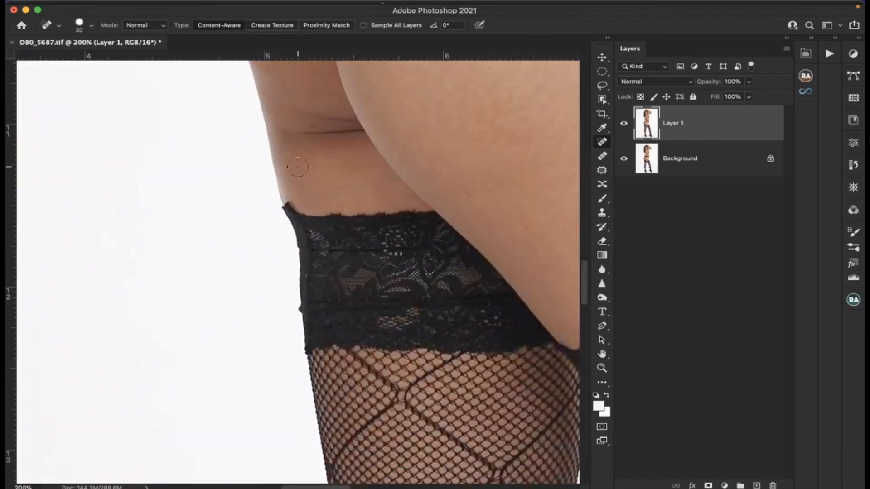
{"action": "scroll", "coordinate": [297, 166], "scroll_direction": "up", "scroll_amount": 8}
{"action": "scroll", "coordinate": [298, 166], "scroll_direction": "up", "scroll_amount": 15}
{"action": "scroll", "coordinate": [298, 167], "scroll_direction": "right", "scroll_amount": 5}
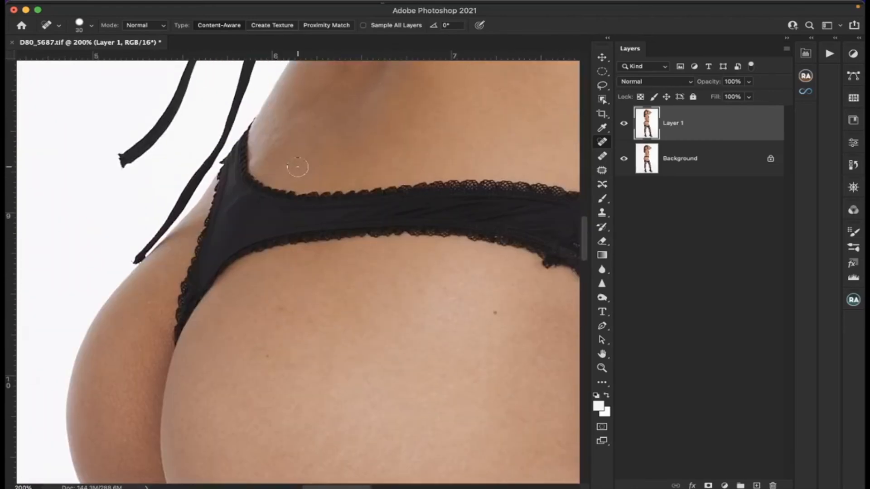
{"action": "scroll", "coordinate": [298, 166], "scroll_direction": "down", "scroll_amount": 20}
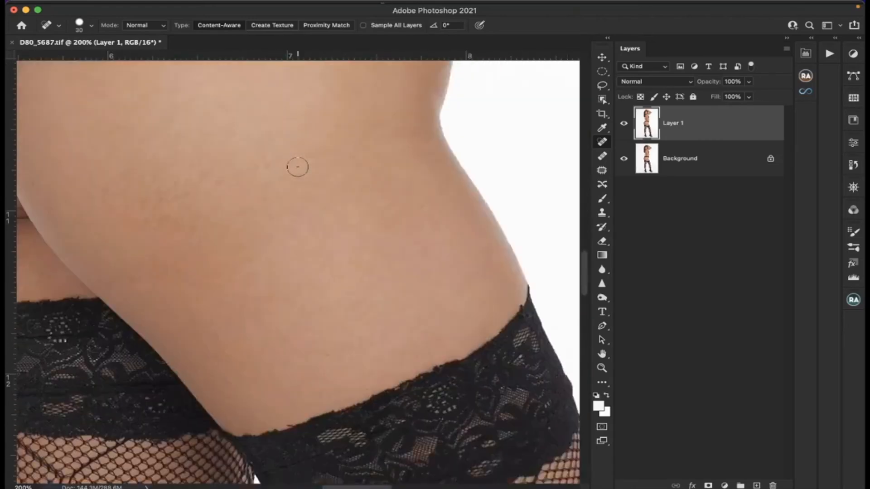
{"action": "scroll", "coordinate": [298, 167], "scroll_direction": "down", "scroll_amount": 10}
{"action": "scroll", "coordinate": [297, 167], "scroll_direction": "up", "scroll_amount": 20}
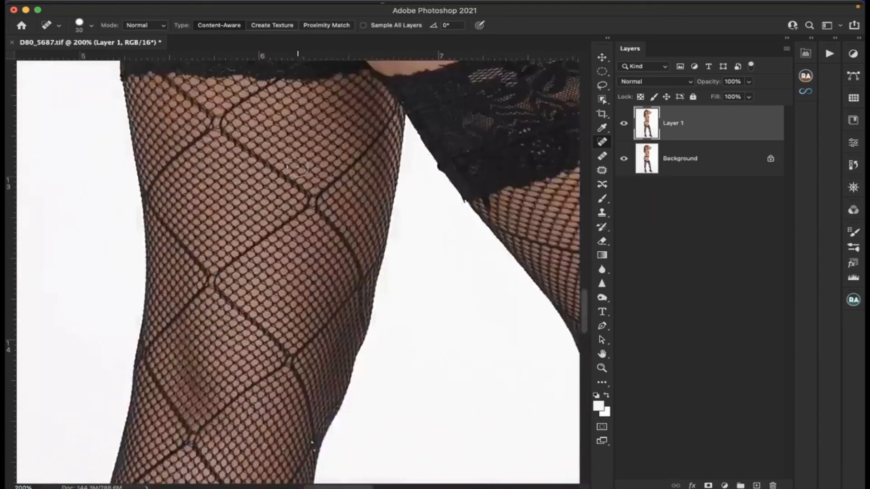
{"action": "scroll", "coordinate": [297, 167], "scroll_direction": "down", "scroll_amount": 5}
{"action": "scroll", "coordinate": [298, 166], "scroll_direction": "up", "scroll_amount": 20}
{"action": "scroll", "coordinate": [298, 166], "scroll_direction": "left", "scroll_amount": 3}
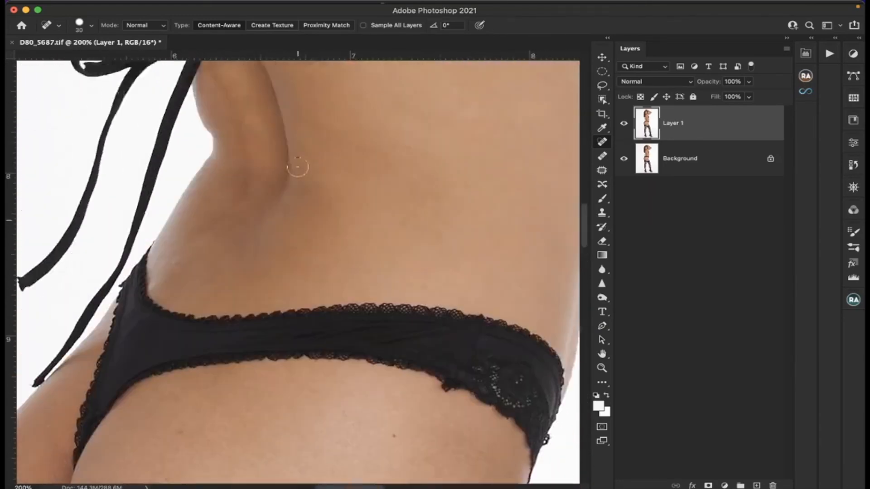
{"action": "scroll", "coordinate": [297, 167], "scroll_direction": "down", "scroll_amount": 5}
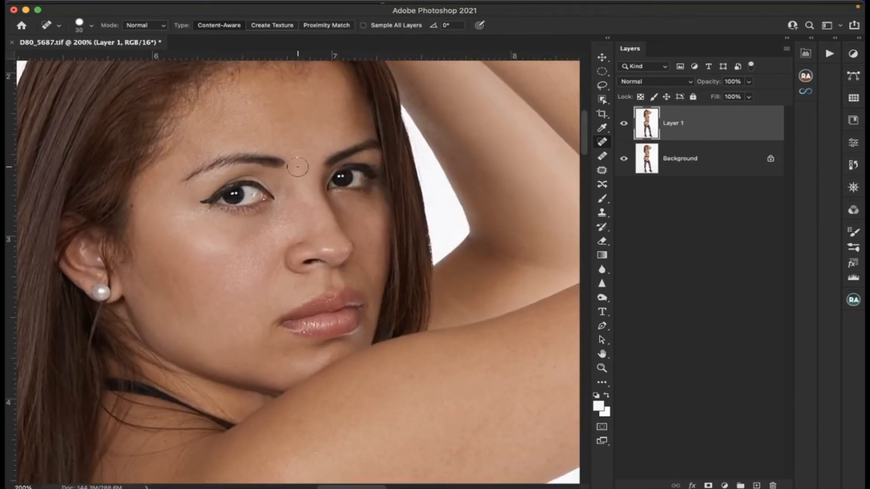
{"action": "scroll", "coordinate": [297, 167], "scroll_direction": "up", "scroll_amount": 6}
{"action": "scroll", "coordinate": [298, 166], "scroll_direction": "right", "scroll_amount": 1}
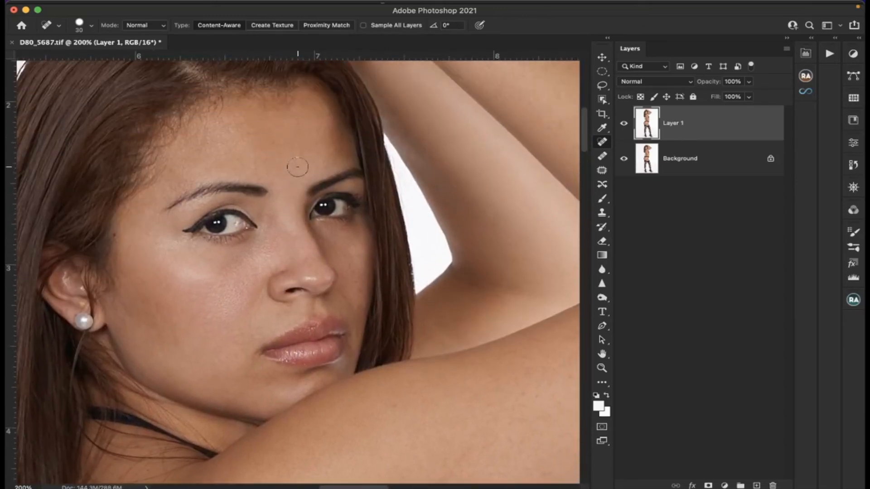
Reduce the Spot Healing Brush to size 7 and heal the reddish area near the inner corner of the eye nearer the ear.
{"action": "left_click", "coordinate": [602, 368]}
{"action": "left_click", "coordinate": [222, 239]}
{"action": "left_click", "coordinate": [221, 239]}
{"action": "left_click", "coordinate": [221, 239]}
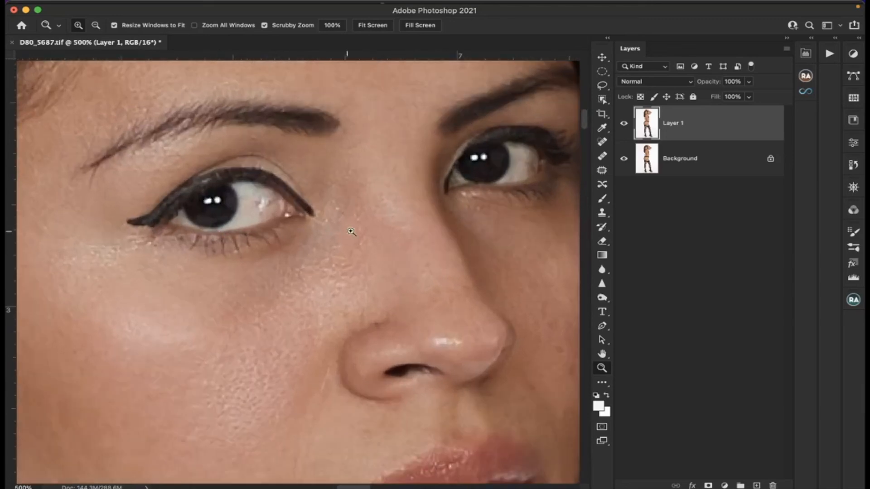
{"action": "left_click", "coordinate": [602, 198]}
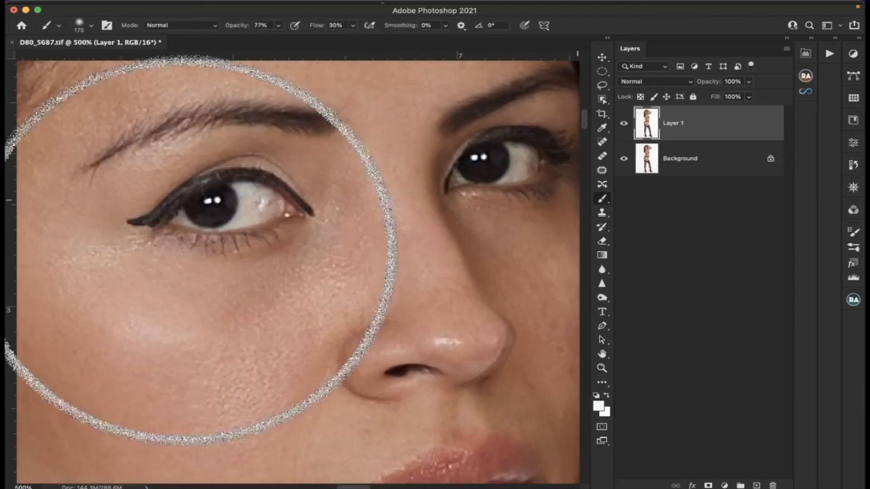
{"action": "left_click", "coordinate": [607, 157]}
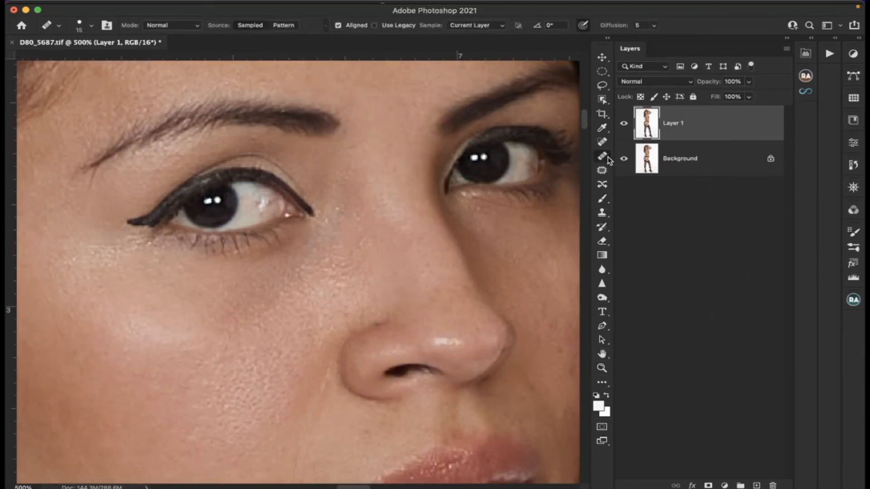
{"action": "left_click", "coordinate": [602, 143]}
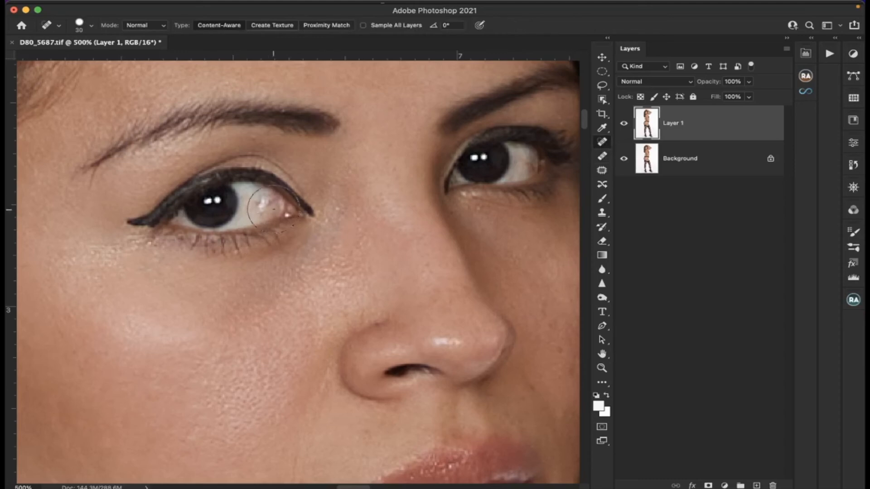
{"action": "key", "text": "bracketleft"}
{"action": "key", "text": "bracketleft"}
{"action": "key", "text": "bracketleft"}
{"action": "mouse_move", "coordinate": [265, 210]}
{"action": "left_mouse_down"}
{"action": "mouse_move", "coordinate": [271, 202]}
{"action": "mouse_move", "coordinate": [259, 208]}
{"action": "left_mouse_up"}
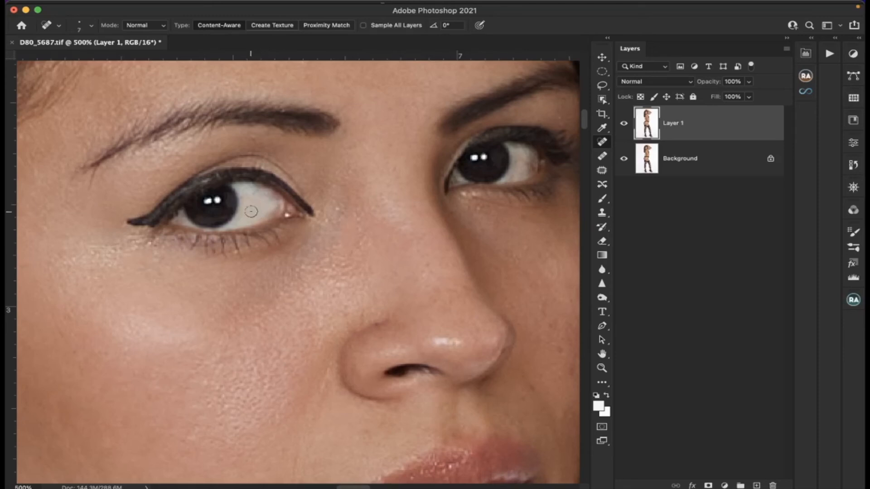
Heal the remaining veins across the white of that eye and the reddish patch in the white of the other eye.
{"action": "mouse_move", "coordinate": [248, 200]}
{"action": "left_mouse_down"}
{"action": "mouse_move", "coordinate": [269, 195]}
{"action": "mouse_move", "coordinate": [258, 195]}
{"action": "left_mouse_up"}
{"action": "left_click", "coordinate": [259, 192]}
{"action": "left_click_drag", "start_coordinate": [266, 207], "coordinate": [259, 212]}
{"action": "left_click", "coordinate": [247, 219]}
{"action": "left_click_drag", "start_coordinate": [245, 194], "coordinate": [249, 188]}
{"action": "left_click_drag", "start_coordinate": [237, 223], "coordinate": [248, 217]}
{"action": "left_click", "coordinate": [240, 222]}
{"action": "left_click_drag", "start_coordinate": [519, 168], "coordinate": [519, 160]}
{"action": "left_click", "coordinate": [520, 167]}
Examine the cheek, ear, nose, lips and hair edges for remaining flaws.
{"action": "scroll", "coordinate": [520, 170], "scroll_direction": "left", "scroll_amount": 3}
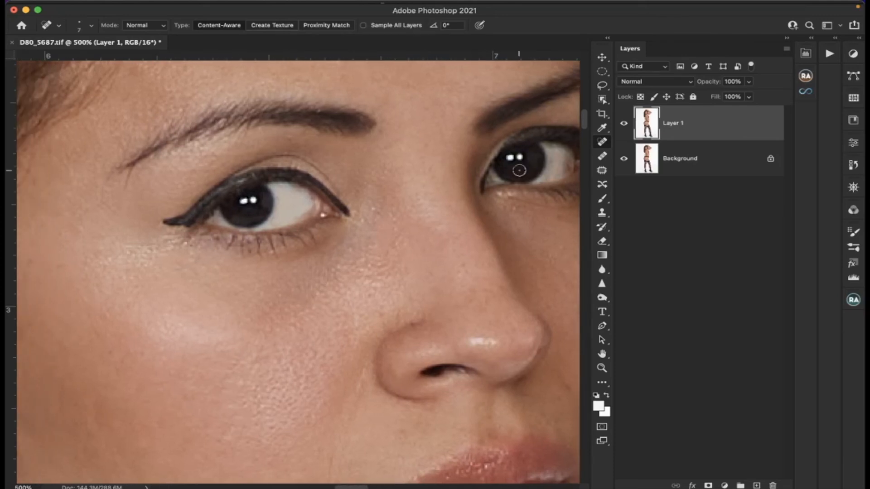
{"action": "scroll", "coordinate": [519, 170], "scroll_direction": "left", "scroll_amount": 15}
{"action": "scroll", "coordinate": [519, 171], "scroll_direction": "up", "scroll_amount": 5}
{"action": "scroll", "coordinate": [519, 170], "scroll_direction": "down", "scroll_amount": 5}
{"action": "scroll", "coordinate": [519, 170], "scroll_direction": "left", "scroll_amount": 8}
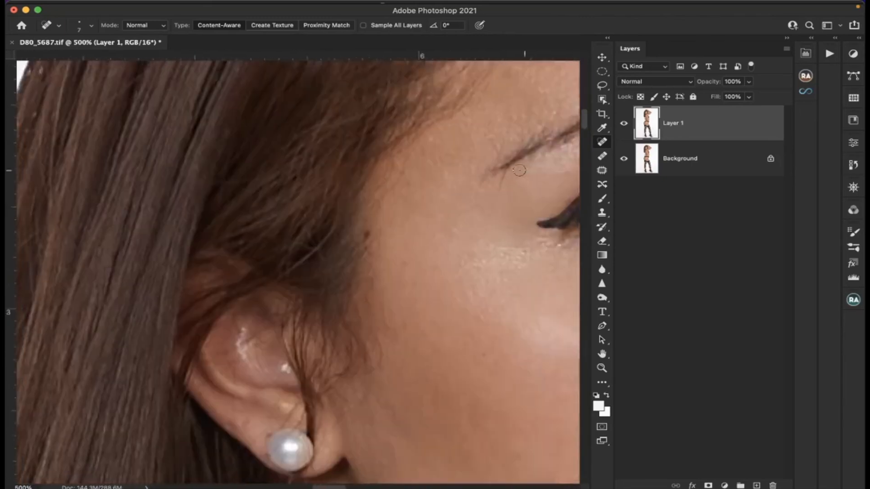
{"action": "scroll", "coordinate": [520, 171], "scroll_direction": "down", "scroll_amount": 10}
{"action": "scroll", "coordinate": [519, 170], "scroll_direction": "left", "scroll_amount": 8}
{"action": "scroll", "coordinate": [519, 171], "scroll_direction": "right", "scroll_amount": 20}
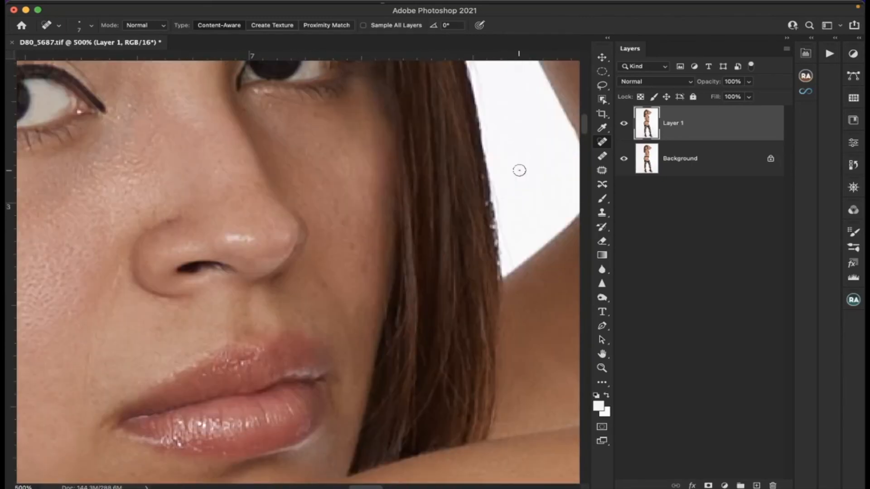
{"action": "scroll", "coordinate": [520, 171], "scroll_direction": "down", "scroll_amount": 3}
{"action": "scroll", "coordinate": [517, 183], "scroll_direction": "down", "scroll_amount": 2}
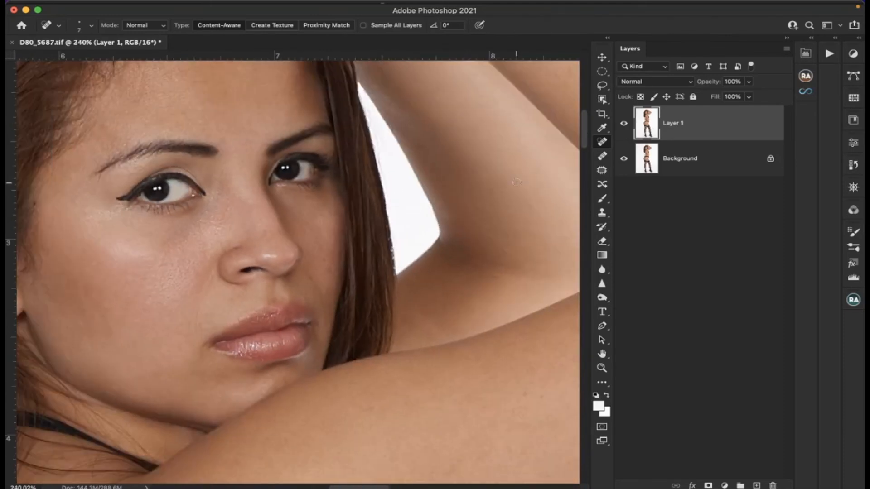
{"action": "scroll", "coordinate": [517, 183], "scroll_direction": "up", "scroll_amount": 3}
{"action": "scroll", "coordinate": [517, 183], "scroll_direction": "left", "scroll_amount": 5}
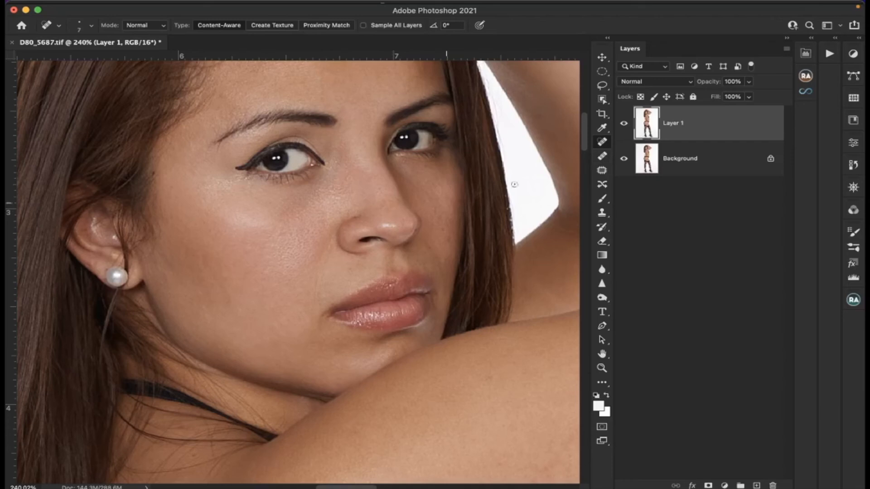
Toggle the visibility of Layer 1 to compare the healed face and back with the original.
{"action": "left_click", "coordinate": [623, 124]}
{"action": "left_click", "coordinate": [624, 125]}
{"action": "left_click", "coordinate": [624, 124]}
{"action": "scroll", "coordinate": [343, 237], "scroll_direction": "down", "scroll_amount": 15}
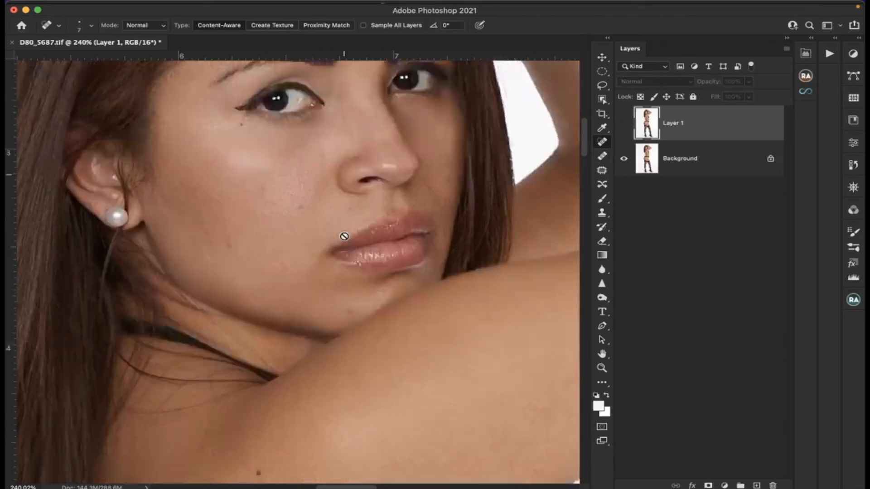
{"action": "left_click", "coordinate": [624, 125]}
{"action": "left_click", "coordinate": [624, 124]}
{"action": "left_click", "coordinate": [624, 125]}
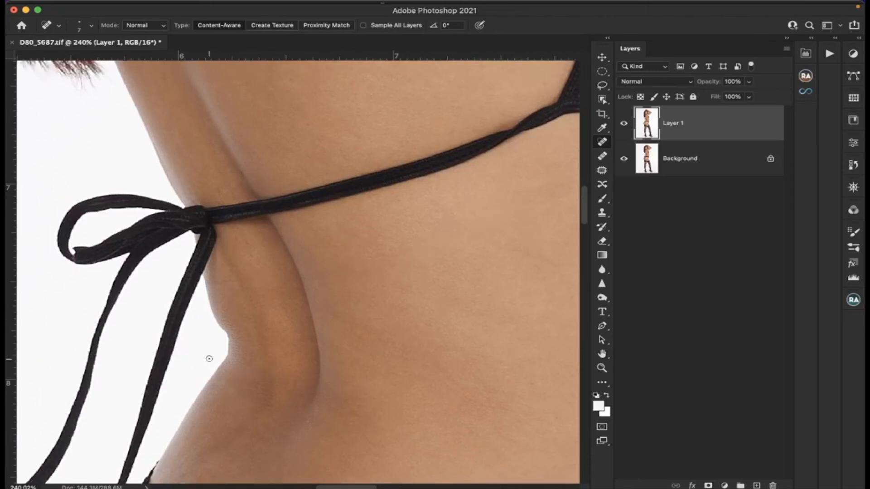
{"action": "scroll", "coordinate": [208, 359], "scroll_direction": "left", "scroll_amount": 5}
{"action": "scroll", "coordinate": [209, 359], "scroll_direction": "down", "scroll_amount": 3}
{"action": "scroll", "coordinate": [209, 359], "scroll_direction": "right", "scroll_amount": 6}
{"action": "scroll", "coordinate": [209, 359], "scroll_direction": "up", "scroll_amount": 5}
{"action": "scroll", "coordinate": [209, 359], "scroll_direction": "left", "scroll_amount": 3}
{"action": "scroll", "coordinate": [209, 359], "scroll_direction": "down", "scroll_amount": 1}
{"action": "scroll", "coordinate": [208, 359], "scroll_direction": "right", "scroll_amount": 1}
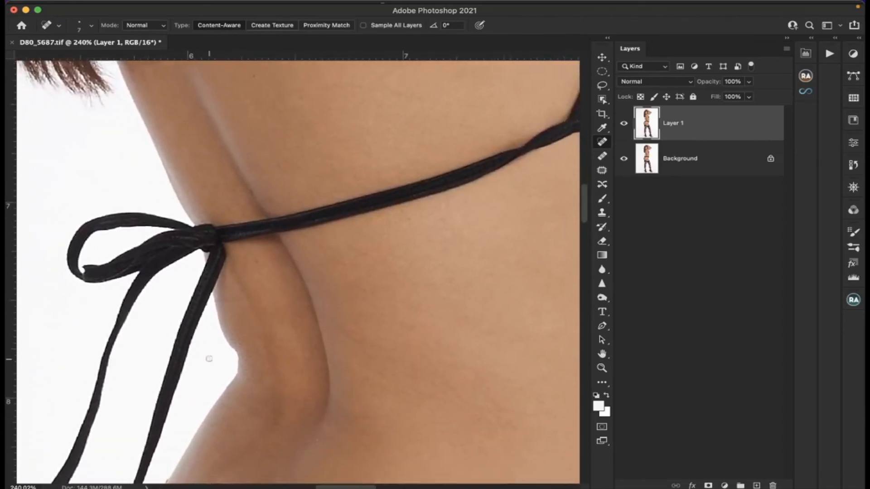
{"action": "scroll", "coordinate": [209, 358], "scroll_direction": "up", "scroll_amount": 3}
{"action": "scroll", "coordinate": [209, 358], "scroll_direction": "right", "scroll_amount": 1}
{"action": "scroll", "coordinate": [209, 359], "scroll_direction": "down", "scroll_amount": 2}
{"action": "scroll", "coordinate": [209, 359], "scroll_direction": "left", "scroll_amount": 1}
{"action": "scroll", "coordinate": [209, 359], "scroll_direction": "up", "scroll_amount": 2}
{"action": "scroll", "coordinate": [209, 358], "scroll_direction": "right", "scroll_amount": 1}
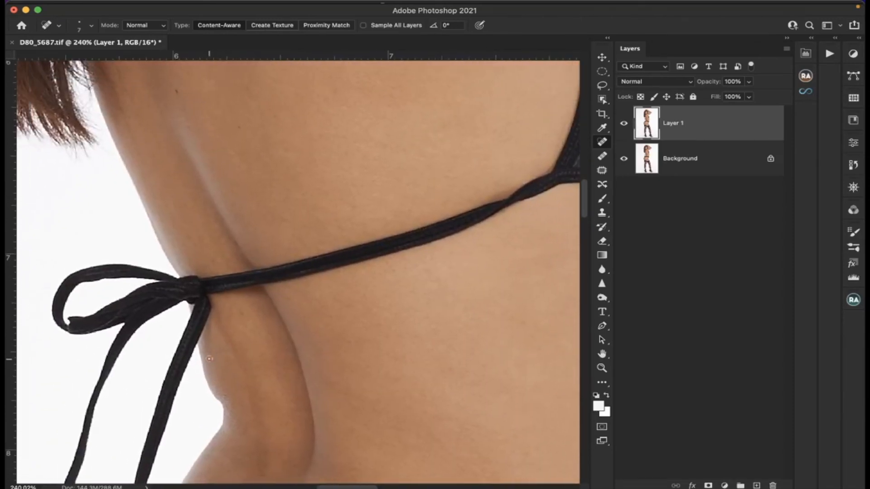
Open Layer 1 in the Liquify filter and activate its Zoom tool.
{"action": "mouse_move", "coordinate": [352, 4]}
{"action": "mouse_move", "coordinate": [321, 4]}
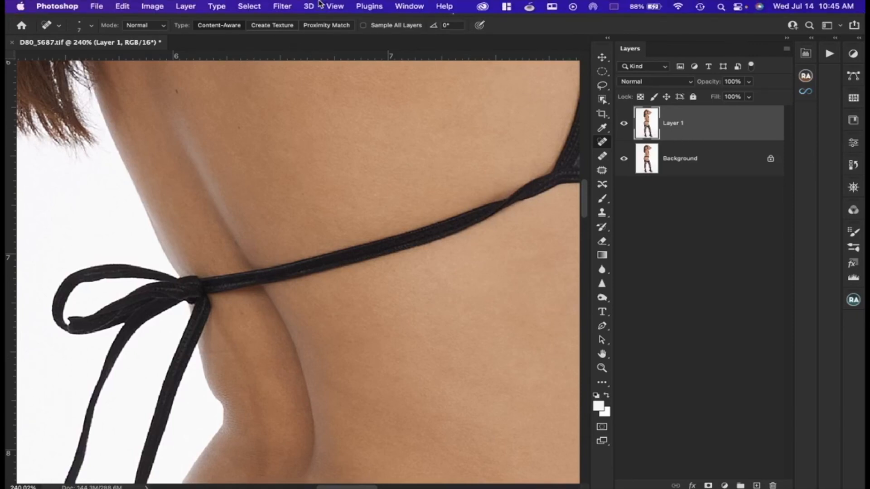
{"action": "left_click", "coordinate": [286, 7]}
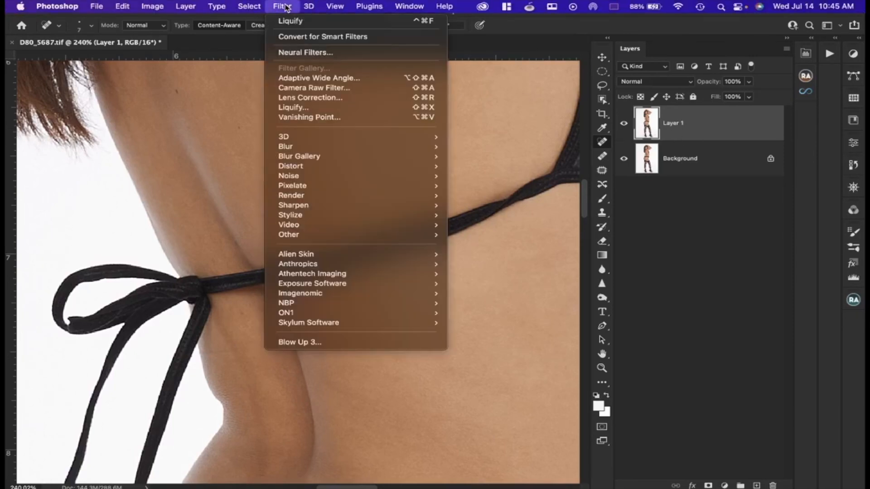
{"action": "left_click", "coordinate": [314, 109]}
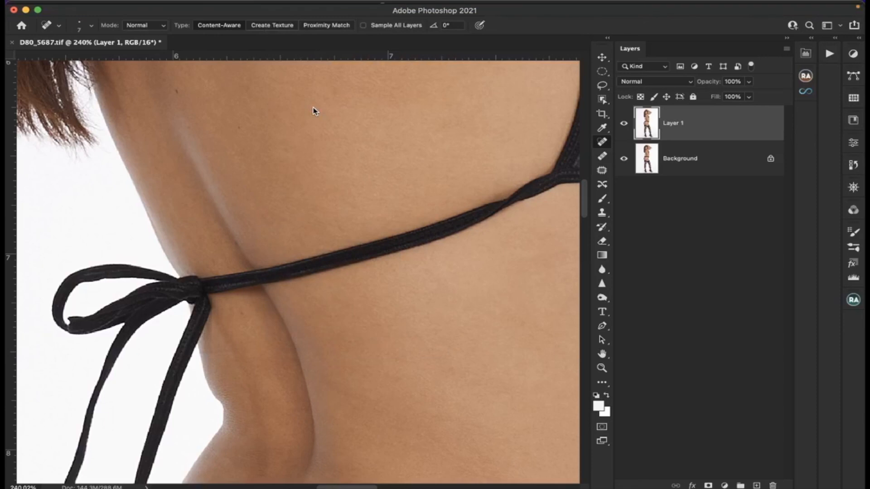
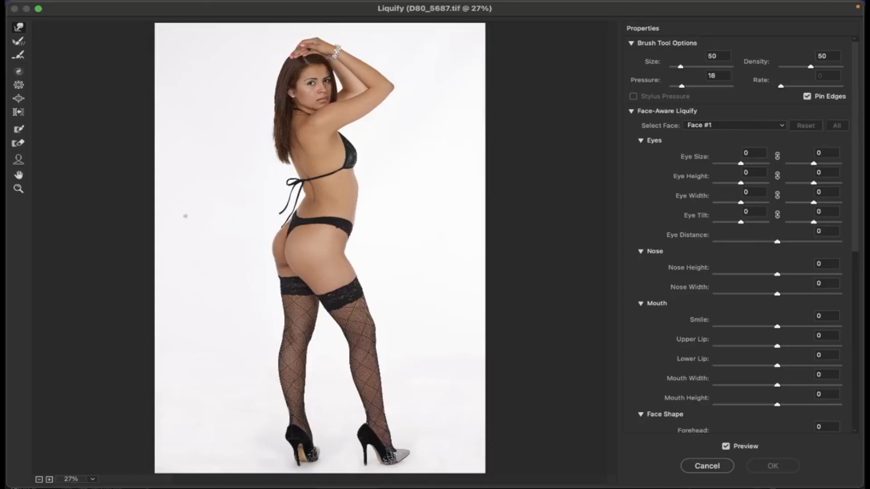
{"action": "left_click", "coordinate": [19, 188]}
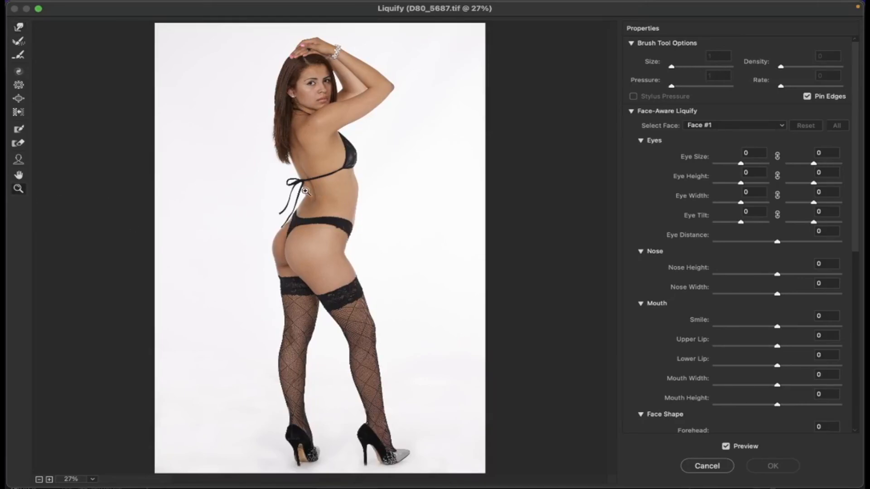
Smooth the bump in the outline beside the bikini ties at the lower back with Forward Warp at brush size 80.
{"action": "left_click", "coordinate": [306, 191]}
{"action": "left_click", "coordinate": [306, 192]}
{"action": "left_click", "coordinate": [306, 191]}
{"action": "left_click", "coordinate": [306, 191]}
{"action": "scroll", "coordinate": [306, 191], "scroll_direction": "down", "scroll_amount": 15}
{"action": "scroll", "coordinate": [305, 192], "scroll_direction": "up", "scroll_amount": 12}
{"action": "scroll", "coordinate": [305, 192], "scroll_direction": "down", "scroll_amount": 6}
{"action": "scroll", "coordinate": [306, 191], "scroll_direction": "up", "scroll_amount": 3}
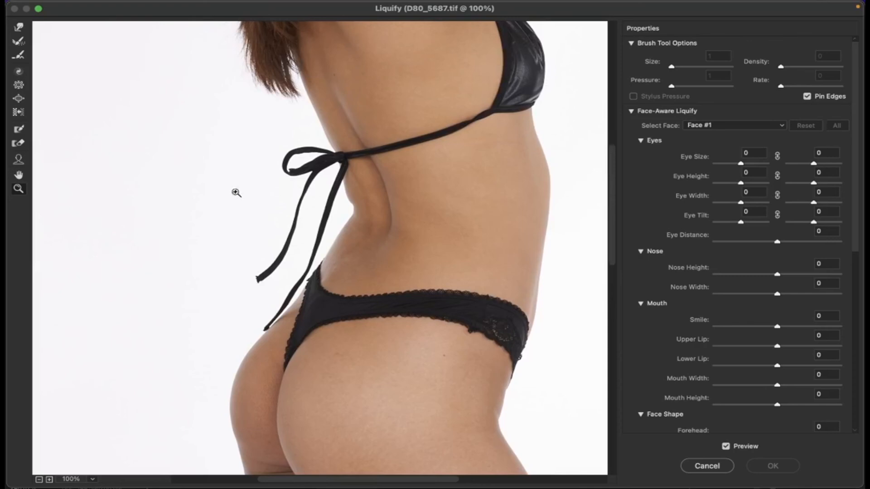
{"action": "left_click", "coordinate": [317, 166]}
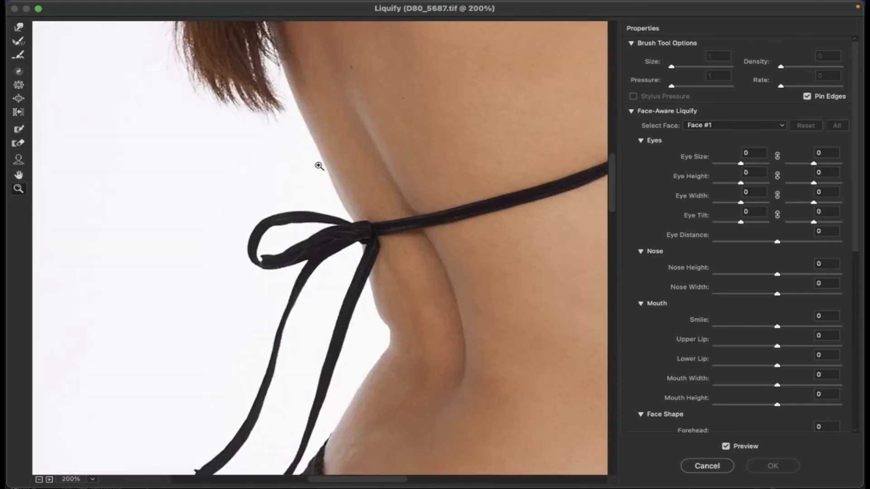
{"action": "left_click", "coordinate": [21, 29]}
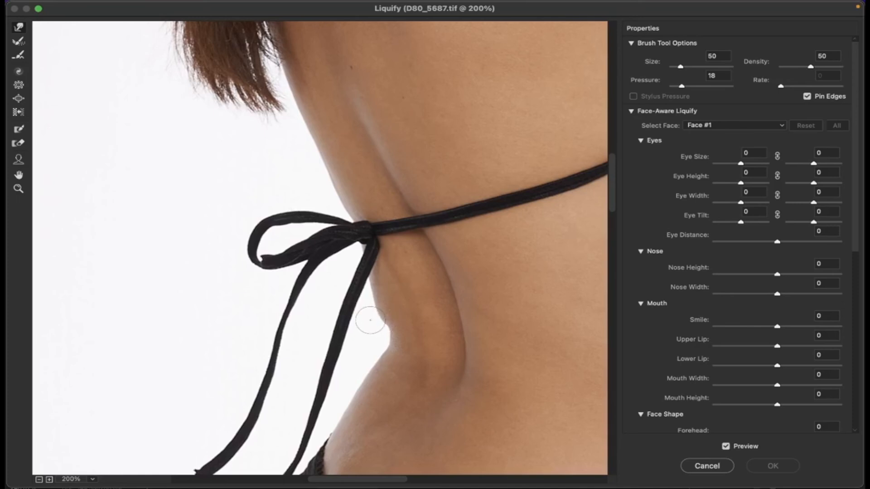
{"action": "key", "text": "bracketright"}
{"action": "key", "text": "bracketright"}
{"action": "left_click_drag", "start_coordinate": [368, 319], "coordinate": [365, 315]}
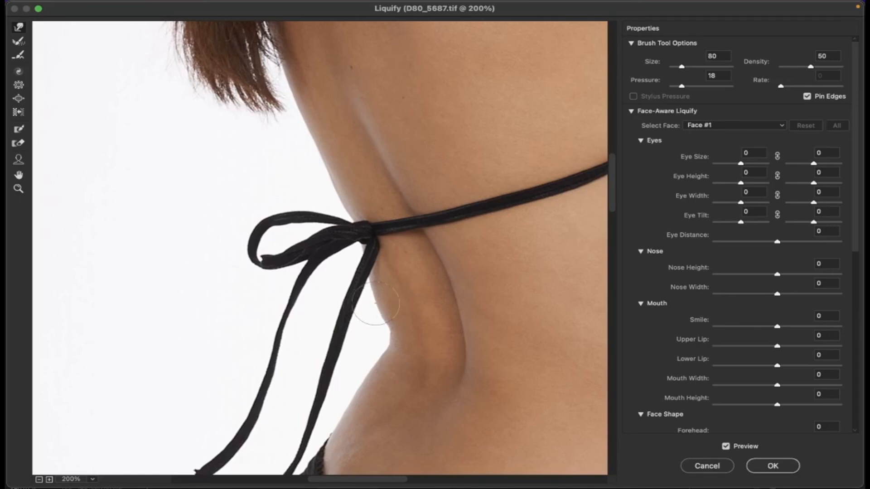
{"action": "left_click_drag", "start_coordinate": [374, 323], "coordinate": [386, 320]}
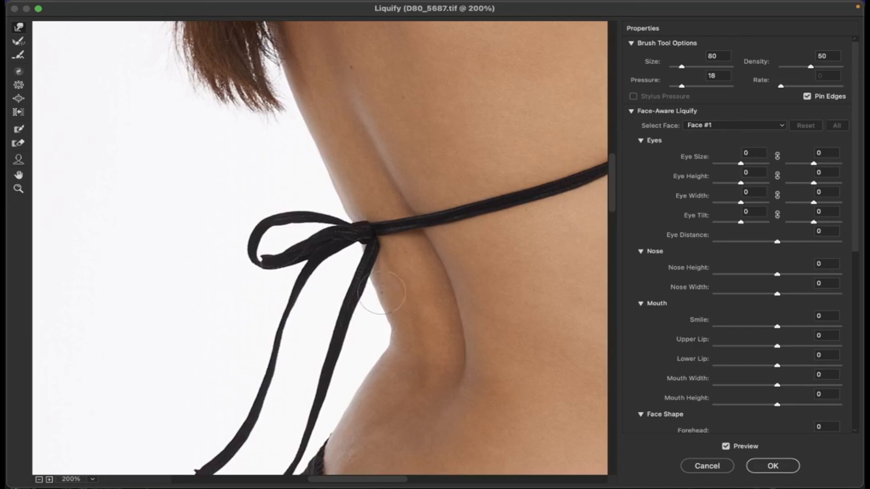
{"action": "mouse_move", "coordinate": [398, 294]}
{"action": "left_mouse_down"}
{"action": "mouse_move", "coordinate": [407, 218]}
{"action": "mouse_move", "coordinate": [329, 146]}
{"action": "mouse_move", "coordinate": [322, 357]}
{"action": "mouse_move", "coordinate": [325, 227]}
{"action": "left_mouse_up"}
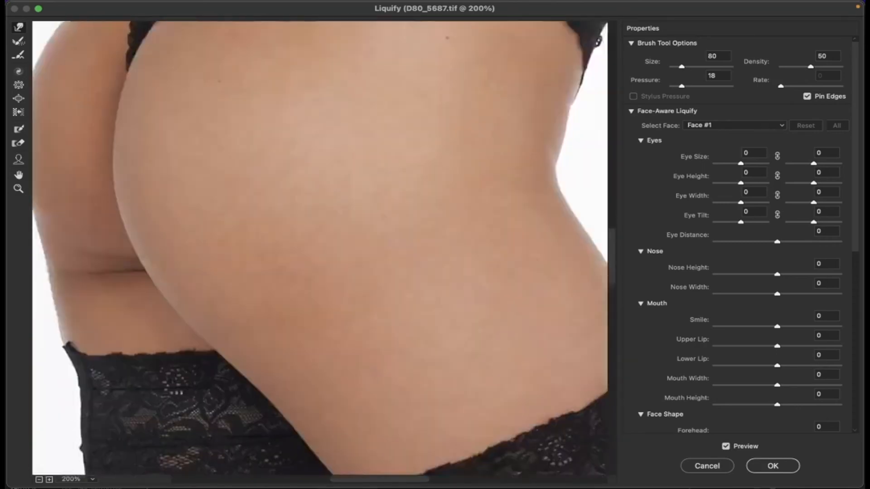
Push in the front outline of the torso below the bikini top with Forward Warp at brush size 500.
{"action": "left_click_drag", "start_coordinate": [596, 40], "coordinate": [531, 103]}
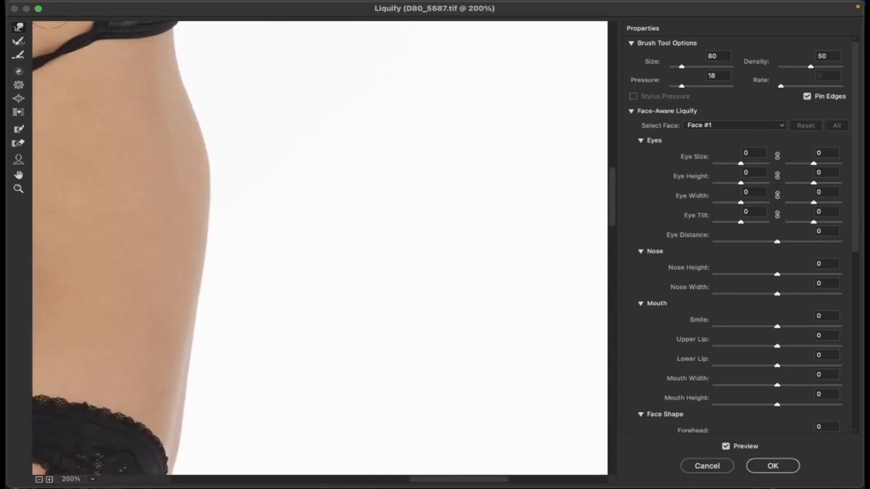
{"action": "scroll", "coordinate": [50, 5], "scroll_direction": "left", "scroll_amount": 4}
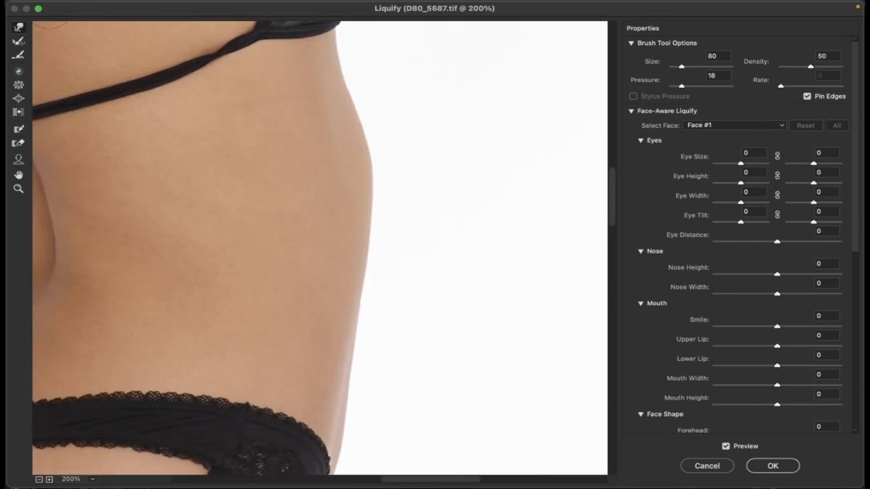
{"action": "left_click", "coordinate": [17, 190]}
{"action": "left_click", "coordinate": [160, 203]}
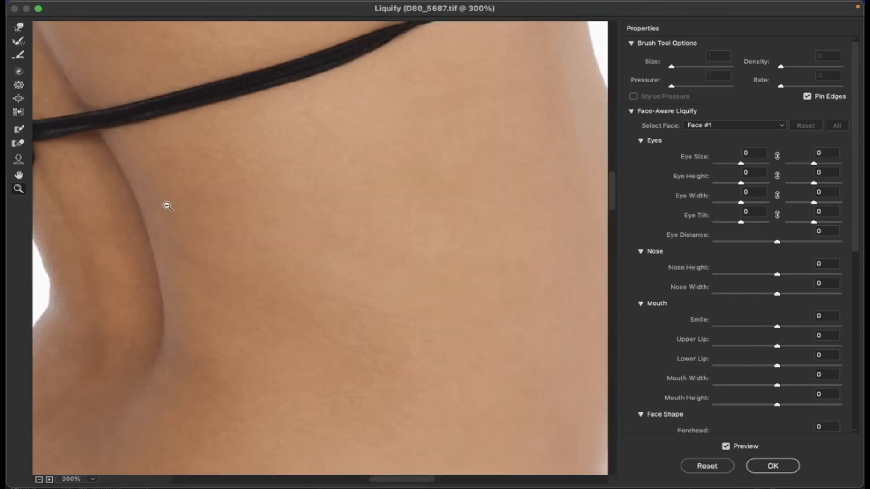
{"action": "left_click", "coordinate": [167, 206], "text": "alt"}
{"action": "left_click", "coordinate": [167, 206], "text": "alt"}
{"action": "left_click", "coordinate": [167, 206], "text": "alt"}
{"action": "scroll", "coordinate": [188, 208], "scroll_direction": "down", "scroll_amount": 1}
{"action": "scroll", "coordinate": [187, 208], "scroll_direction": "right", "scroll_amount": 4}
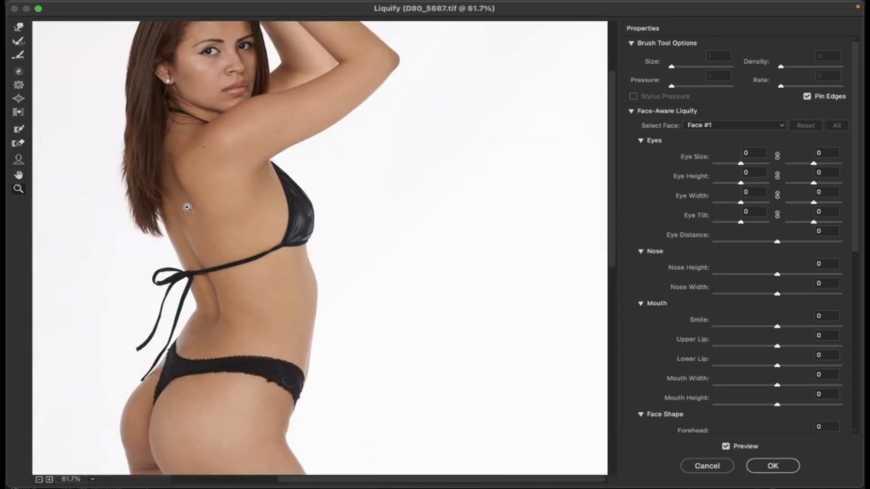
{"action": "scroll", "coordinate": [188, 208], "scroll_direction": "down", "scroll_amount": 3}
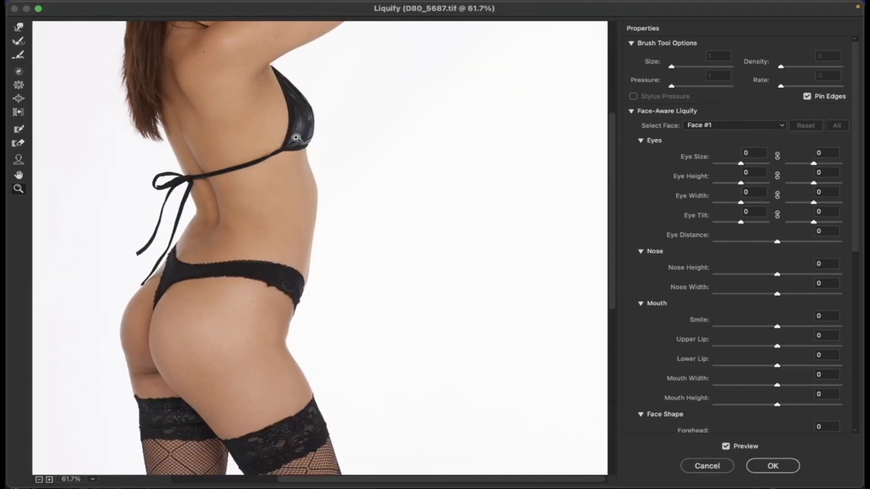
{"action": "left_click", "coordinate": [19, 28]}
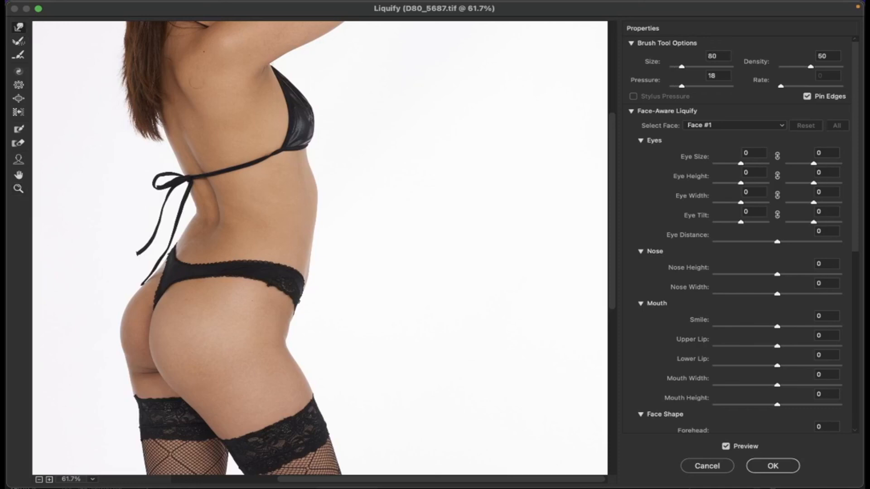
{"action": "key", "text": "bracketright"}
{"action": "key", "text": "bracketright"}
{"action": "key", "text": "bracketright"}
{"action": "key", "text": "bracketright"}
{"action": "key", "text": "bracketright"}
{"action": "key", "text": "bracketright"}
{"action": "key", "text": "bracketright"}
{"action": "key", "text": "bracketright"}
{"action": "key", "text": "bracketright"}
{"action": "key", "text": "bracketright"}
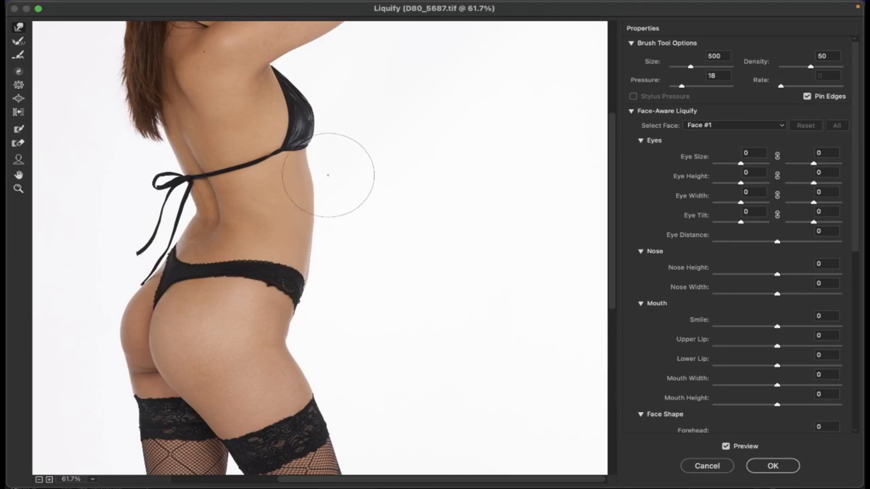
{"action": "left_click_drag", "start_coordinate": [327, 188], "coordinate": [319, 189]}
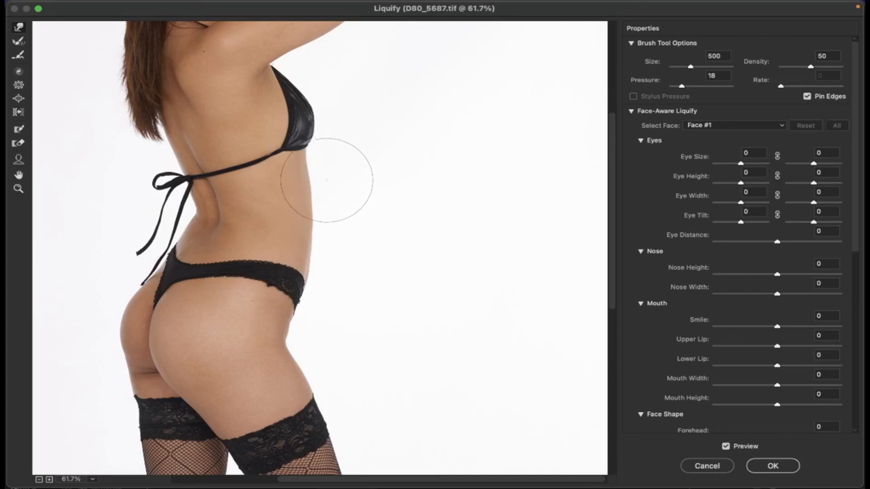
Examine the reshaped torso, hips and legs, and the face, hands and arms up close, for further shaping needs.
{"action": "scroll", "coordinate": [326, 178], "scroll_direction": "down", "scroll_amount": 6}
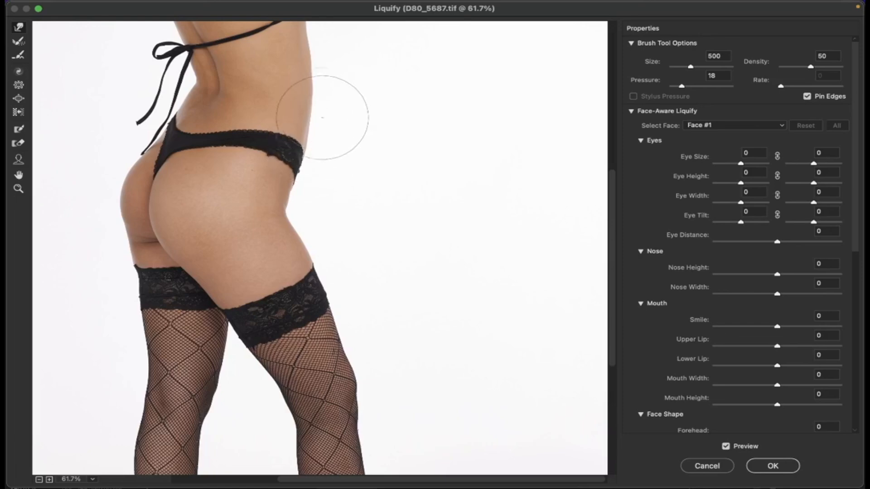
{"action": "scroll", "coordinate": [323, 117], "scroll_direction": "left", "scroll_amount": 5}
{"action": "scroll", "coordinate": [323, 118], "scroll_direction": "up", "scroll_amount": 6}
{"action": "scroll", "coordinate": [320, 117], "scroll_direction": "down", "scroll_amount": 3}
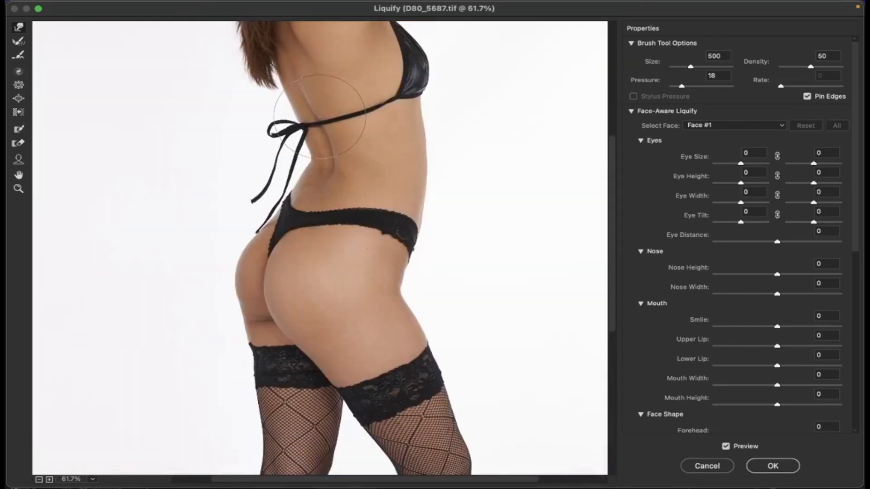
{"action": "scroll", "coordinate": [320, 117], "scroll_direction": "down", "scroll_amount": 12}
{"action": "scroll", "coordinate": [290, 373], "scroll_direction": "up", "scroll_amount": 20}
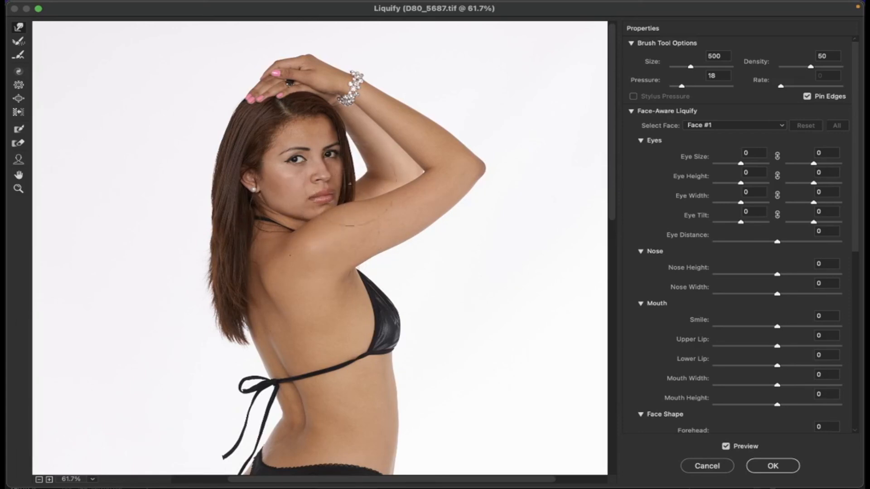
{"action": "left_click", "coordinate": [18, 188]}
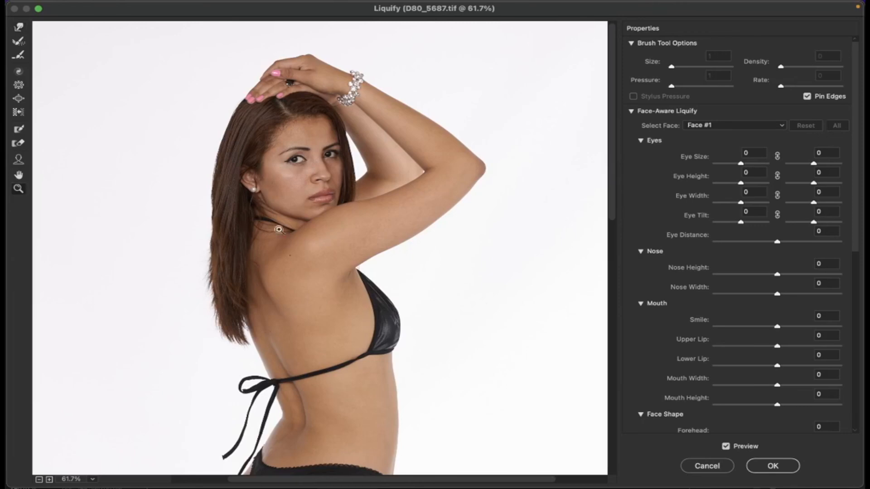
{"action": "left_click", "coordinate": [313, 223]}
{"action": "scroll", "coordinate": [313, 223], "scroll_direction": "down", "scroll_amount": 5}
{"action": "scroll", "coordinate": [313, 223], "scroll_direction": "up", "scroll_amount": 4}
{"action": "scroll", "coordinate": [313, 223], "scroll_direction": "down", "scroll_amount": 6}
{"action": "scroll", "coordinate": [313, 223], "scroll_direction": "up", "scroll_amount": 8}
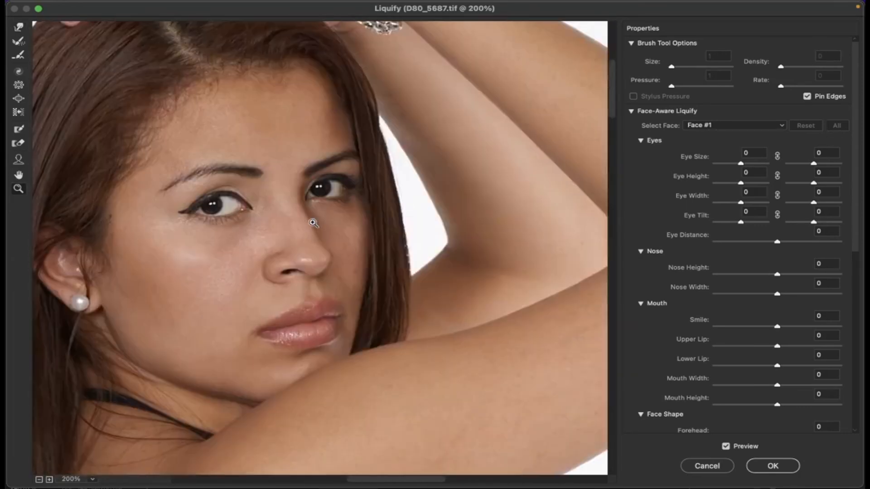
{"action": "scroll", "coordinate": [314, 223], "scroll_direction": "down", "scroll_amount": 4}
{"action": "scroll", "coordinate": [363, 191], "scroll_direction": "up", "scroll_amount": 9}
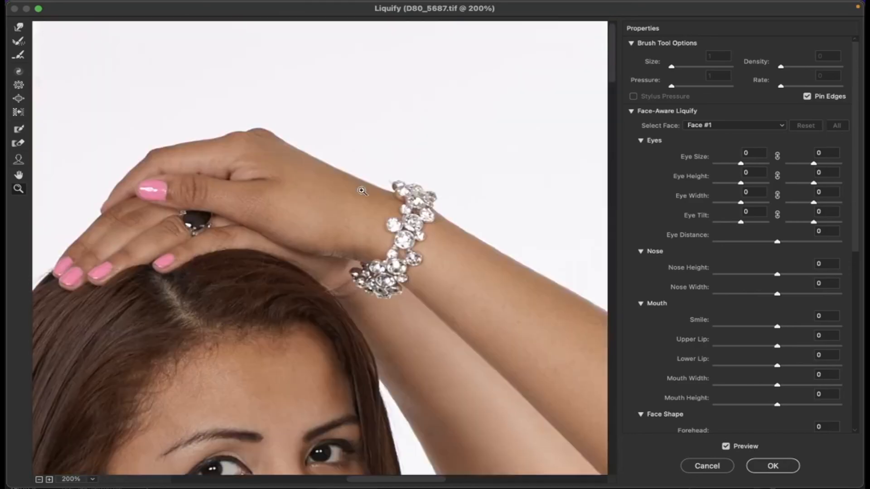
{"action": "scroll", "coordinate": [362, 191], "scroll_direction": "down", "scroll_amount": 3}
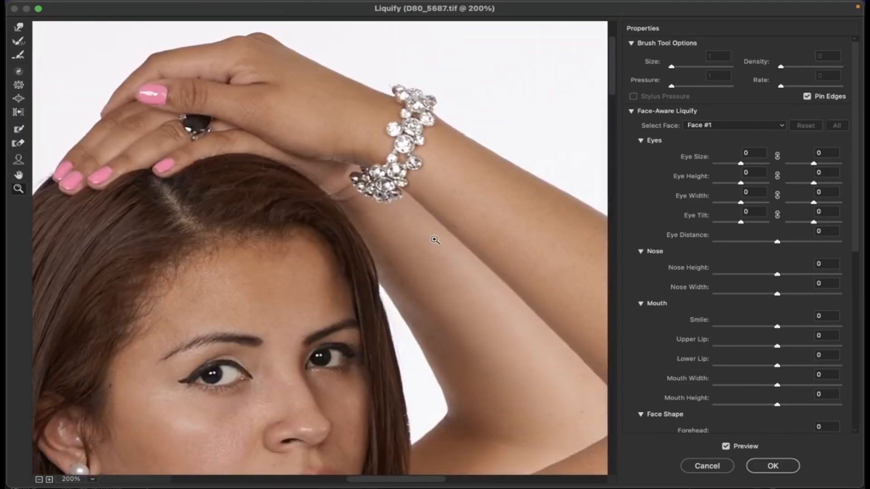
{"action": "scroll", "coordinate": [334, 316], "scroll_direction": "down", "scroll_amount": 10}
{"action": "scroll", "coordinate": [305, 311], "scroll_direction": "up", "scroll_amount": 3}
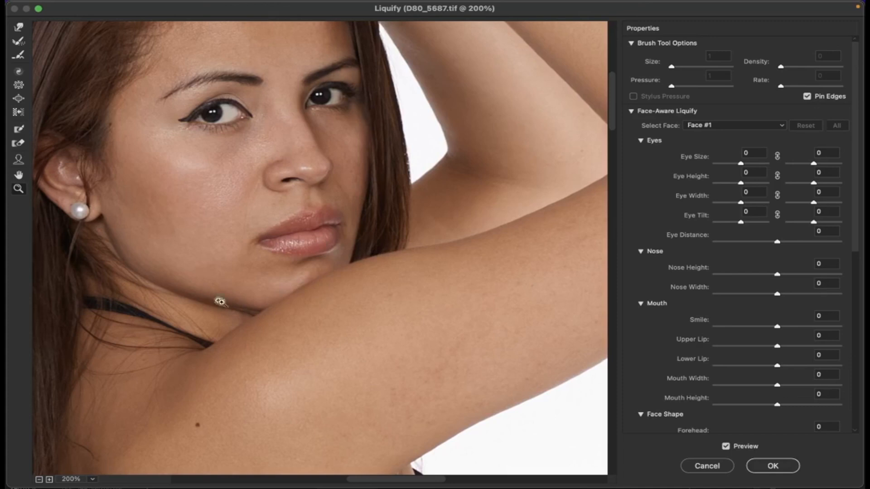
Apply the Liquify changes to Layer 1 and inspect the face, arms and torso on the canvas.
{"action": "left_click", "coordinate": [775, 466]}
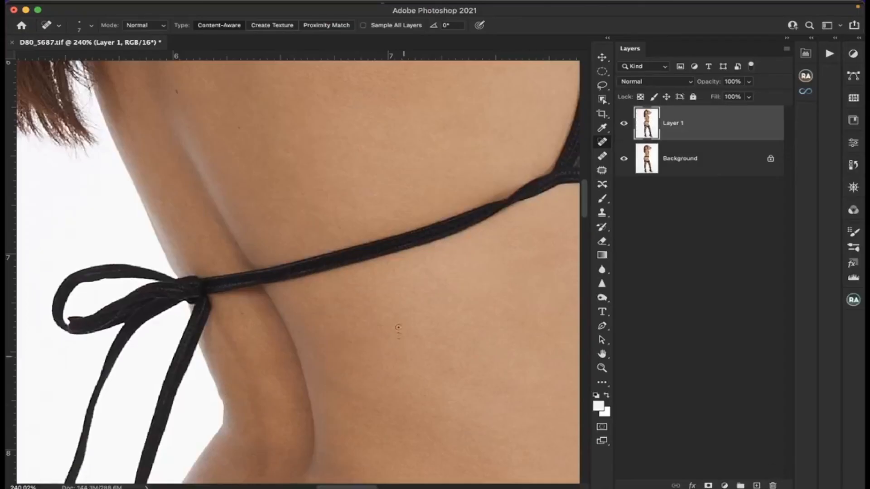
{"action": "key", "text": "super+0"}
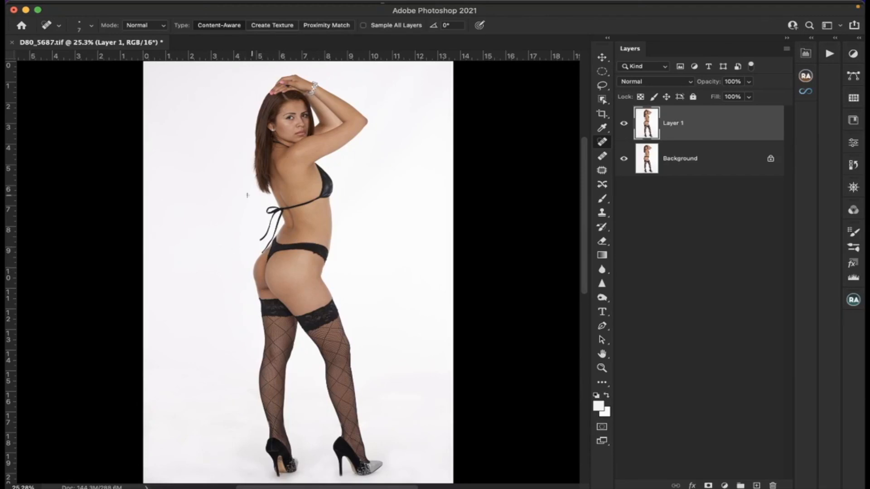
{"action": "left_click", "coordinate": [602, 369]}
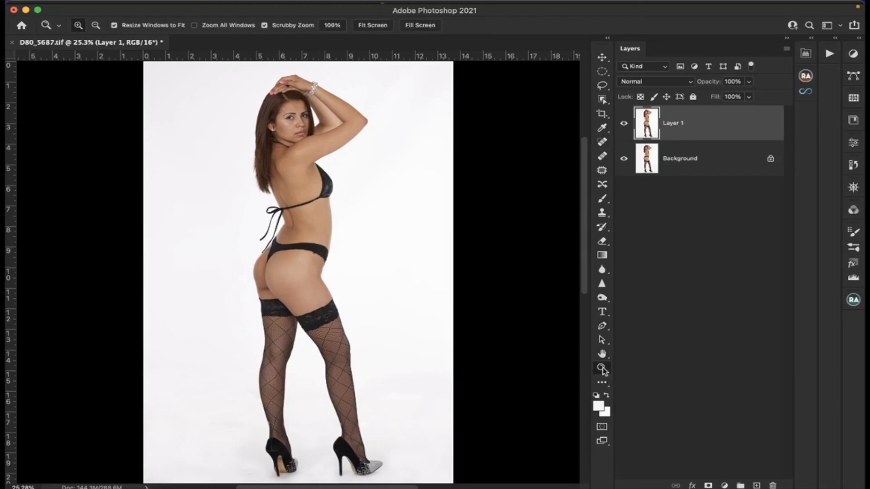
{"action": "left_click", "coordinate": [291, 134]}
{"action": "left_click", "coordinate": [291, 135]}
{"action": "left_click", "coordinate": [291, 134]}
{"action": "scroll", "coordinate": [291, 133], "scroll_direction": "up", "scroll_amount": 4}
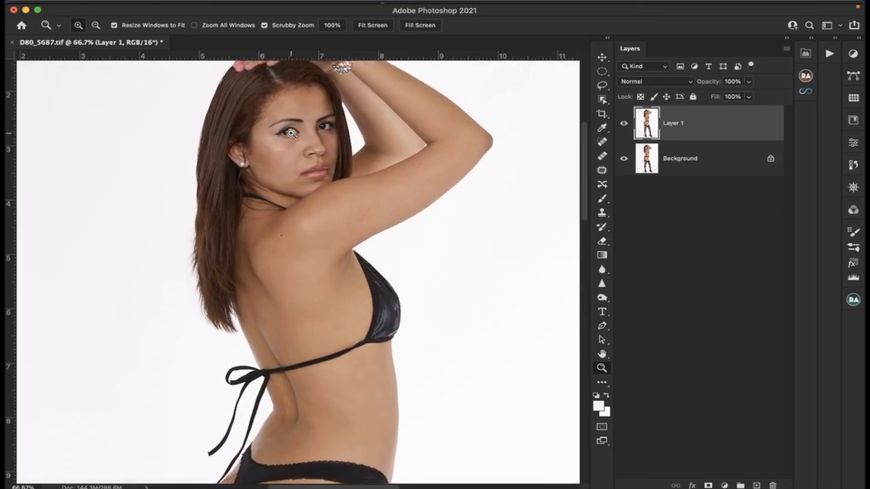
{"action": "scroll", "coordinate": [291, 134], "scroll_direction": "up", "scroll_amount": 2}
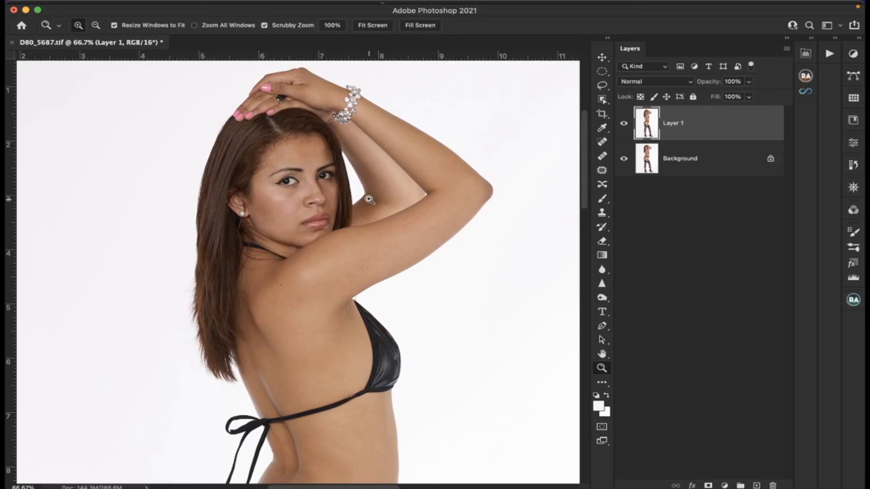
{"action": "scroll", "coordinate": [369, 199], "scroll_direction": "down", "scroll_amount": 10}
{"action": "scroll", "coordinate": [369, 199], "scroll_direction": "up", "scroll_amount": 3}
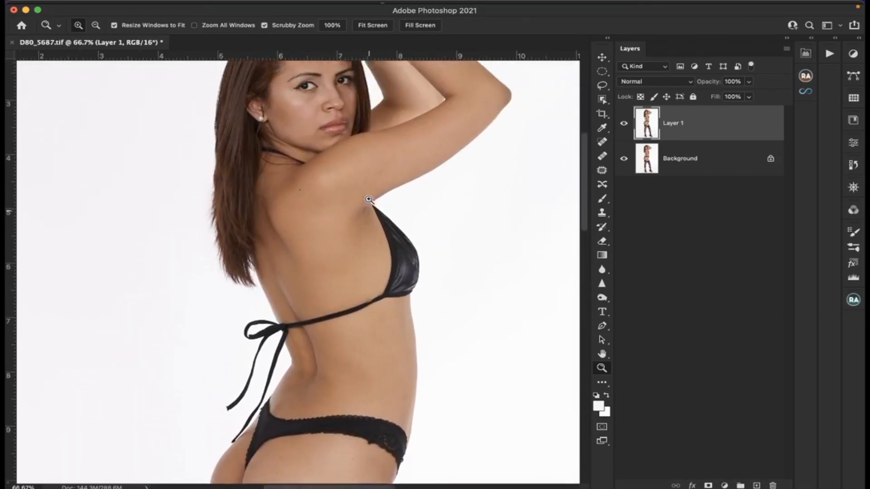
{"action": "scroll", "coordinate": [369, 199], "scroll_direction": "up", "scroll_amount": 5}
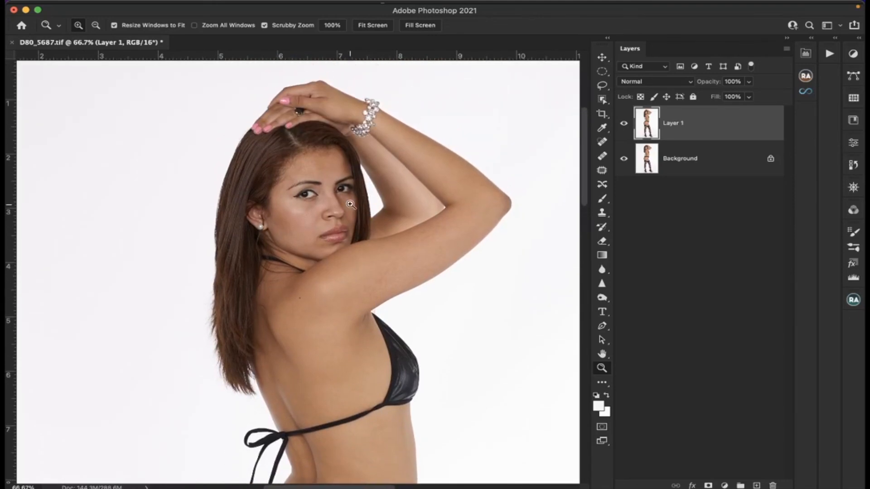
Bring up the Posing Hands PDF guide in front of the photo and read its introduction and contents pages.
{"action": "mouse_move", "coordinate": [6, 222]}
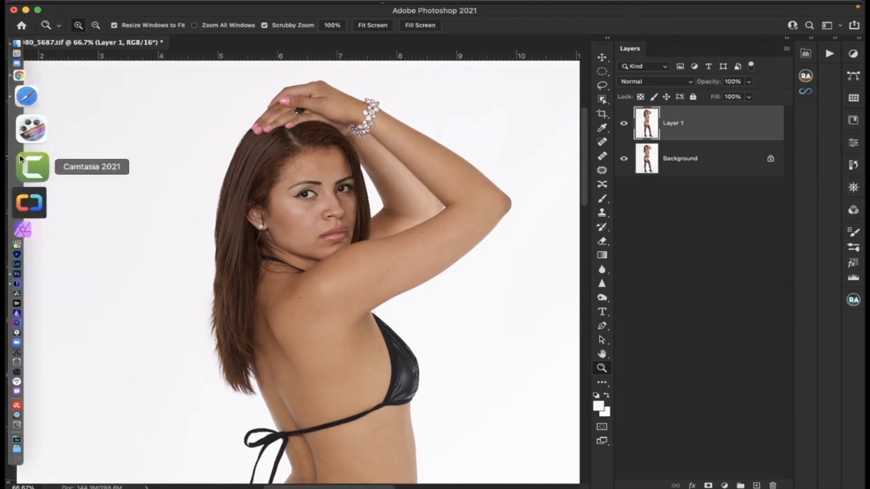
{"action": "left_click", "coordinate": [31, 102]}
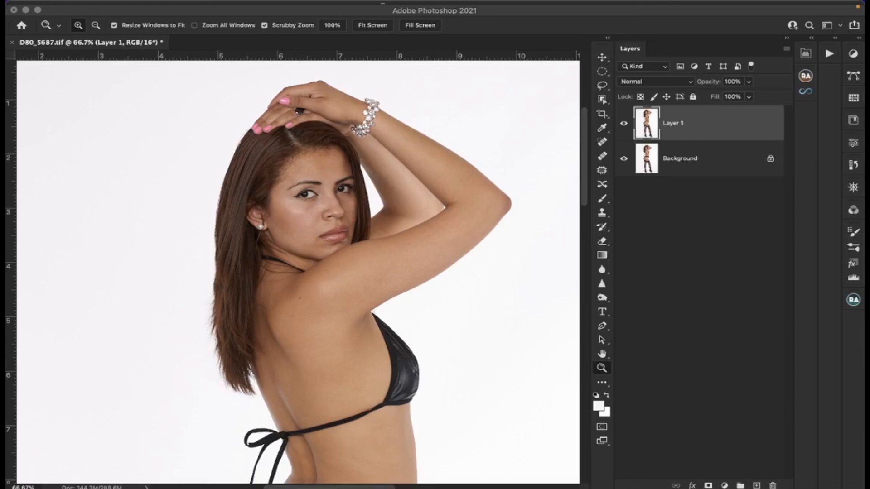
{"action": "left_click_drag", "start_coordinate": [864, 8], "coordinate": [569, 9]}
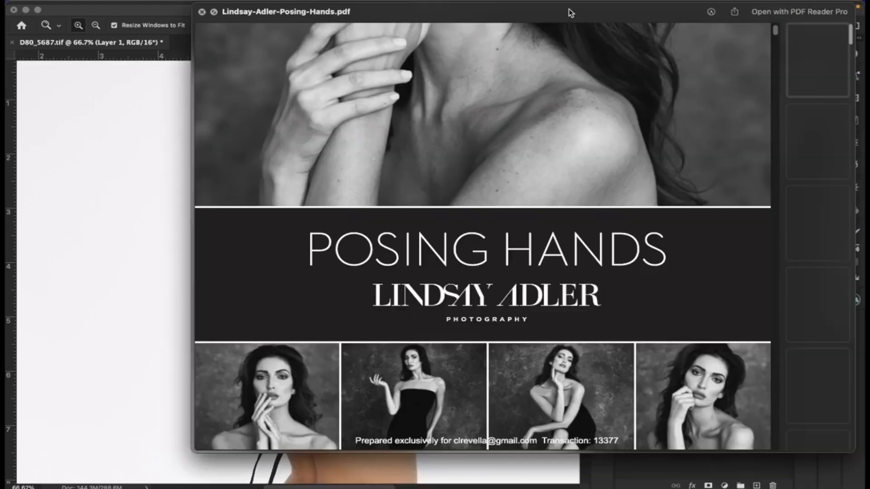
{"action": "scroll", "coordinate": [588, 129], "scroll_direction": "down", "scroll_amount": 6}
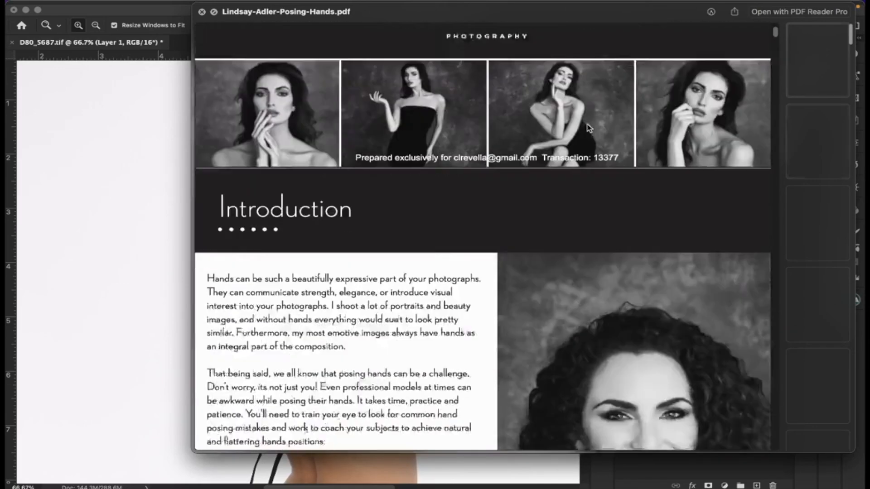
{"action": "scroll", "coordinate": [589, 128], "scroll_direction": "down", "scroll_amount": 9}
{"action": "scroll", "coordinate": [589, 128], "scroll_direction": "up", "scroll_amount": 4}
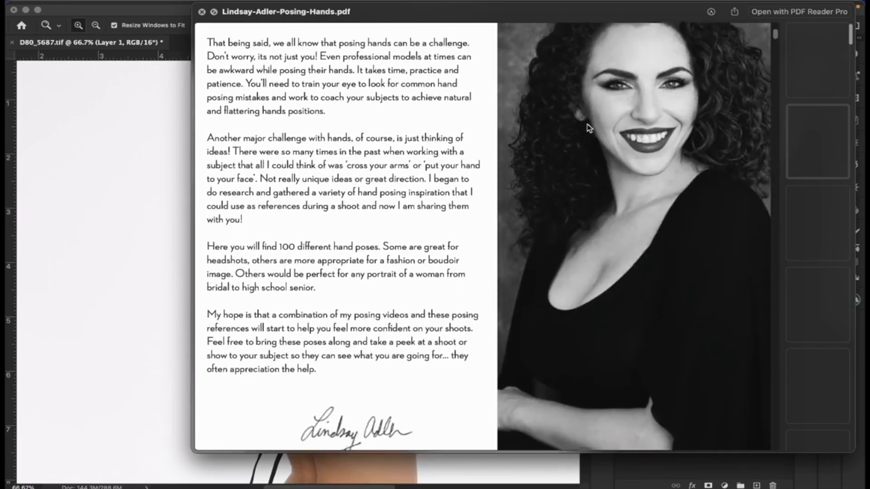
{"action": "scroll", "coordinate": [589, 129], "scroll_direction": "up", "scroll_amount": 1}
{"action": "scroll", "coordinate": [589, 128], "scroll_direction": "down", "scroll_amount": 7}
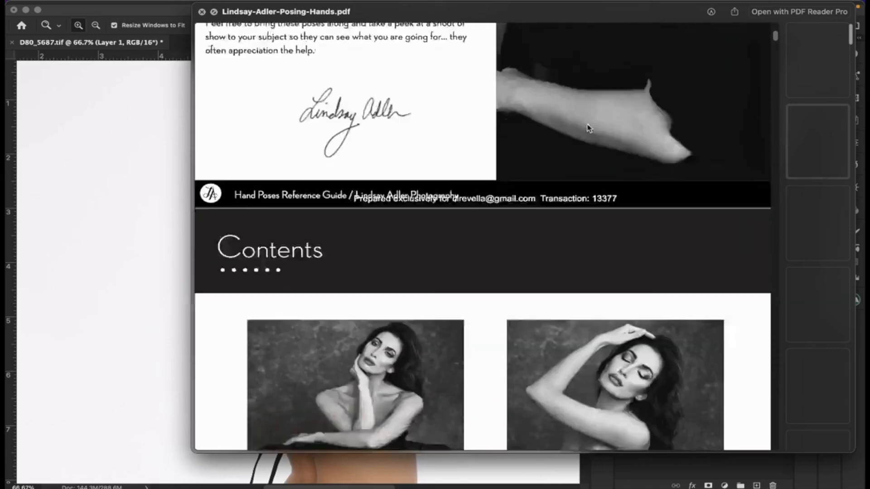
{"action": "scroll", "coordinate": [588, 128], "scroll_direction": "down", "scroll_amount": 6}
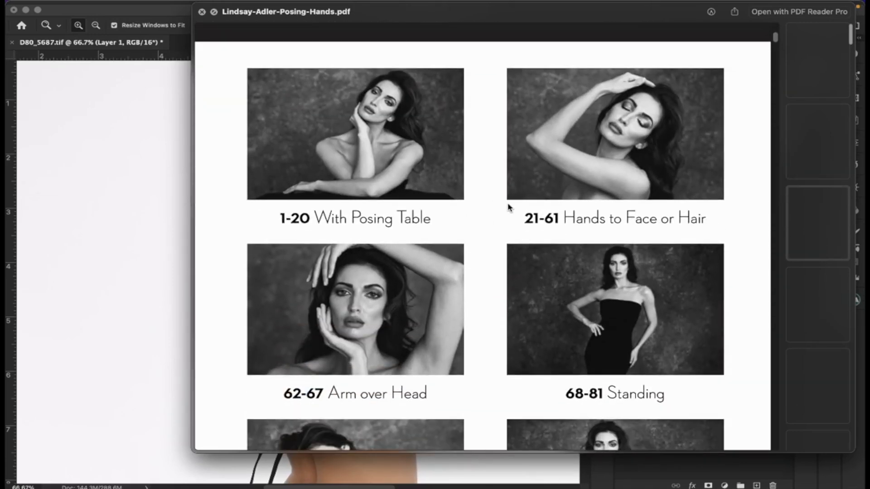
{"action": "scroll", "coordinate": [510, 207], "scroll_direction": "down", "scroll_amount": 5}
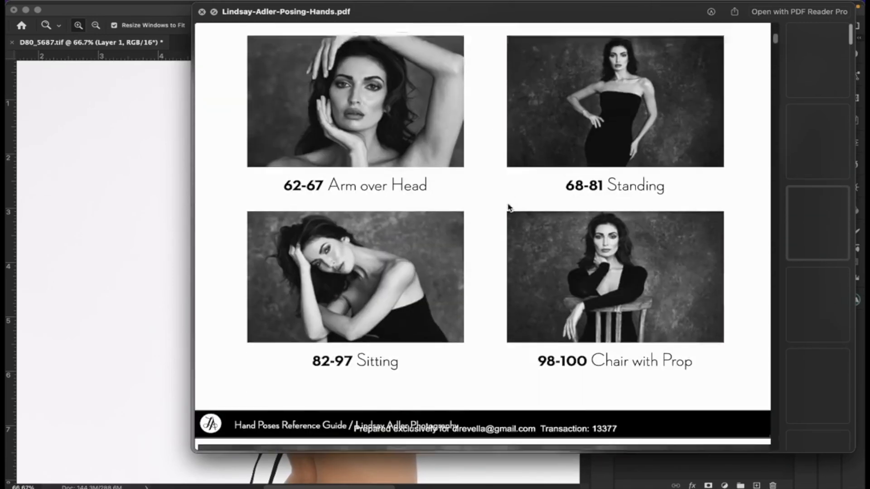
{"action": "scroll", "coordinate": [495, 200], "scroll_direction": "up", "scroll_amount": 3}
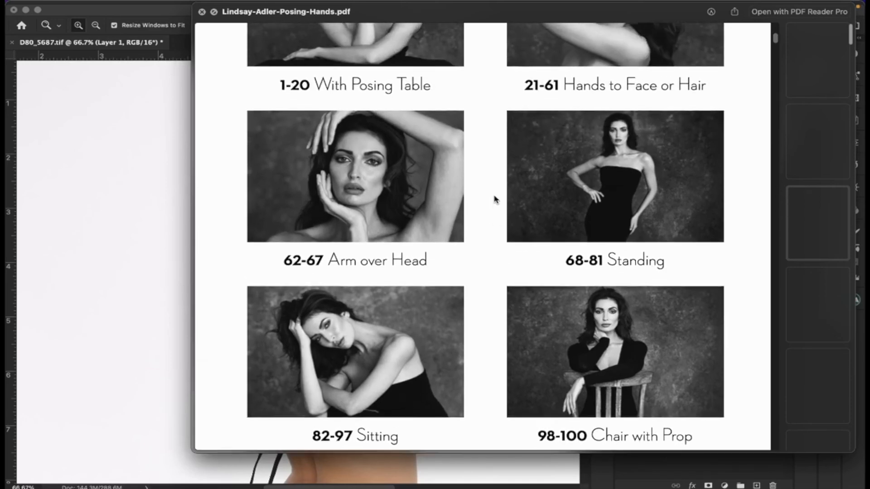
{"action": "scroll", "coordinate": [495, 199], "scroll_direction": "up", "scroll_amount": 3}
{"action": "scroll", "coordinate": [495, 199], "scroll_direction": "down", "scroll_amount": 20}
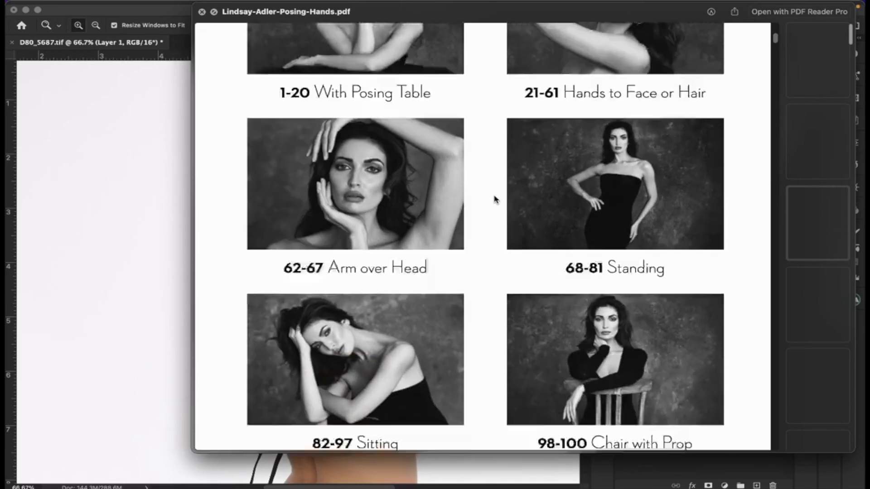
Study the example photos and instructions for Pose #1 through Pose #3, and close the guide.
{"action": "scroll", "coordinate": [495, 199], "scroll_direction": "up", "scroll_amount": 1}
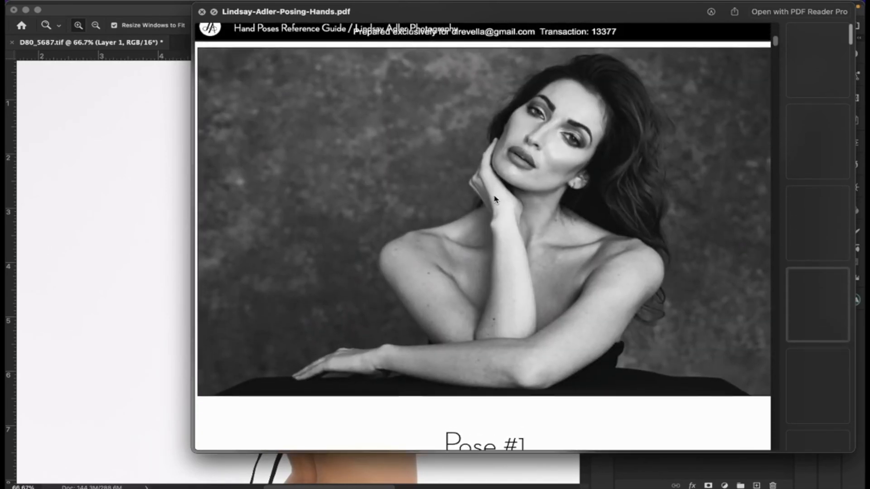
{"action": "scroll", "coordinate": [500, 196], "scroll_direction": "down", "scroll_amount": 10}
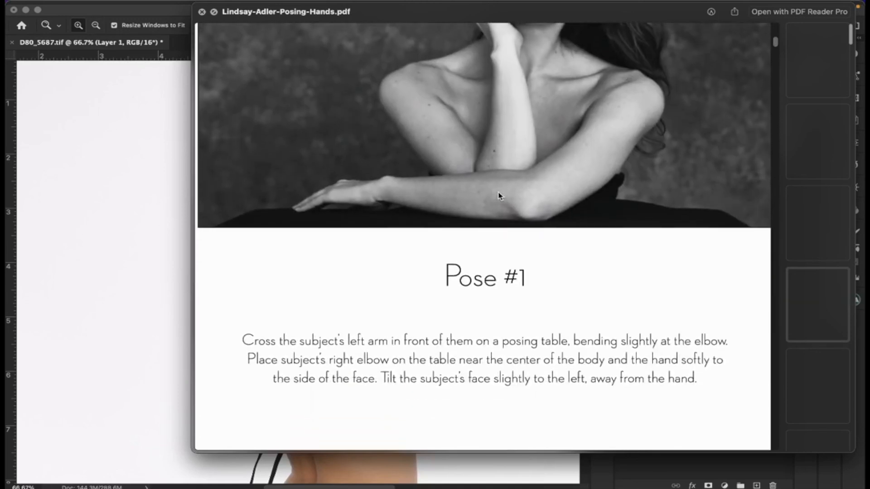
{"action": "scroll", "coordinate": [500, 196], "scroll_direction": "down", "scroll_amount": 10}
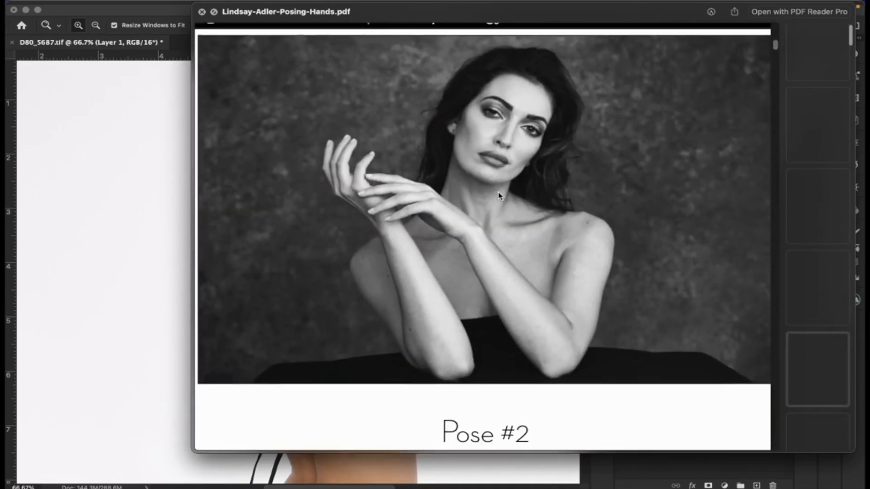
{"action": "scroll", "coordinate": [500, 196], "scroll_direction": "up", "scroll_amount": 3}
{"action": "scroll", "coordinate": [500, 196], "scroll_direction": "up", "scroll_amount": 1}
{"action": "scroll", "coordinate": [500, 196], "scroll_direction": "down", "scroll_amount": 4}
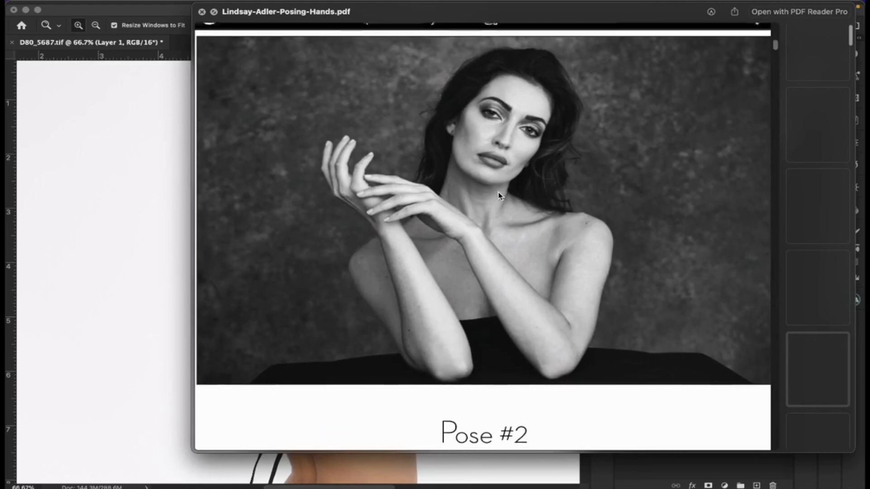
{"action": "scroll", "coordinate": [500, 196], "scroll_direction": "down", "scroll_amount": 3}
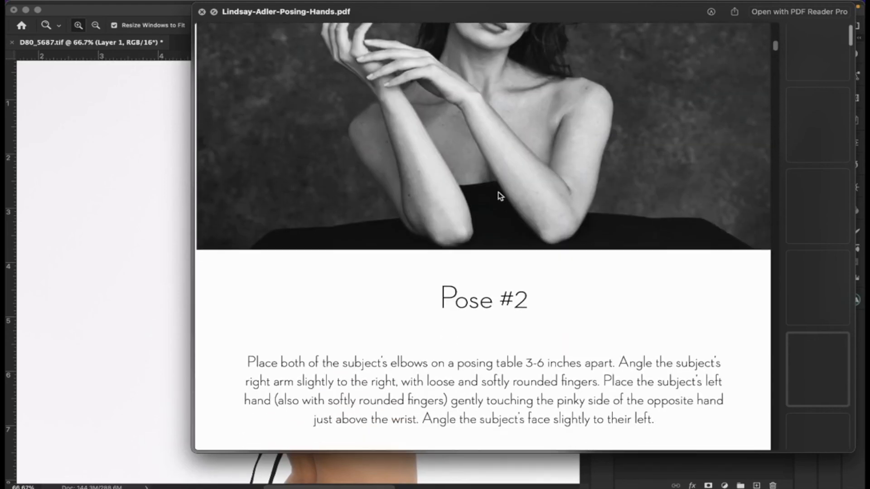
{"action": "scroll", "coordinate": [500, 196], "scroll_direction": "up", "scroll_amount": 2}
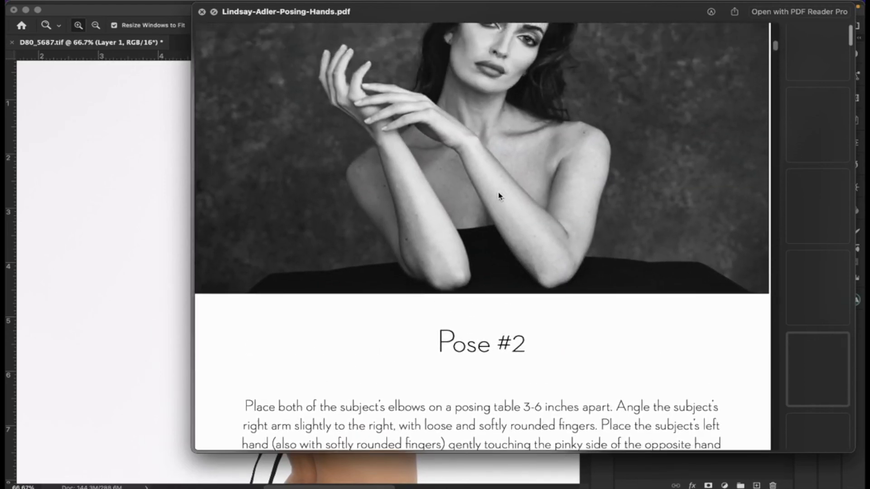
{"action": "scroll", "coordinate": [500, 196], "scroll_direction": "down", "scroll_amount": 10}
{"action": "scroll", "coordinate": [500, 196], "scroll_direction": "down", "scroll_amount": 12}
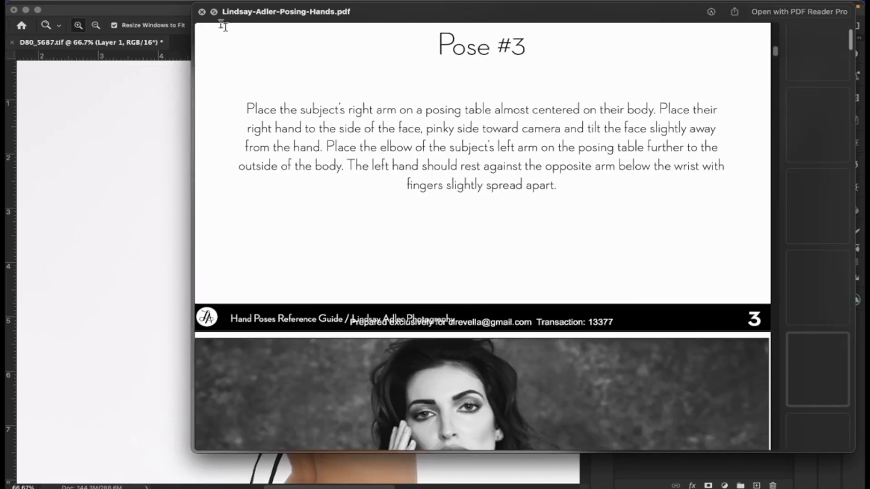
{"action": "left_click", "coordinate": [202, 11]}
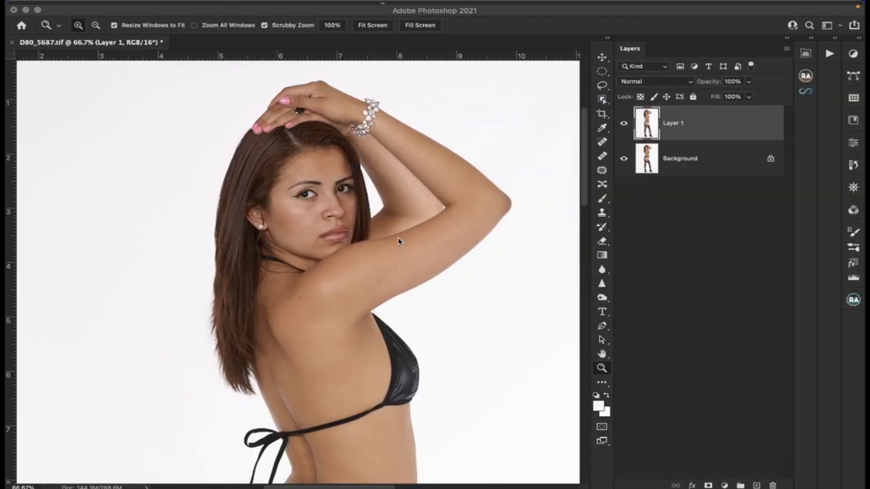
Examine the retouched figure from the face down to the heels, and fit the whole photo on screen.
{"action": "scroll", "coordinate": [398, 242], "scroll_direction": "down", "scroll_amount": 3}
{"action": "scroll", "coordinate": [398, 242], "scroll_direction": "up", "scroll_amount": 3}
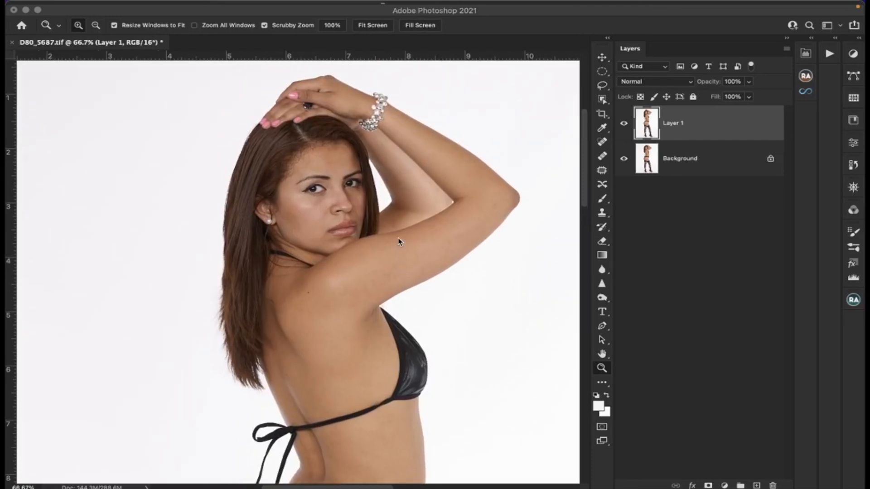
{"action": "scroll", "coordinate": [398, 243], "scroll_direction": "right", "scroll_amount": 2}
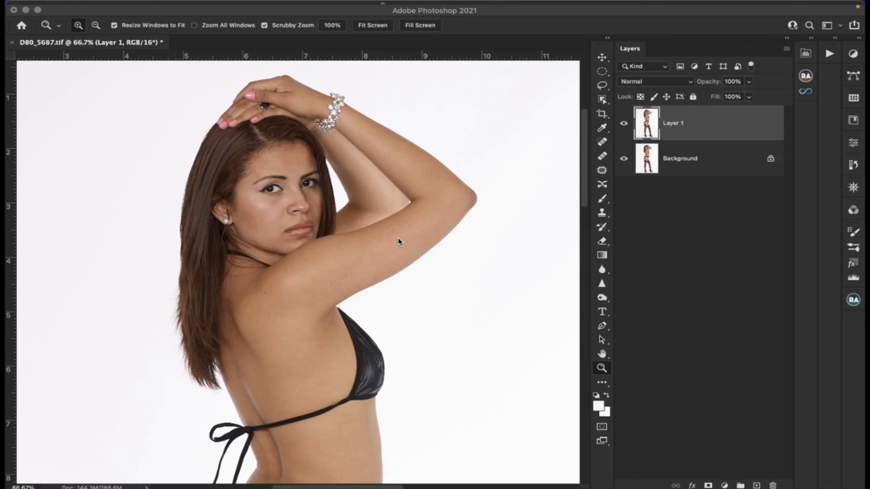
{"action": "scroll", "coordinate": [398, 243], "scroll_direction": "down", "scroll_amount": 15}
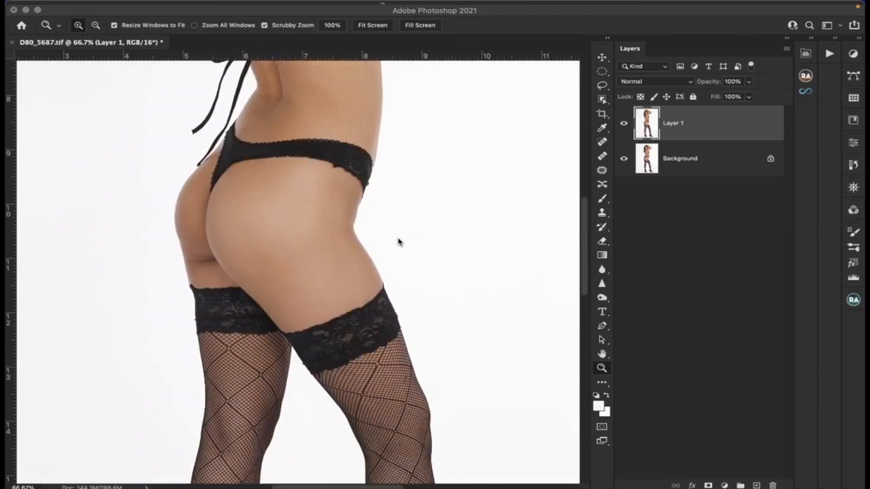
{"action": "scroll", "coordinate": [398, 243], "scroll_direction": "down", "scroll_amount": 12}
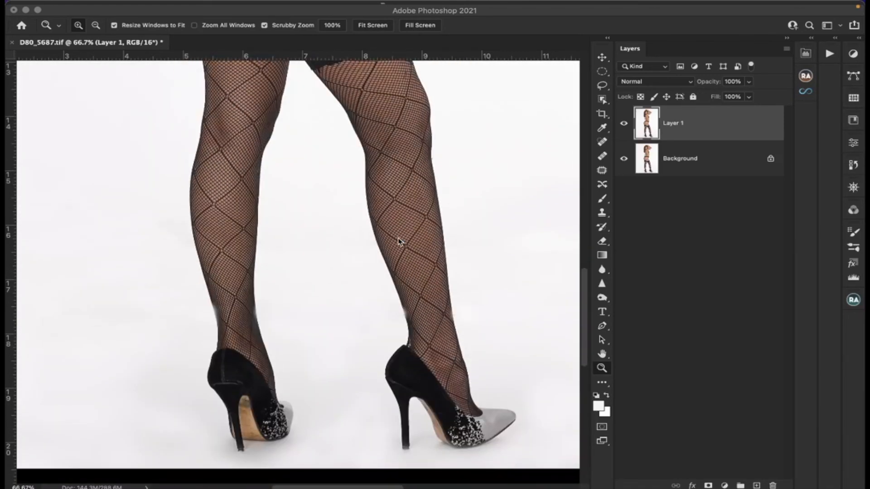
{"action": "scroll", "coordinate": [399, 242], "scroll_direction": "up", "scroll_amount": 2}
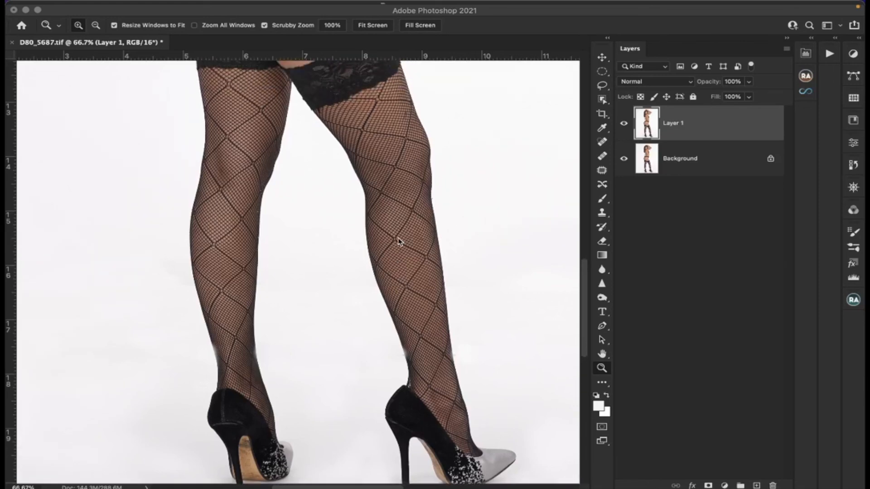
{"action": "scroll", "coordinate": [398, 242], "scroll_direction": "up", "scroll_amount": 10}
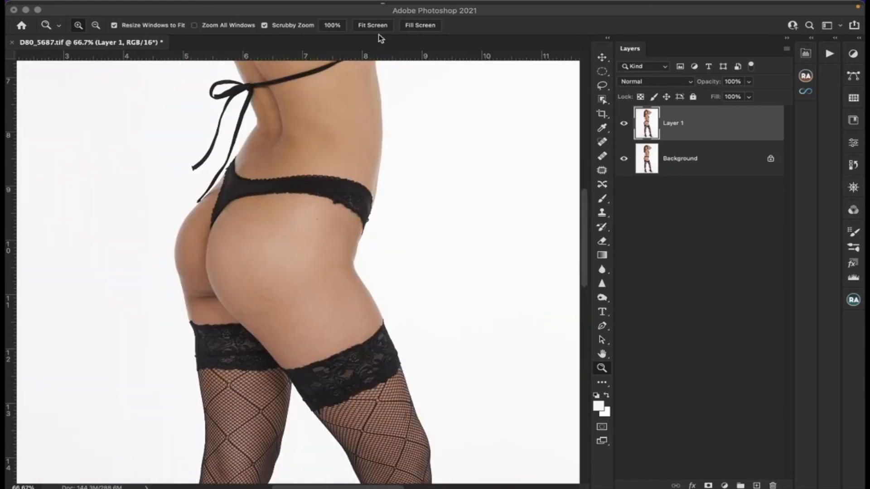
{"action": "left_click", "coordinate": [373, 27]}
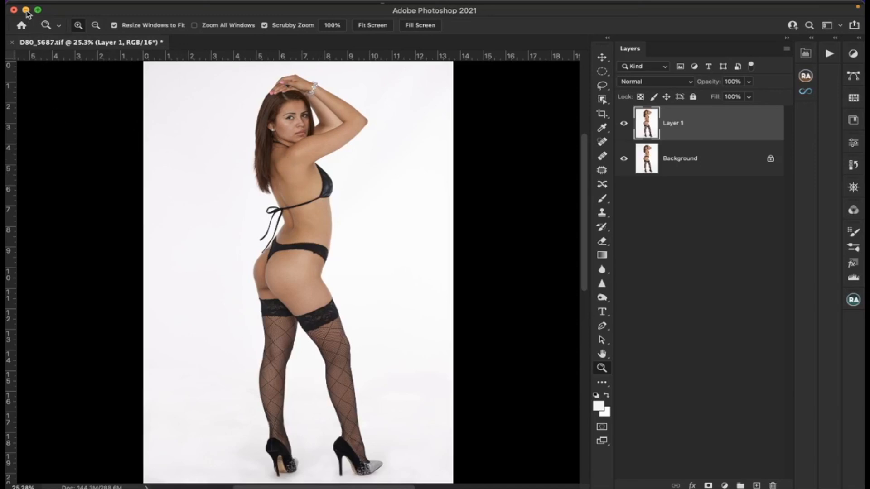
Minimize Photoshop to switch to Capture One, and view D80_5694.NEF, D80_5695.NEF and D80_5696.NEF as pose examples.
{"action": "left_click", "coordinate": [26, 10]}
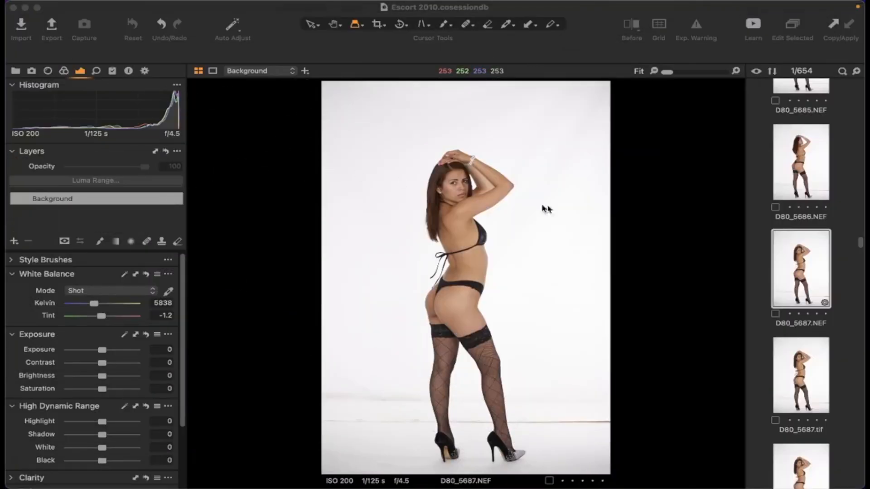
{"action": "scroll", "coordinate": [811, 226], "scroll_direction": "down", "scroll_amount": 8}
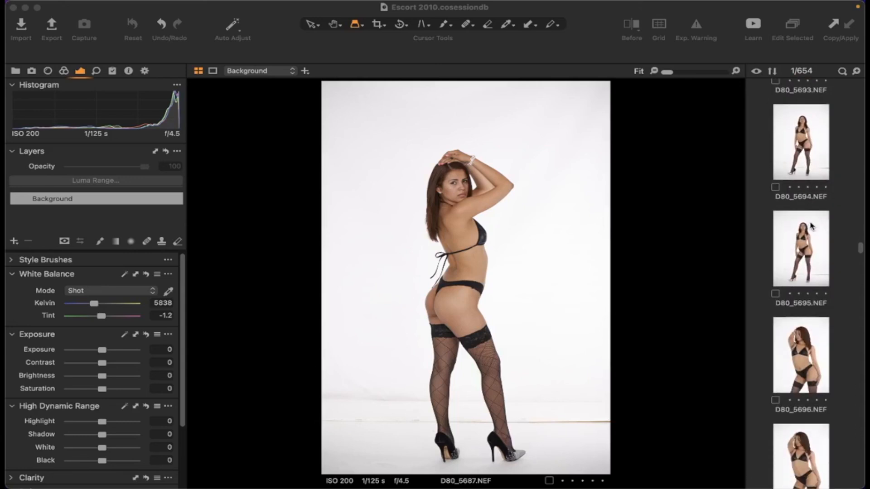
{"action": "left_click", "coordinate": [811, 174]}
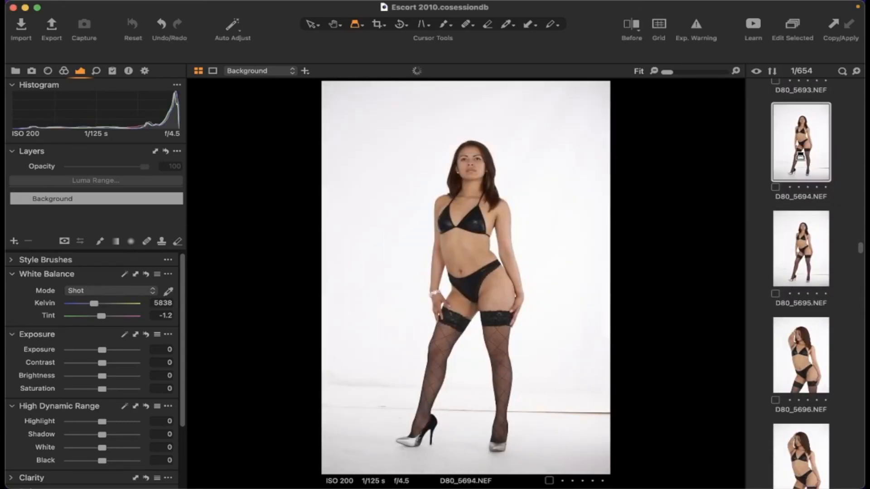
{"action": "left_click", "coordinate": [807, 257]}
{"action": "scroll", "coordinate": [806, 254], "scroll_direction": "down", "scroll_amount": 1}
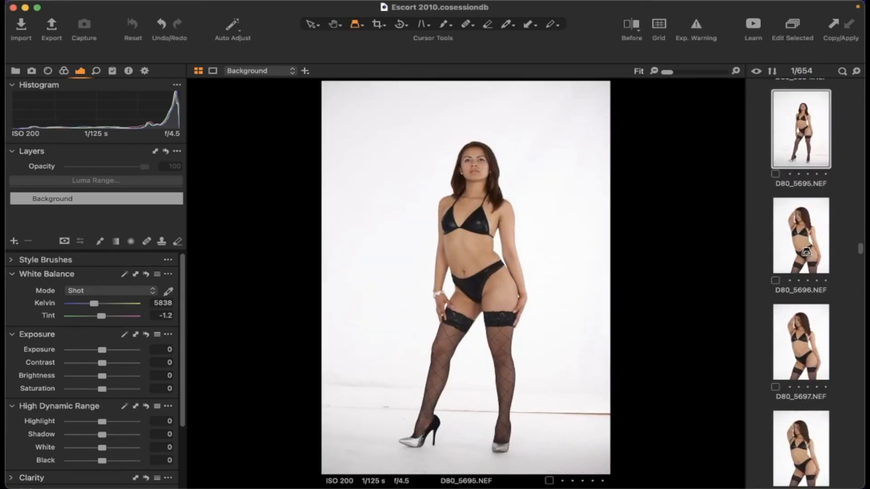
{"action": "left_click", "coordinate": [802, 242]}
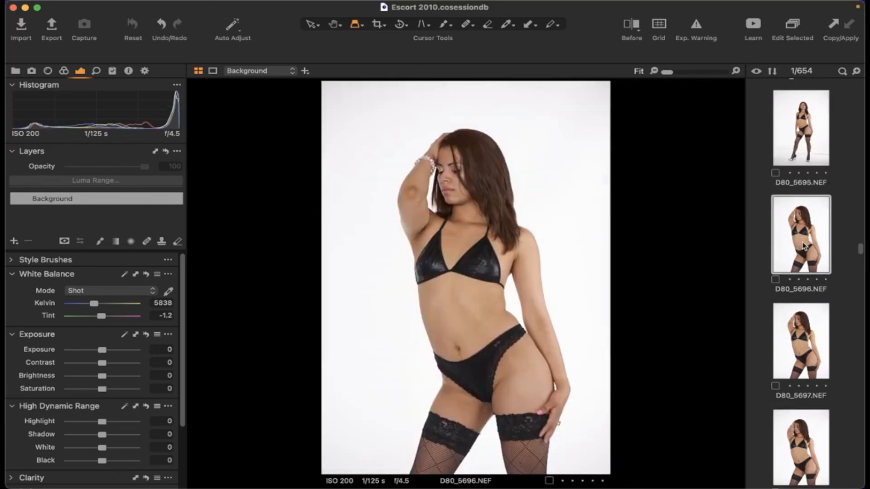
View the pose in D80_5699.NEF, return to D80_5694.NEF, and minimize the Capture One window.
{"action": "scroll", "coordinate": [802, 271], "scroll_direction": "down", "scroll_amount": 1}
{"action": "scroll", "coordinate": [802, 270], "scroll_direction": "down", "scroll_amount": 2}
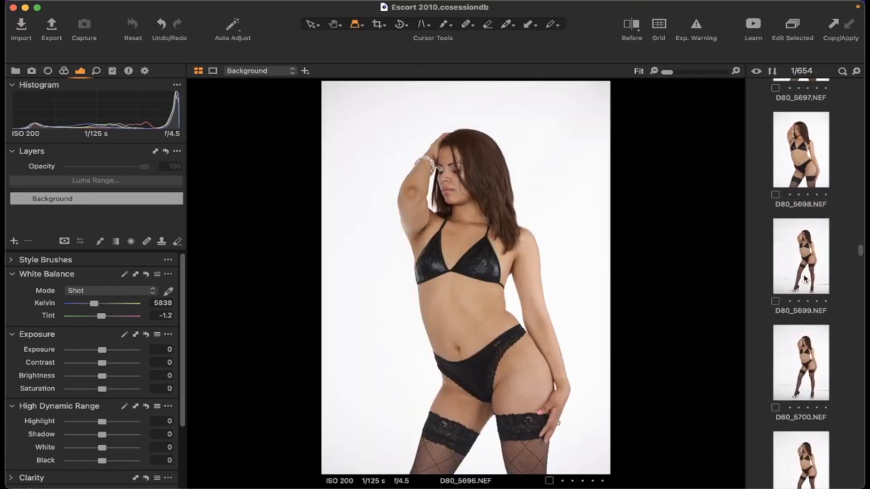
{"action": "left_click", "coordinate": [803, 276]}
{"action": "scroll", "coordinate": [805, 276], "scroll_direction": "down", "scroll_amount": 3}
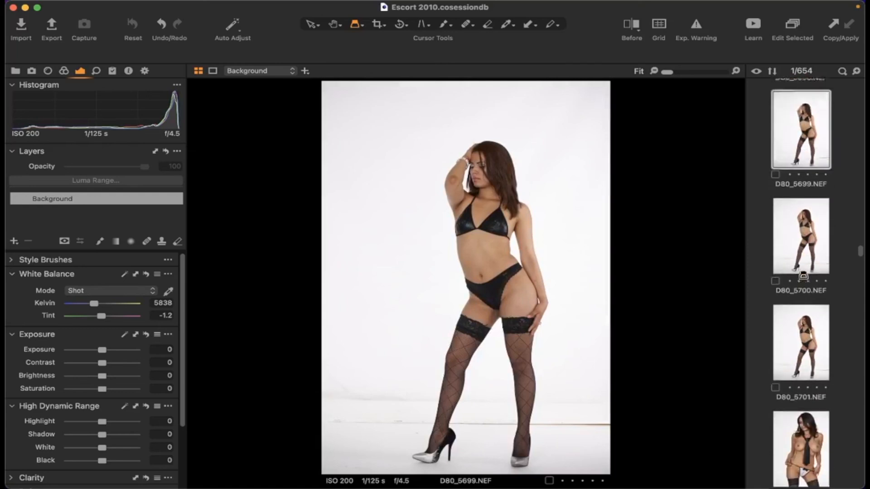
{"action": "scroll", "coordinate": [804, 268], "scroll_direction": "up", "scroll_amount": 8}
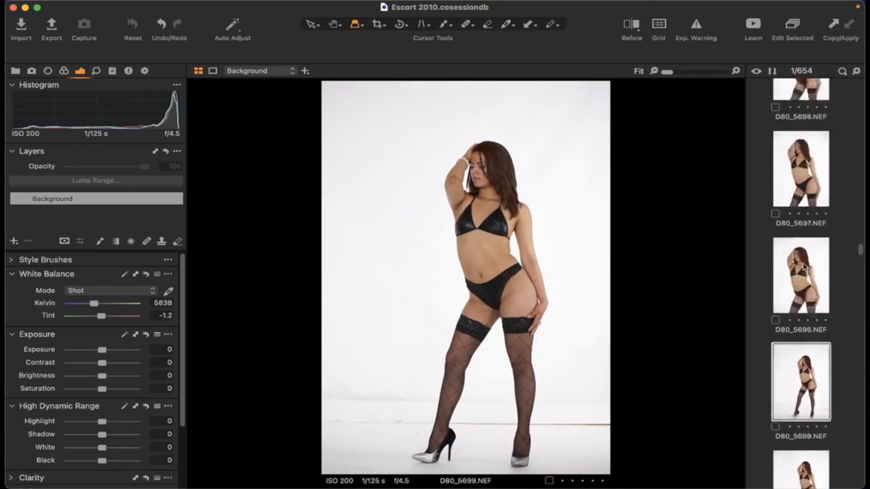
{"action": "left_click", "coordinate": [802, 243]}
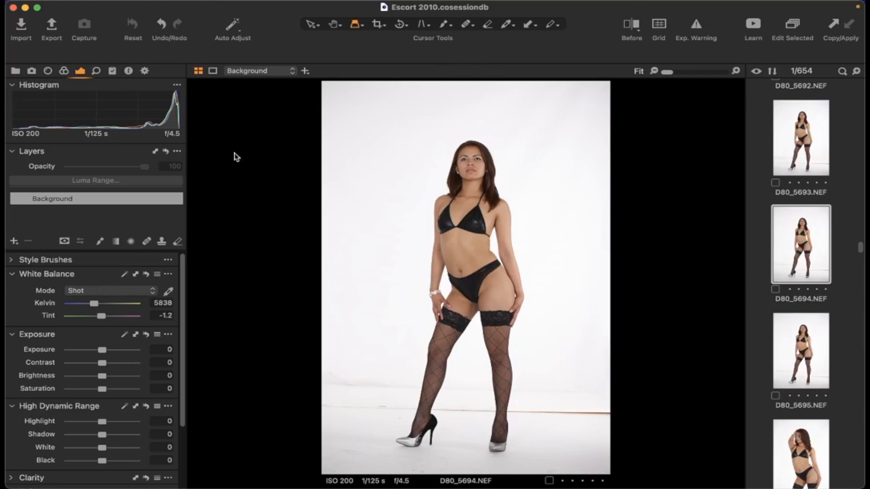
{"action": "left_click", "coordinate": [26, 9]}
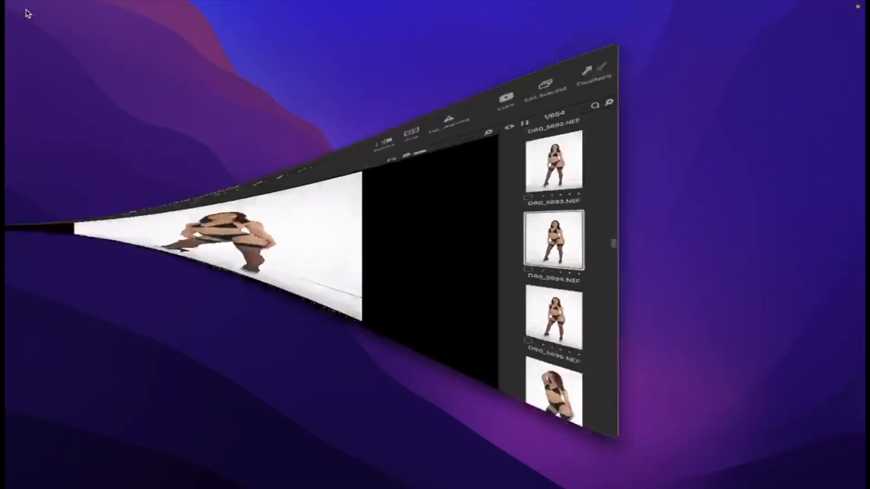